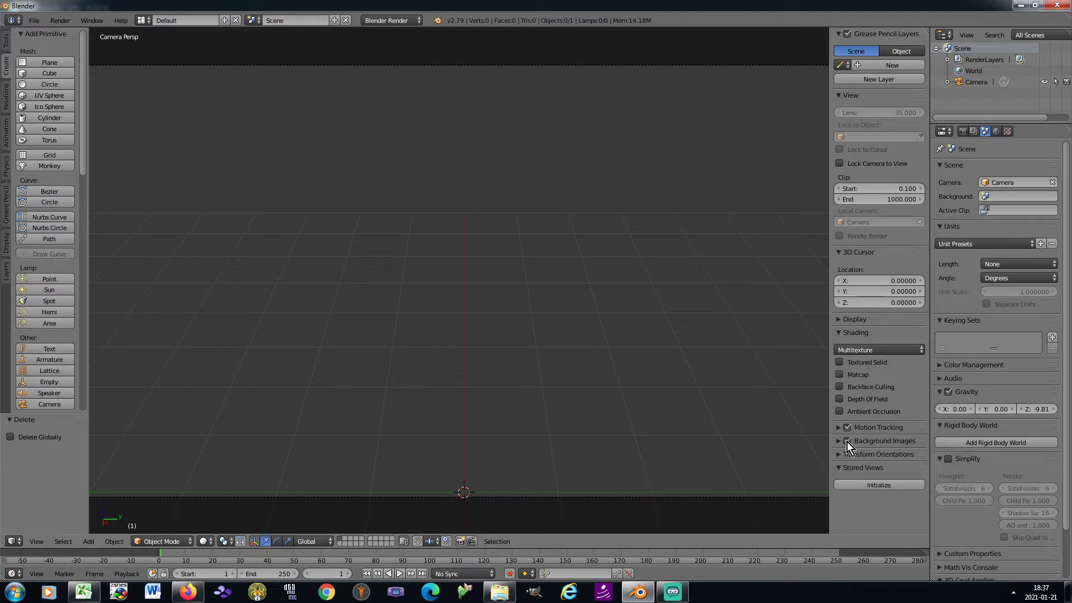
Step: Load apple.png from the Blender textures folder as a background image for the viewport
left_click(838, 441)
left_click(877, 459)
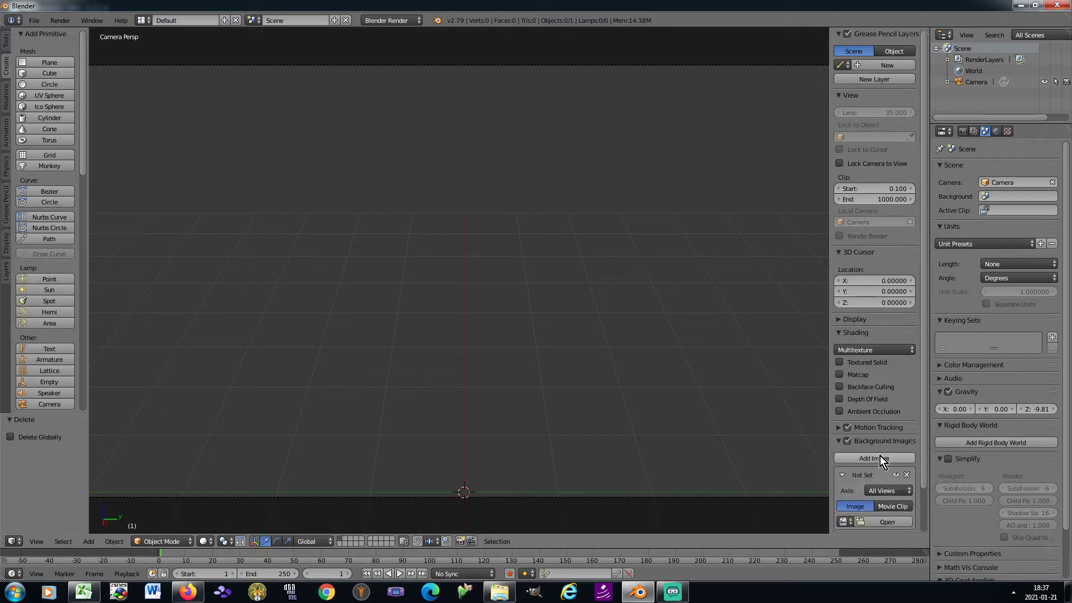
left_click(874, 475)
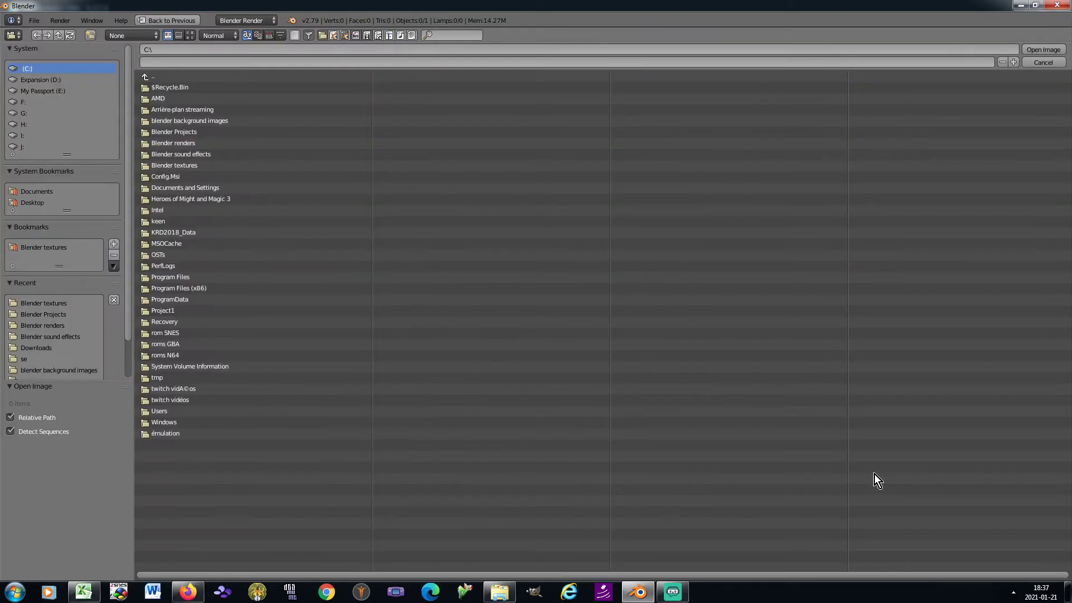
left_click(42, 303)
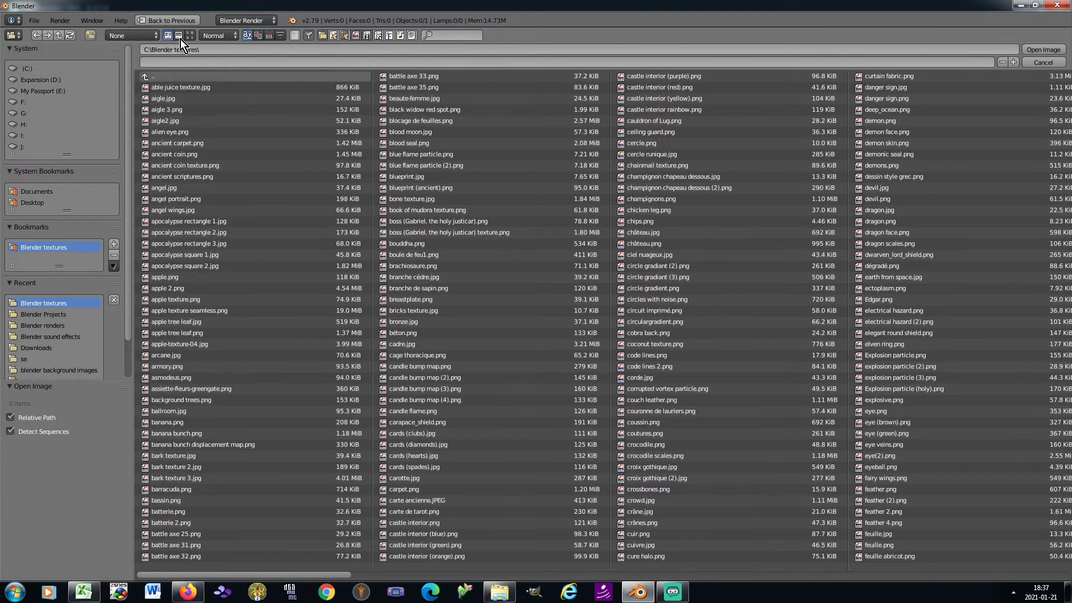
left_click(190, 35)
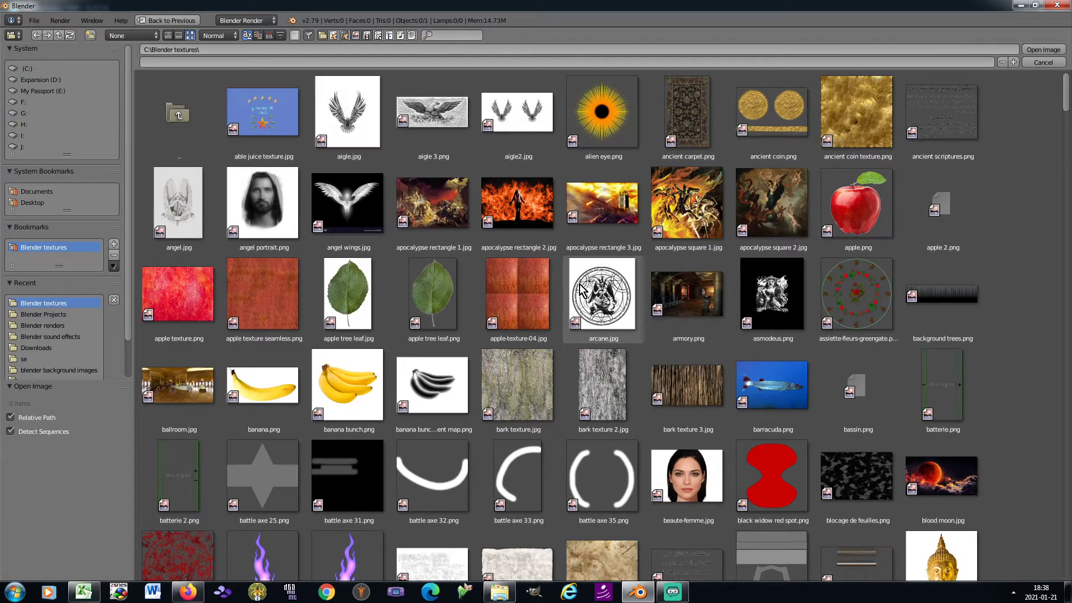
double_click(852, 204)
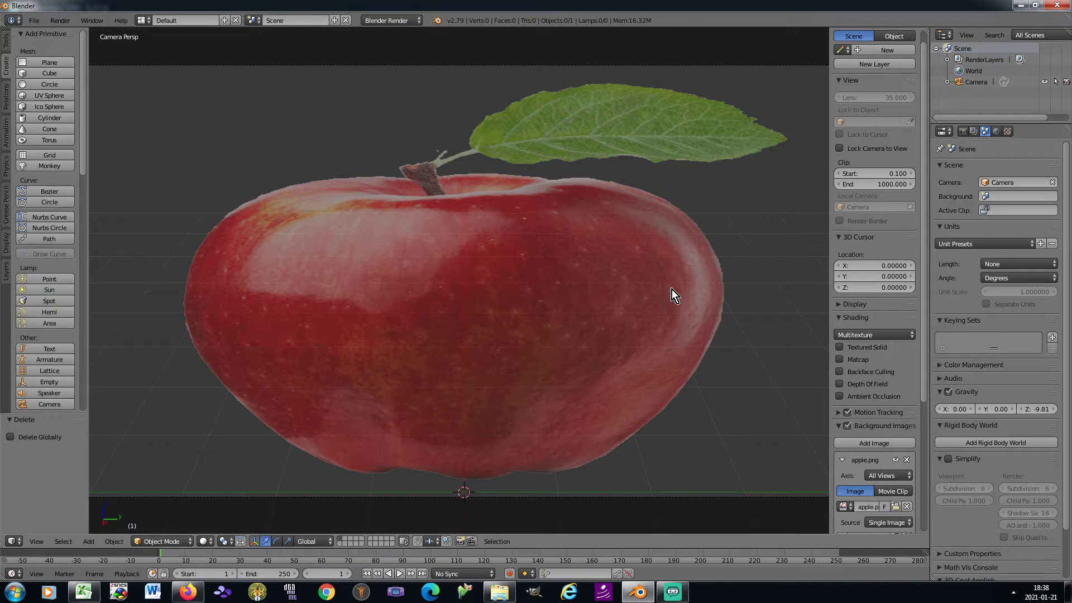
Step: Add a single-vertex mesh at the 3D cursor in the right orthographic view, centred on the reference apple
key("KP_3")
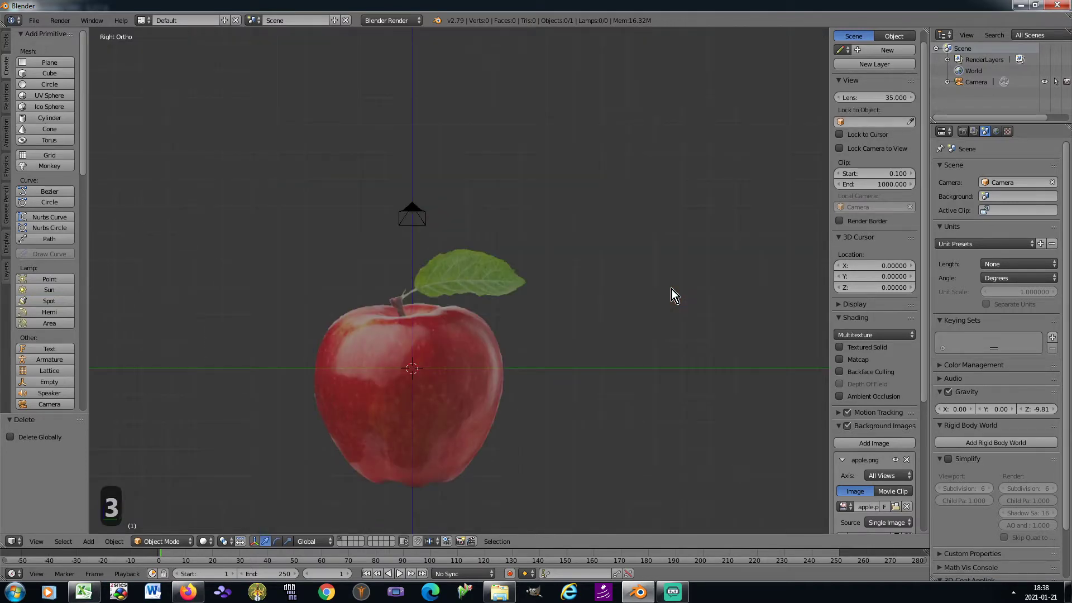
key("n")
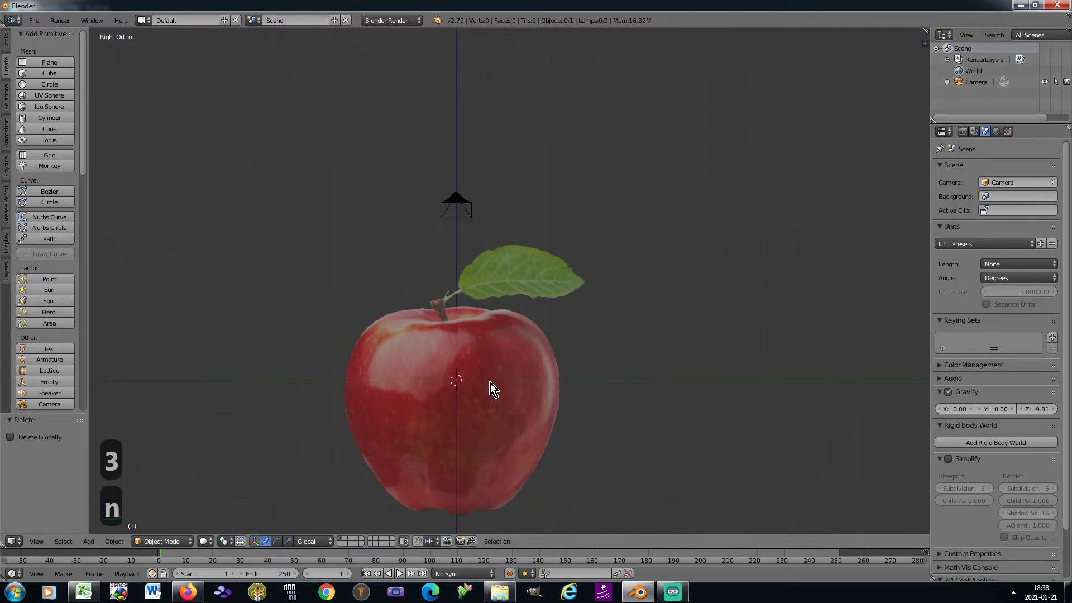
middle_click_drag(490, 383, 551, 260, "shift")
scroll(521, 286, "up", 2)
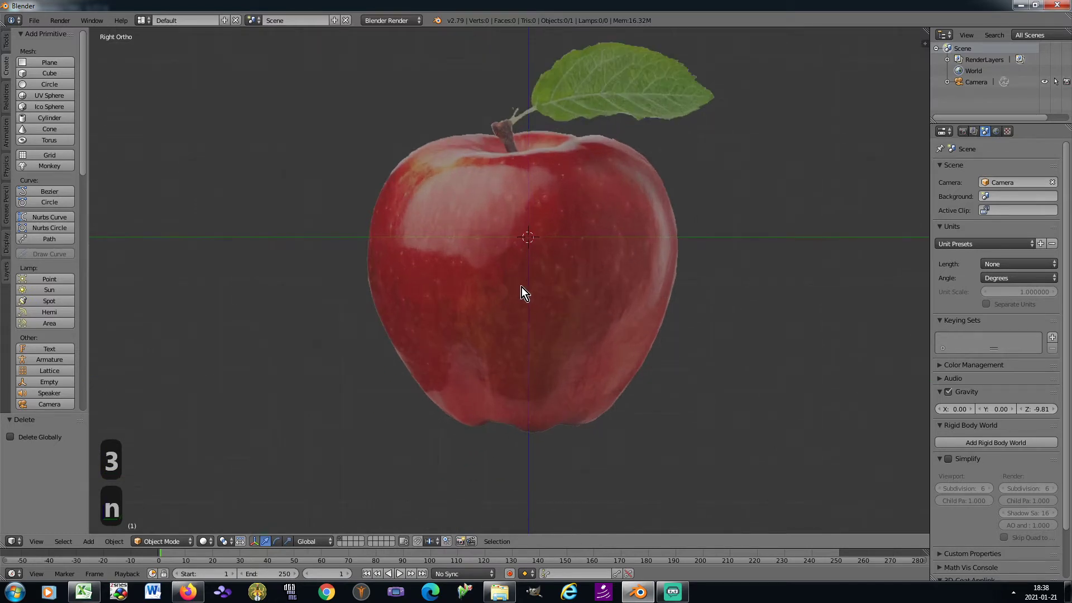
scroll(520, 286, "up", 1, "shift")
key("space")
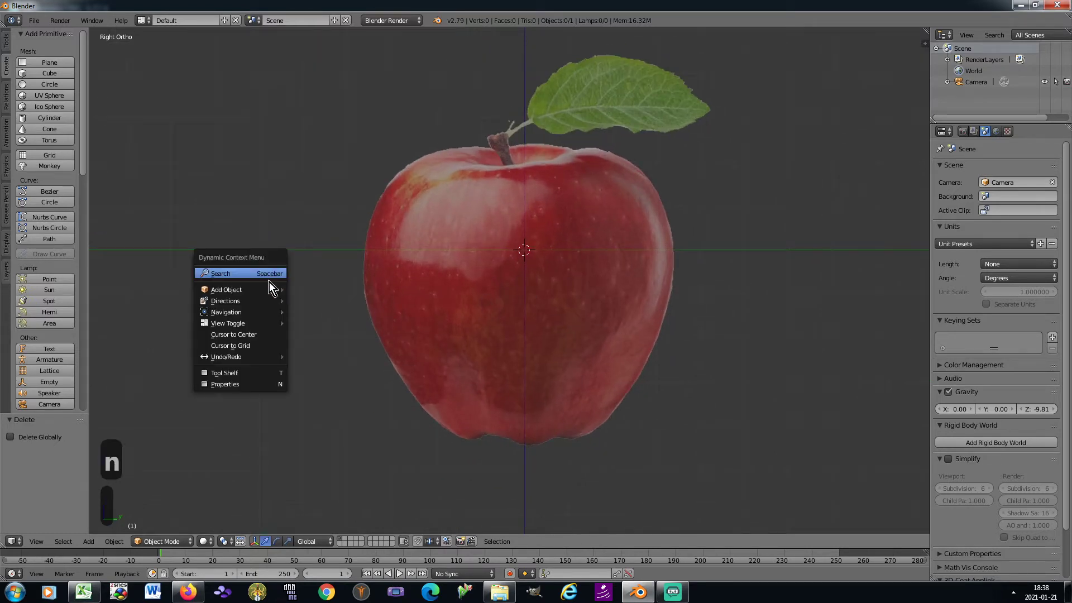
mouse_move(267, 289)
mouse_move(329, 289)
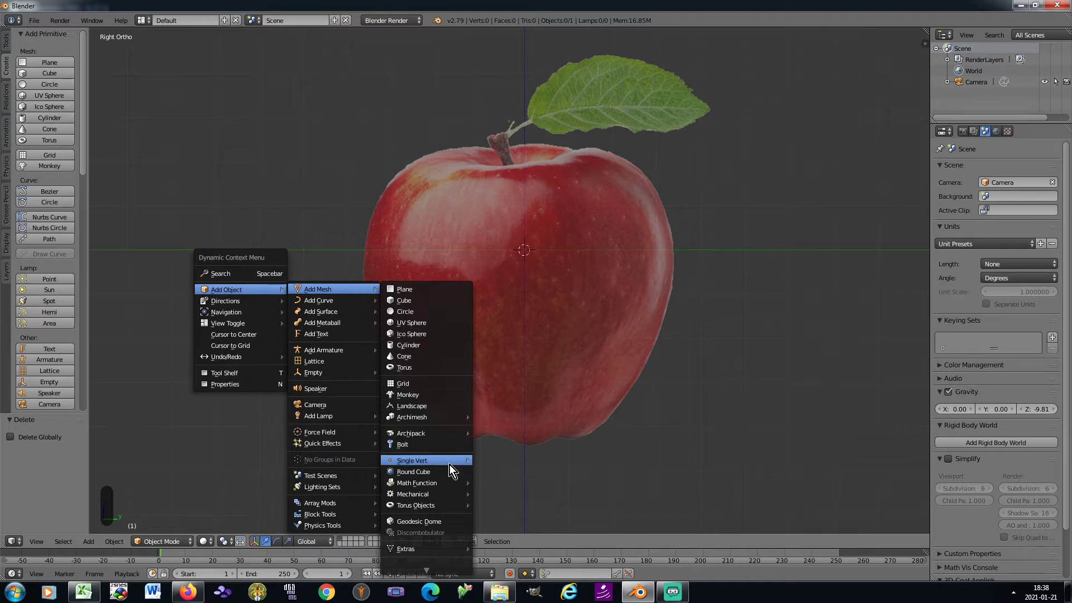
mouse_move(460, 461)
left_click(500, 461)
Step: In Object Mode, move the vertex object down about 4.42 units along Z to the base of the reference apple
key("Tab")
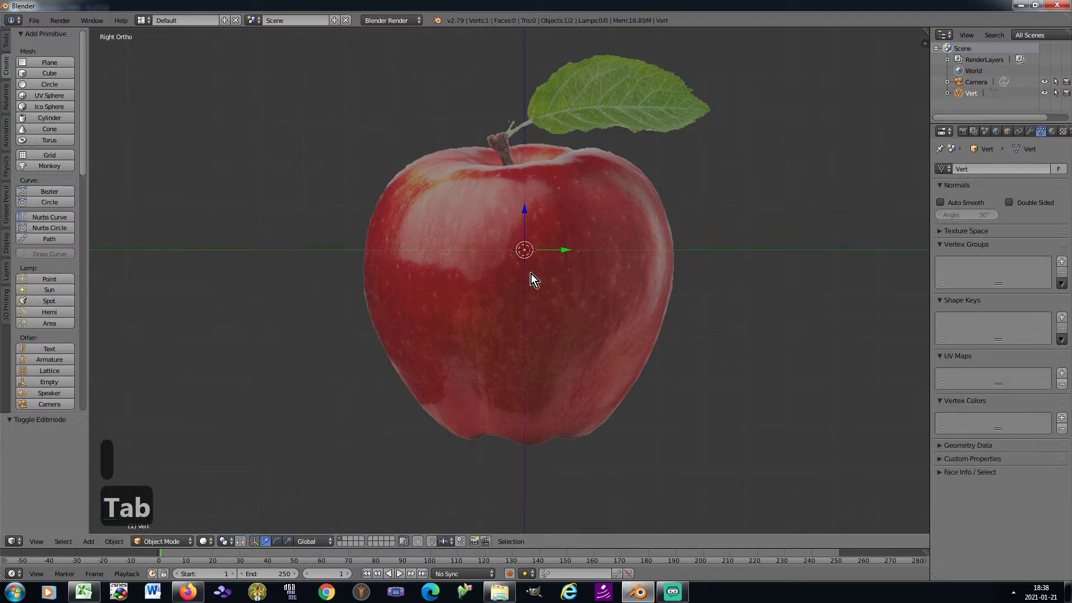
key("g")
key("z")
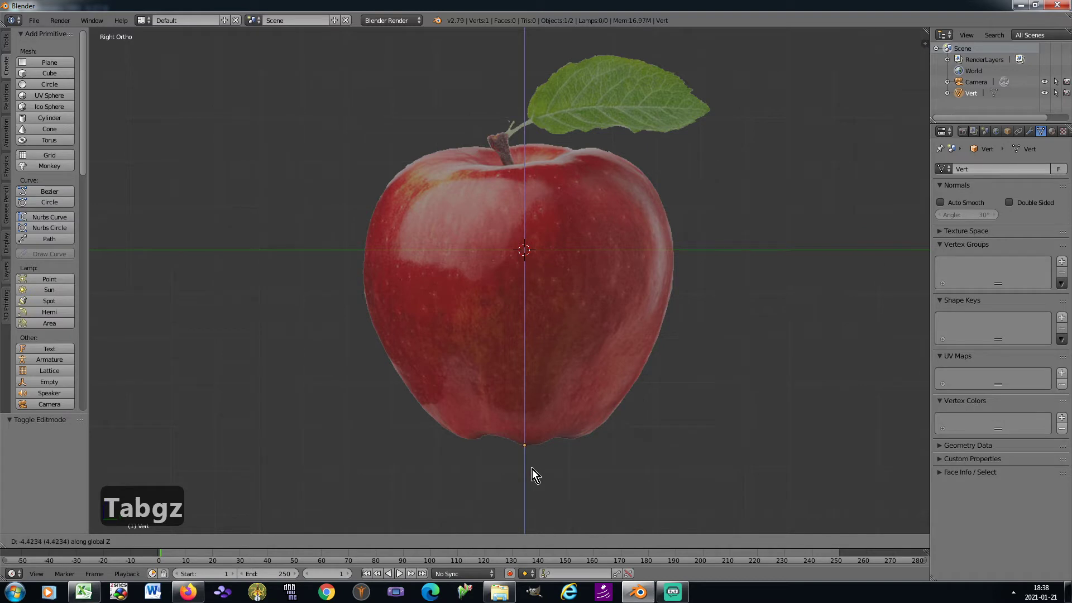
left_click(531, 469)
Step: Extrude the vertex in six segments along the apple's lower left outline, from the base up to its widest point
key("Tab")
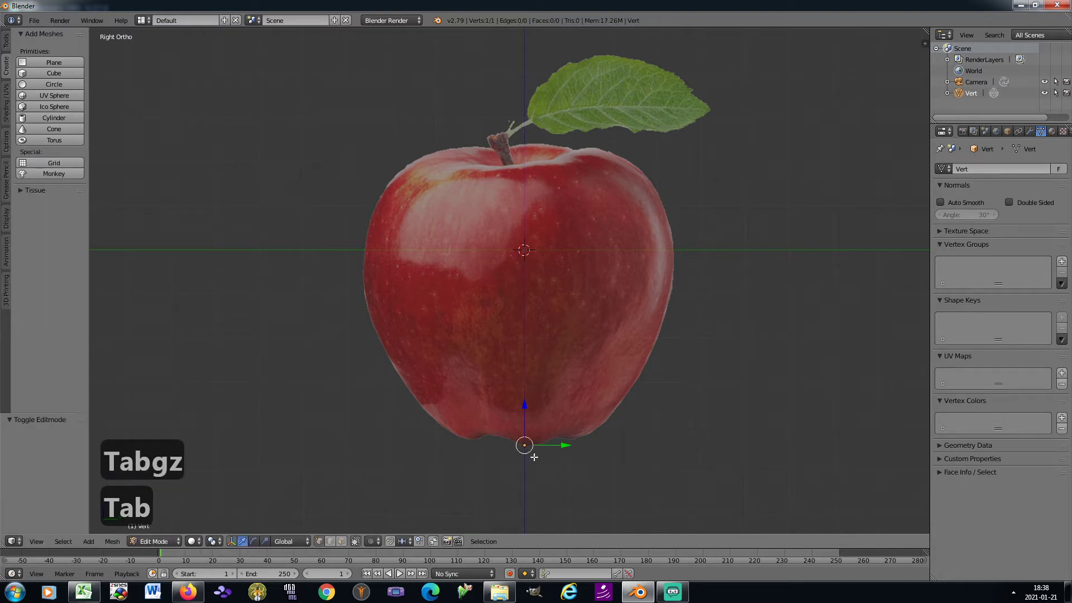
key("e")
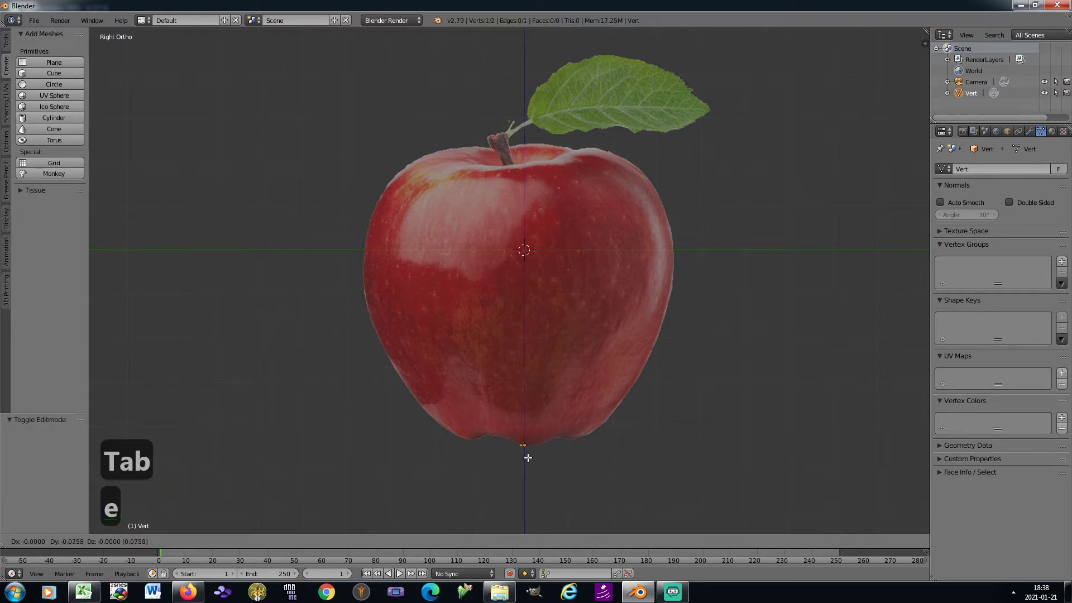
left_click(496, 451)
key("e")
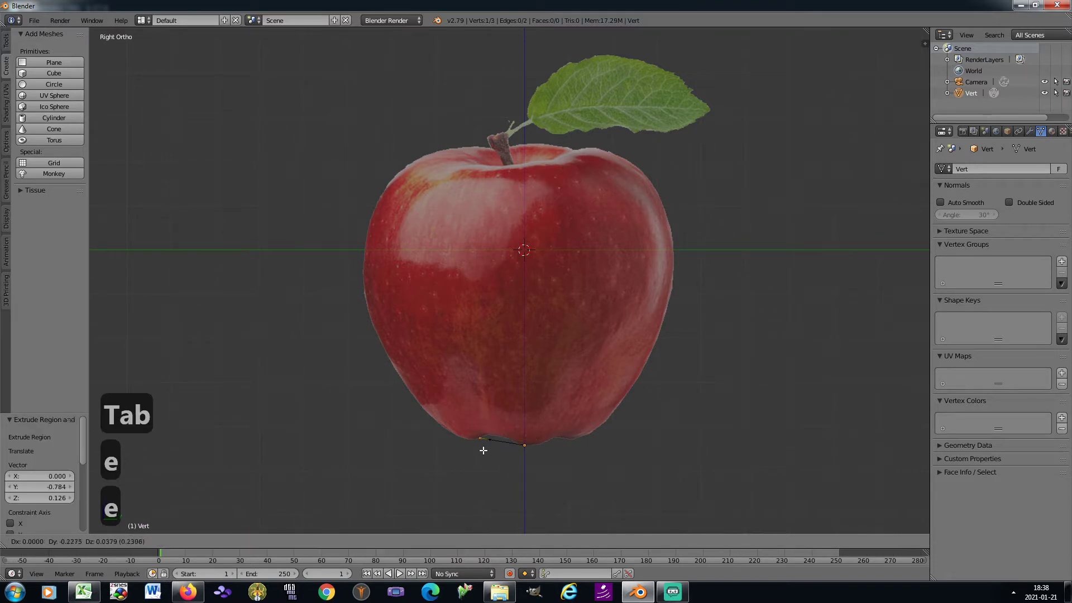
left_click(450, 437)
key("e")
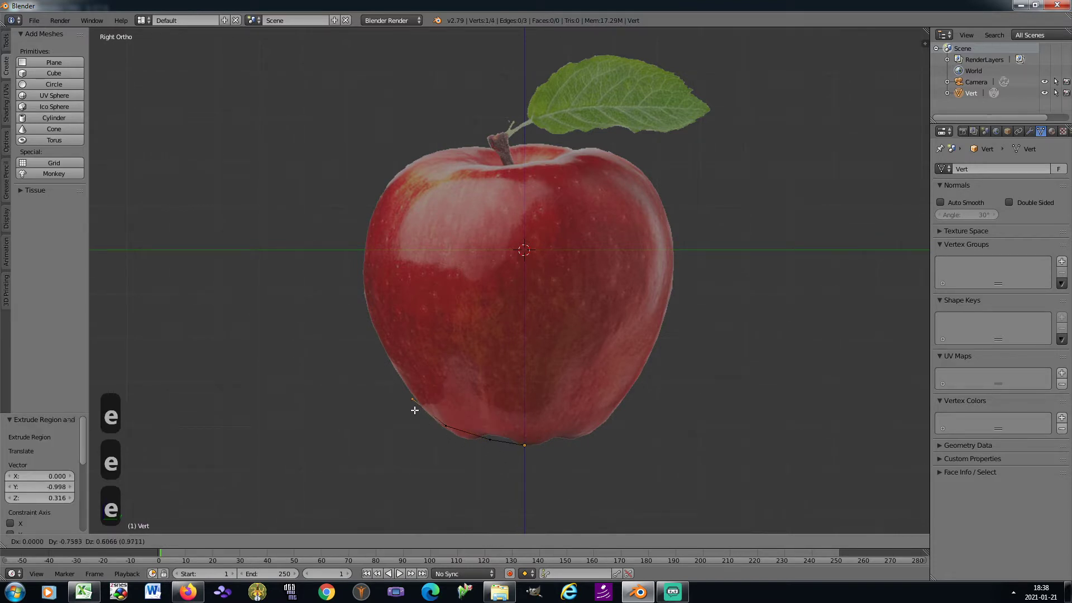
left_click(416, 406)
key("e")
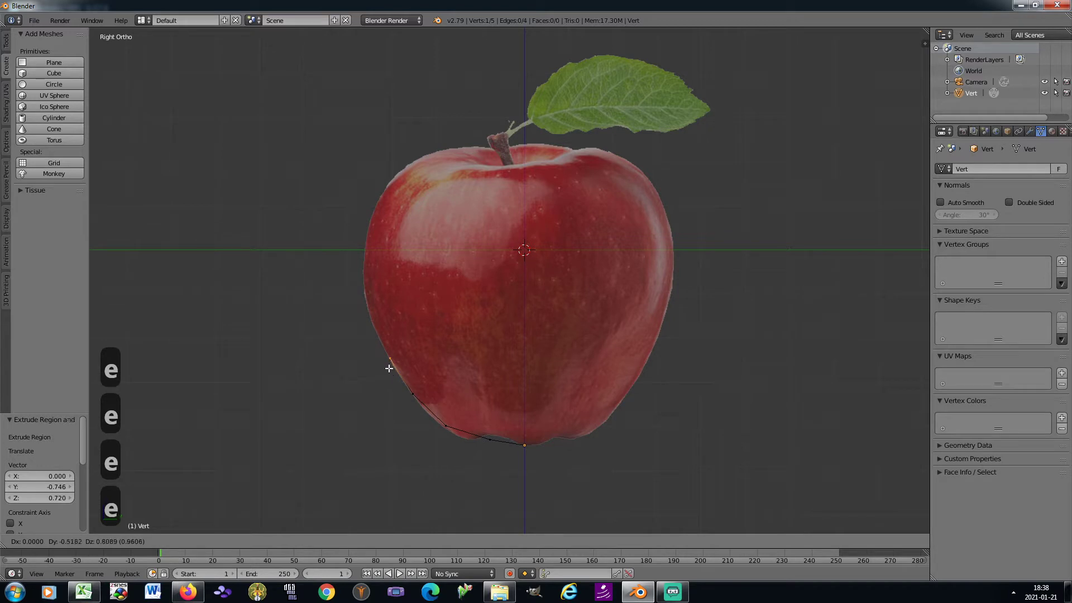
left_click(389, 368)
key("e")
left_click(371, 322)
key("e")
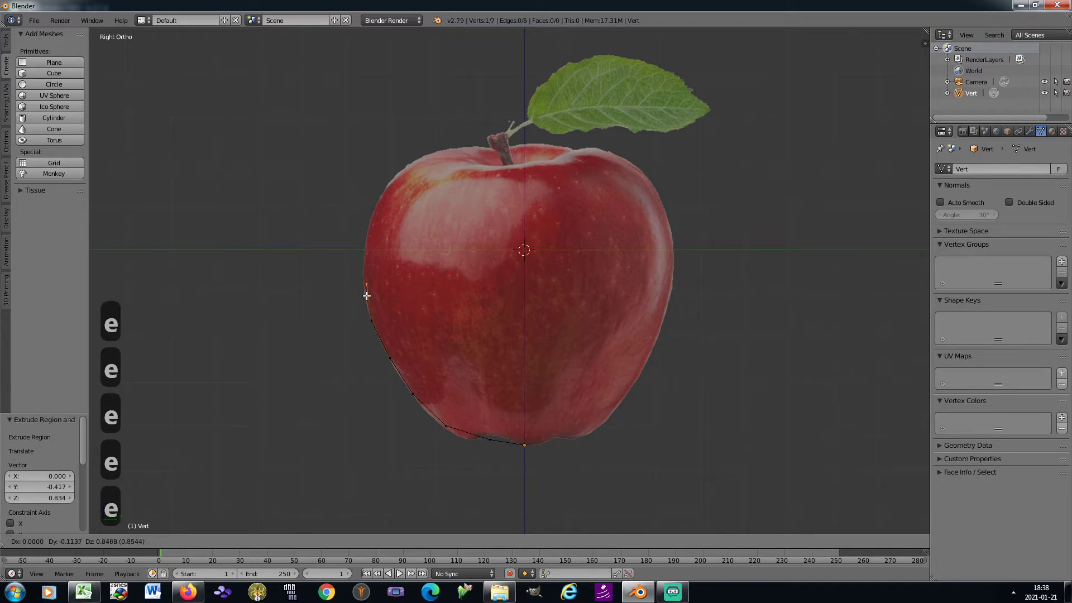
left_click(364, 275)
Step: Extrude seven more segments up the apple's left outline, over the top rim and into the stem hollow at the centre axis
key("e")
left_click(379, 247)
key("e")
left_click(391, 210)
key("e")
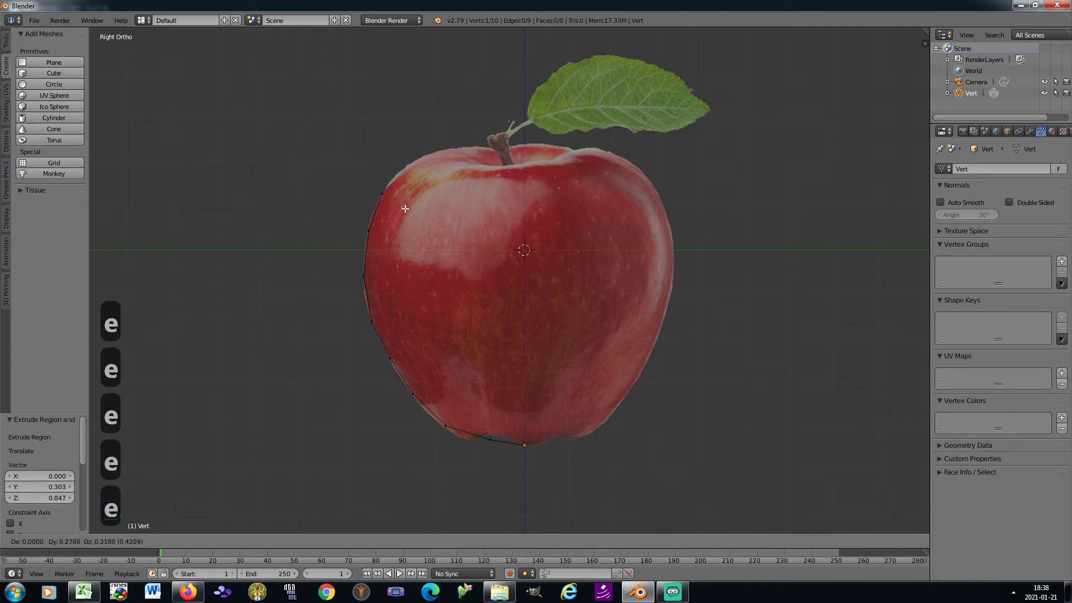
left_click(417, 194)
key("e")
left_click(447, 184)
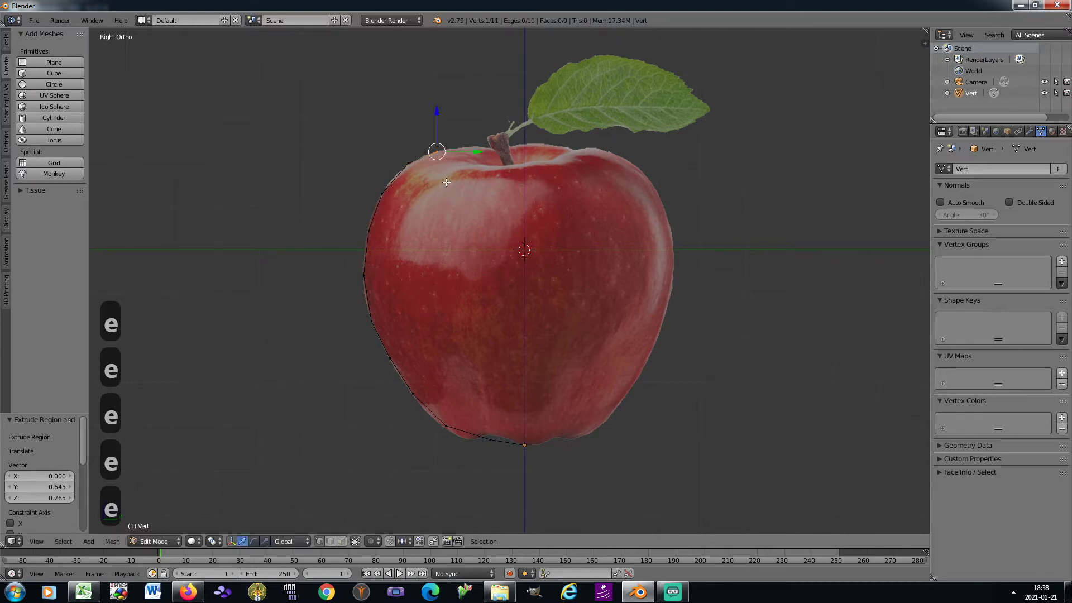
key("e")
left_click(485, 185)
key("e")
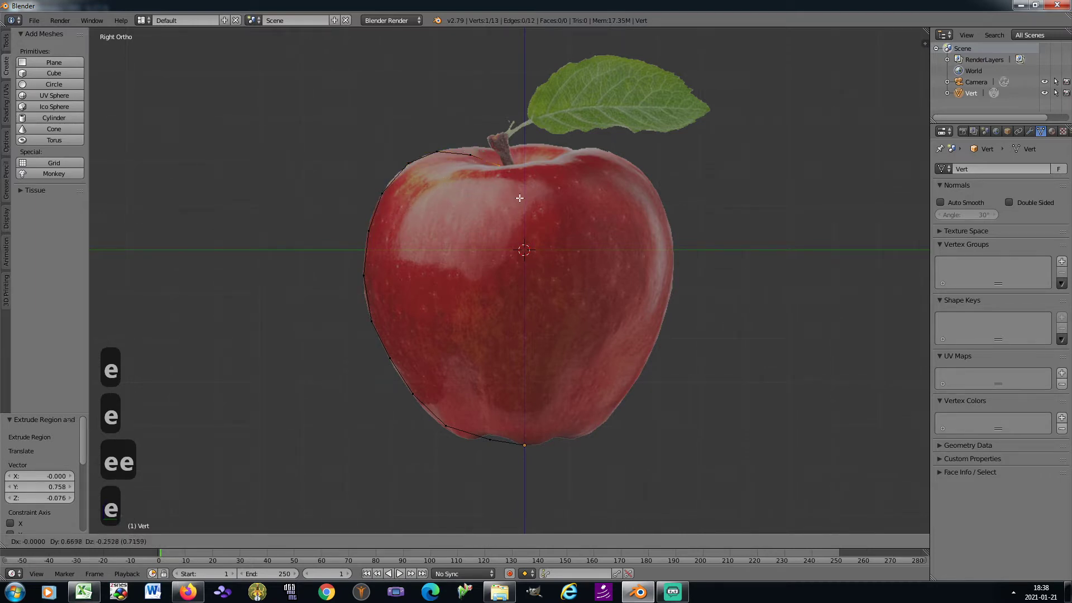
left_click(521, 199)
key("e")
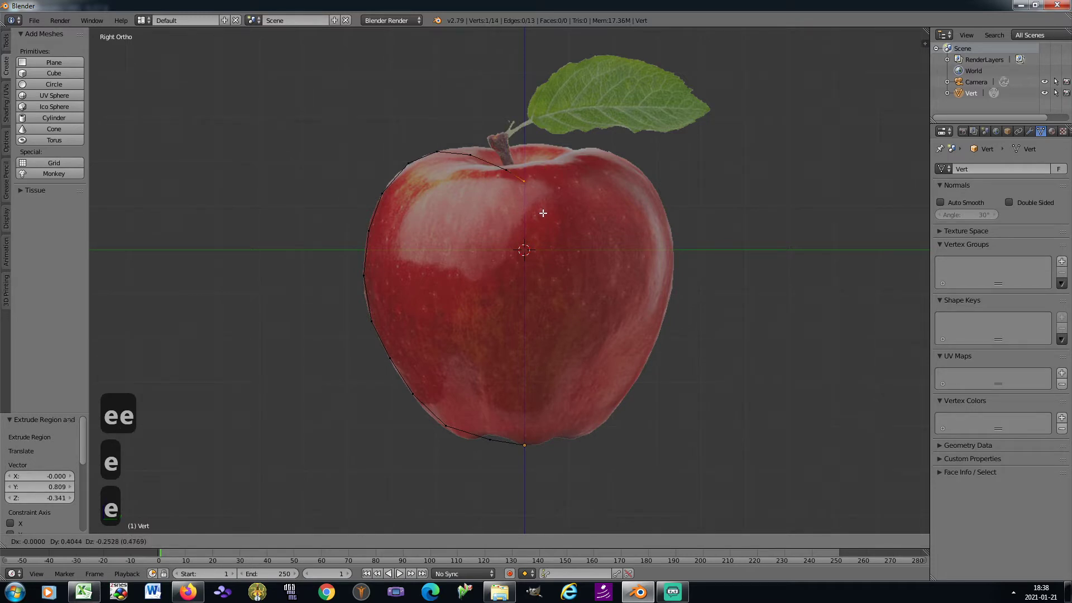
left_click(544, 214)
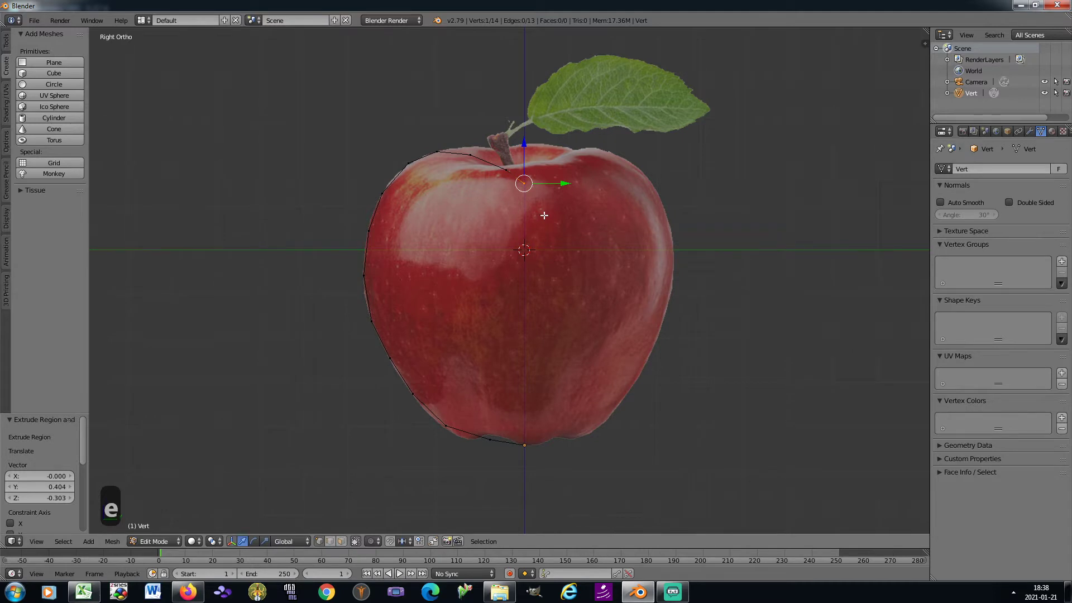
Step: Set the Y coordinate of the profile's last vertex in the stem hollow to 0
key("n")
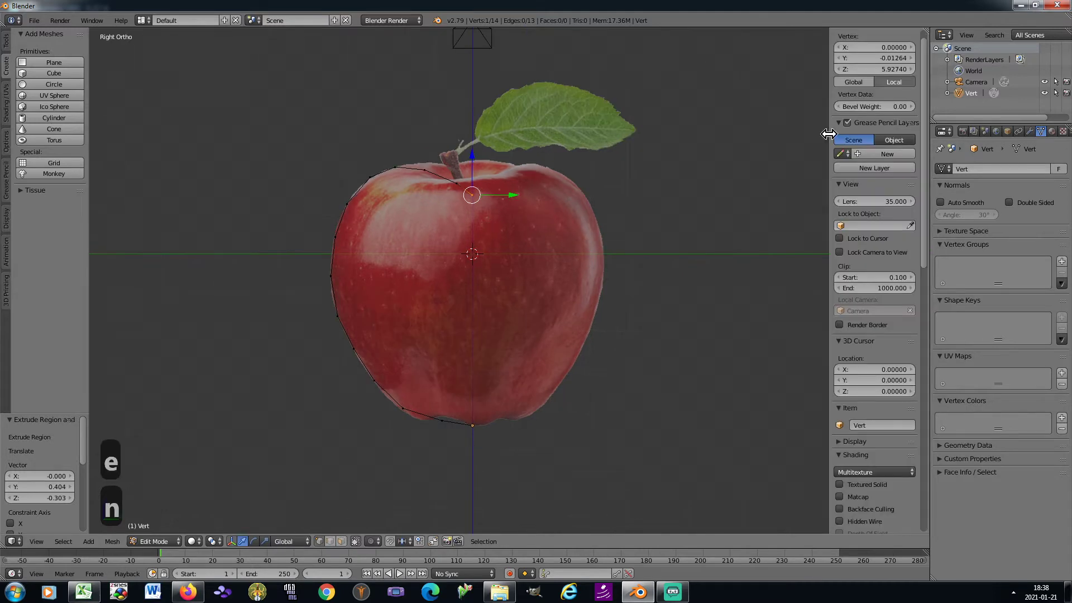
left_click(873, 58)
type("0")
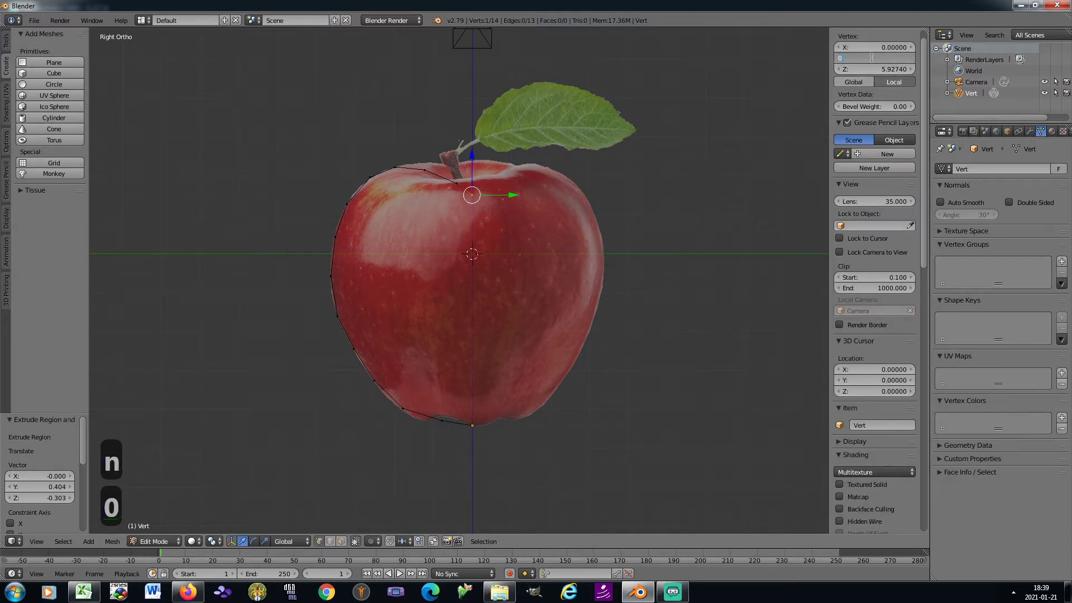
key("Return")
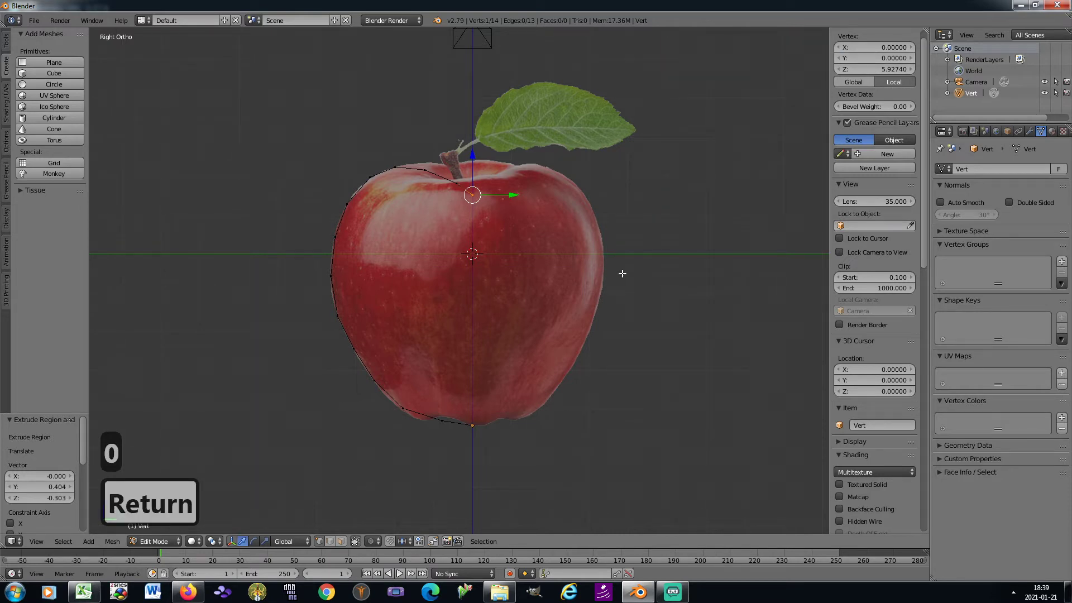
Step: Add a Screw modifier to the apple profile in Object Mode, with Flip and Merge Vertices enabled
key("Tab")
left_click(1029, 132)
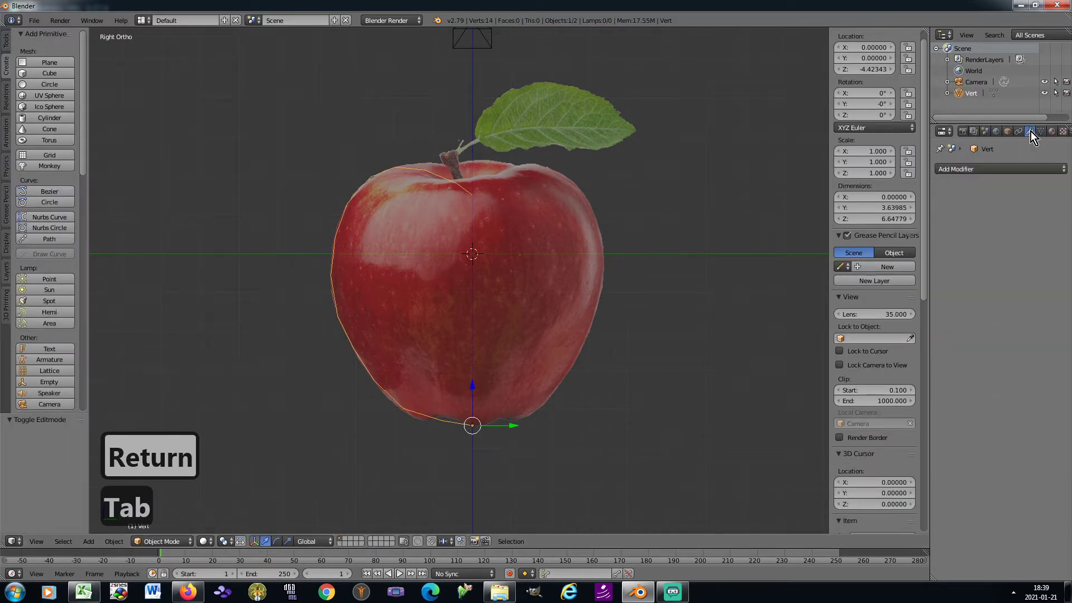
left_click(1002, 168)
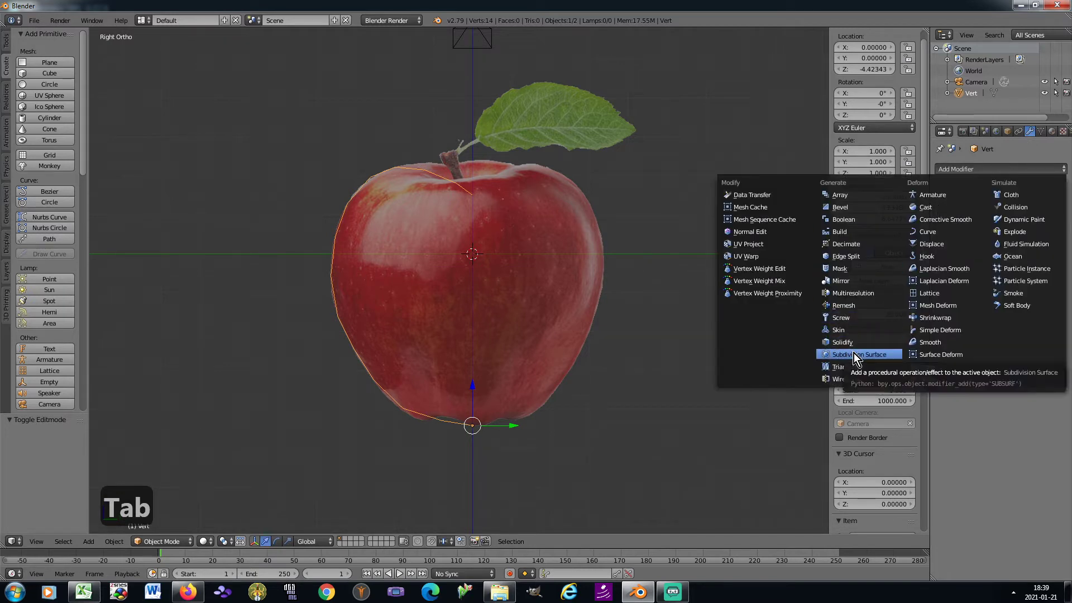
left_click(849, 318)
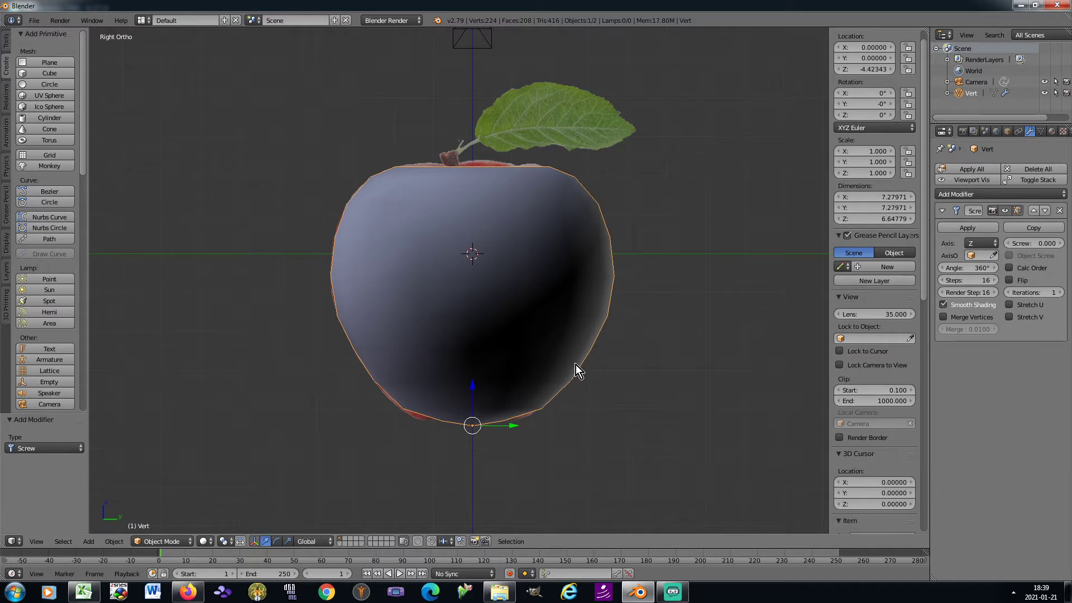
left_click(1009, 281)
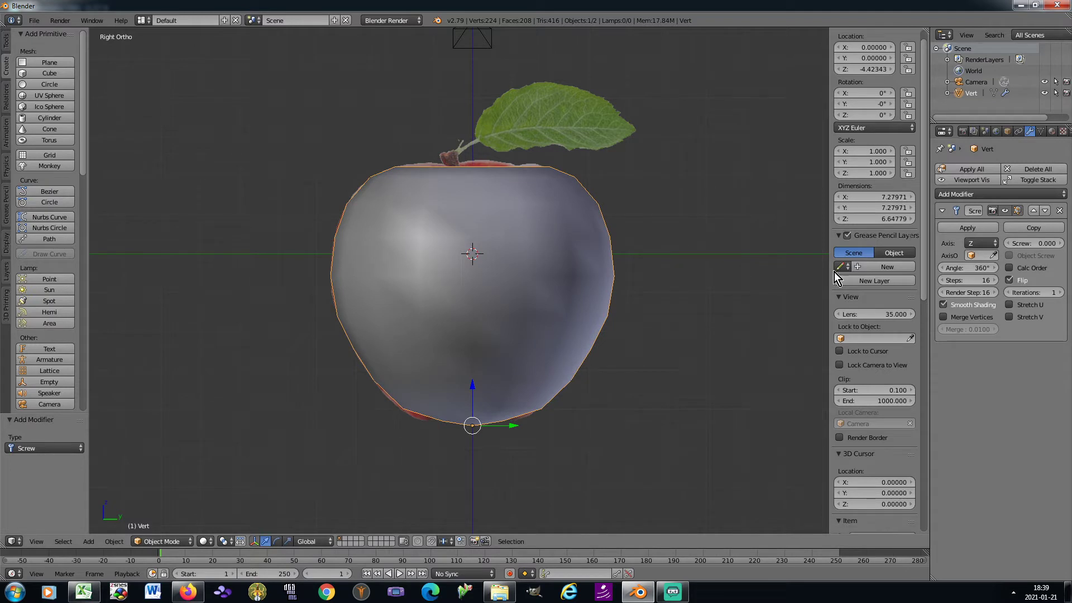
left_click(943, 317)
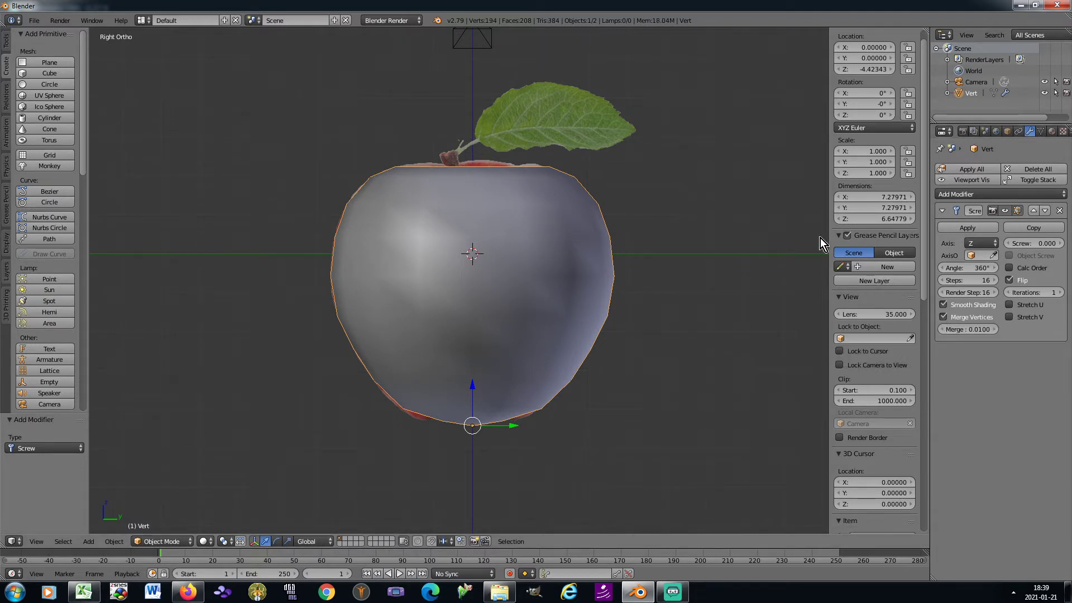
Step: Add a Subdivision Surface modifier with 2 view subdivisions and scale the apple up to about 1.019 to fit the reference
left_click(959, 195)
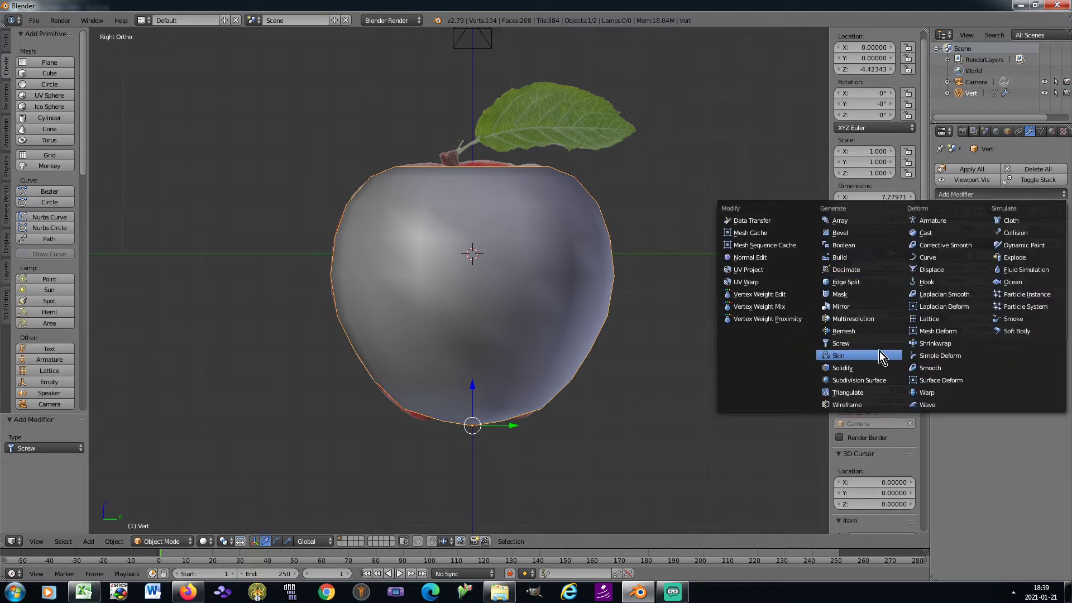
left_click(866, 383)
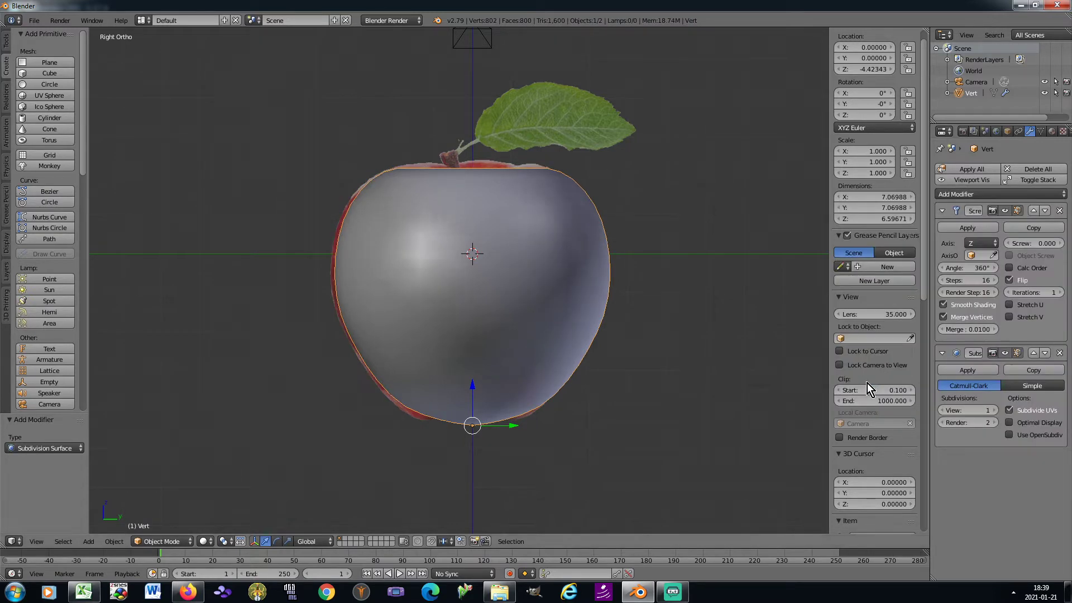
left_click(993, 412)
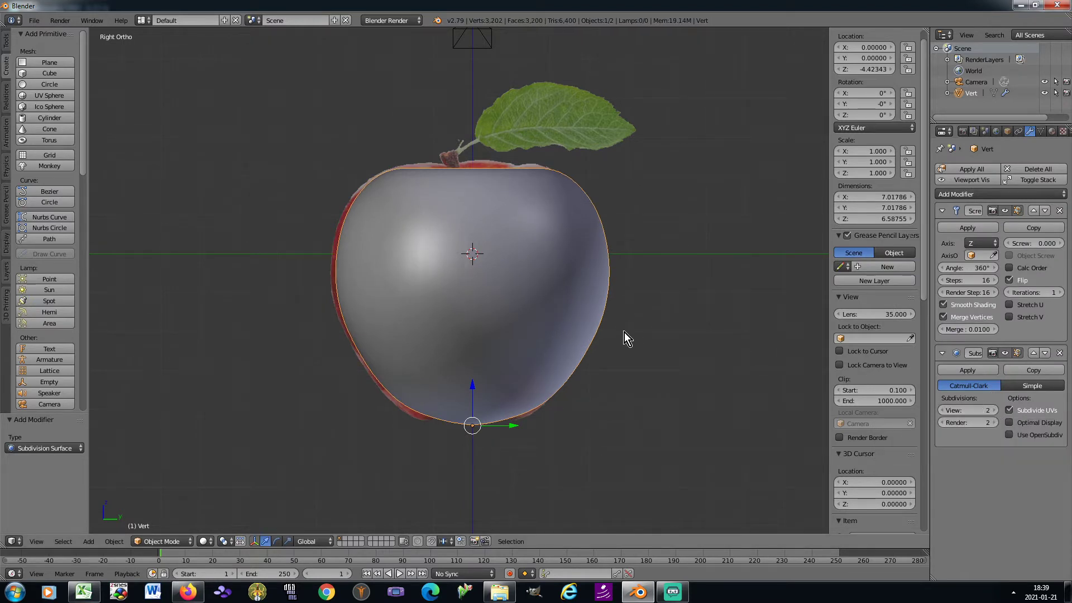
key("s")
left_click(591, 415)
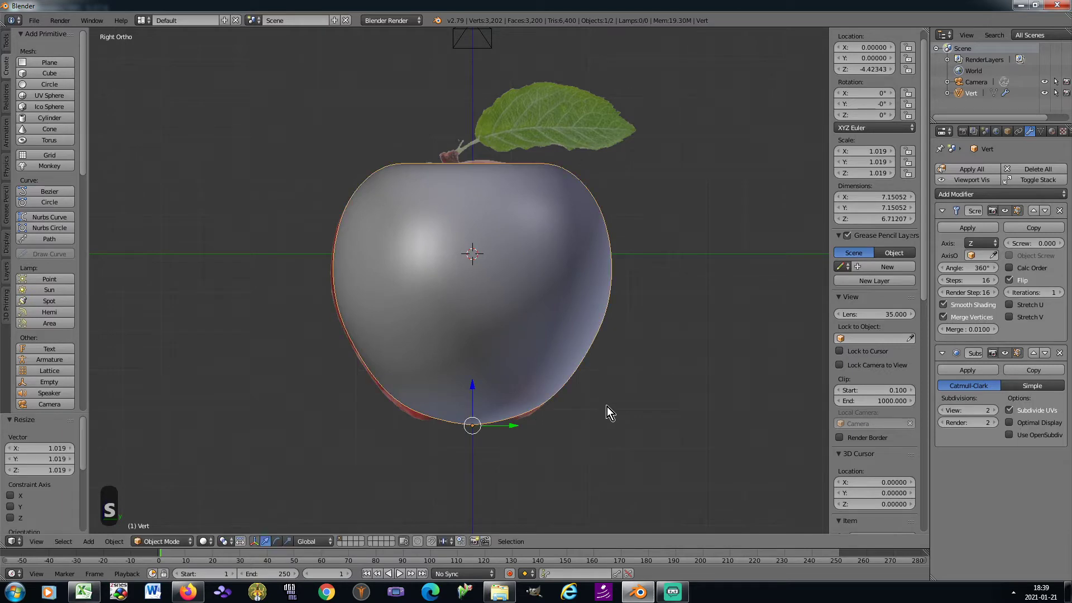
Step: Save the project as "apple 5" in the Blender Projects folder
key("ctrl+s")
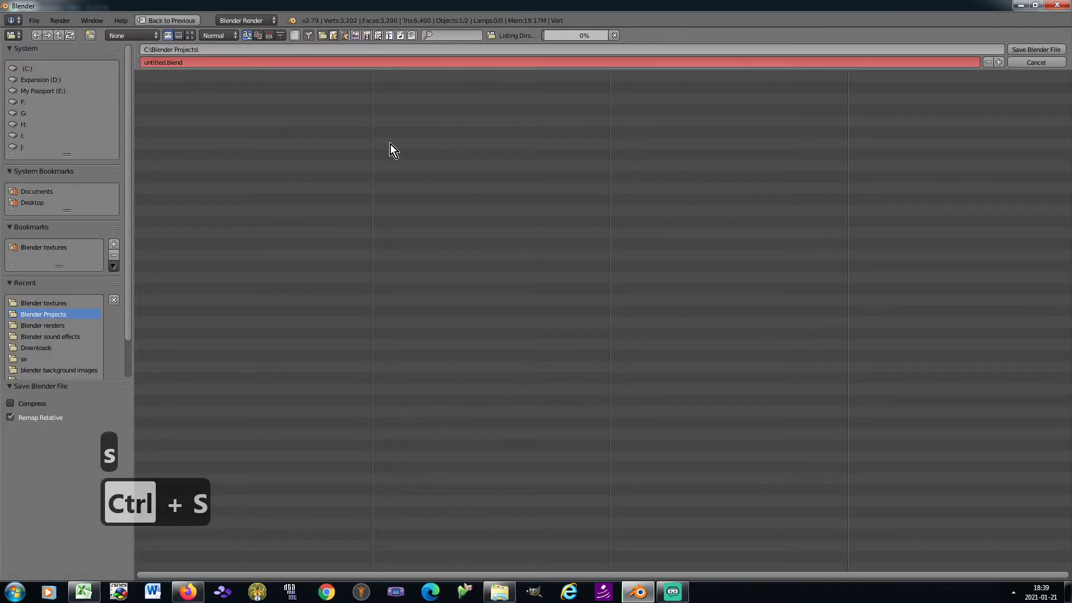
left_click(293, 62)
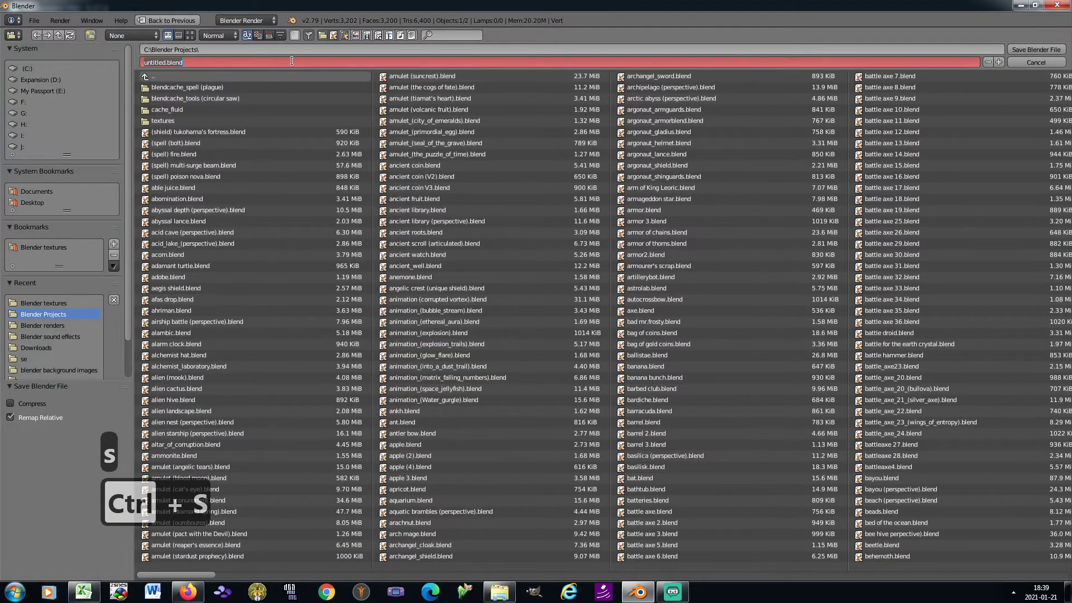
type("appl")
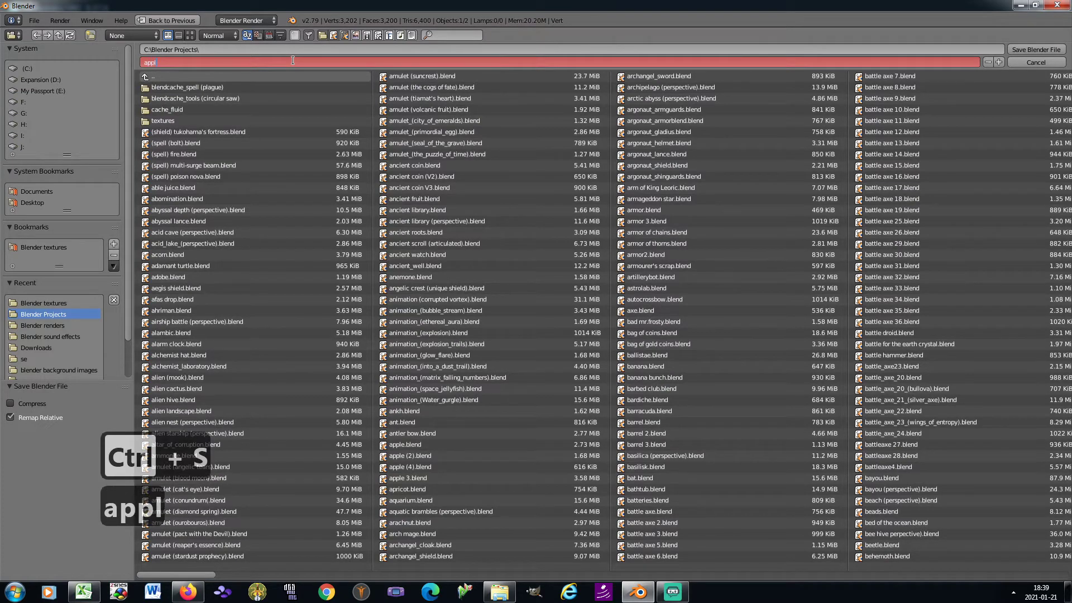
type("e 5")
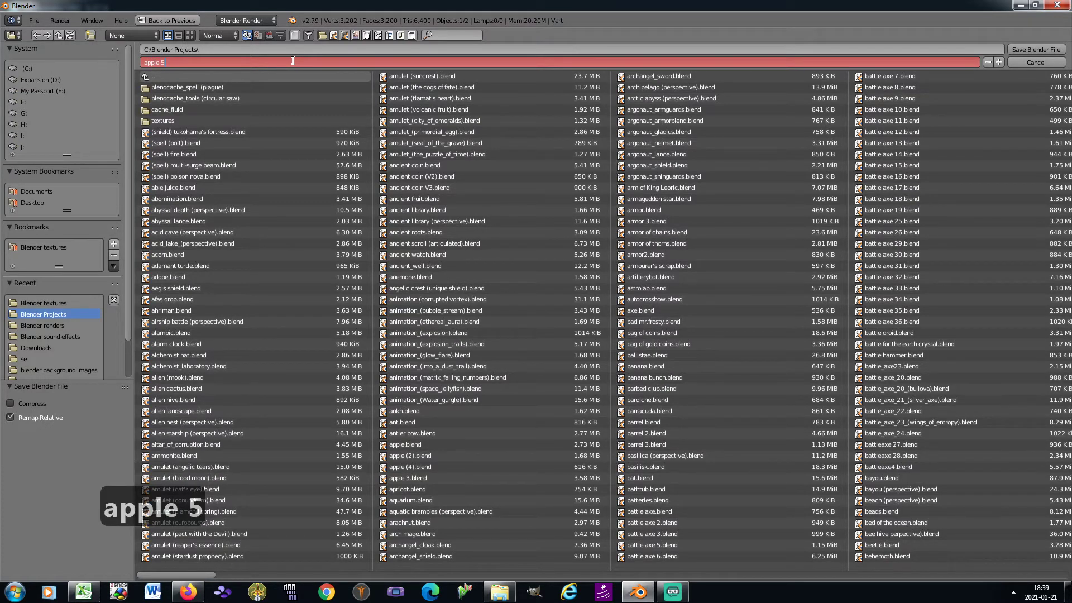
key("Return")
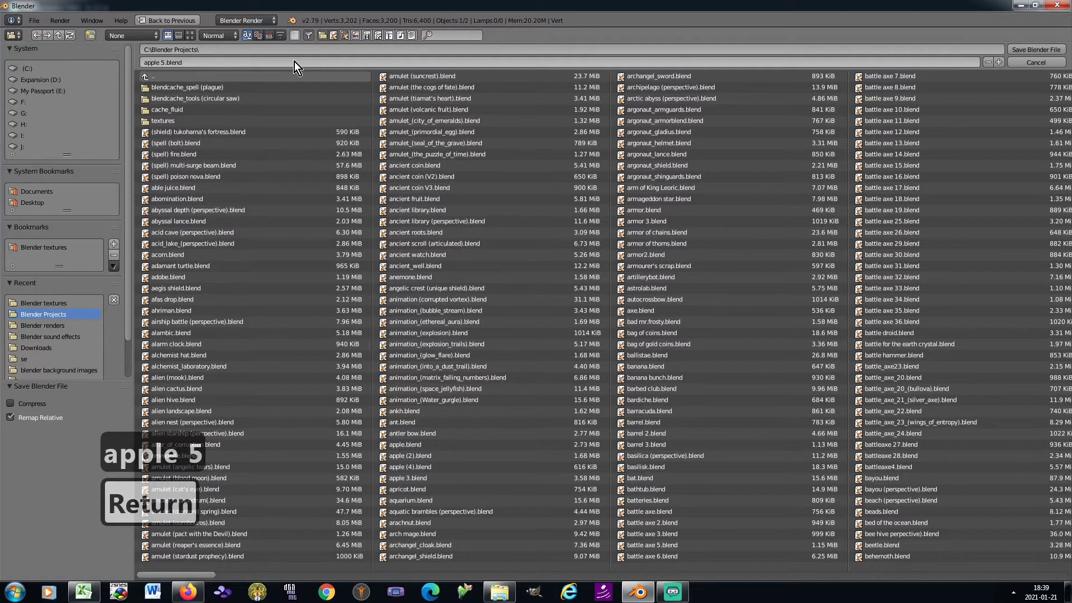
key("Return")
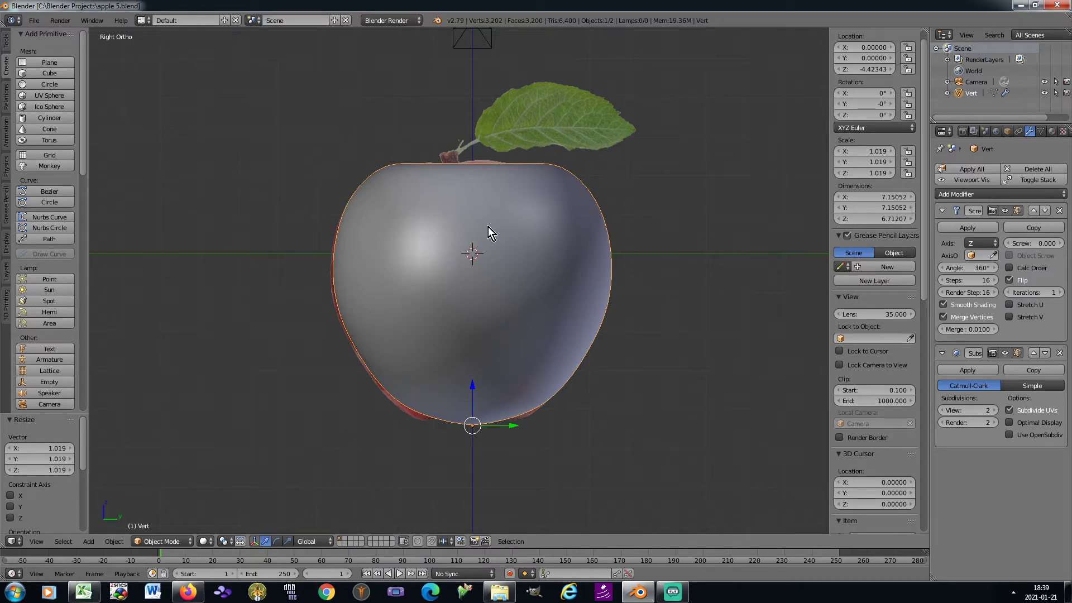
Step: Apply the apple's Screw modifier in Object Mode, keeping the Subdivision Surface modifier live
key("Tab")
key("Tab")
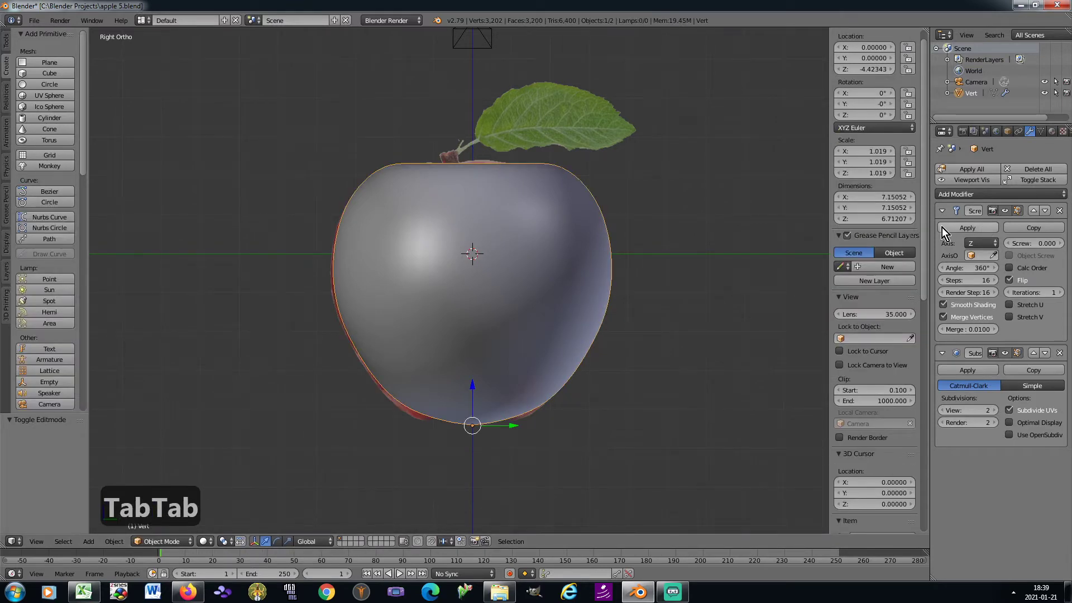
left_click(950, 227)
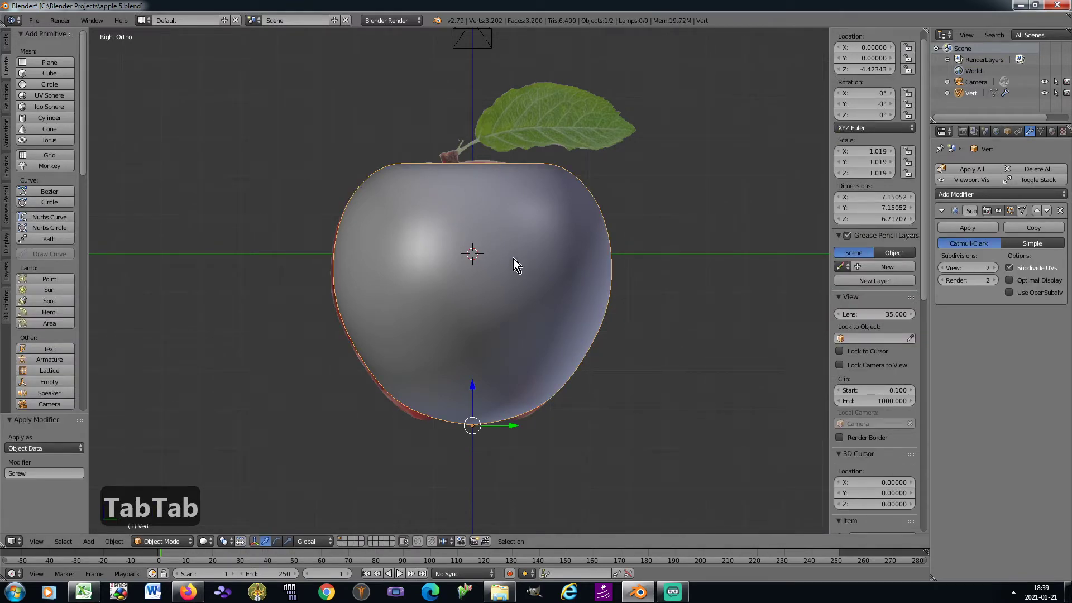
Step: Select four evenly spaced vertices on the rim around the stem hollow in Edit Mode and set proportional editing to Connected
key("Tab")
key("KP_8")
key("KP_8")
key("KP_8")
key("KP_8")
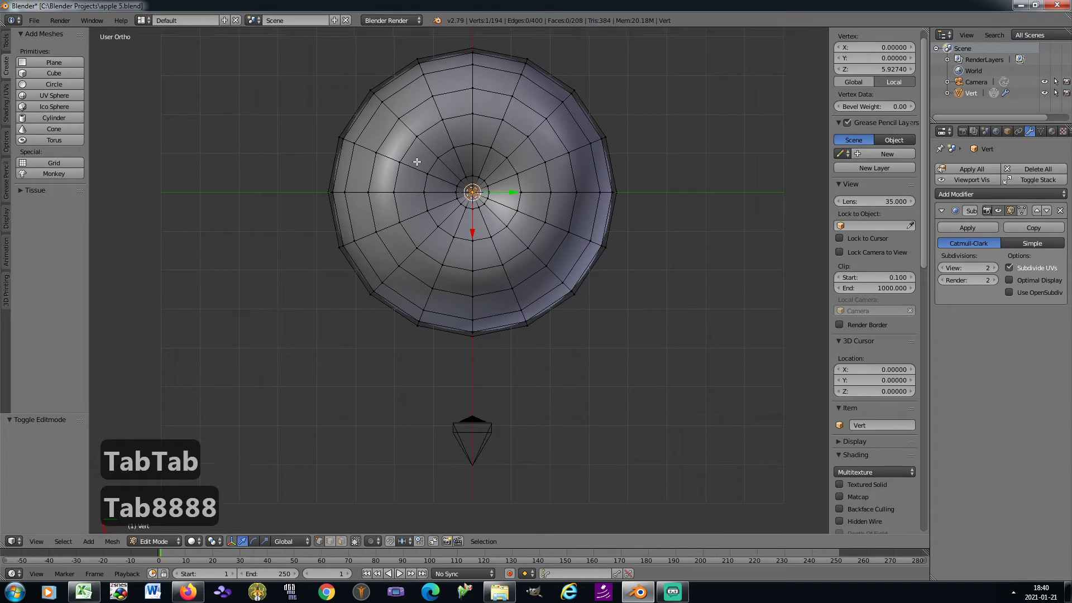
right_click(392, 244)
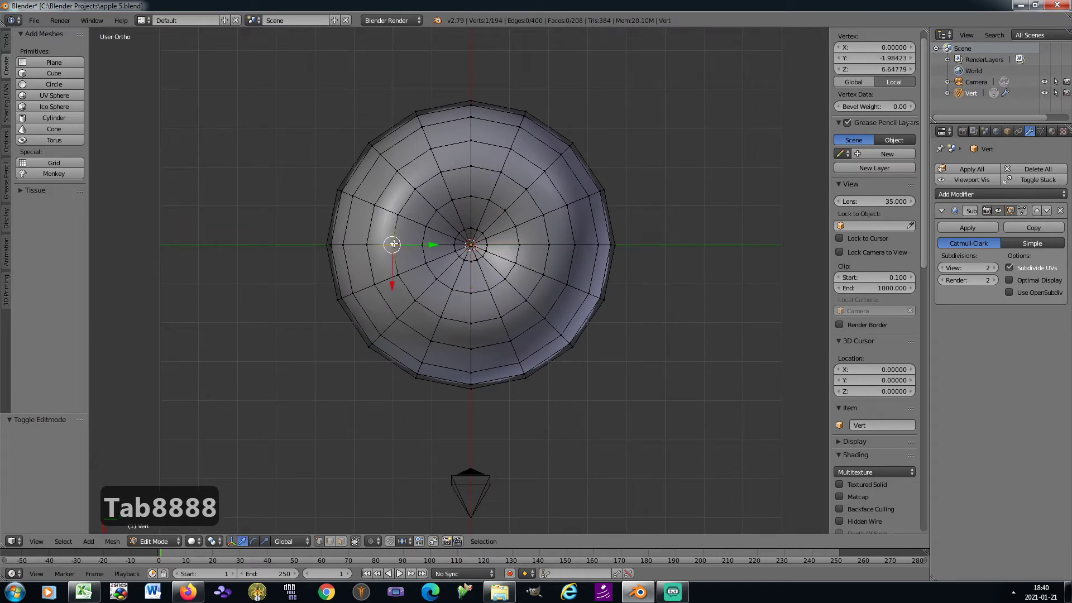
right_click(470, 166, "shift")
right_click(549, 244, "shift")
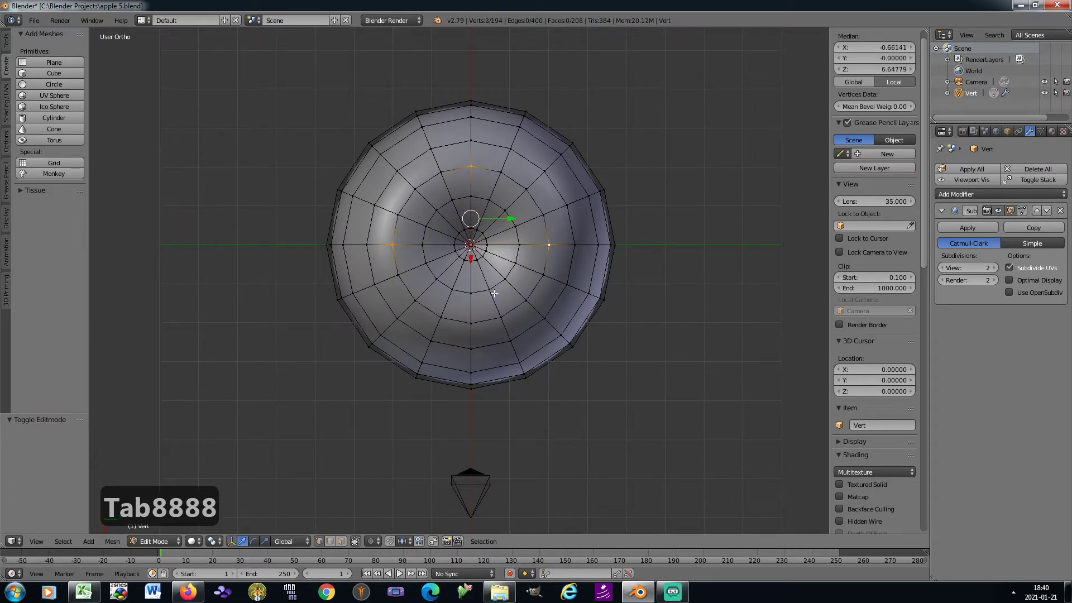
right_click(474, 321, "shift")
left_click(373, 542)
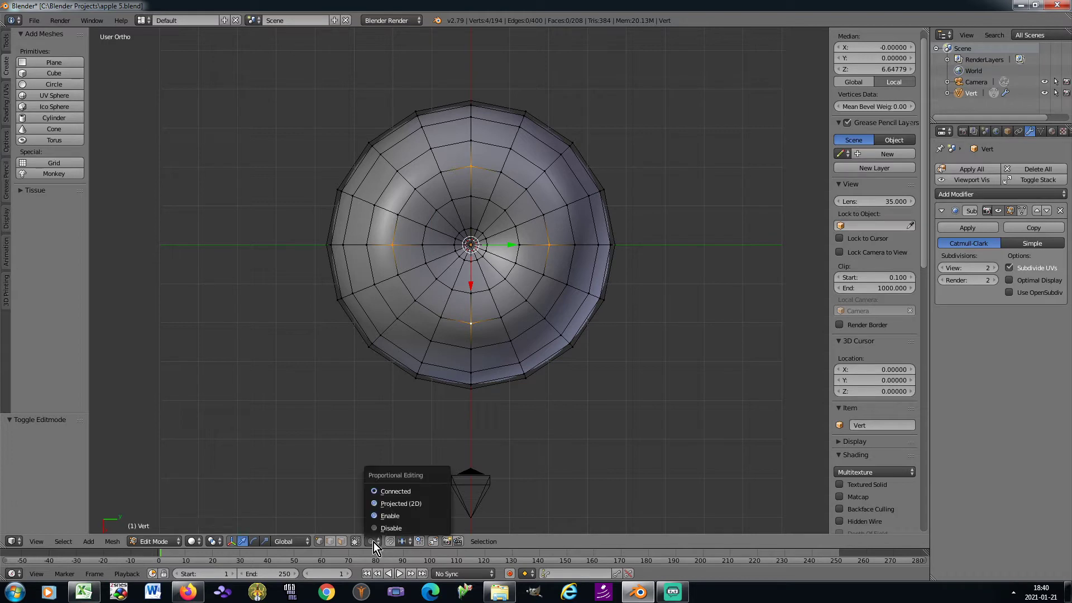
left_click(388, 492)
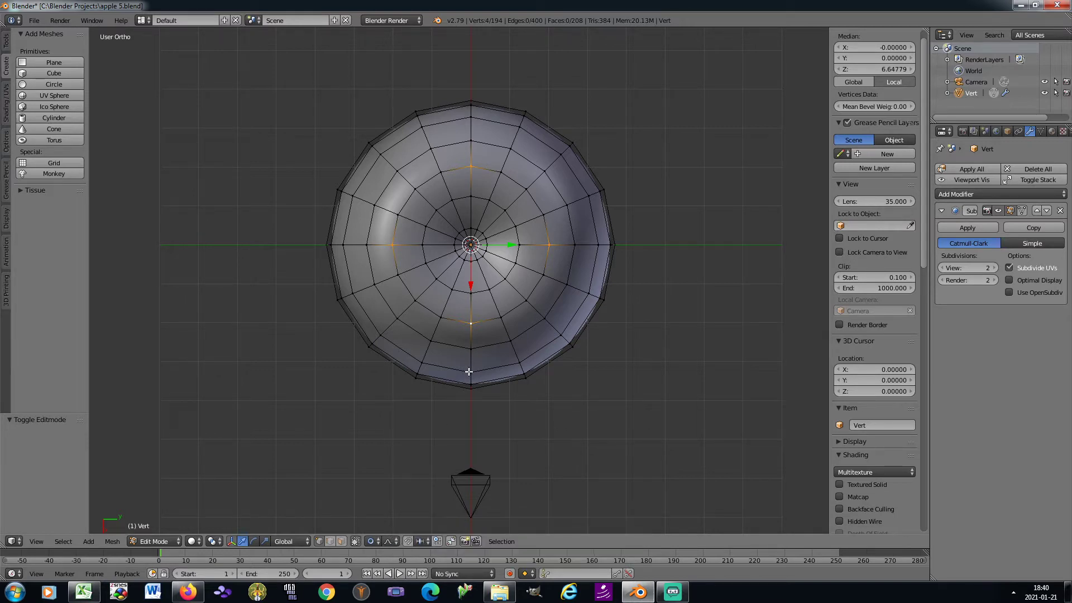
Step: Try raising the four rim vertices about 0.44 along Z with a proportional size of 1.46, then undo the move
key("KP_2")
key("KP_2")
key("KP_2")
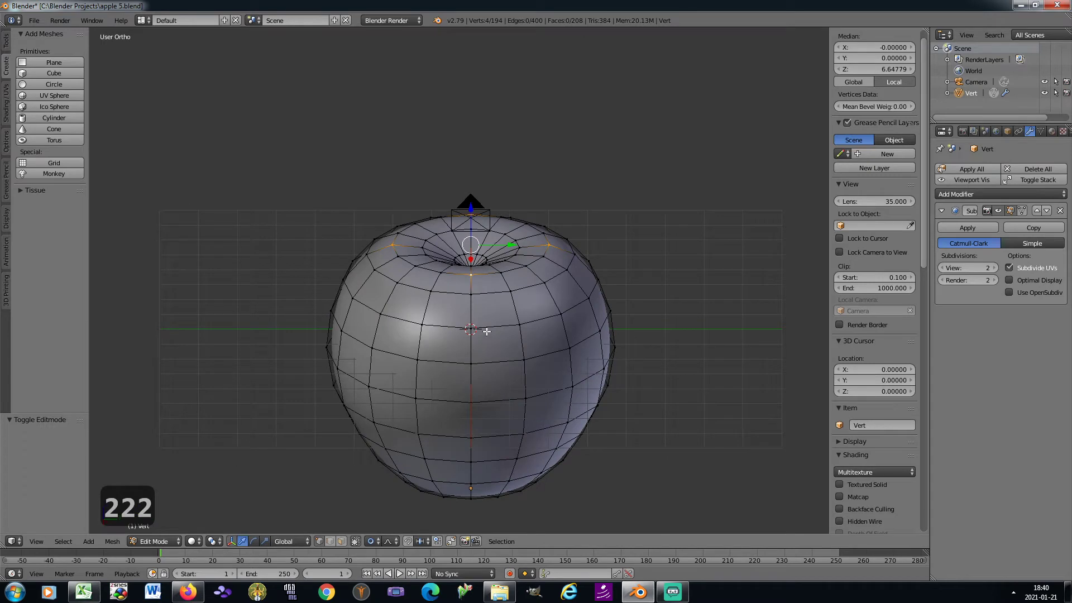
key("g")
key("z")
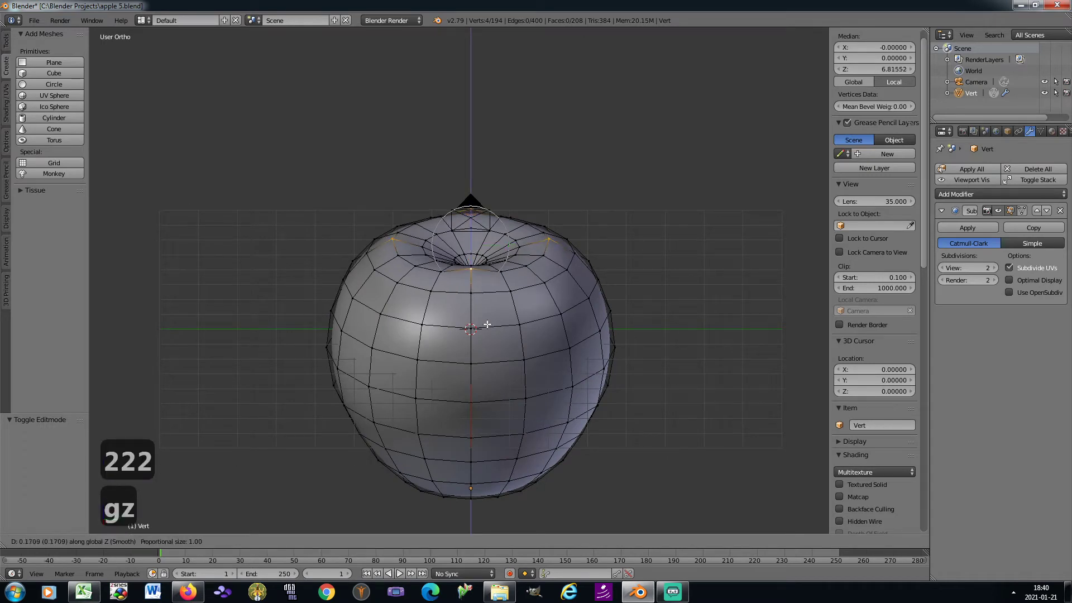
scroll(487, 313, "down", 4)
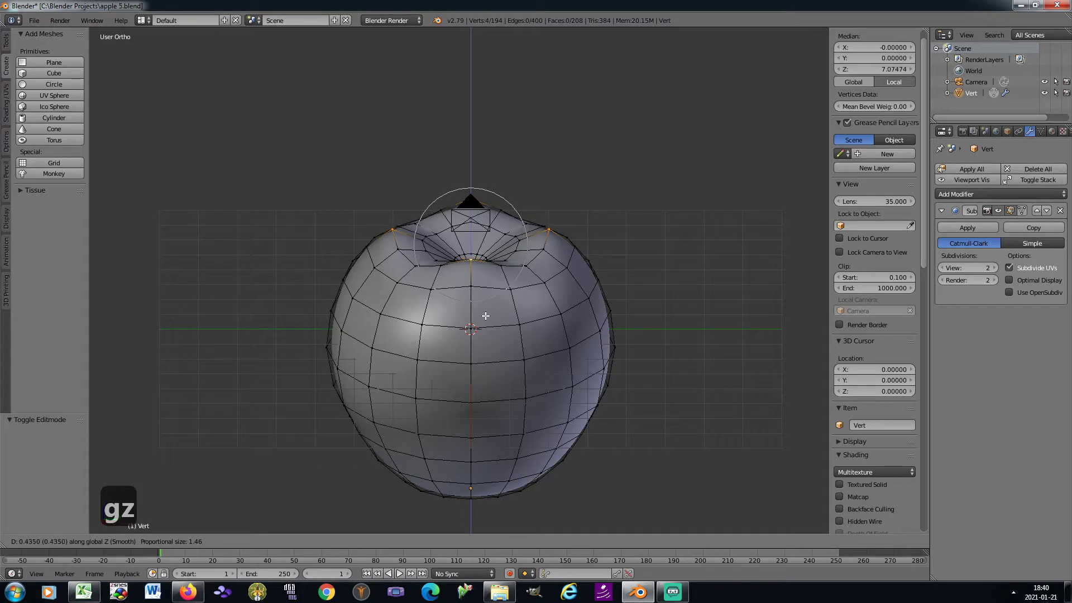
left_click(485, 315)
key("KP_3")
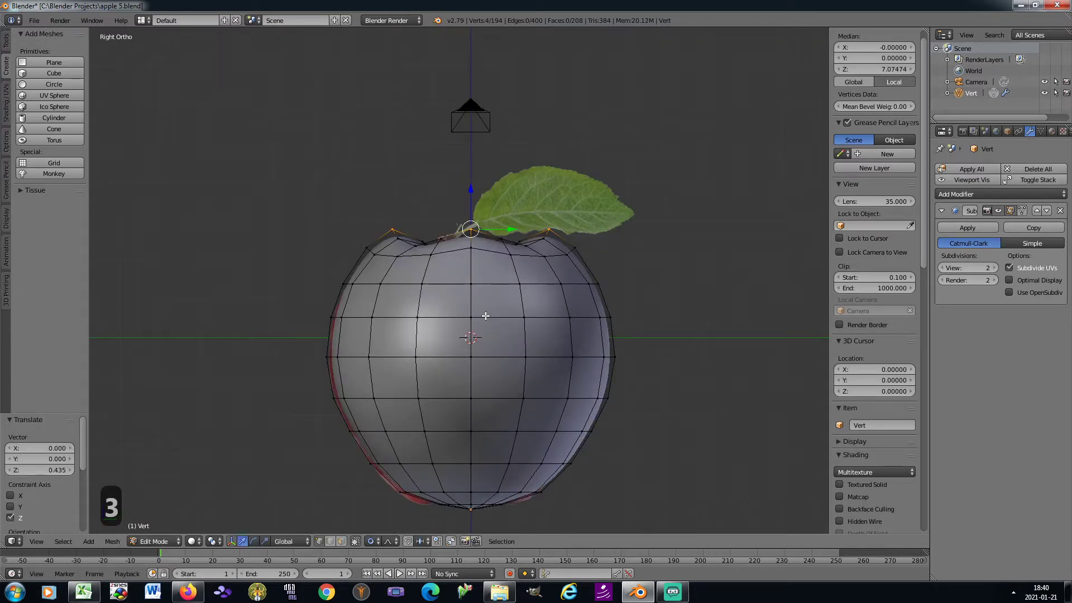
key("ctrl+z")
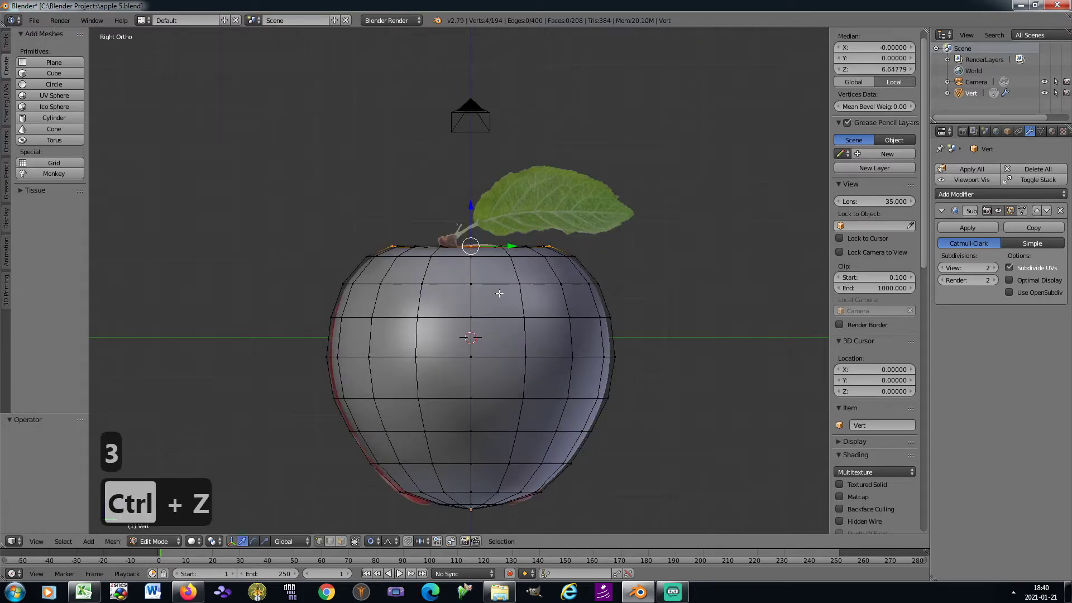
Step: Raise the four rim vertices along Z to about 6.89 with a proportional size of 1.61 and view the shape in Object Mode
key("g")
key("z")
scroll(494, 301, "down", 1)
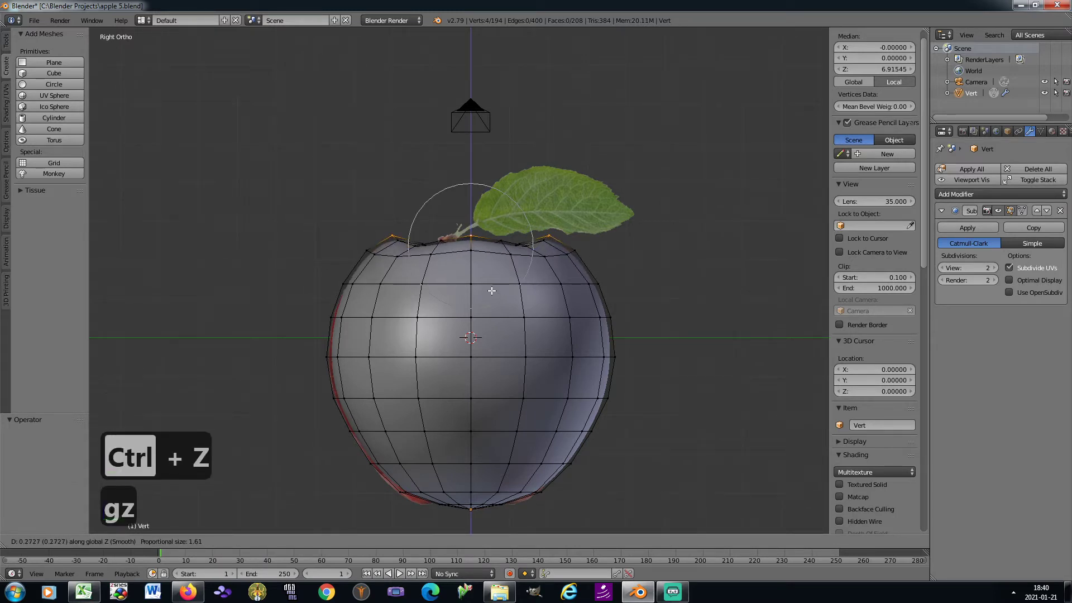
left_click(491, 291)
key("Tab")
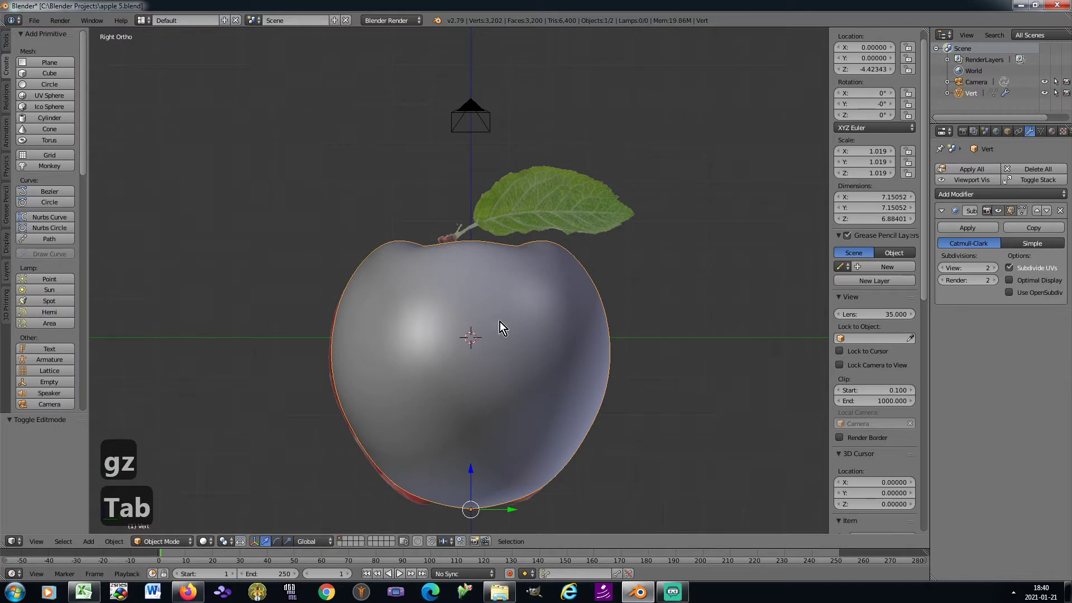
middle_click_drag(500, 324, 506, 237, "shift")
Step: Select four evenly spaced vertices on the second ring around the apple's base and lower them about 0.46 along Z with proportional size 1.61
key("Tab")
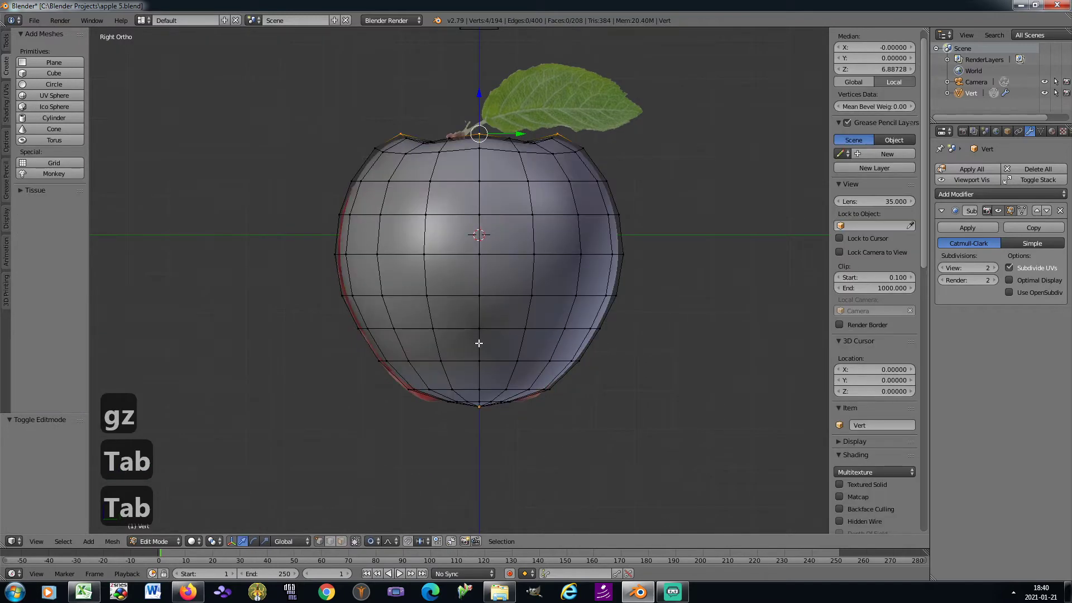
key("KP_2")
key("KP_2")
key("KP_2")
key("KP_2")
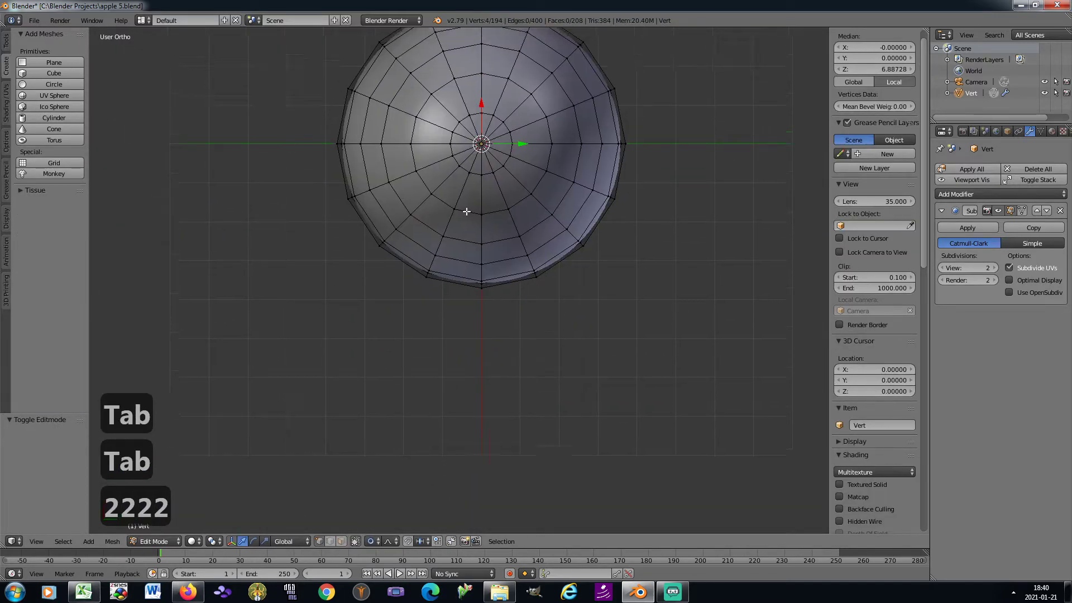
middle_click_drag(466, 212, 477, 337, "shift")
scroll(491, 234, "up", 2)
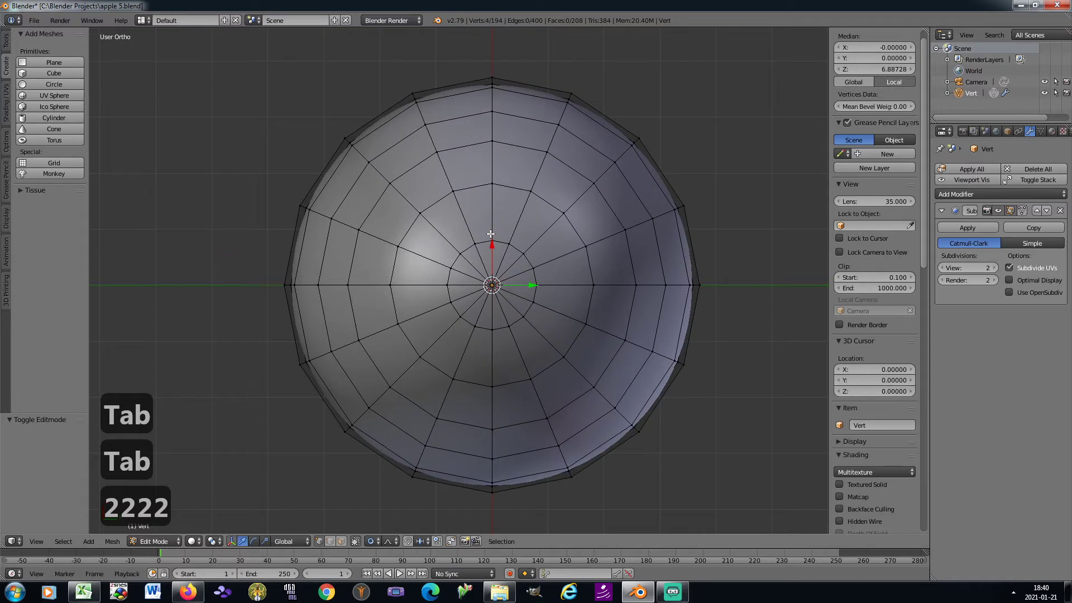
right_click(491, 184)
right_click(391, 284, "shift")
right_click(492, 385, "shift")
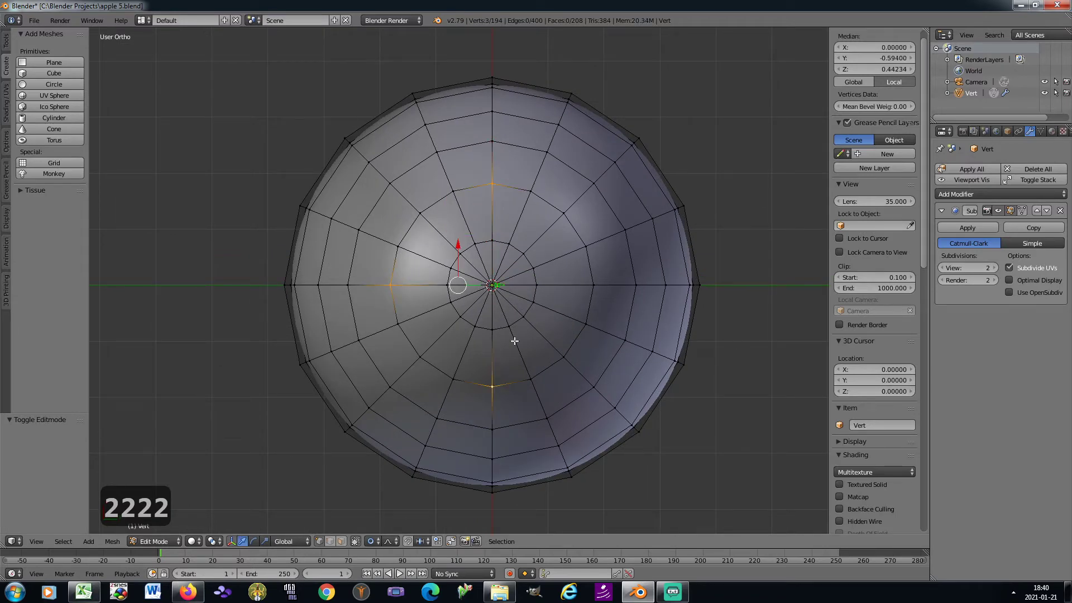
right_click(587, 282, "shift")
key("KP_8")
key("KP_8")
key("KP_8")
key("KP_8")
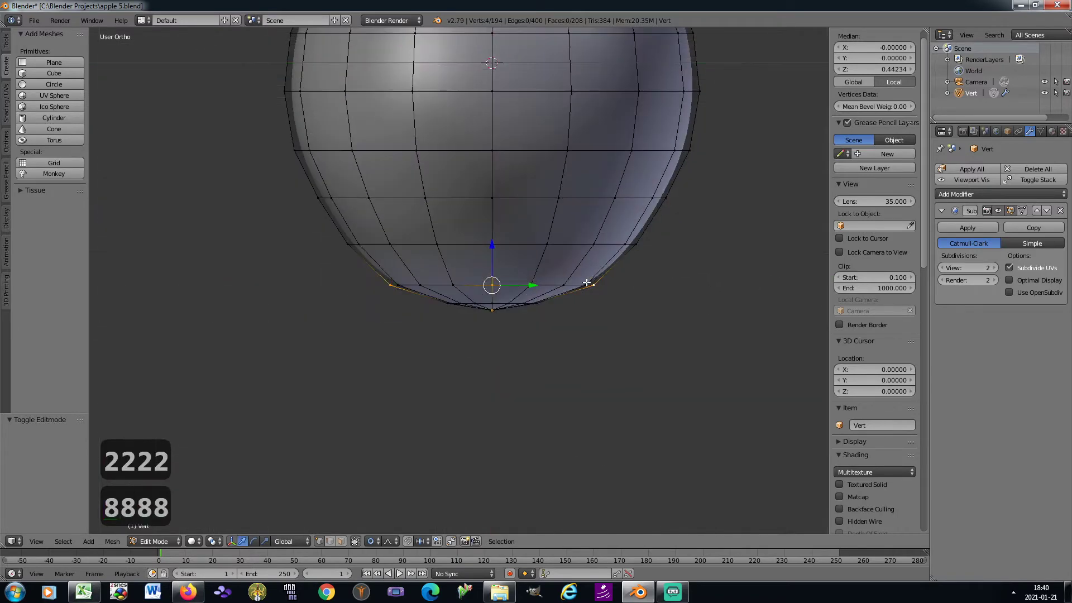
key("g")
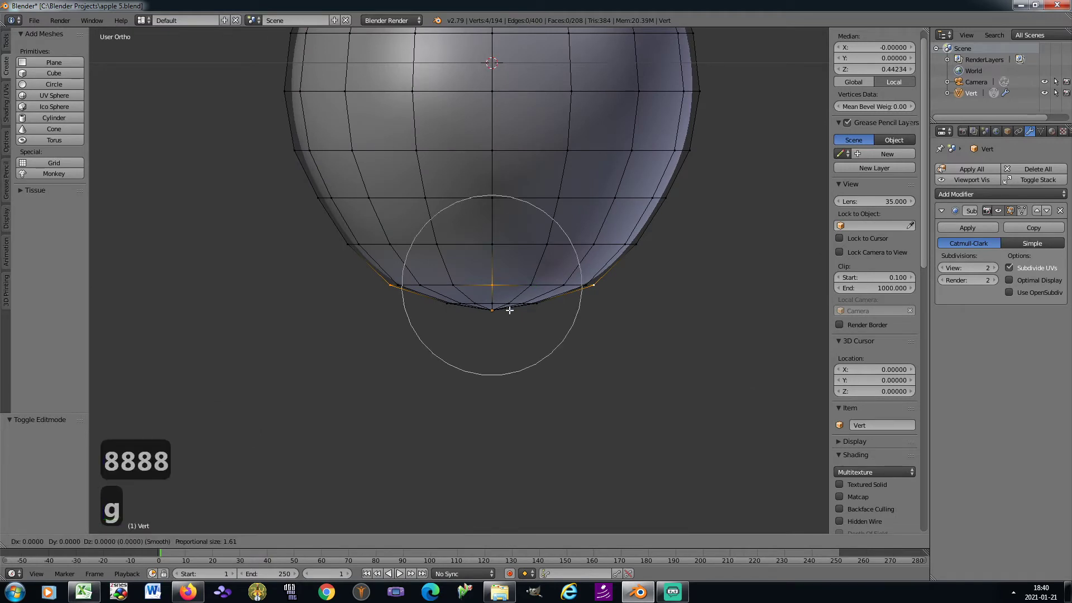
key("z")
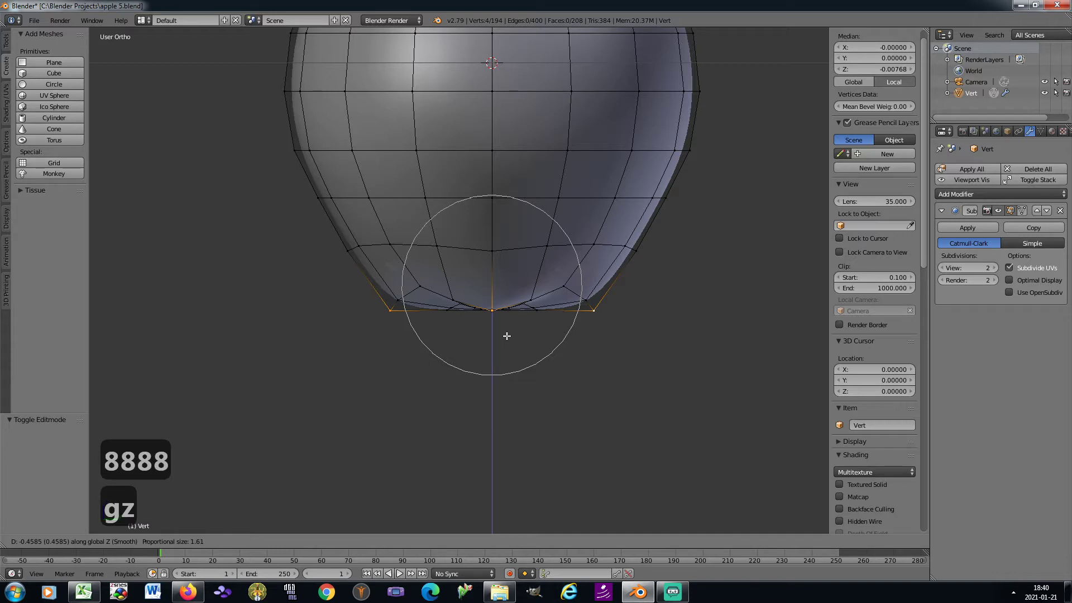
left_click(507, 335)
scroll(507, 336, "down", 3)
key("Tab")
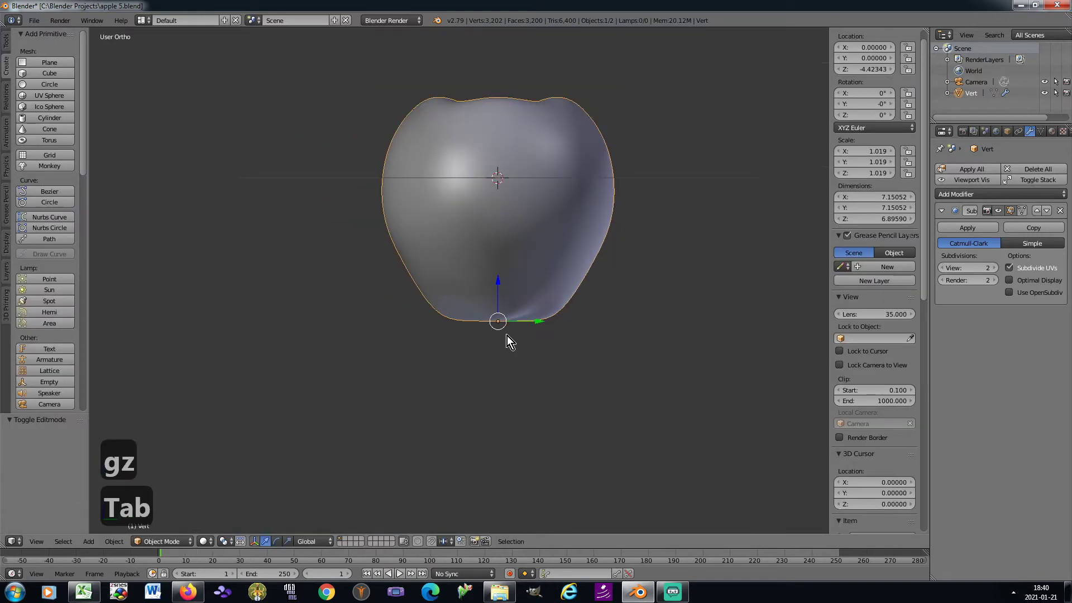
Step: Examine the apple's base and stem hollow from several angles, ending in the right orthographic view
key("KP_2")
key("KP_8")
key("KP_5")
scroll(497, 322, "up", 5)
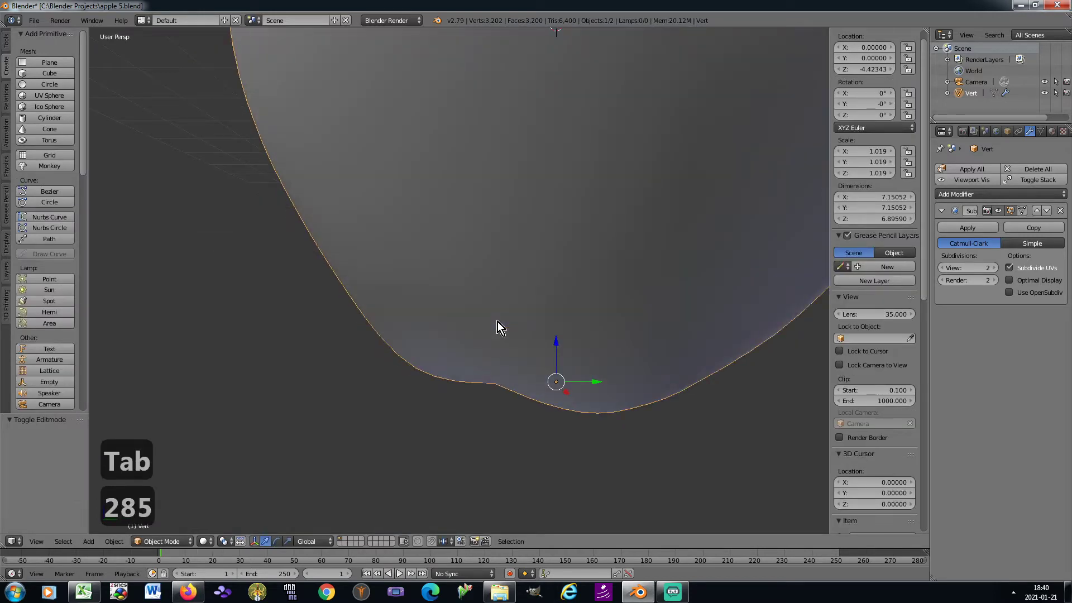
key("KP_5")
key("KP_6")
key("KP_8")
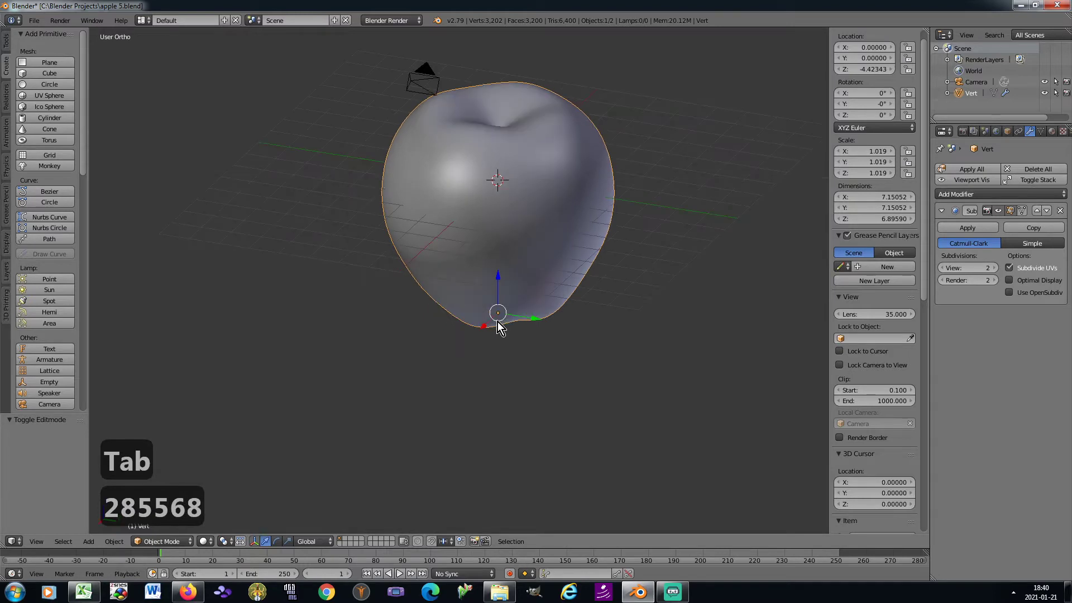
key("KP_3")
key("KP_3")
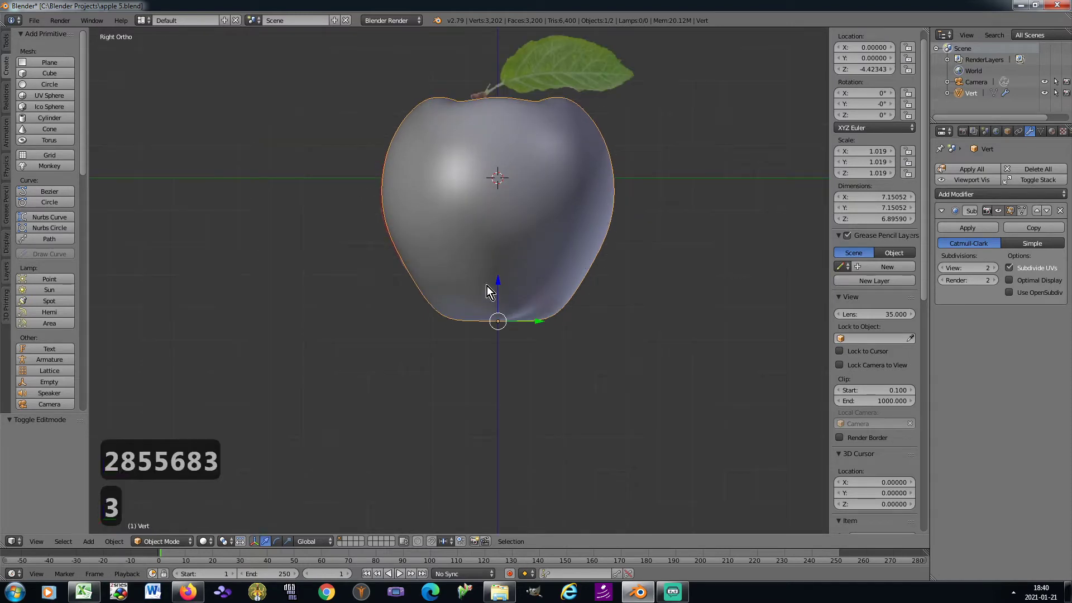
Step: Lower the four selected base vertices another 0.19 or so along Z with a proportional size of 1.00 and return to Object Mode
key("Tab")
scroll(491, 293, "up", 3)
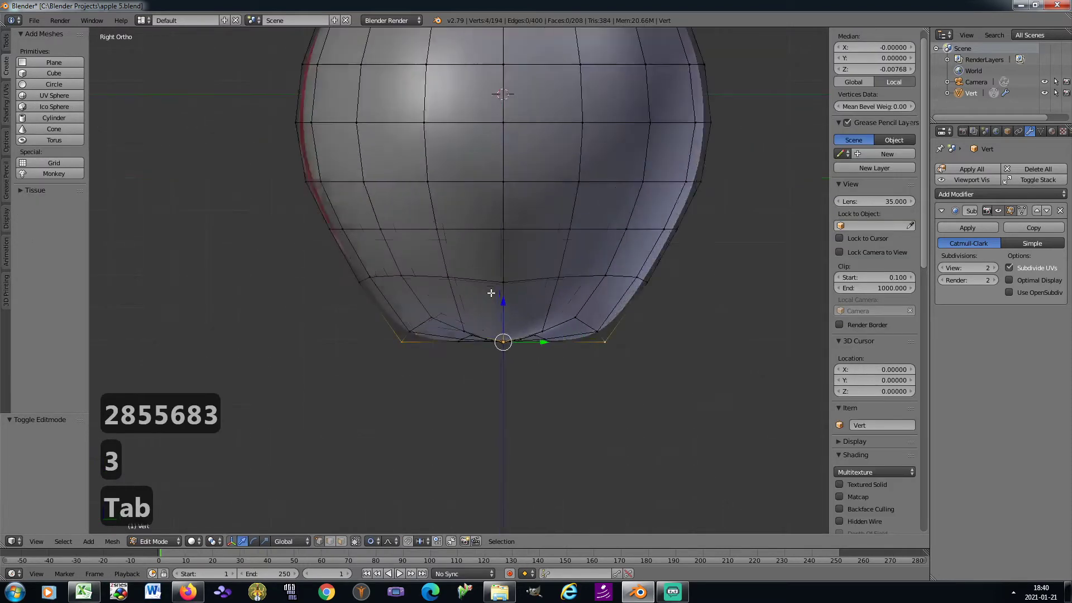
key("g")
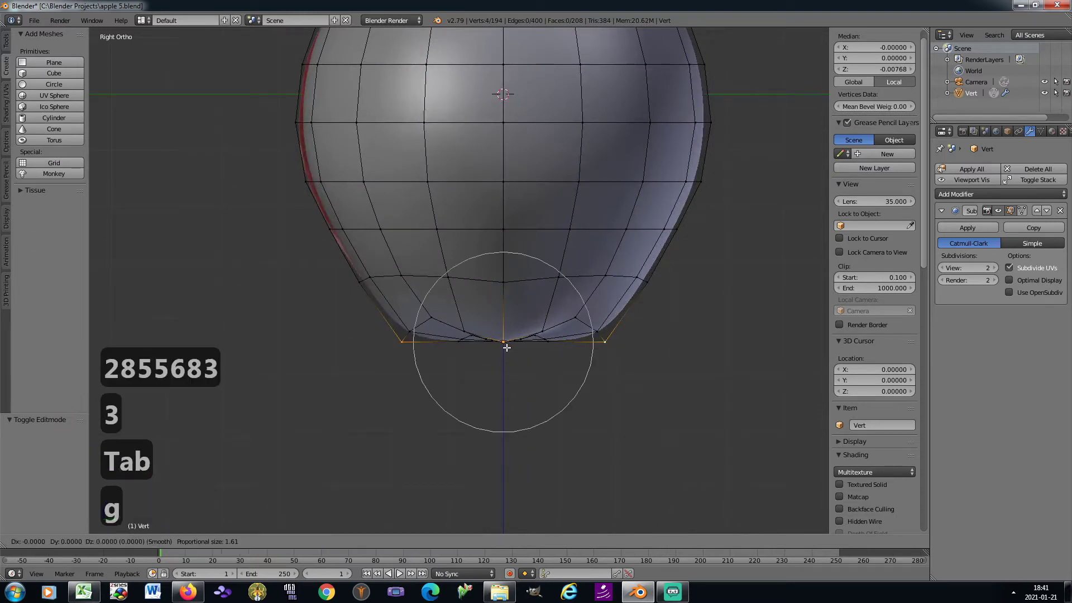
key("z")
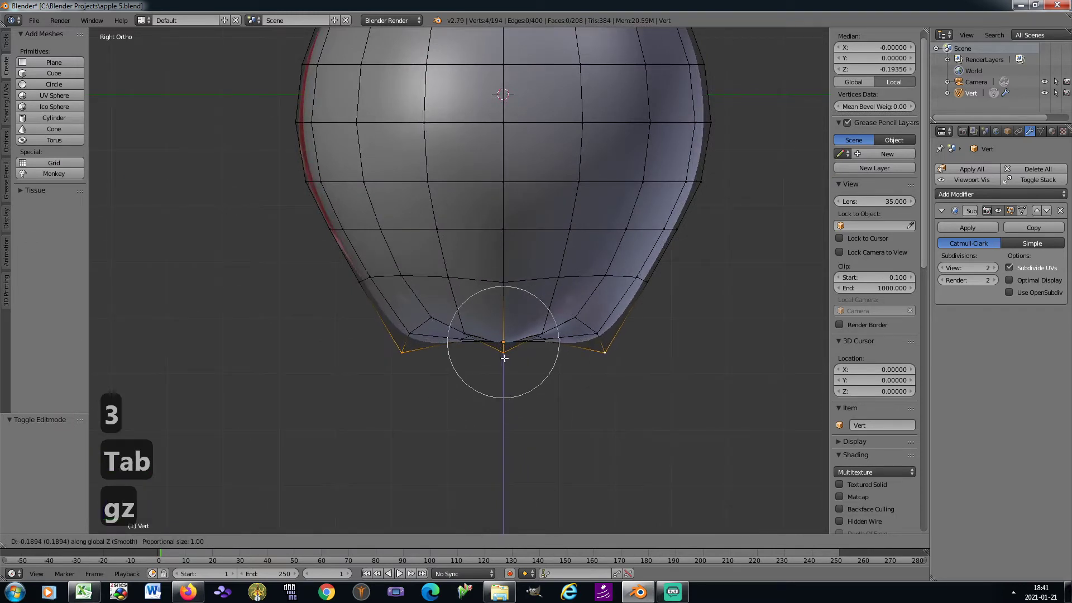
left_click(505, 349)
key("Tab")
scroll(505, 359, "down", 2)
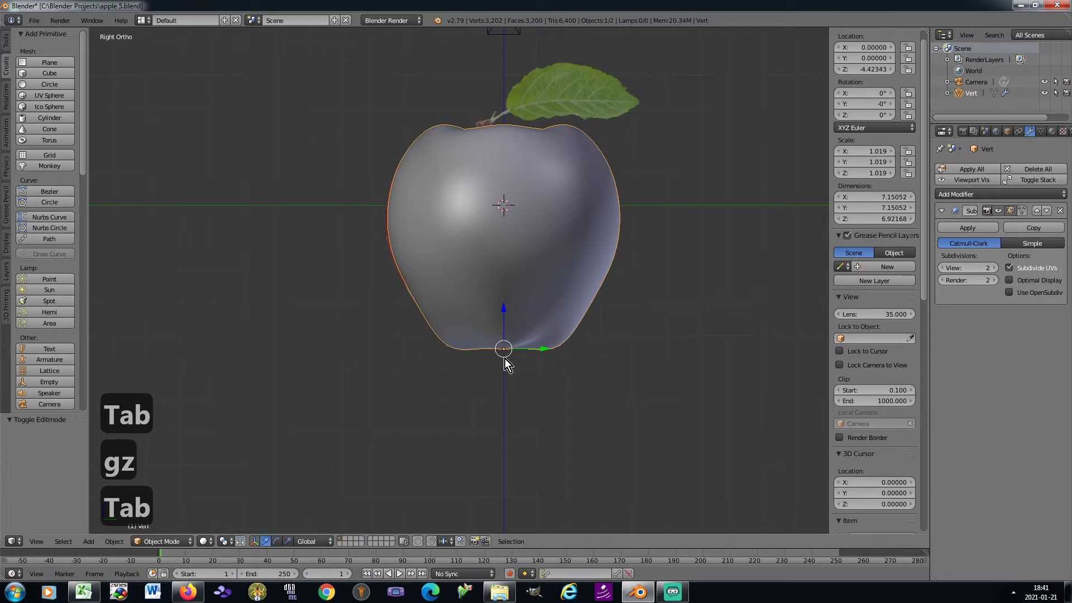
Step: Examine the apple from directly below to check its base lobes, ending in the right orthographic view
key("KP_2")
key("KP_2")
key("KP_2")
key("KP_2")
key("KP_2")
key("KP_2")
key("KP_2")
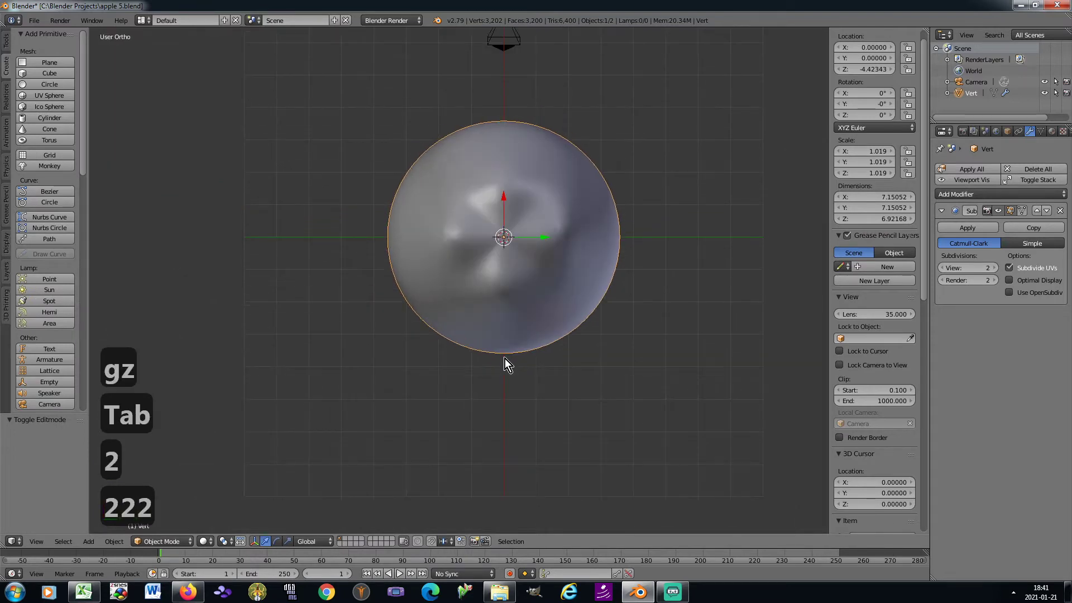
key("KP_8")
key("KP_8")
key("KP_8")
key("KP_8")
key("KP_8")
key("KP_8")
key("KP_8")
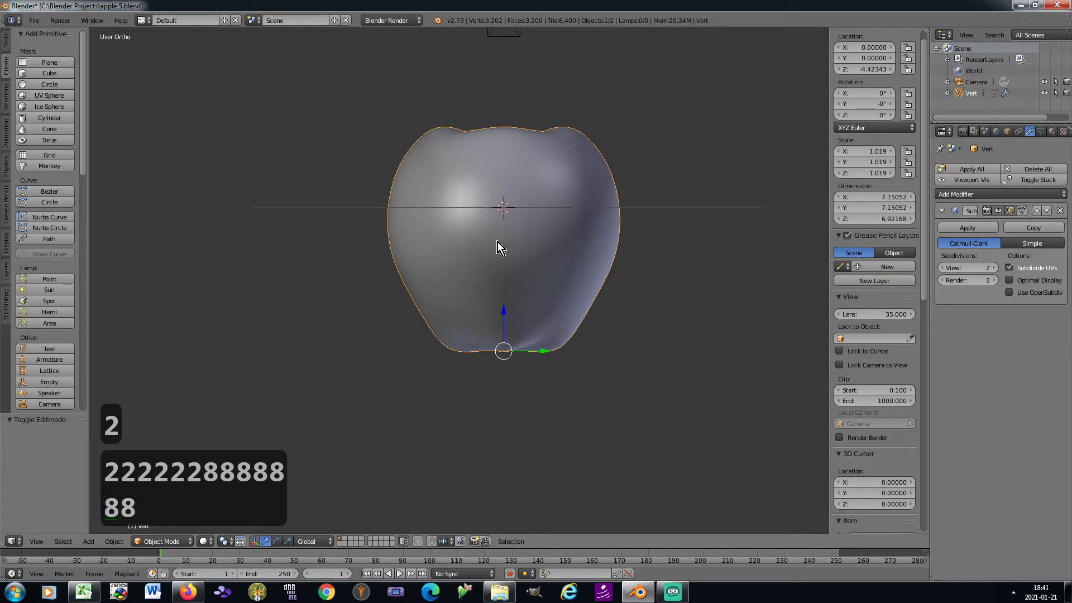
middle_click_drag(497, 249, 479, 298, "shift")
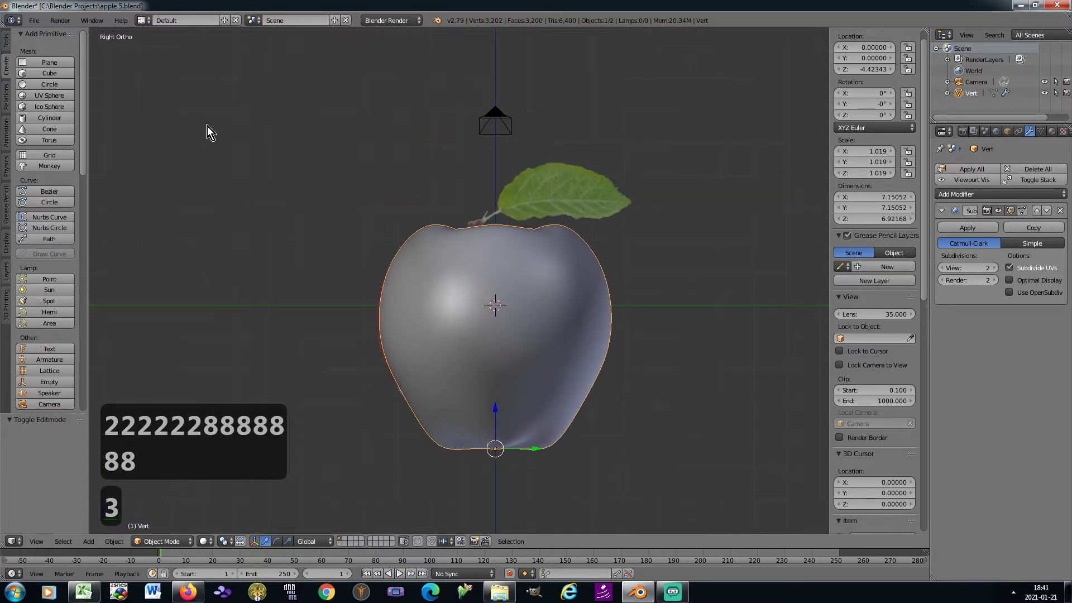
Step: Add a NURBS path for the stem, raise it about 2.77 along Z and rotate it 90° about Y
left_click(56, 241)
key("g")
key("z")
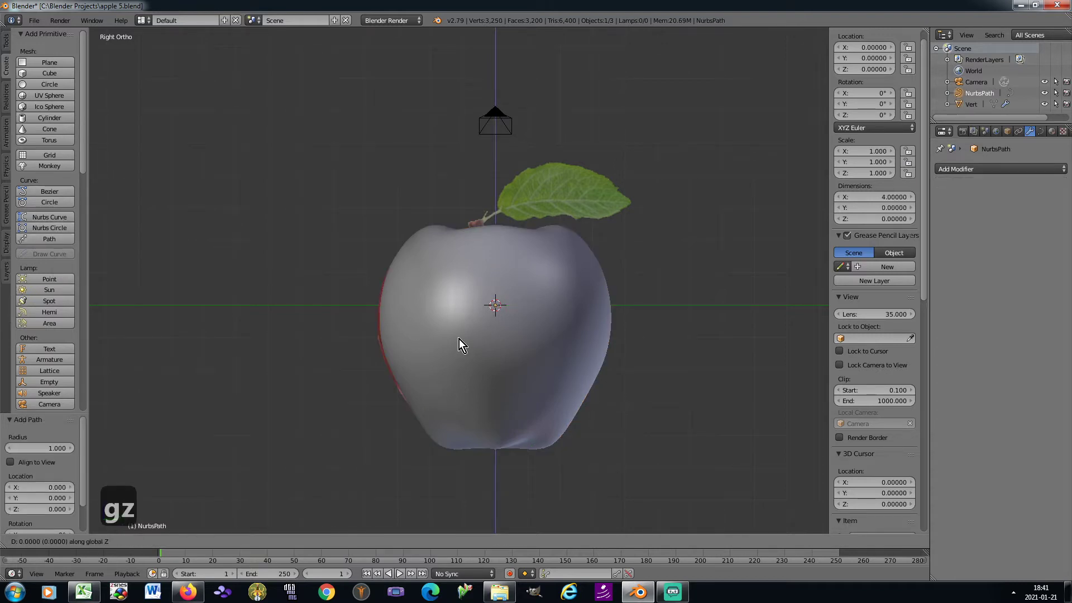
left_click(470, 249)
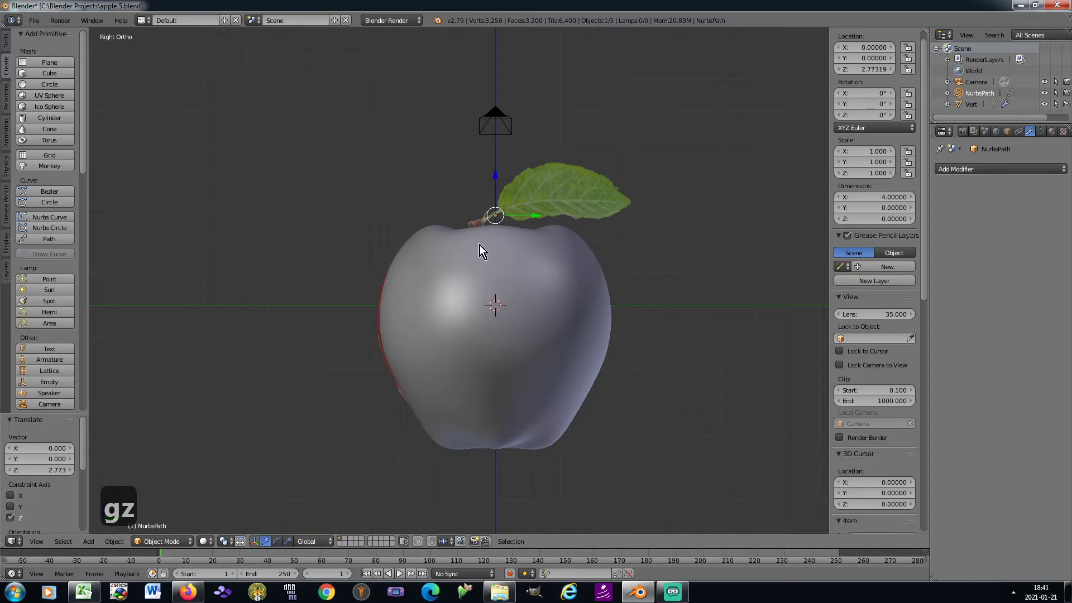
type("ry90")
key("Return")
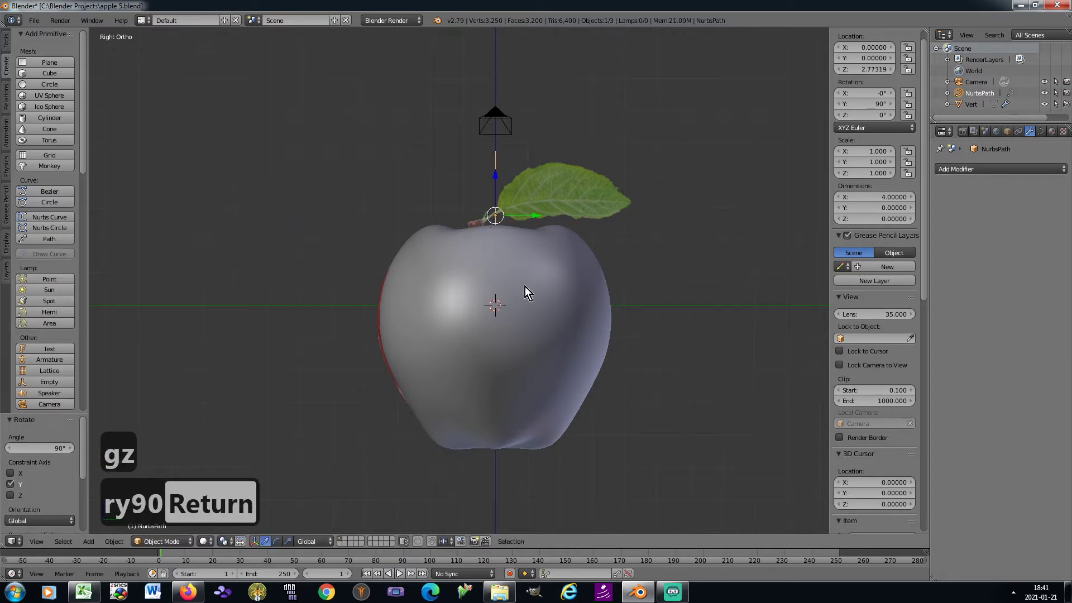
Step: Scale the stem path to about 0.476 and, in wireframe display, lower it about 0.19 along Z into the hollow
key("s")
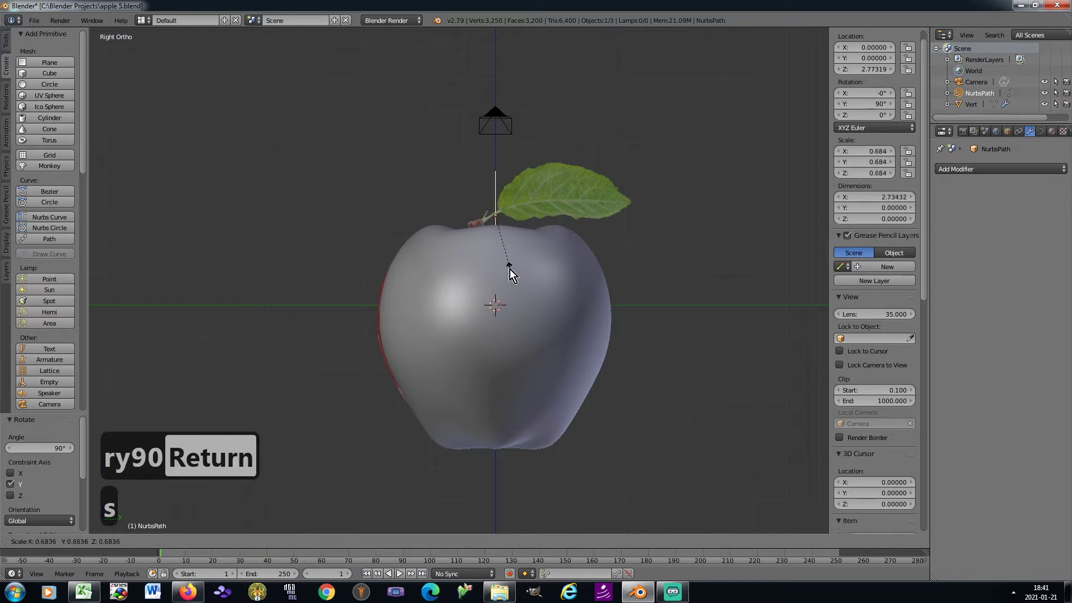
left_click(504, 256)
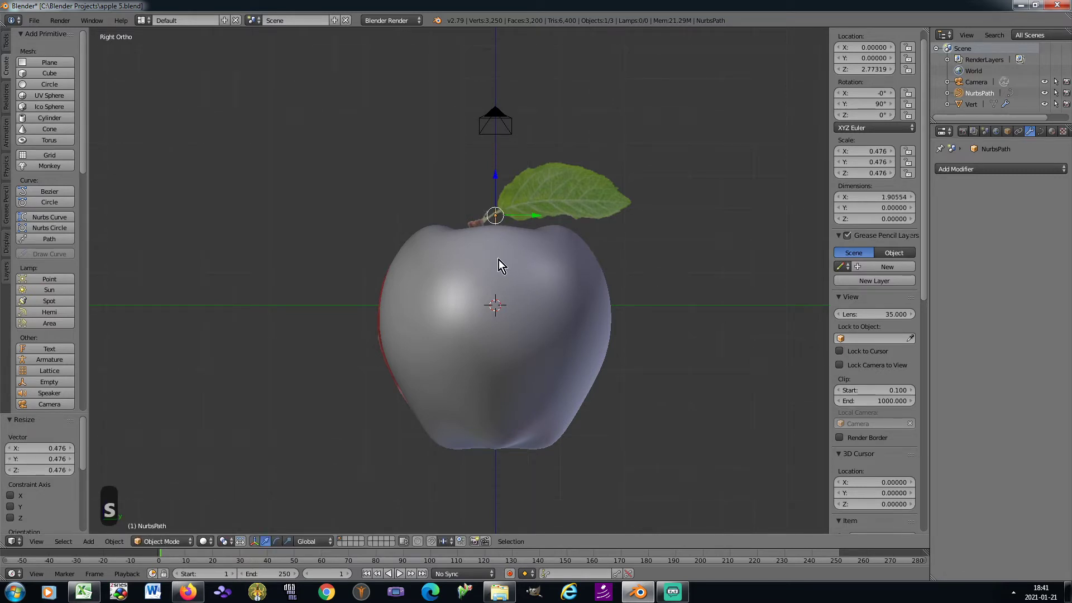
key("z")
scroll(488, 238, "up", 1)
scroll(488, 238, "up", 1)
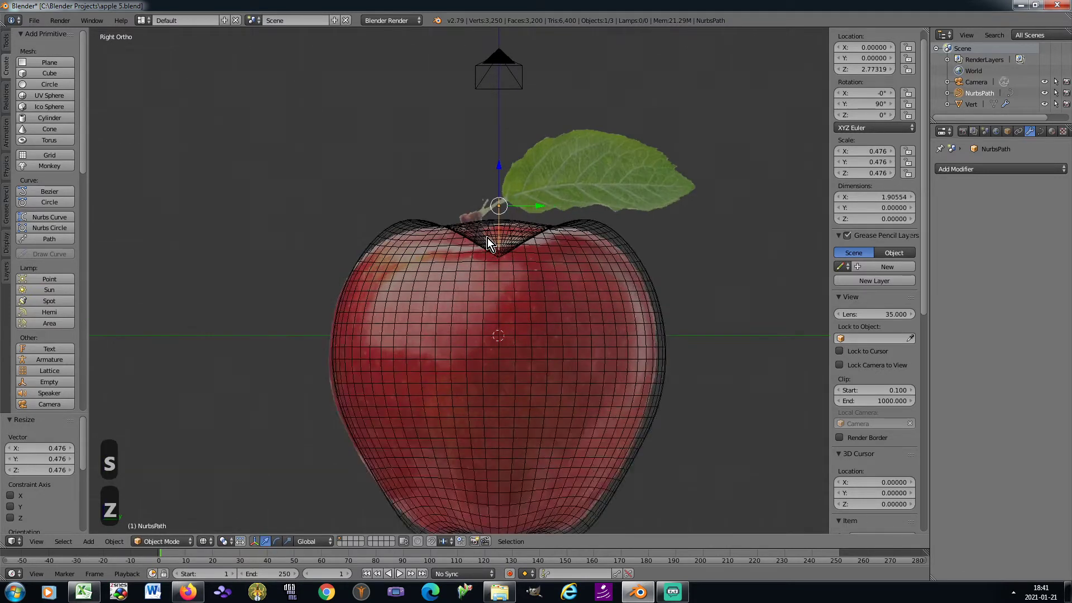
scroll(488, 238, "up", 1)
key("g")
key("z")
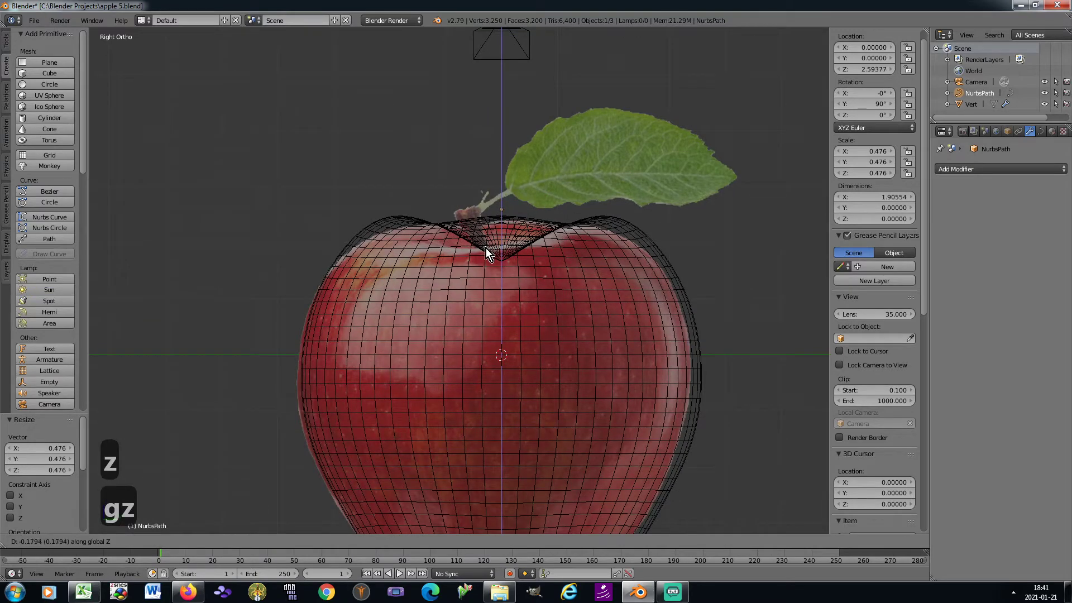
left_click(486, 249)
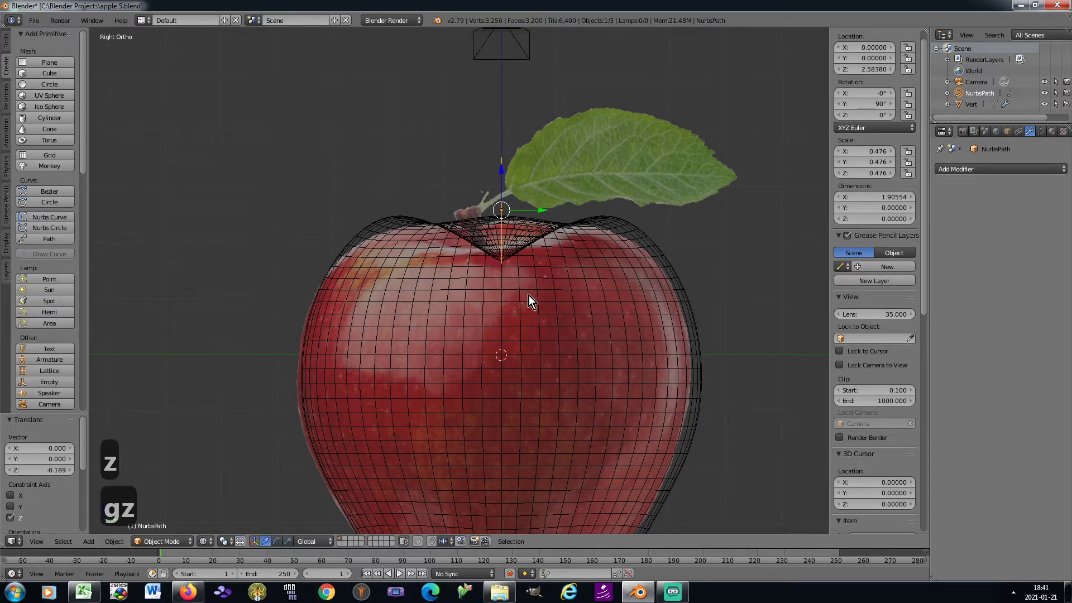
Step: Shrink the stem path further to a scale of about 0.343 and lower it another 0.25 or so along Z
key("s")
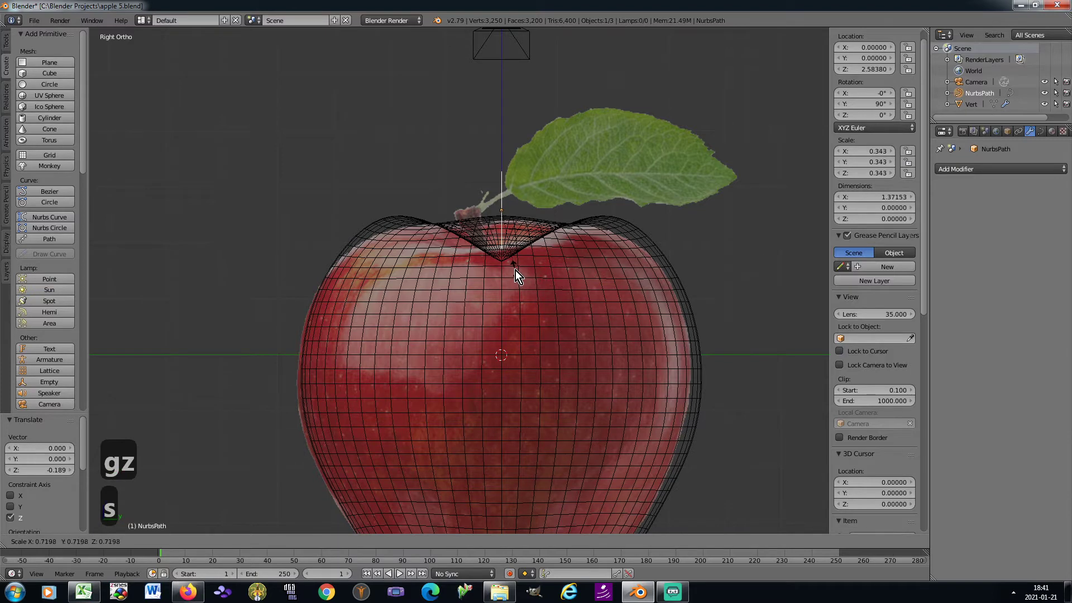
left_click(515, 270)
key("g")
key("z")
left_click(513, 283)
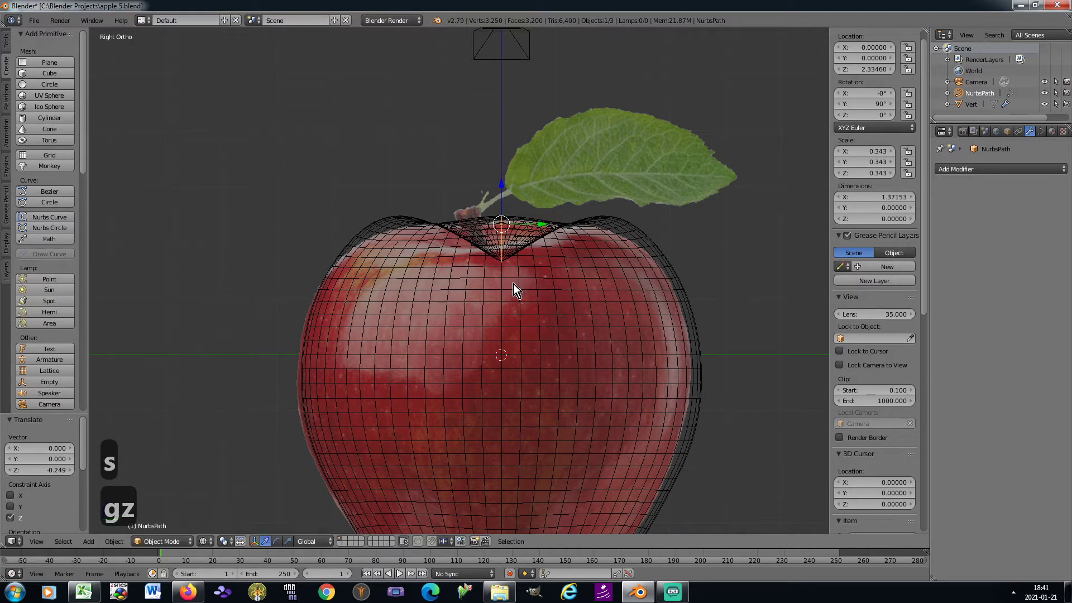
Step: Select the path's uppermost control point in Edit Mode and set the proportional editing falloff to Sharp
key("Tab")
right_click(496, 180)
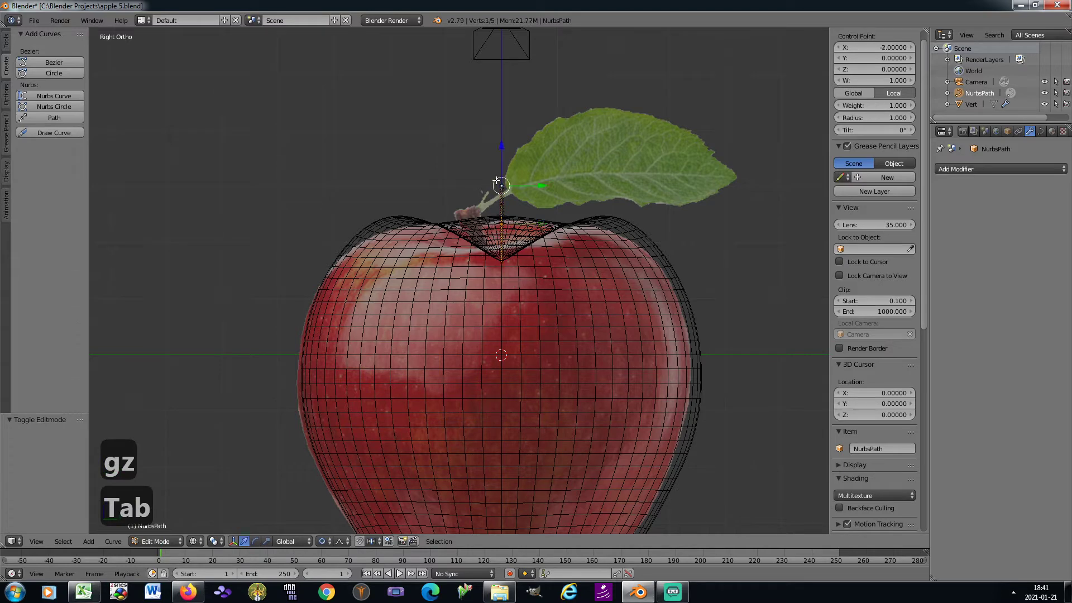
scroll(496, 180, "up", 3)
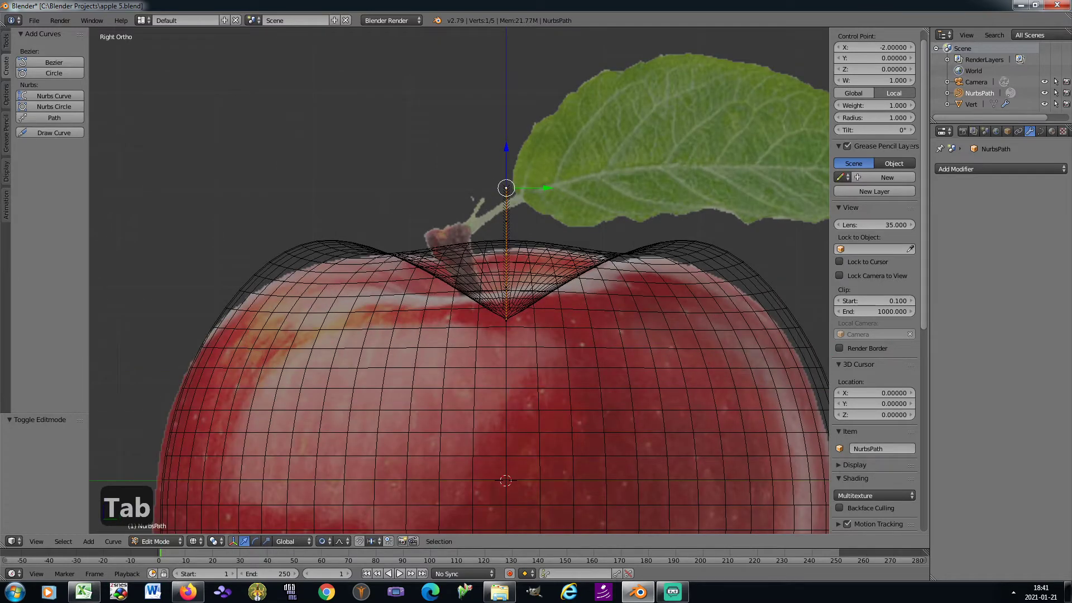
left_click(346, 541)
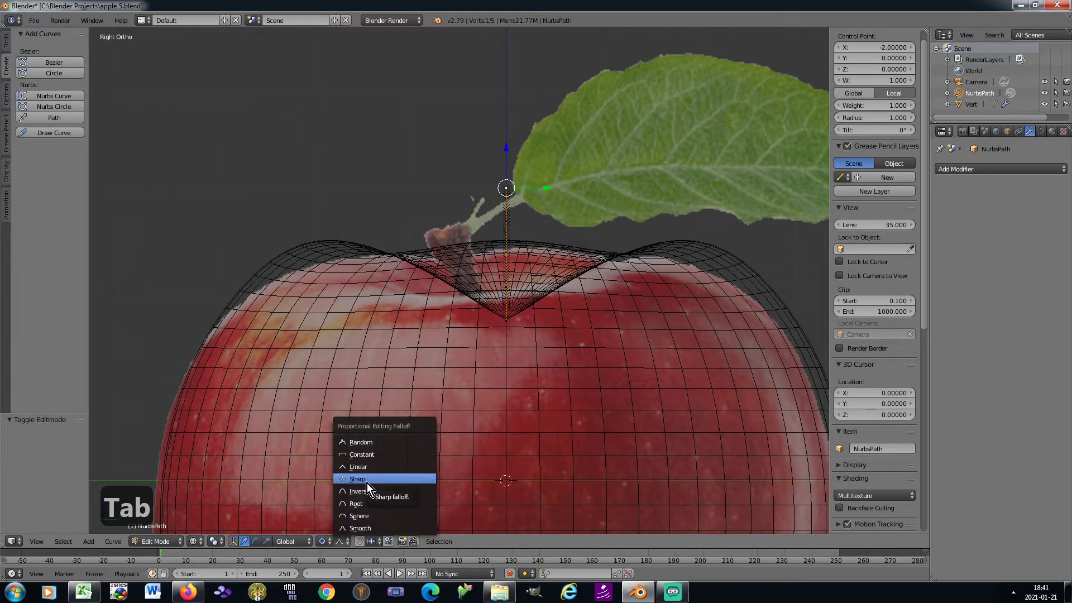
left_click(367, 484)
Step: Return to Object Mode and apply the stem path's rotation and scale
key("Tab")
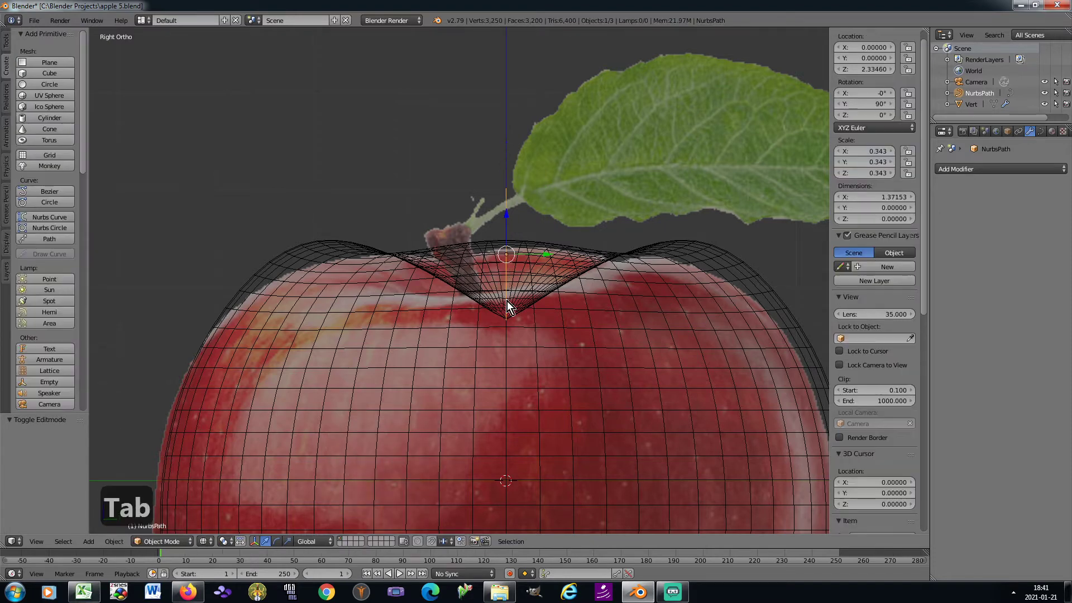
key("ctrl+a")
left_click(495, 335)
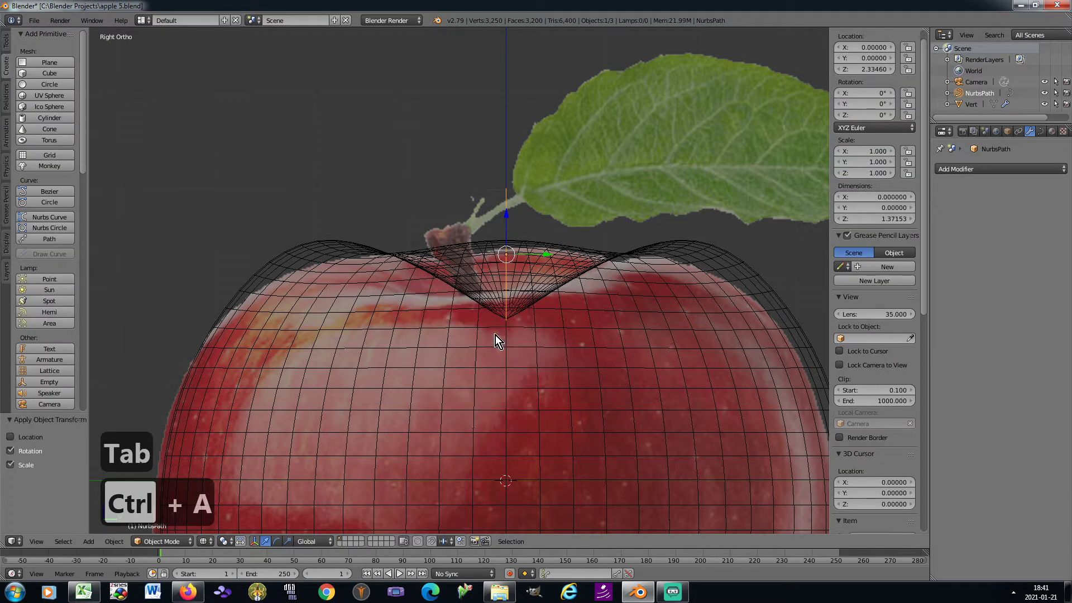
Step: Bend the stem by moving its top control point about -0.27 along Y with a proportional size of 1.00
key("Tab")
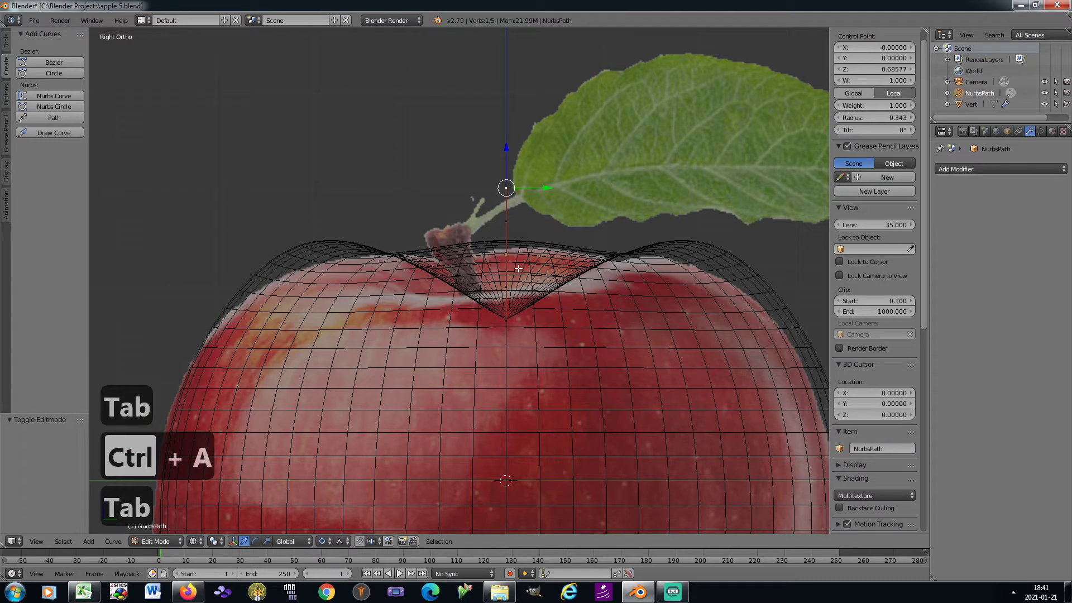
key("g")
key("y")
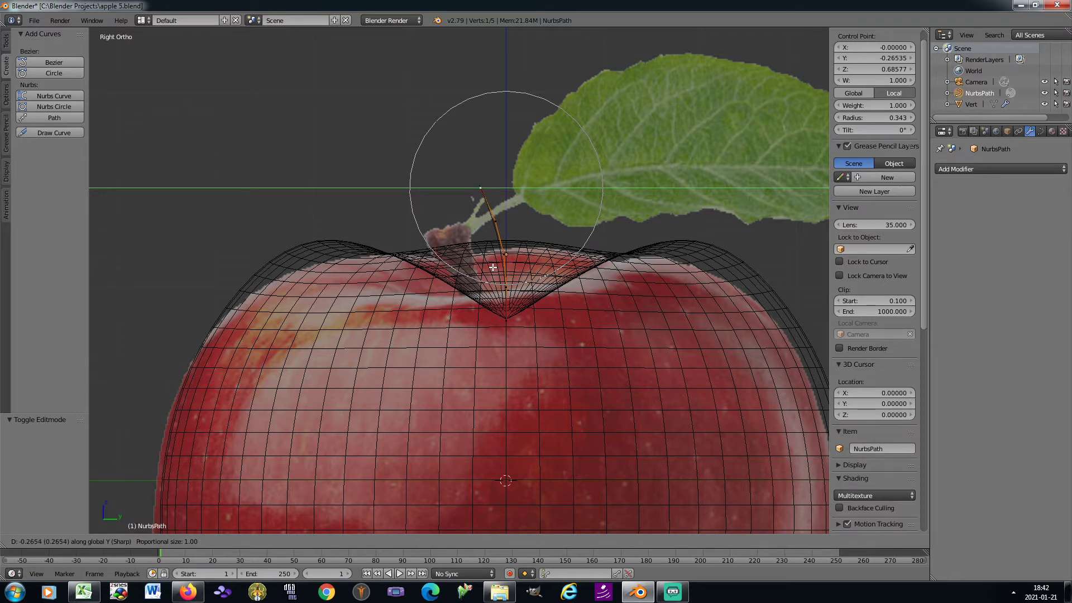
left_click(493, 267)
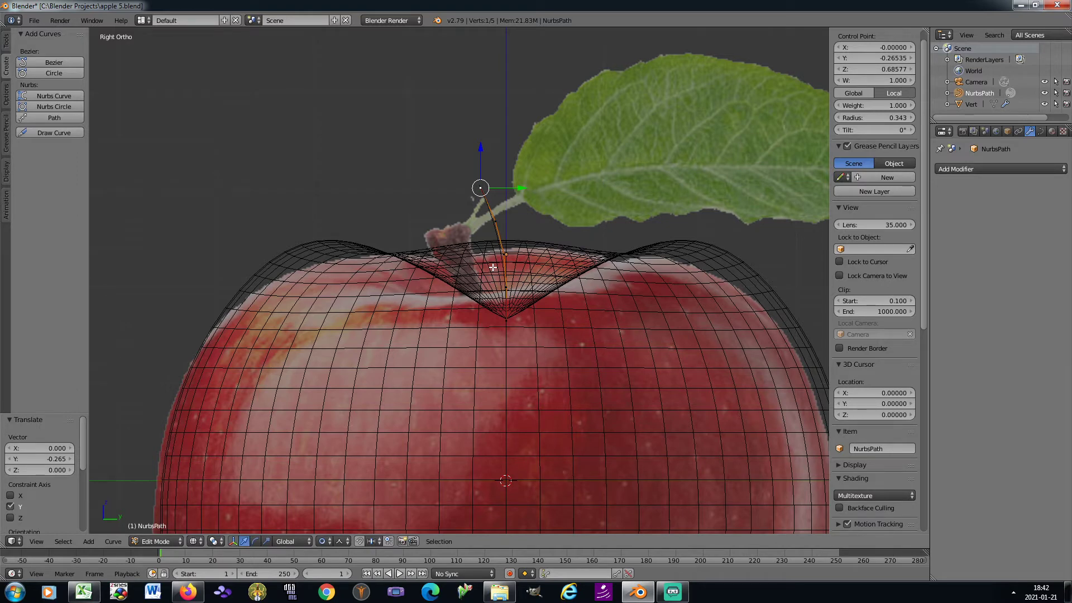
key("Tab")
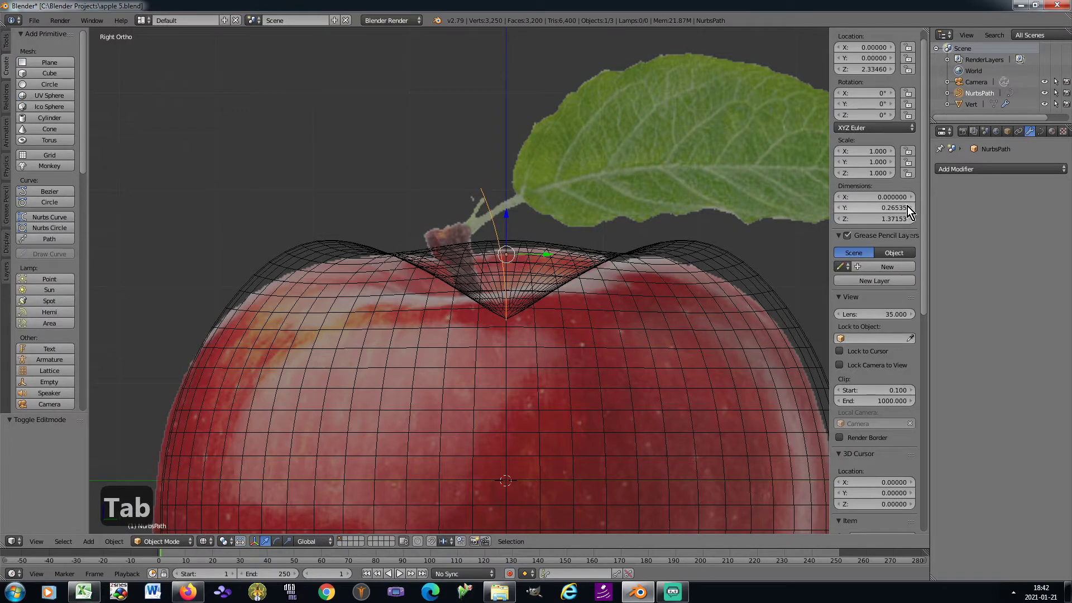
Step: Give the stem curve thickness with Full fill, a bevel resolution of 2 and a bevel depth of about 0.195
left_click(1041, 132)
left_click(1043, 229)
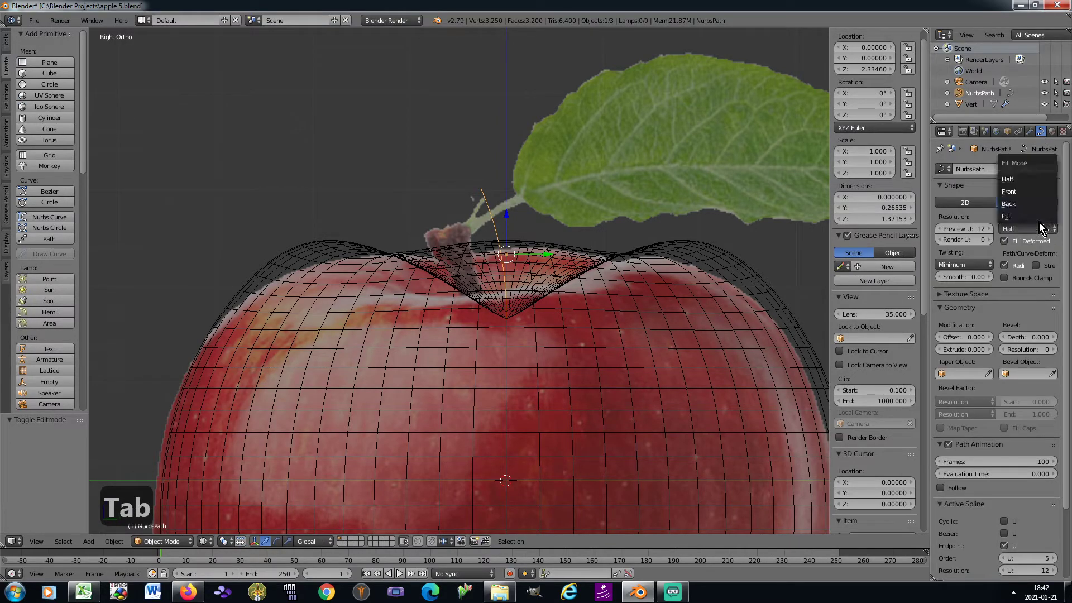
left_click(1034, 216)
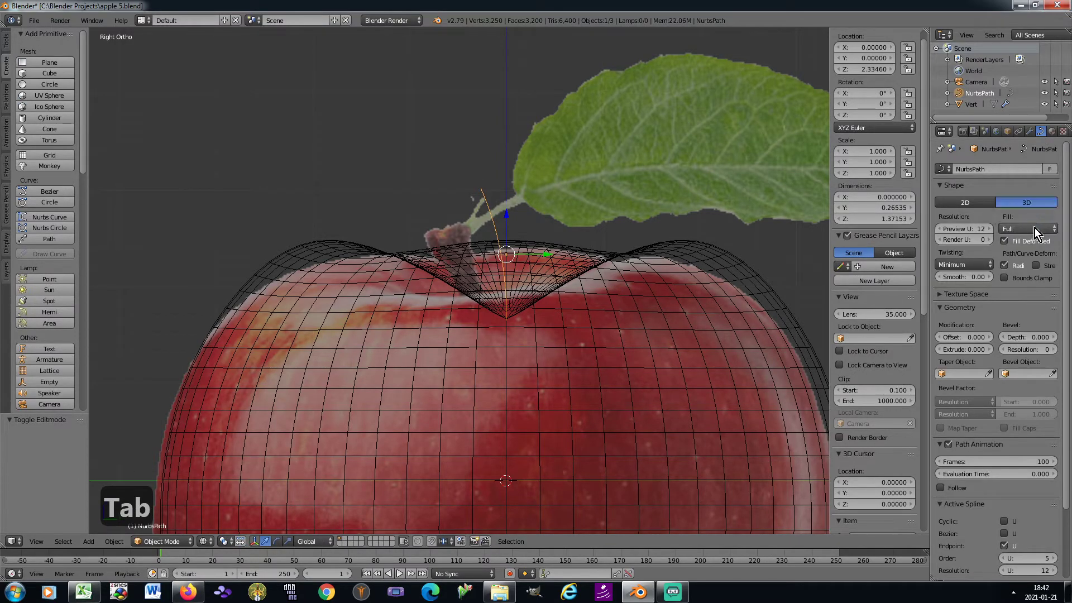
left_click(1054, 350)
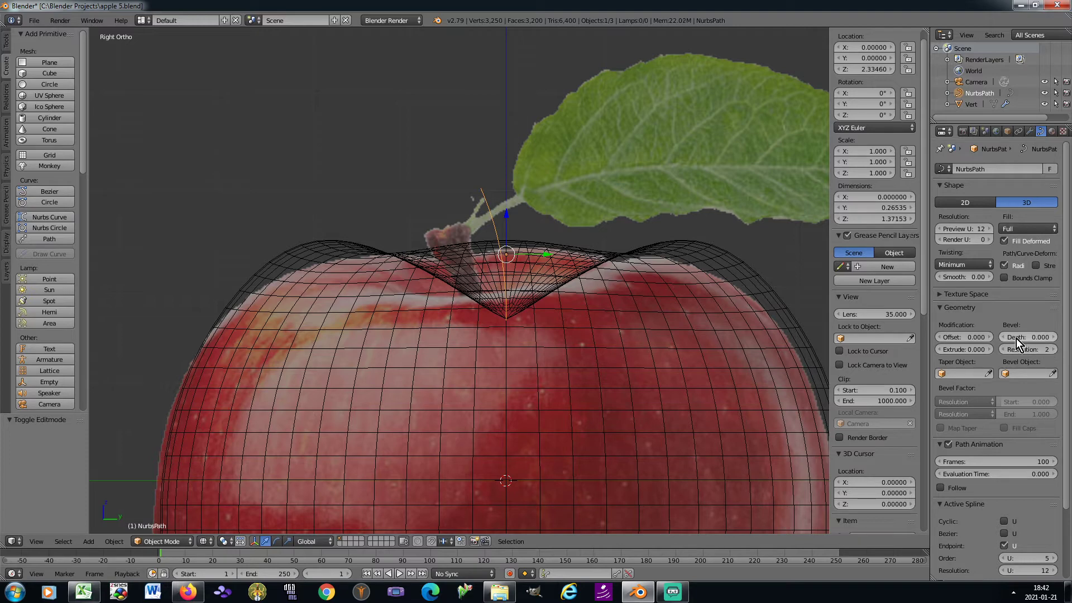
left_click_drag(1028, 337, 1052, 338)
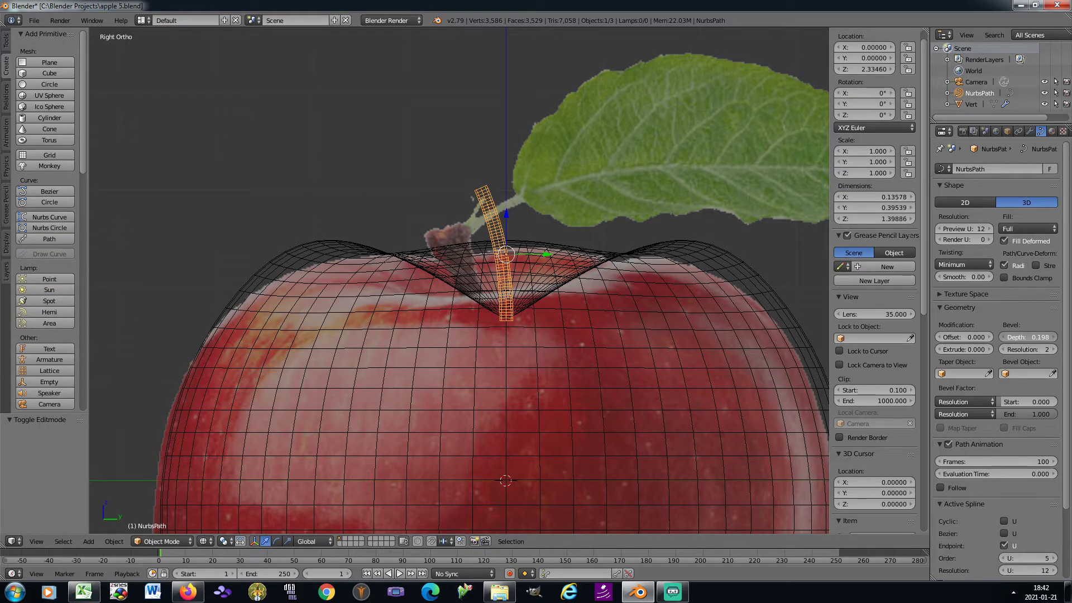
Step: Flare the stem's tip by fattening the top control point to a radius of about 0.93 with a reduced proportional size
key("Tab")
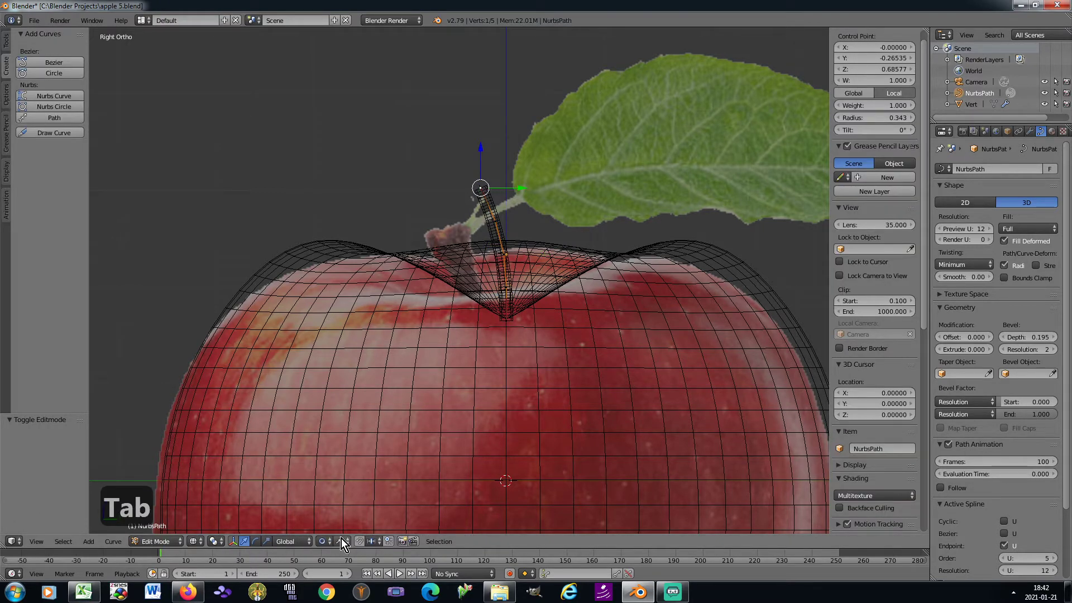
key("alt+s")
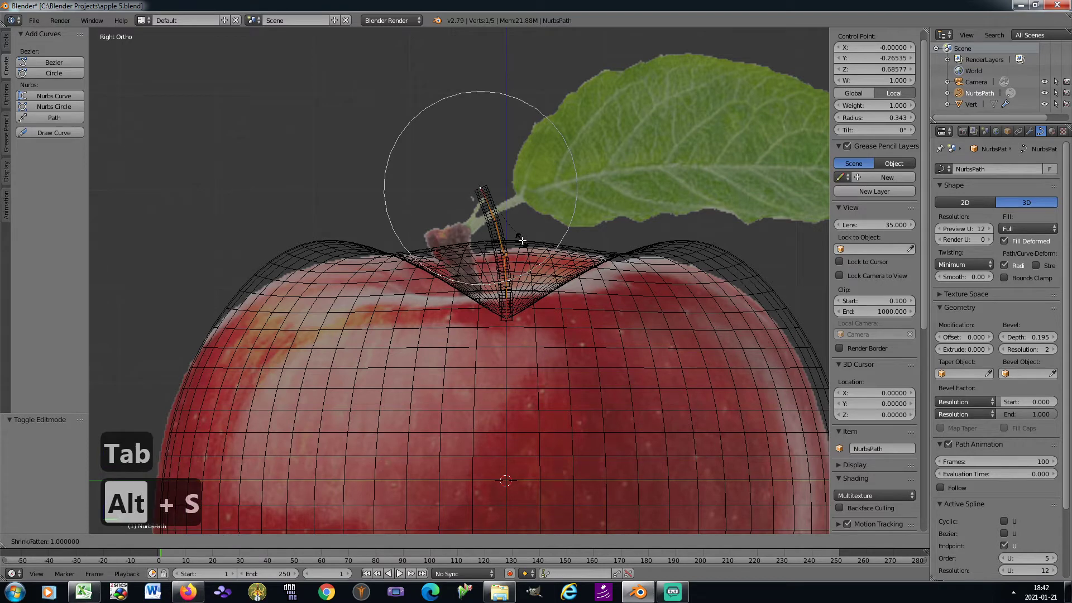
scroll(522, 240, "up", 6)
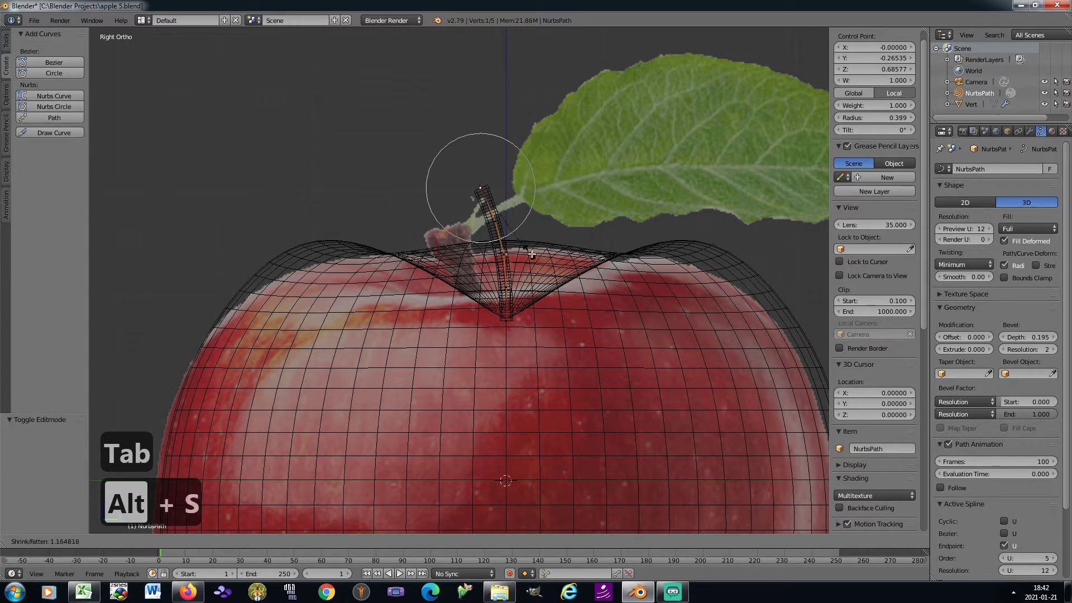
scroll(582, 308, "up", 4)
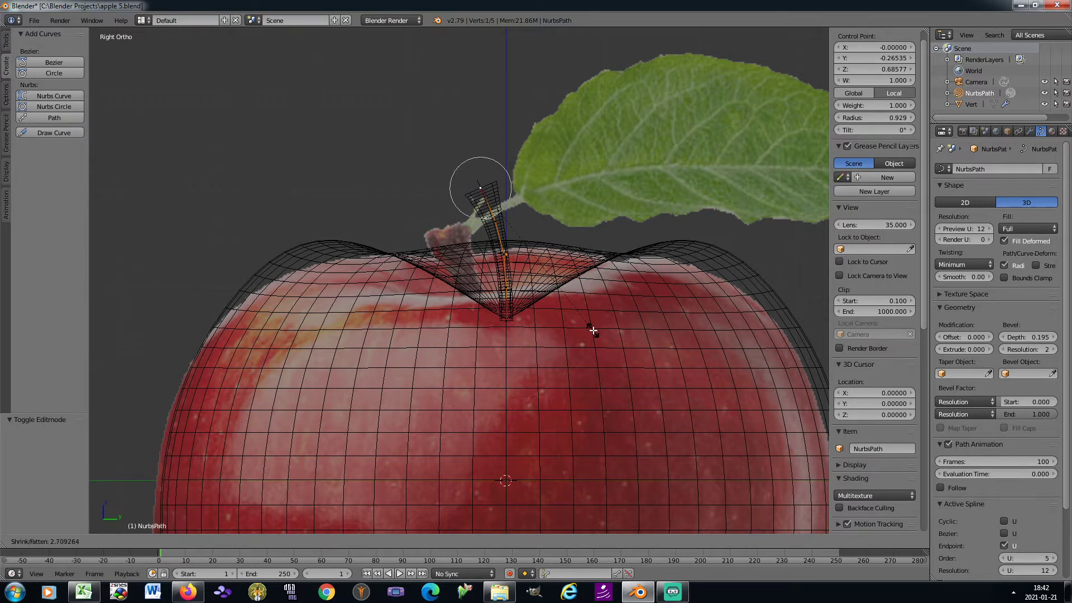
left_click(592, 330)
key("Tab")
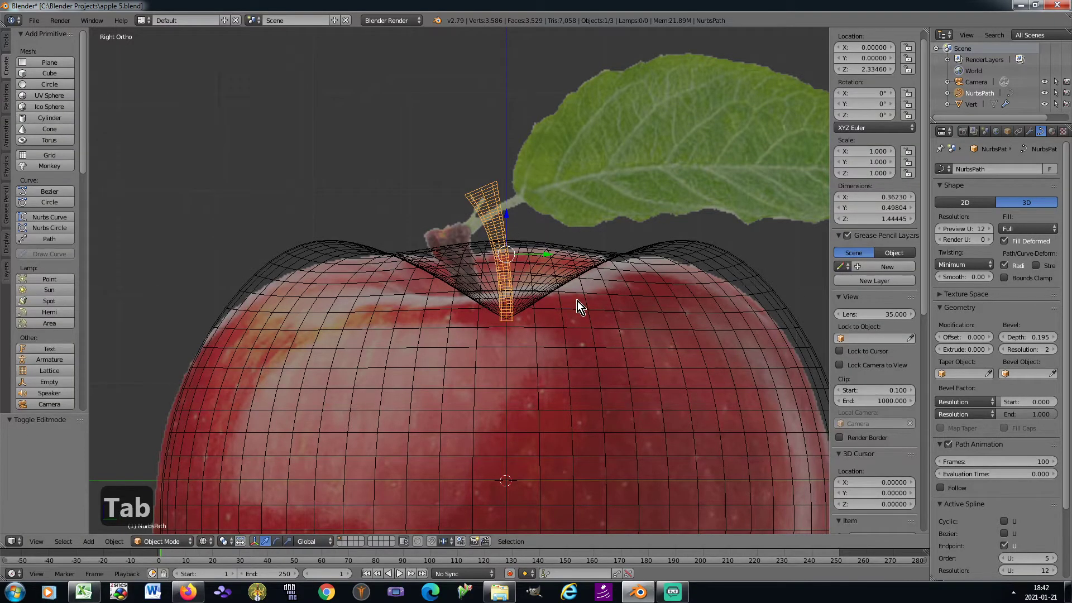
Step: Switch back to solid display and apply smooth shading to the stem
key("z")
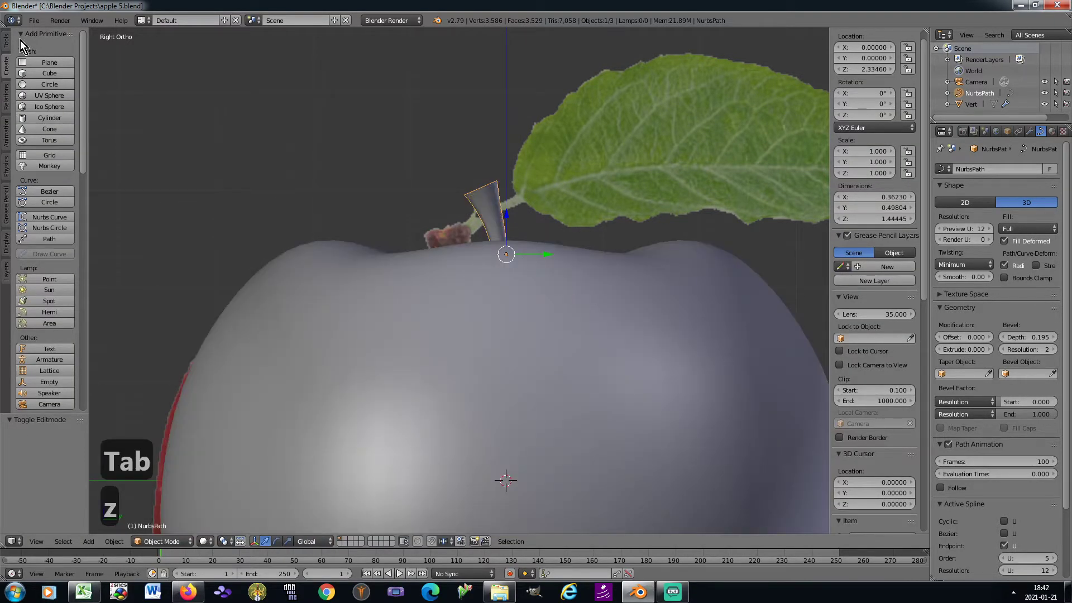
left_click(5, 44)
left_click(34, 195)
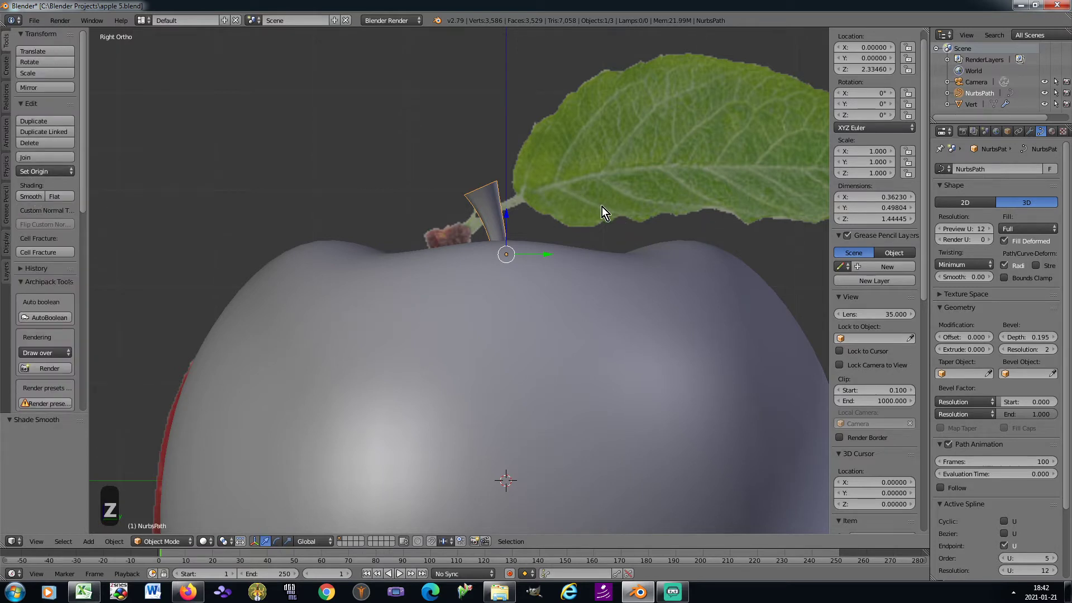
Step: Convert the stem curve to a mesh and enter Edit Mode on it
key("alt+c")
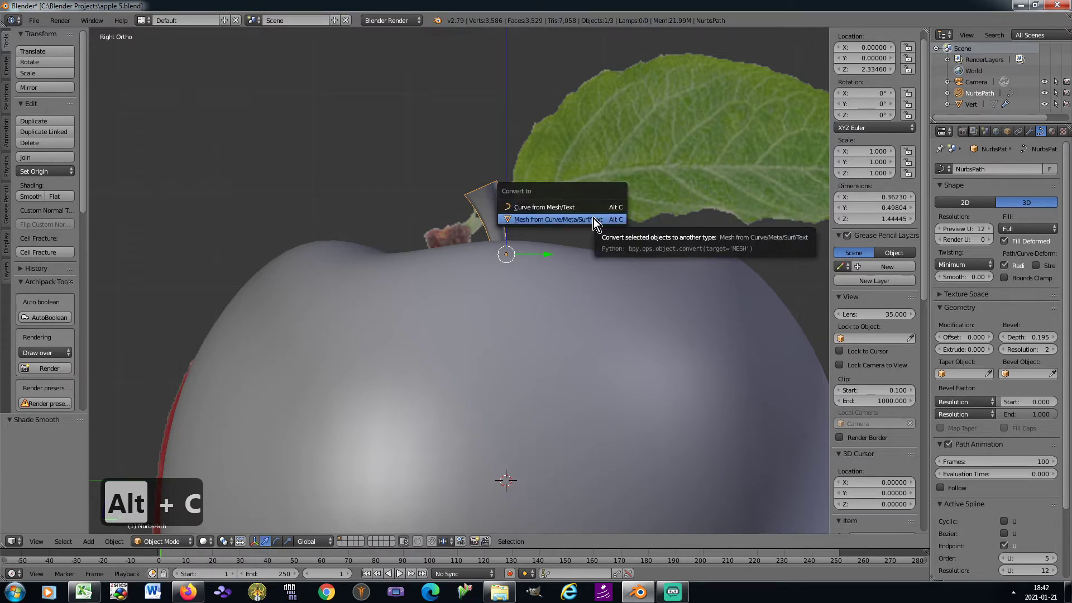
left_click(594, 218)
key("Tab")
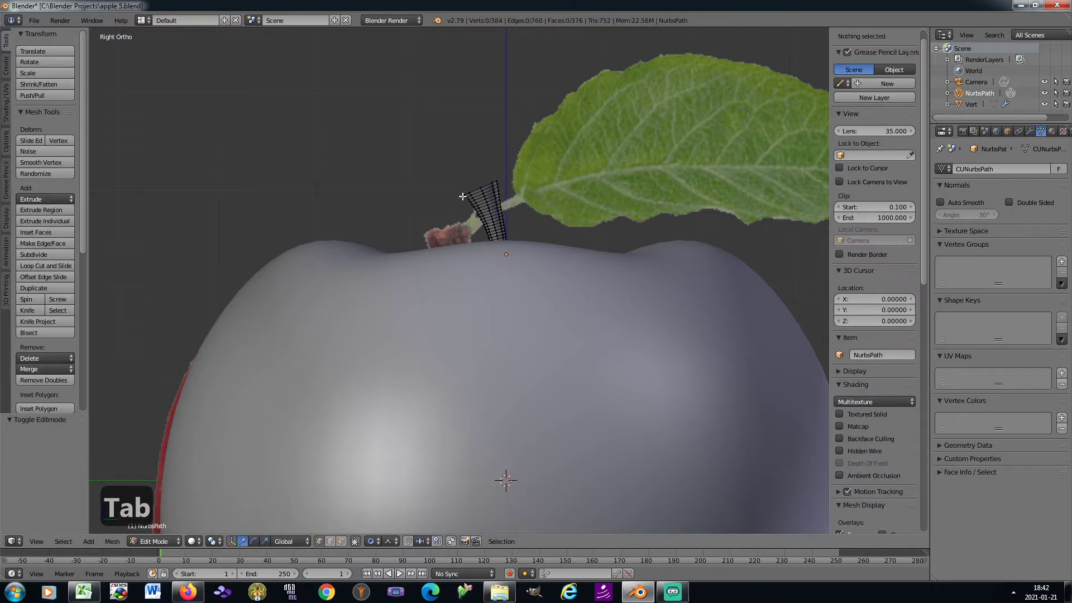
Step: Isolate the stem in local view and reopen it in Edit Mode with solid display
scroll(475, 202, "up", 2)
scroll(475, 203, "up", 3)
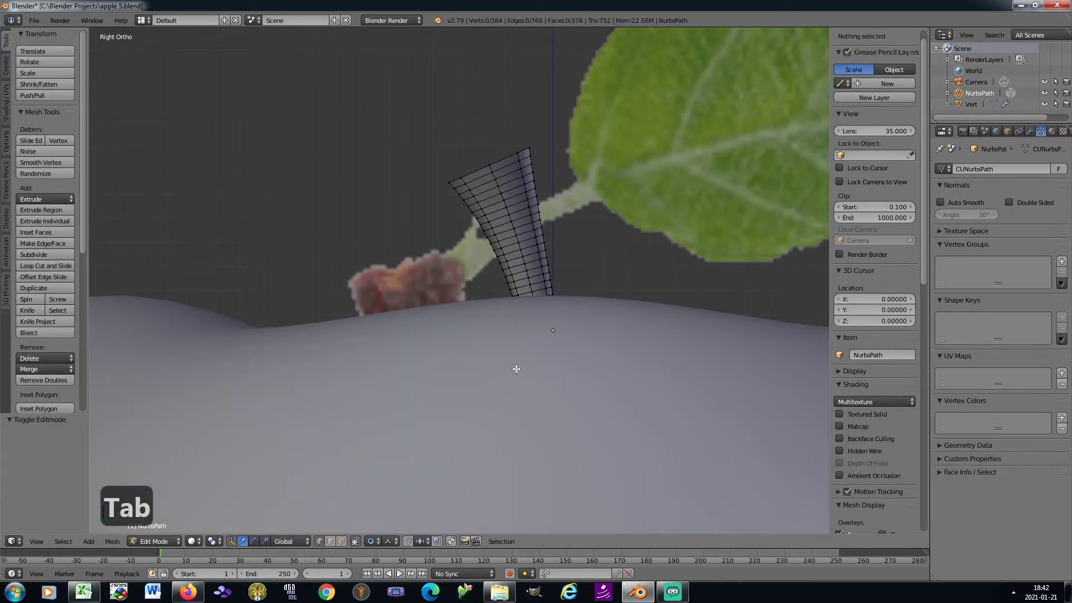
key("z")
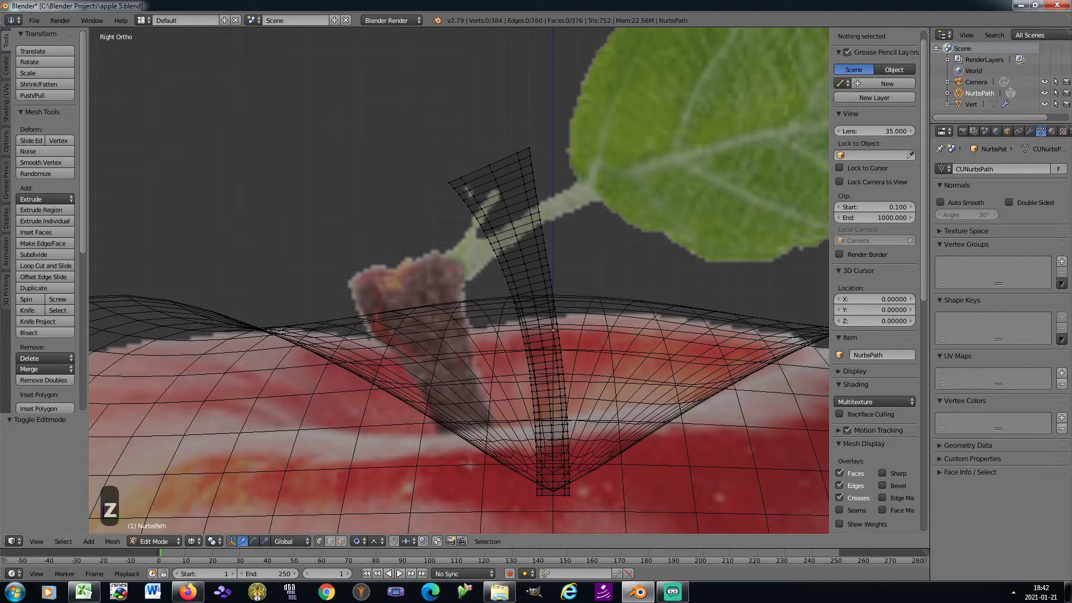
key("Tab")
key("KP_Divide")
key("Tab")
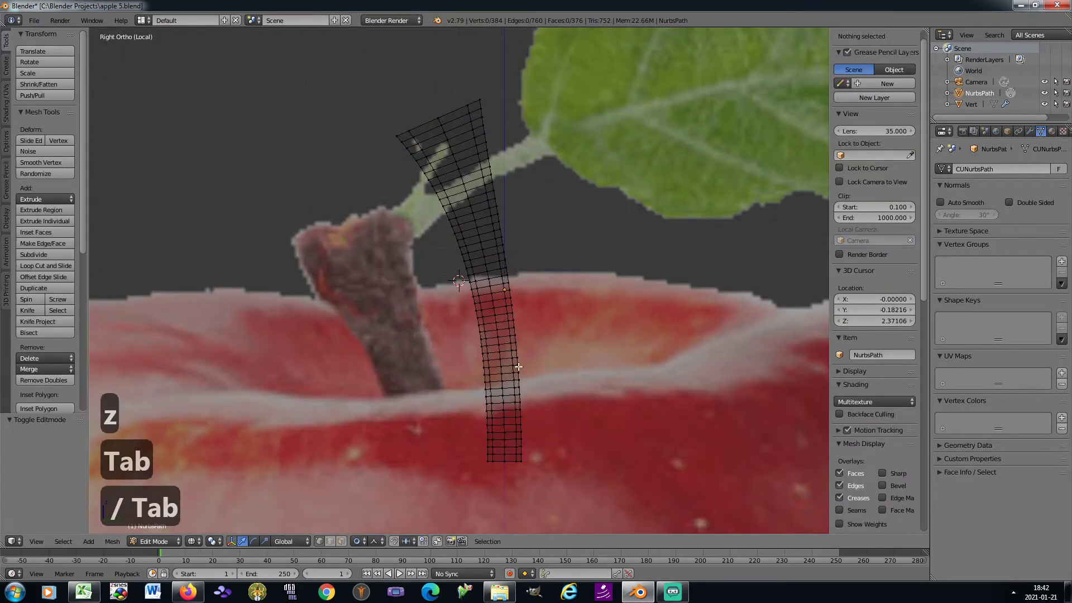
key("z")
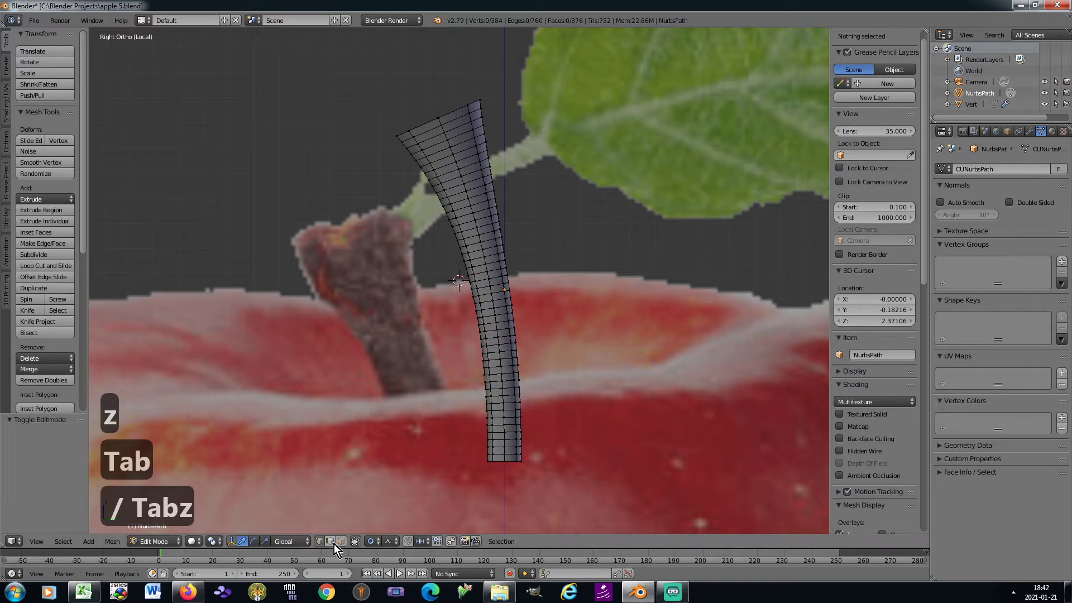
Step: In edge selection, pick a horizontal edge at the stem's base and expand it to its full edge ring up the stem
scroll(498, 454, "up", 4)
right_click(499, 453)
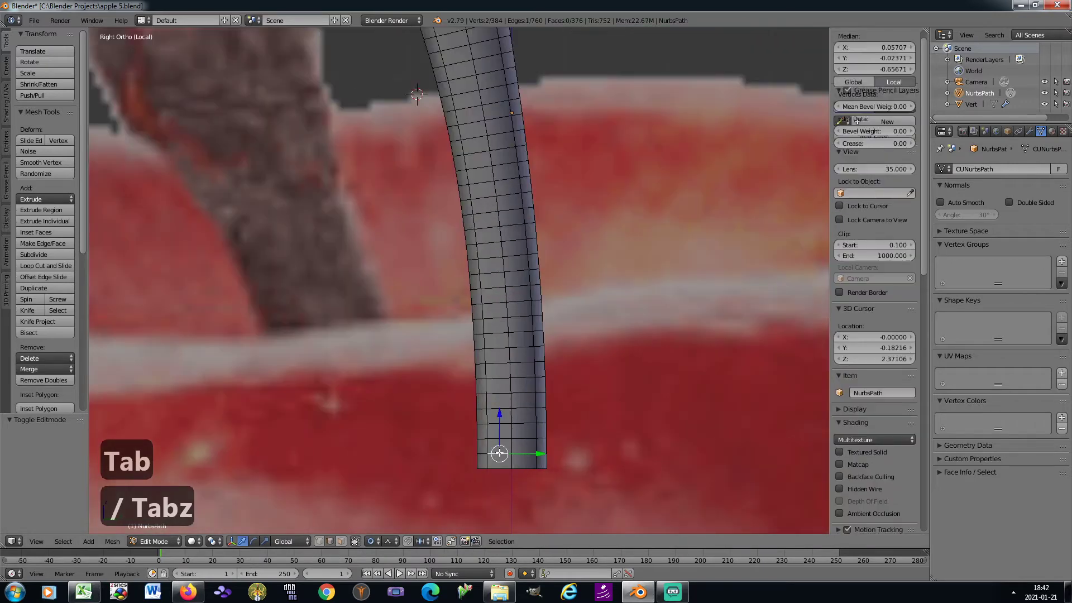
right_click(499, 453, "shift")
key("ctrl+e")
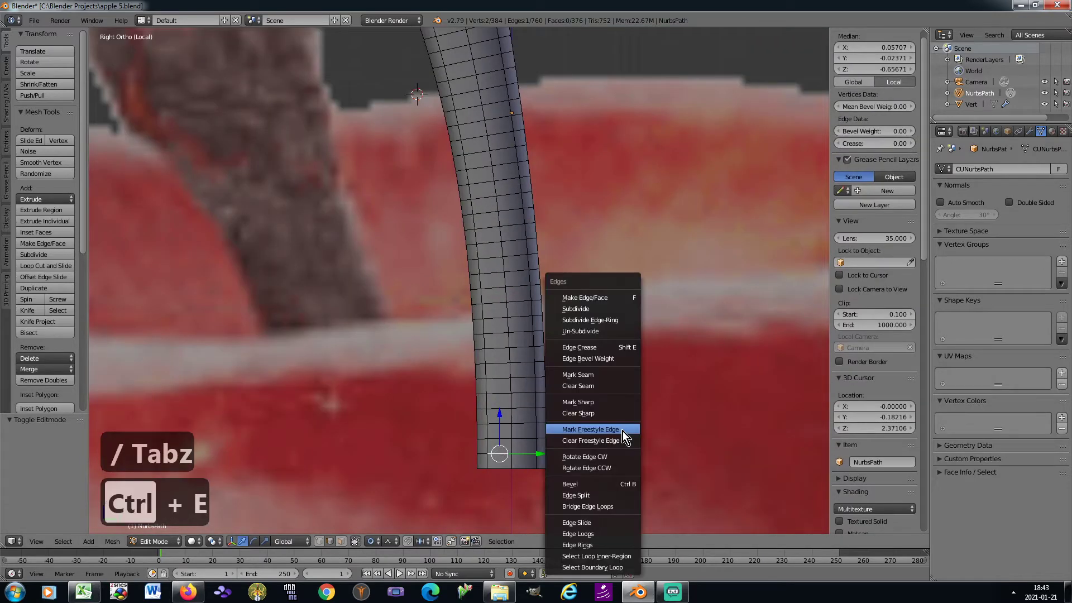
left_click(607, 543)
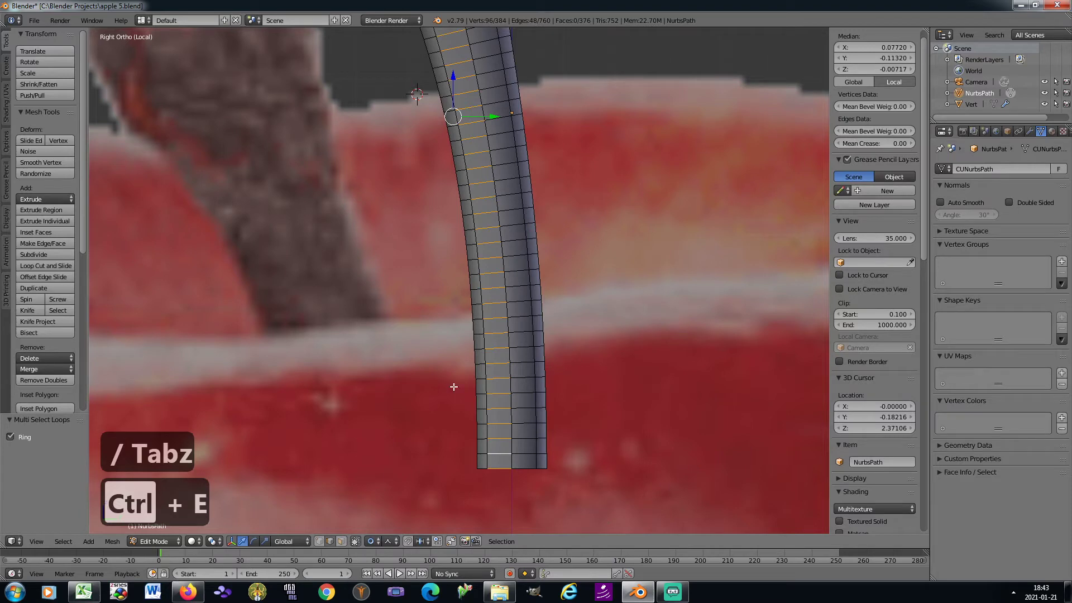
Step: Apply Checker Deselect to the edge ring and extend the remaining edges to full loops around the stem
left_click(71, 542)
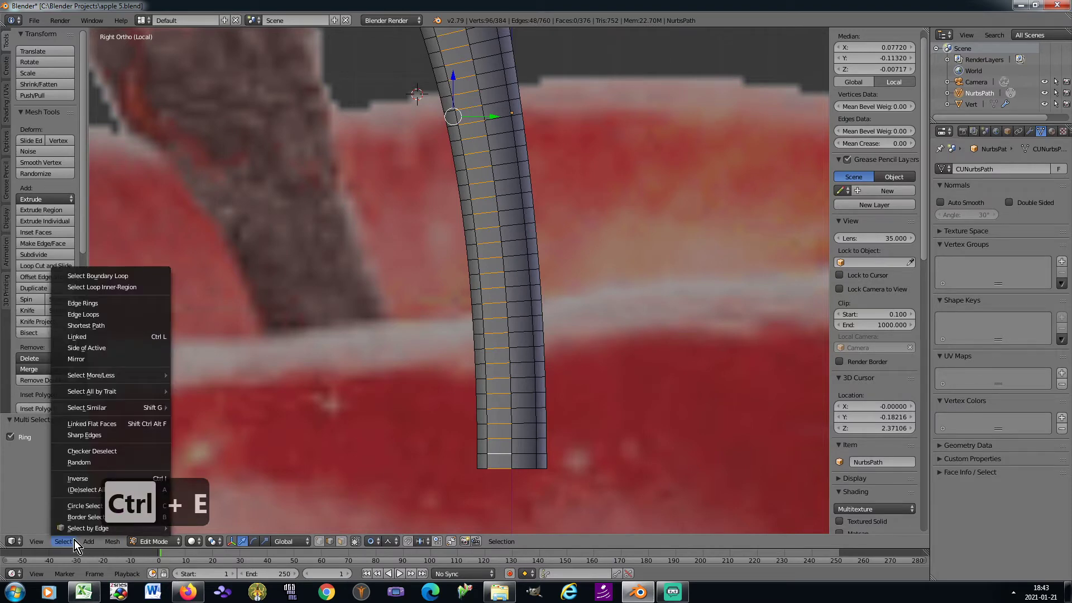
left_click(83, 451)
scroll(741, 353, "down", 3)
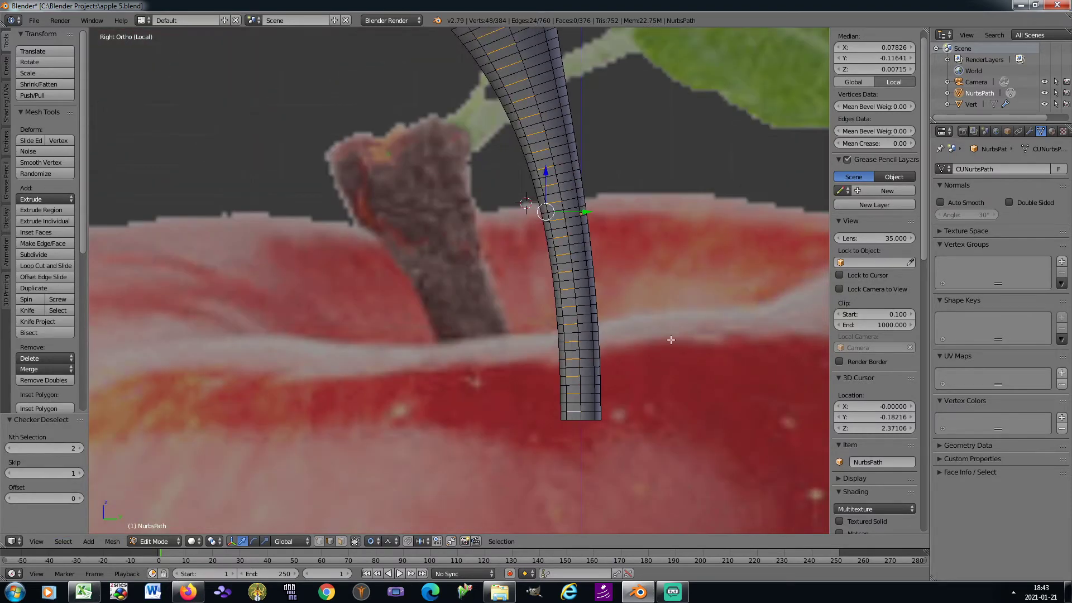
scroll(671, 270, "up", 1)
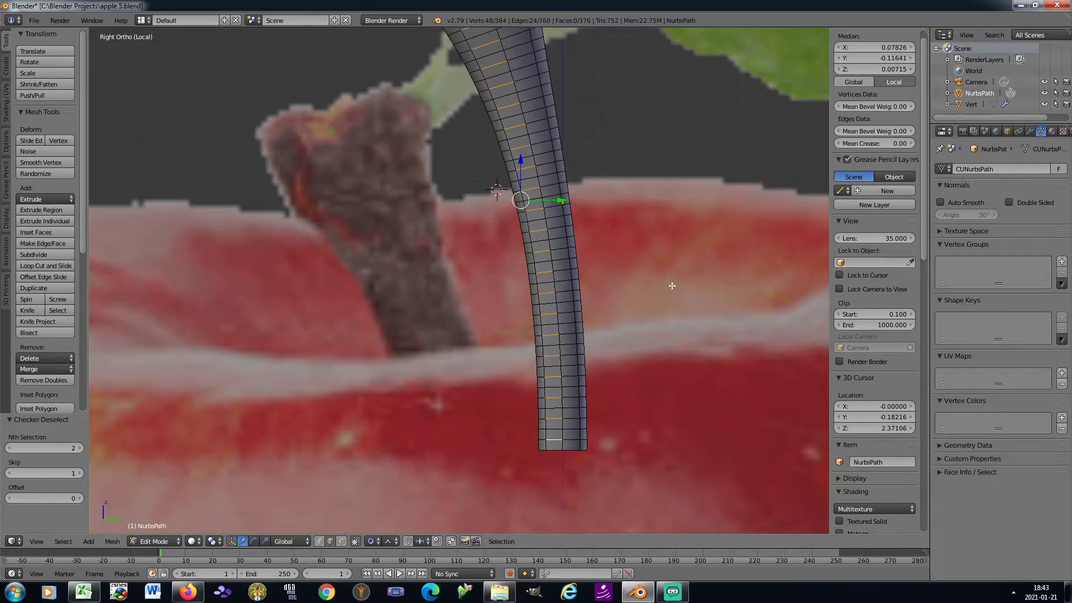
key("ctrl+e")
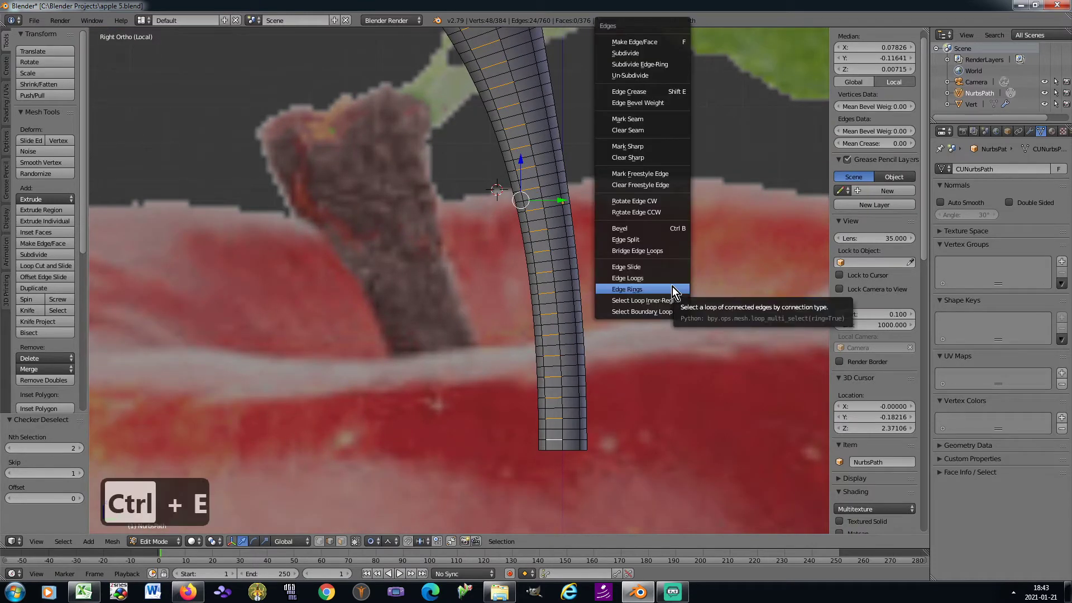
left_click(668, 276)
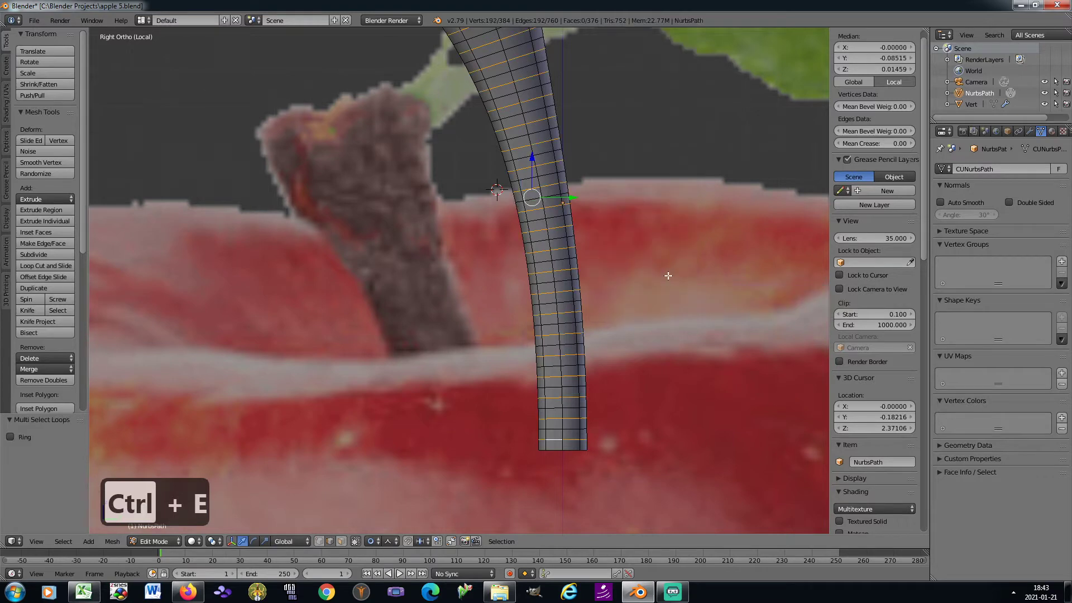
Step: Dissolve the selected edge loops to thin out the stem's mesh, and return to Object Mode
scroll(667, 276, "down", 1)
key("x")
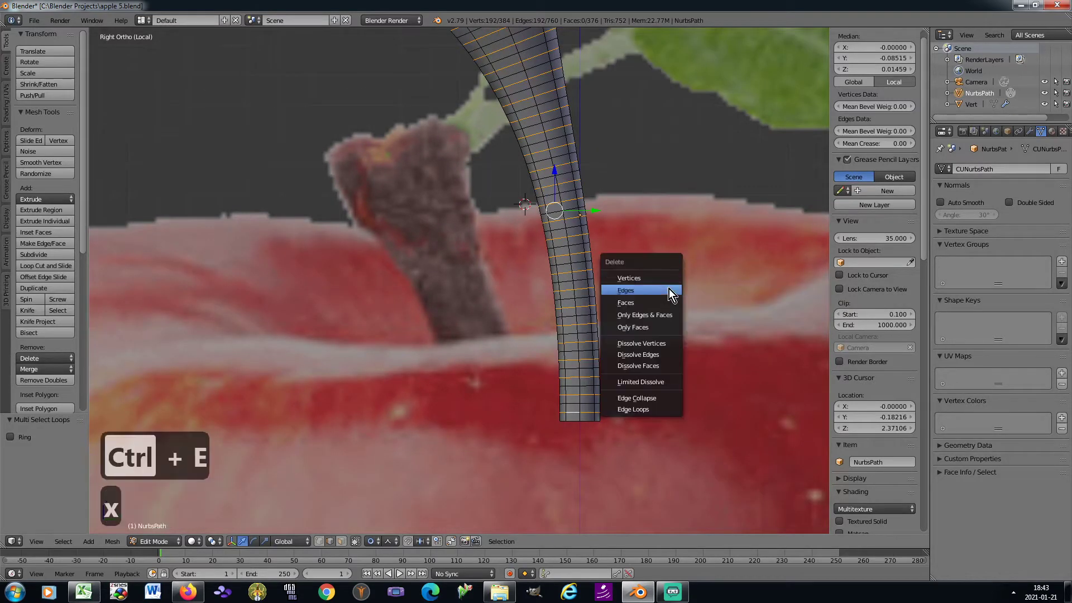
left_click(665, 355)
key("Tab")
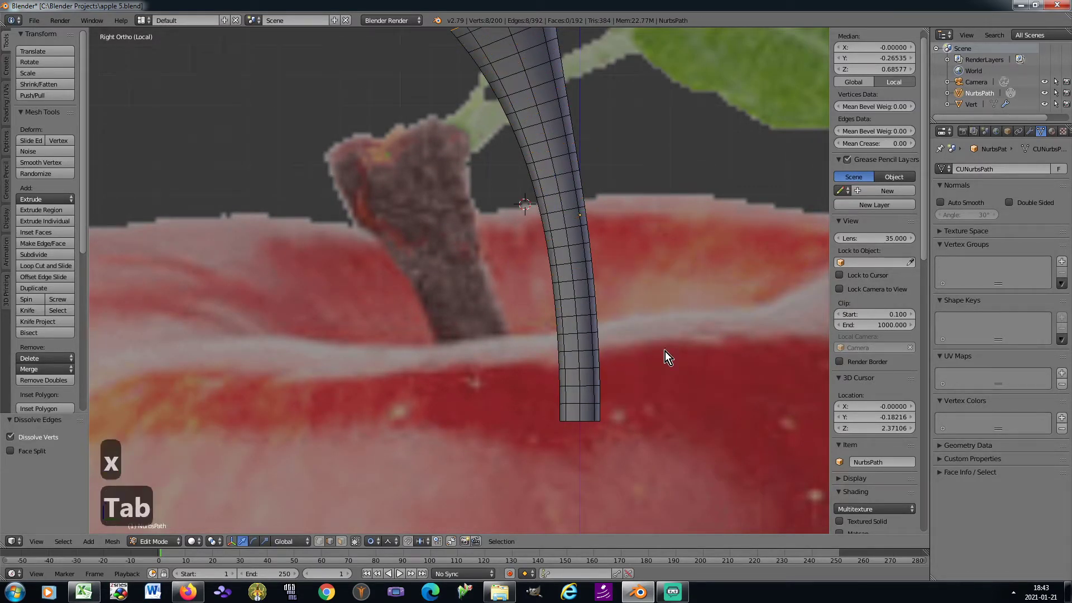
Step: Bring back the whole scene in solid display and reopen the stem in Edit Mode with its open top in view
scroll(664, 347, "down", 1)
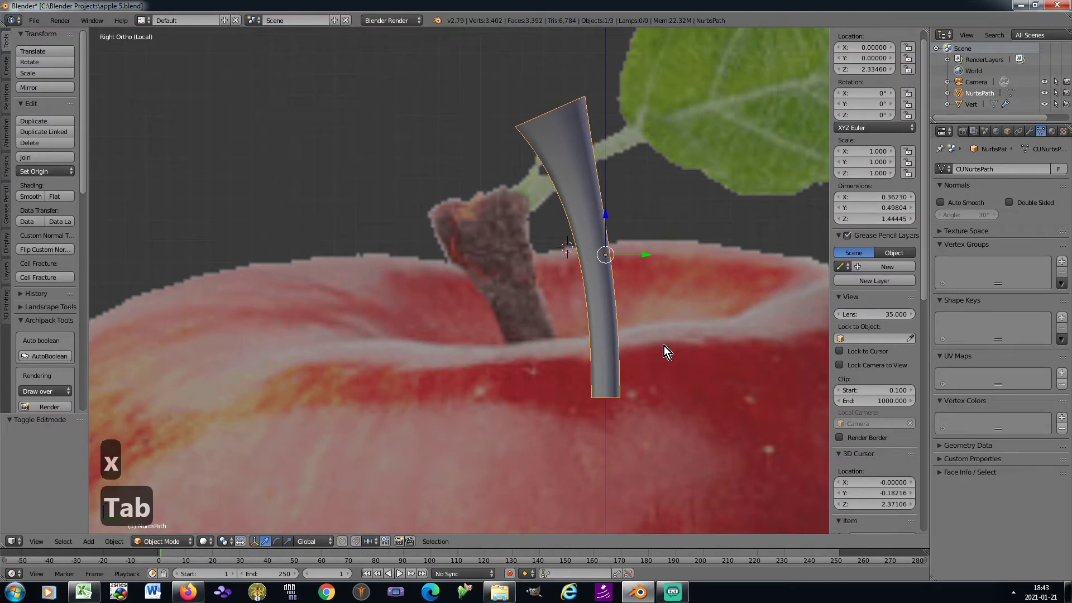
key("slash")
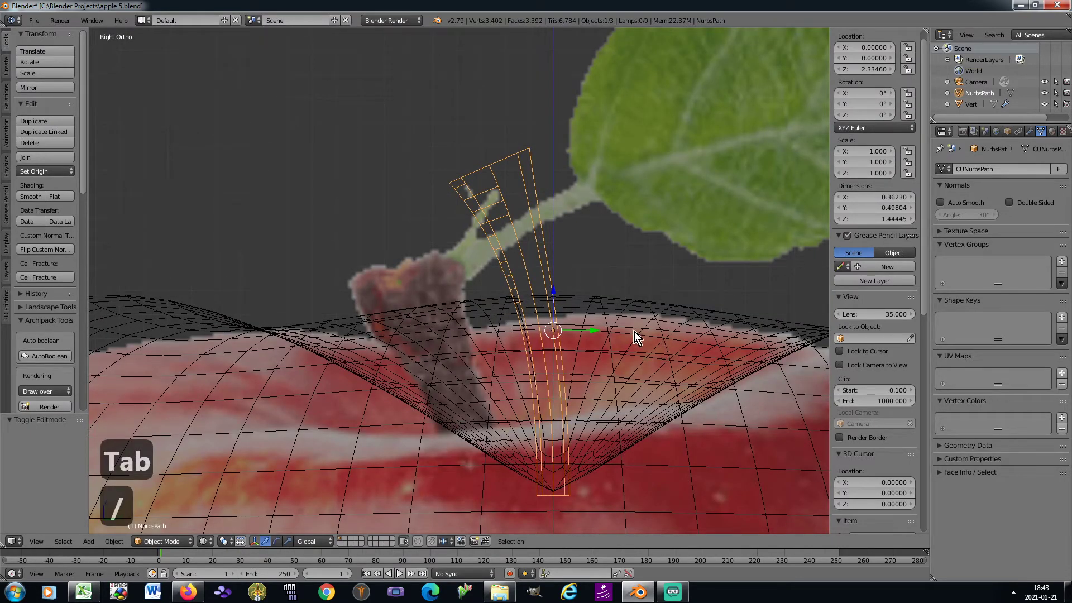
key("z")
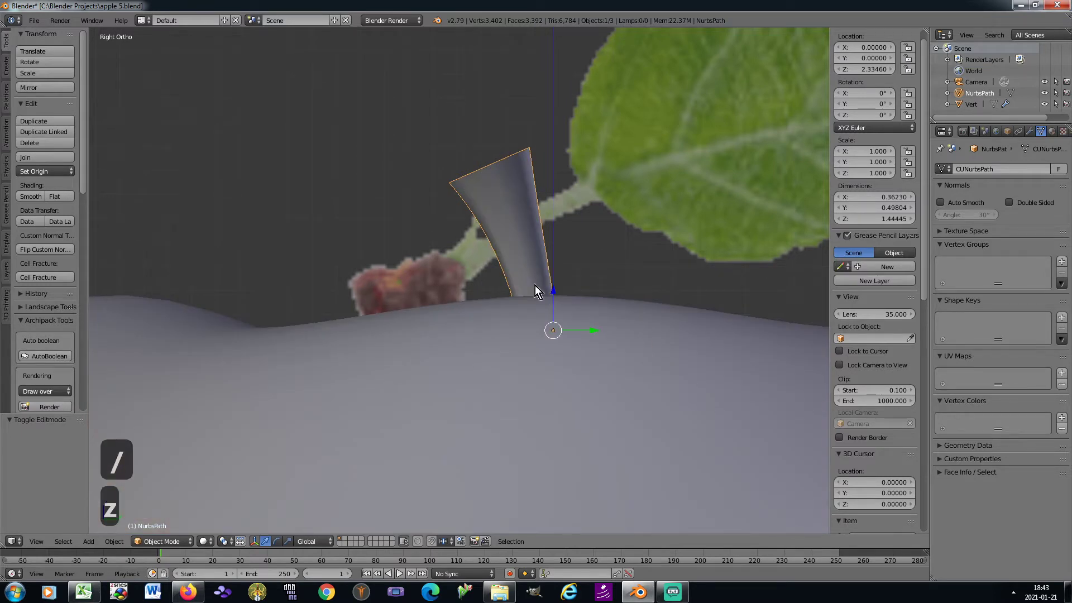
scroll(534, 286, "down", 1)
key("Tab")
scroll(490, 191, "up", 1)
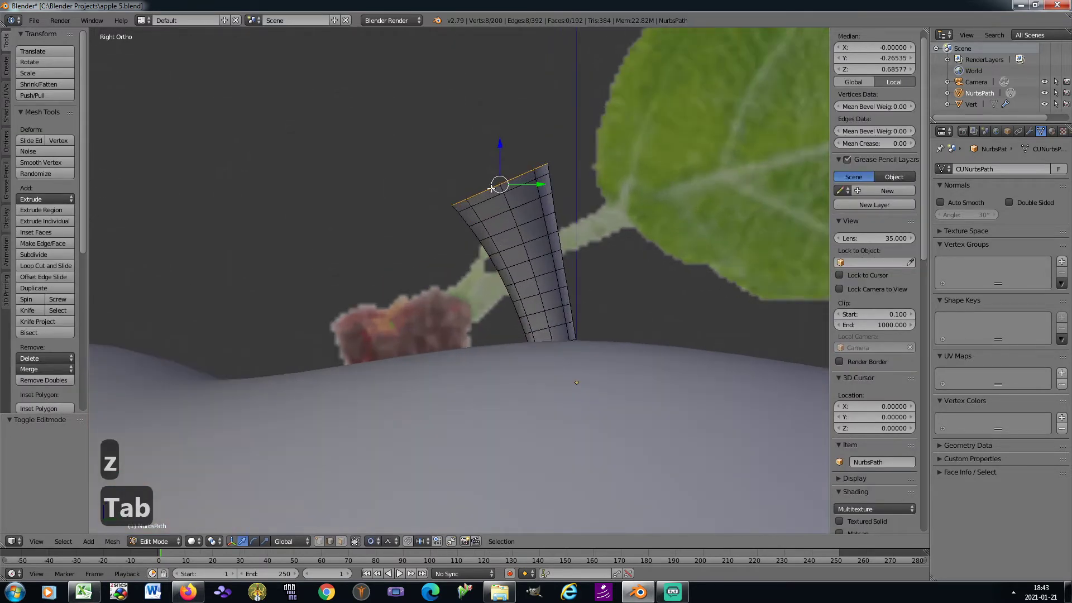
key("KP_8")
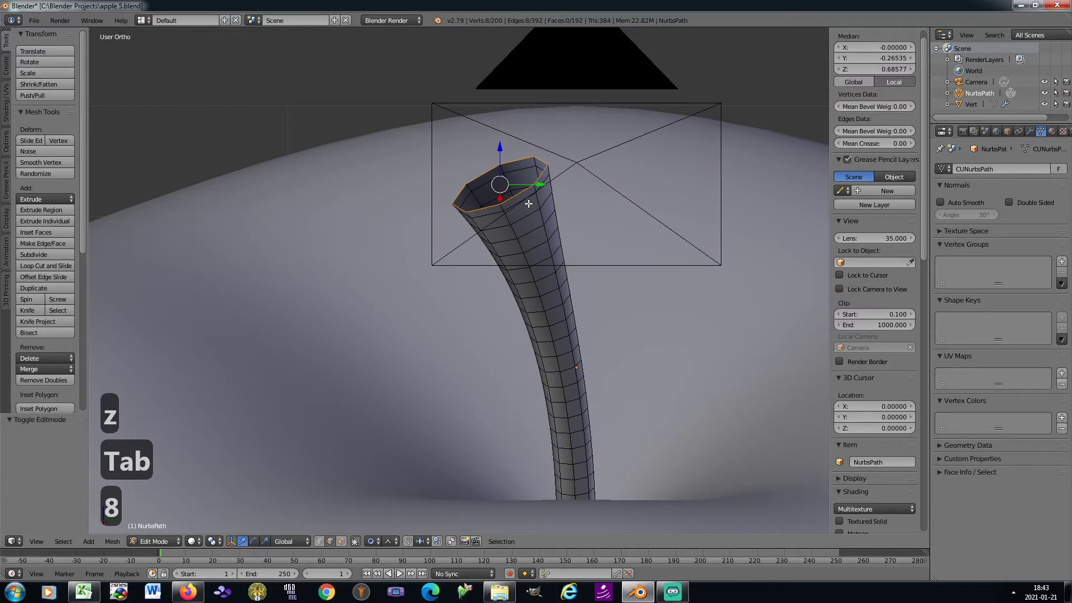
Step: Fill the stem's open top rim with a single face, and delete that face again
key("f")
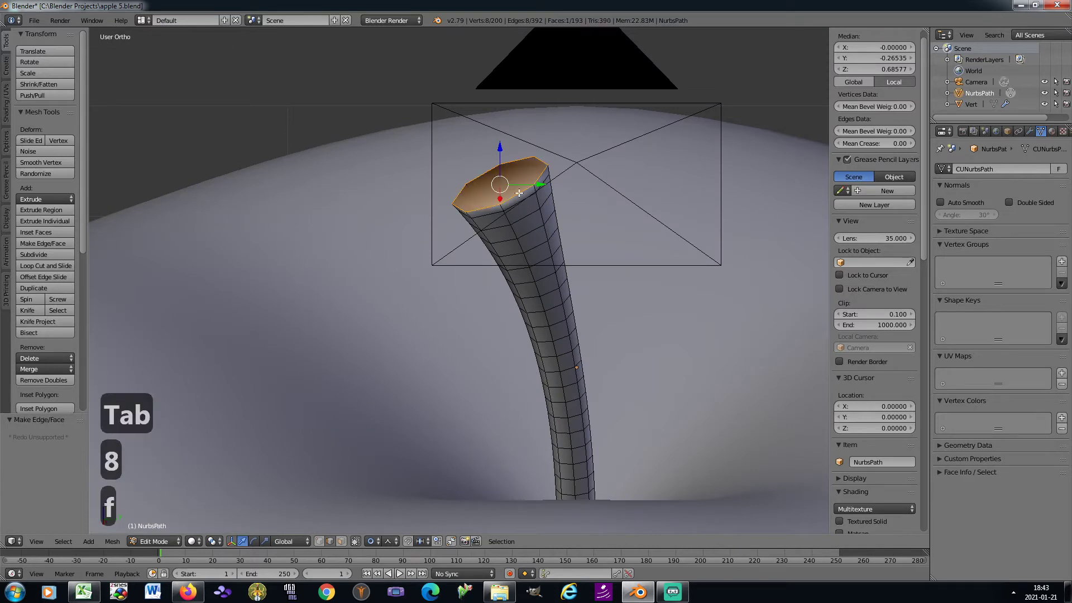
scroll(500, 160, "up", 2)
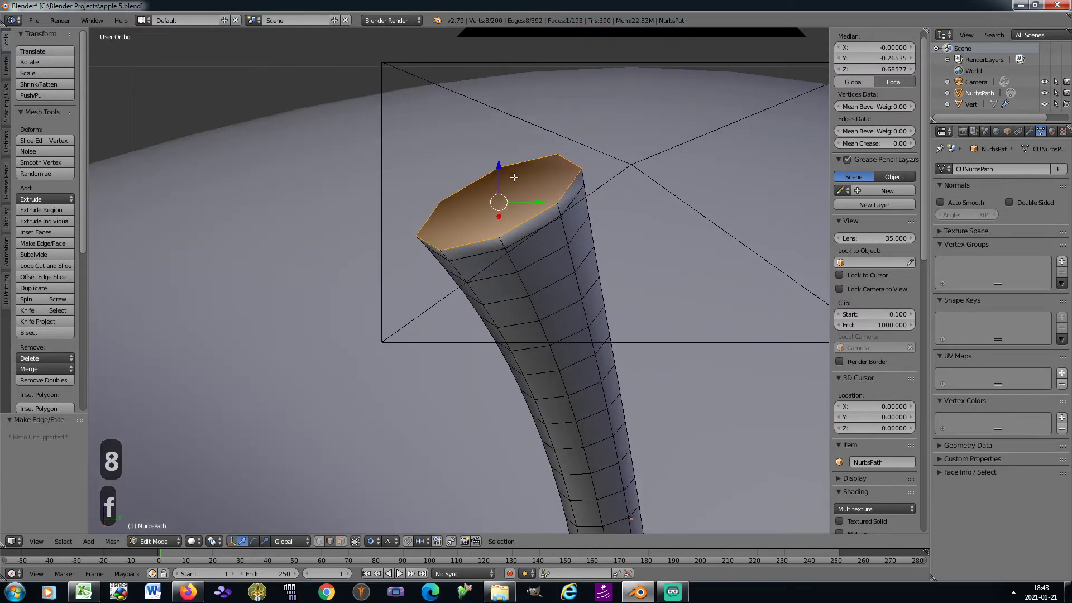
key("x")
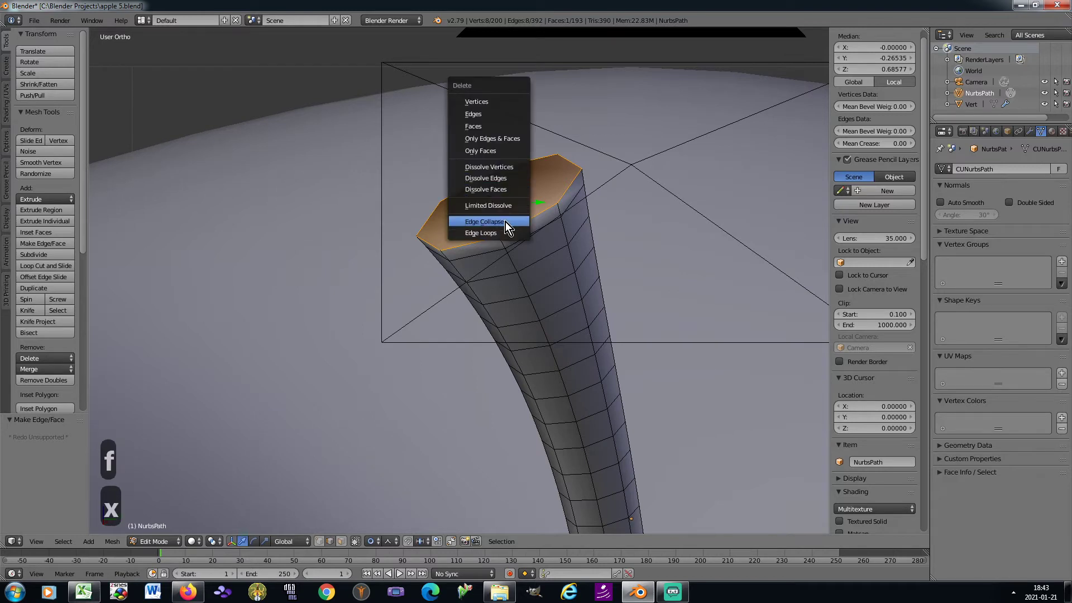
left_click(488, 125)
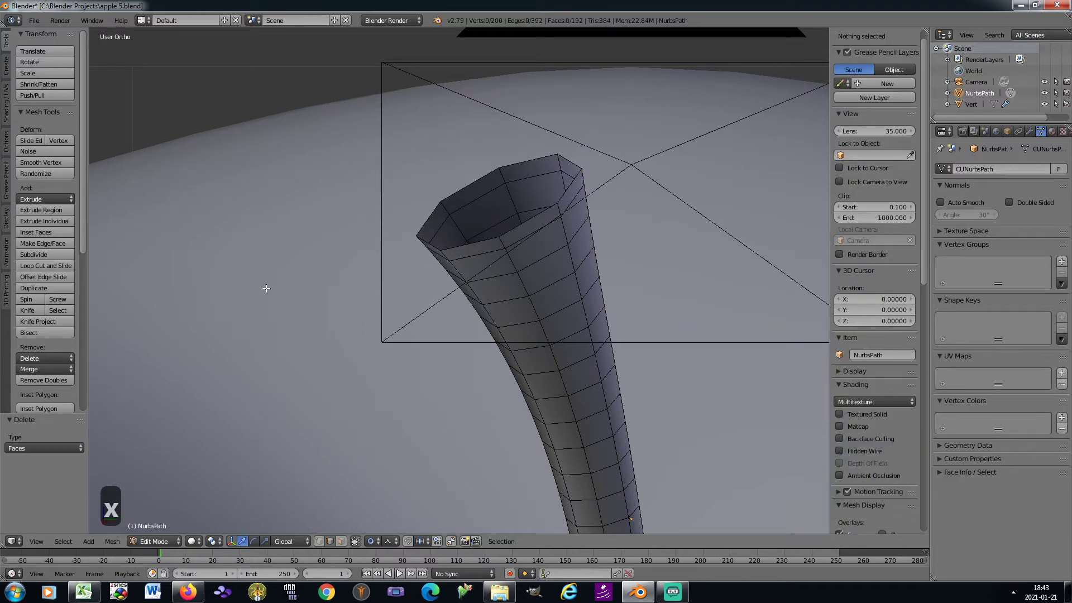
Step: Select the edge loop of the stem's top rim and cap the opening with Grid Fill
right_click(471, 244)
key("ctrl+e")
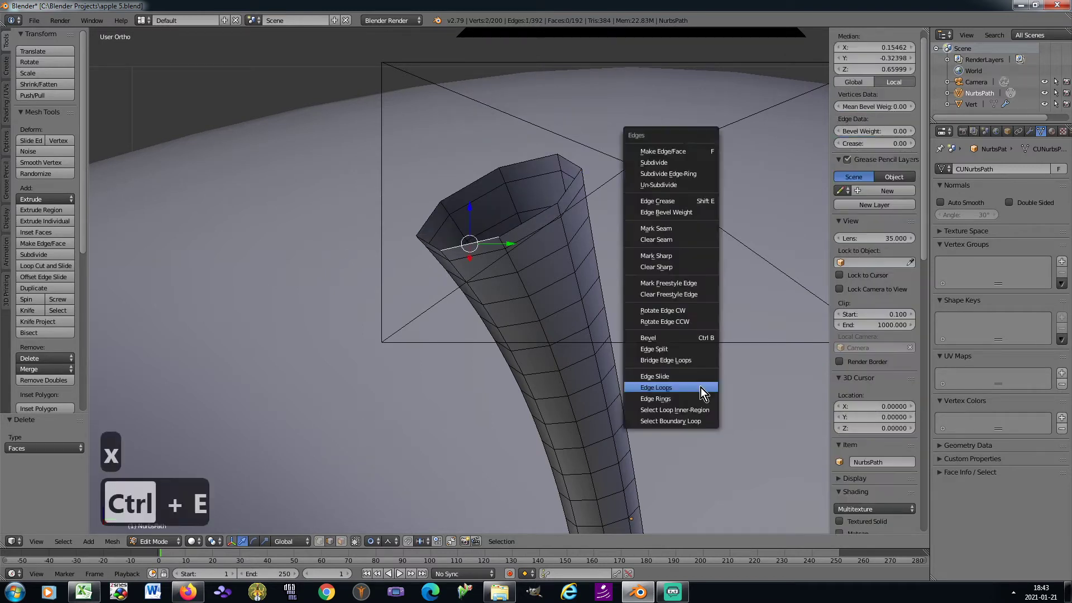
left_click(701, 388)
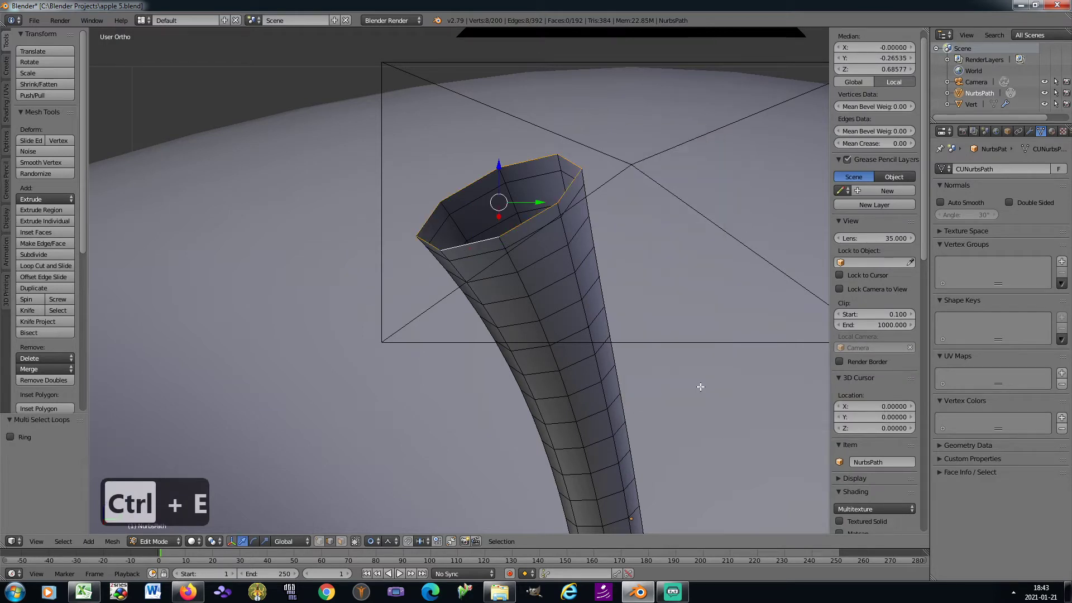
left_click(111, 542)
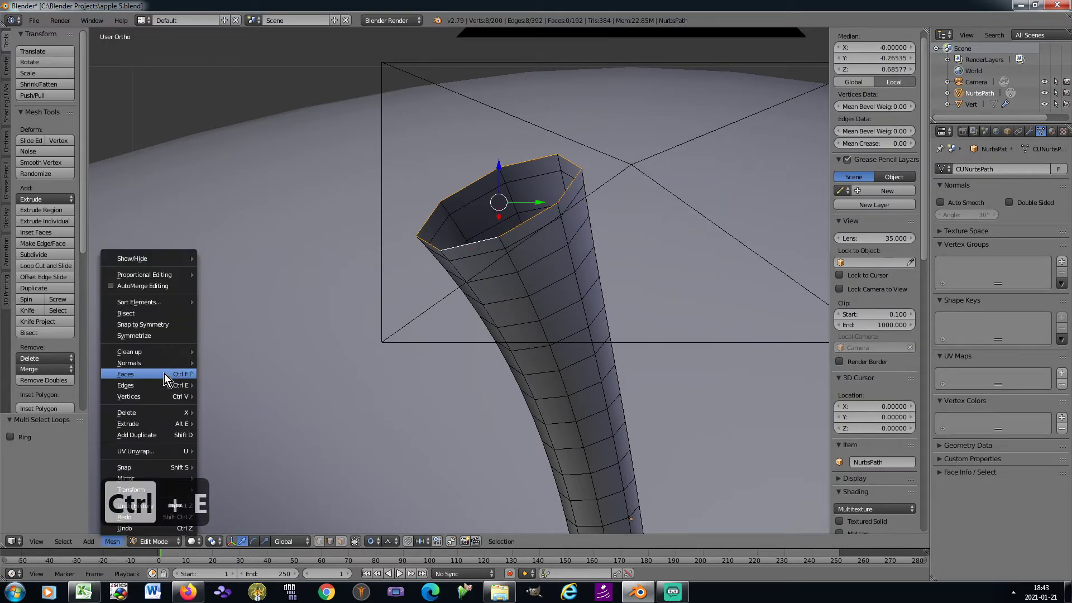
mouse_move(164, 373)
left_click(258, 113)
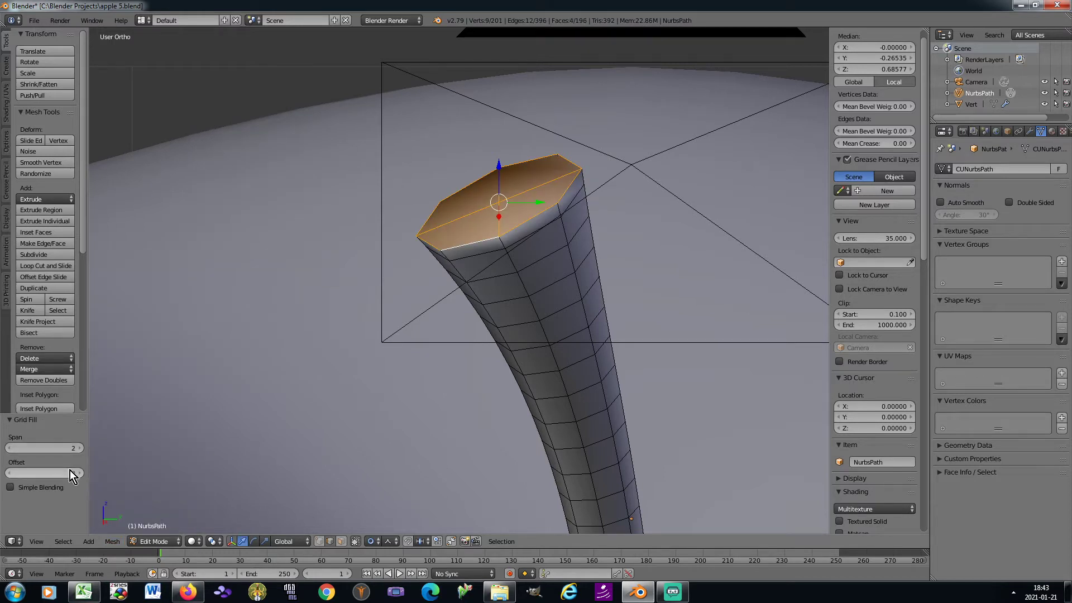
Step: Try Grid Fill spans of 3, 1 and 2 on the stem's cap, and delete the cap faces
left_click(82, 448)
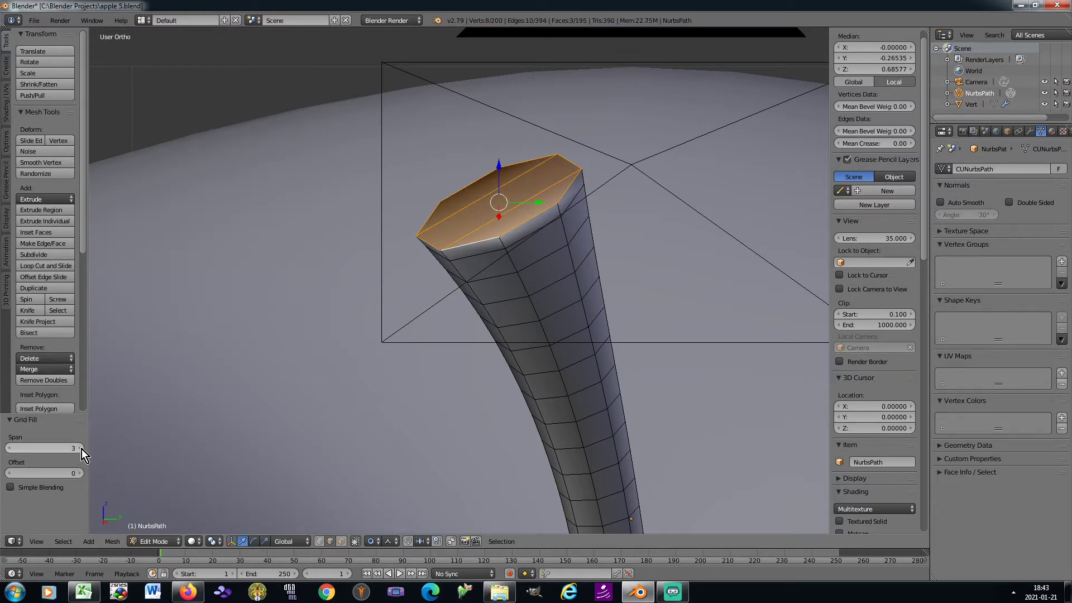
left_click(13, 449)
left_click(12, 449)
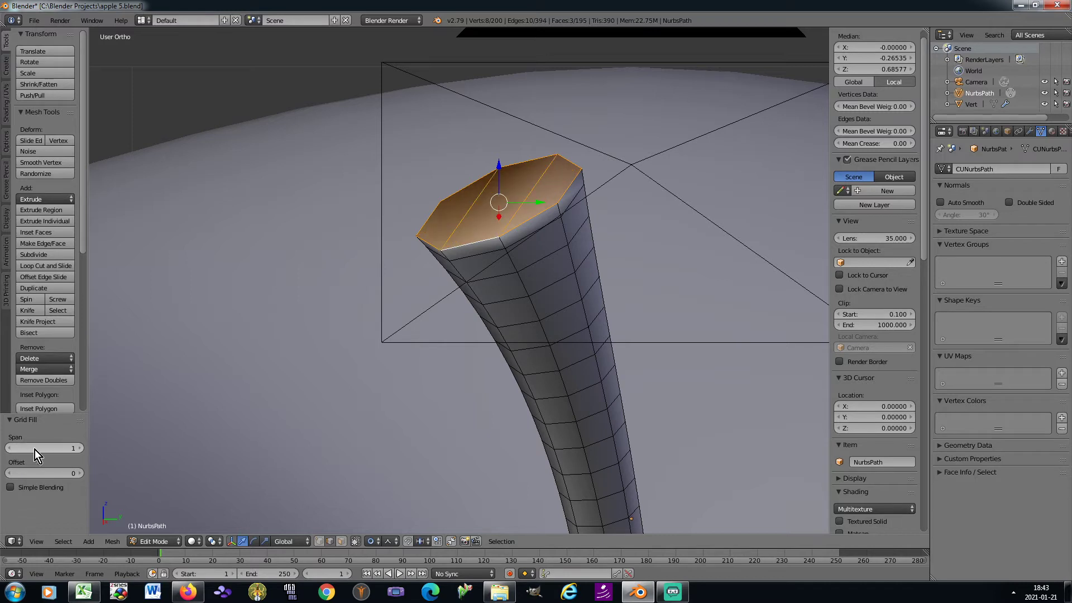
left_click(77, 448)
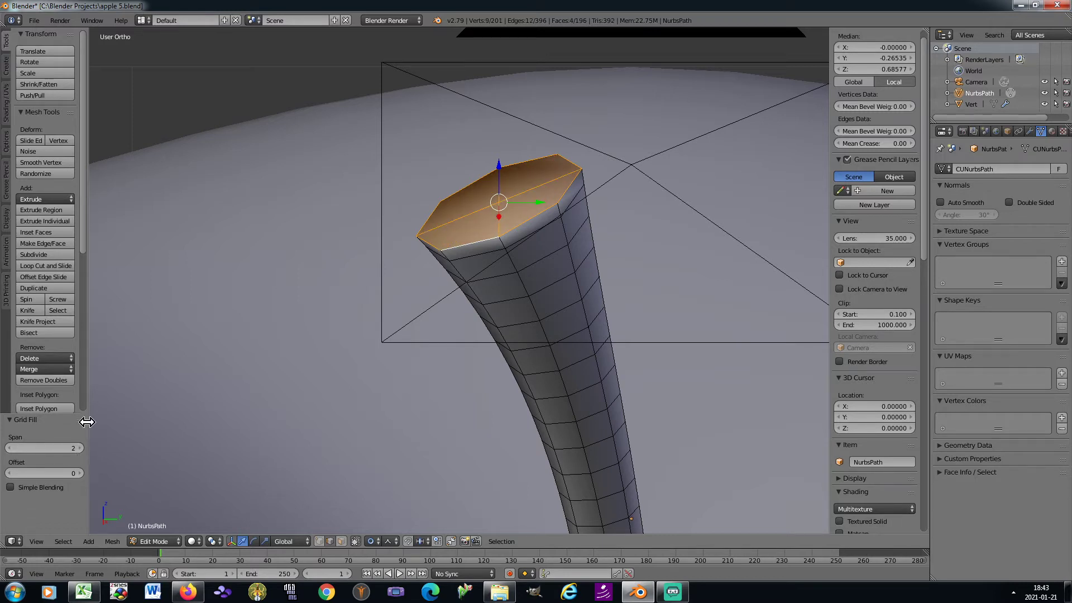
key("x")
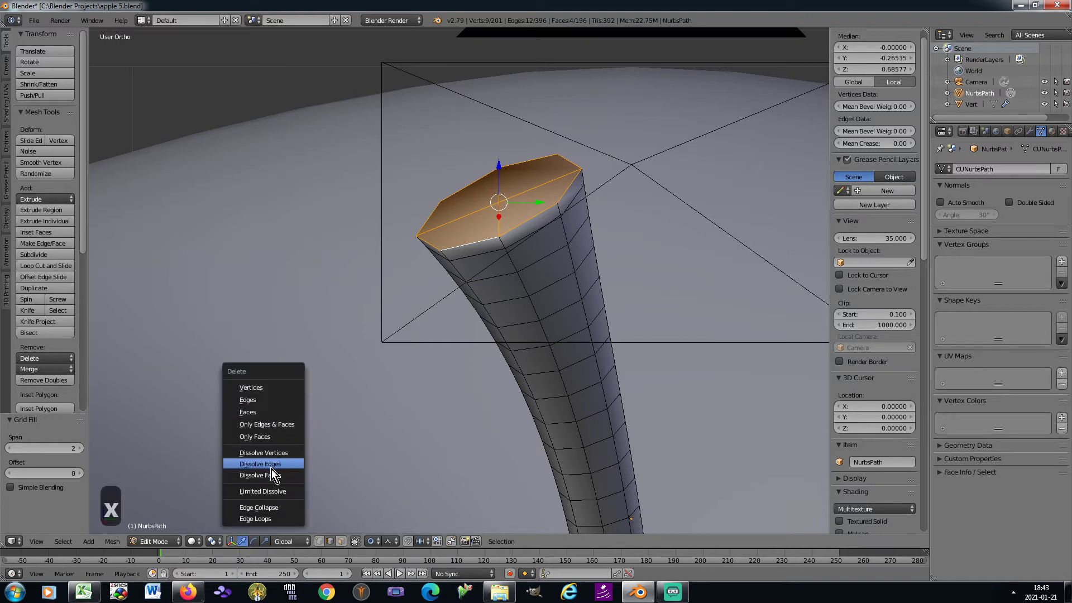
left_click(270, 412)
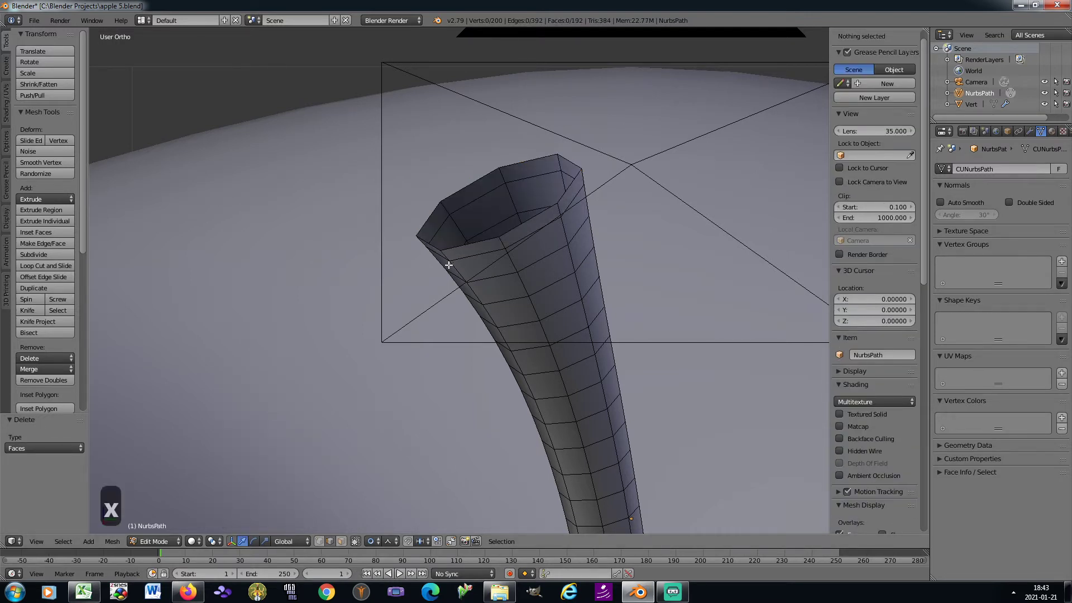
Step: Reselect the stem's top rim loop and close it with a single face
left_click(469, 246, "alt")
key("ctrl+e")
left_click(440, 394)
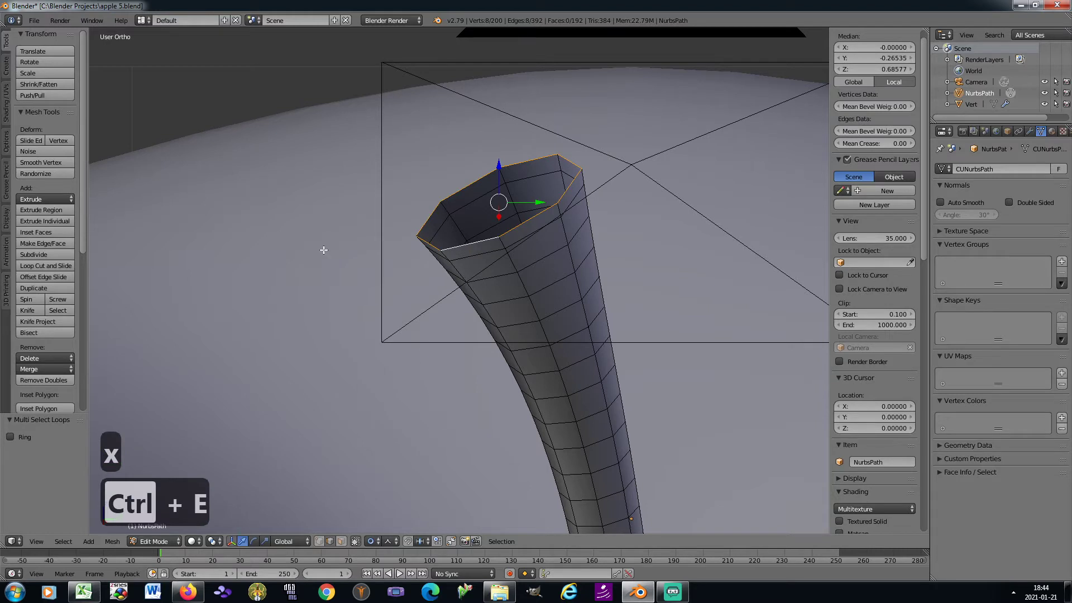
key("f")
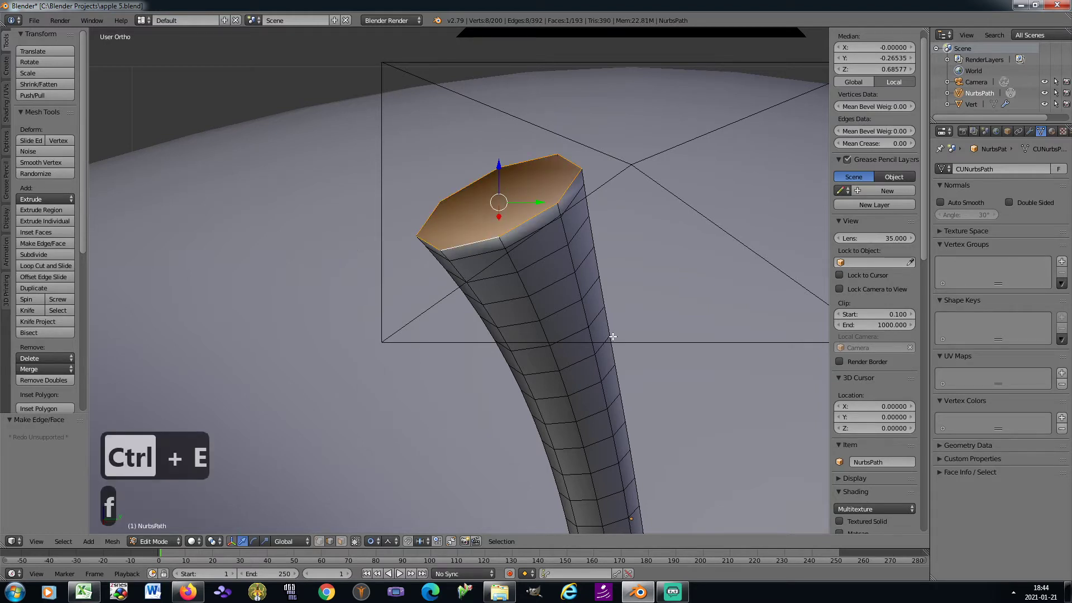
Step: Inset the stem's top cap face repeatedly to build concentric face rings toward its centre
key("i")
left_click(591, 329)
key("i")
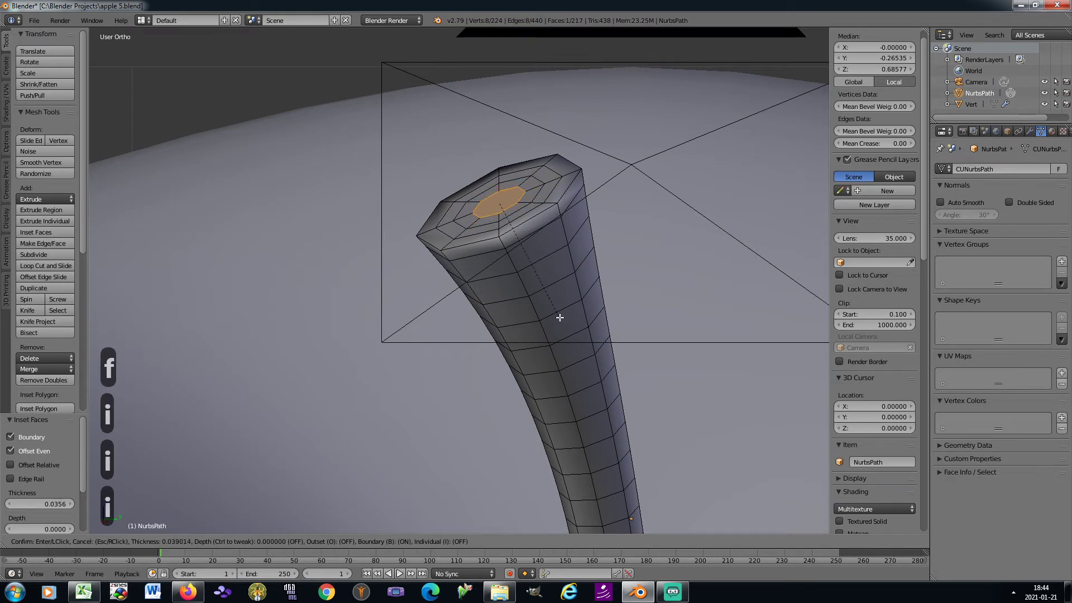
left_click(560, 315)
key("i")
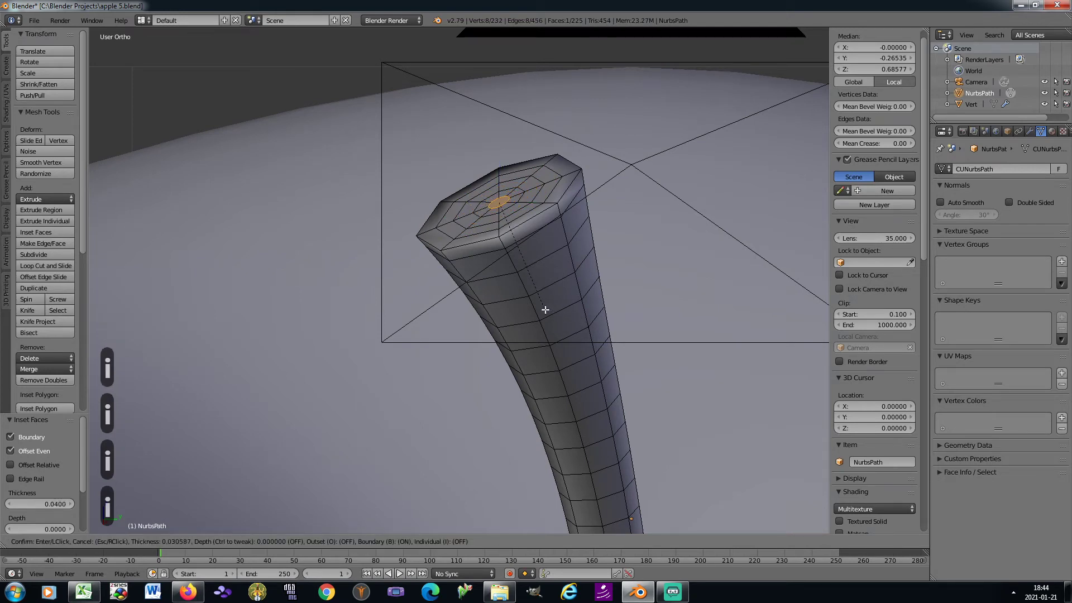
left_click(545, 309)
Step: From the right view, raise the stem cap's centre face about 0.084 along its normal Z with Sphere falloff and proportional size about 0.15
key("KP_3")
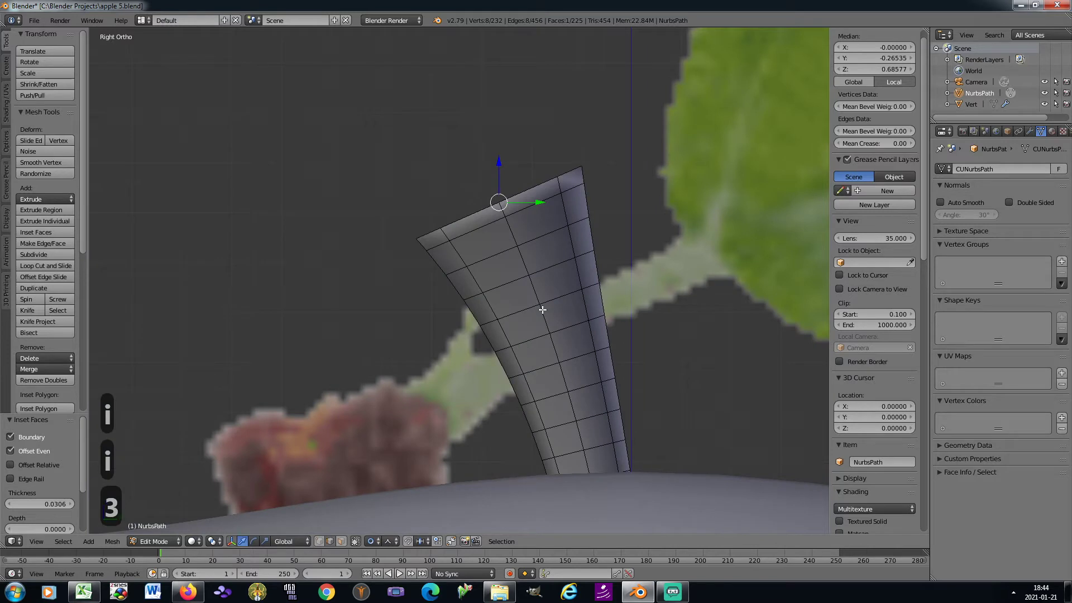
left_click(387, 541)
left_click(400, 516)
left_click(289, 541)
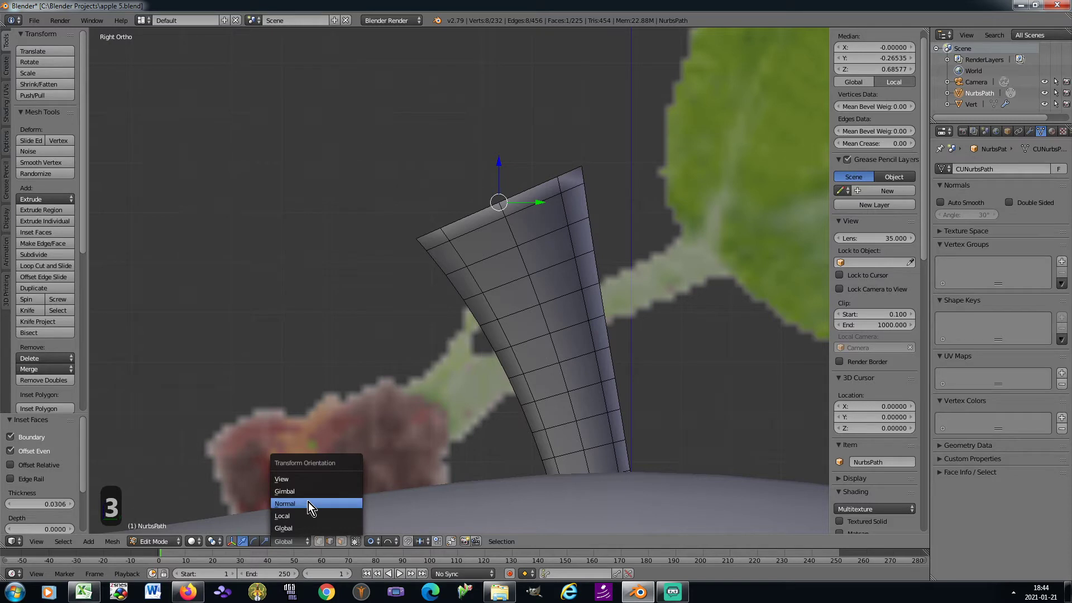
left_click(308, 503)
key("g")
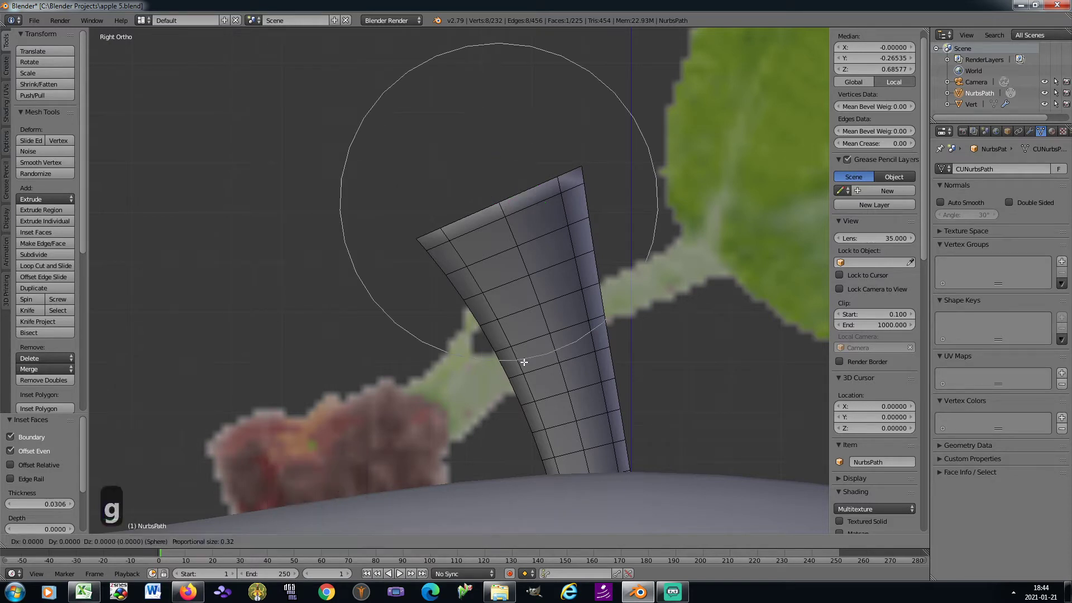
key("z")
key("z")
scroll(522, 357, "up", 1)
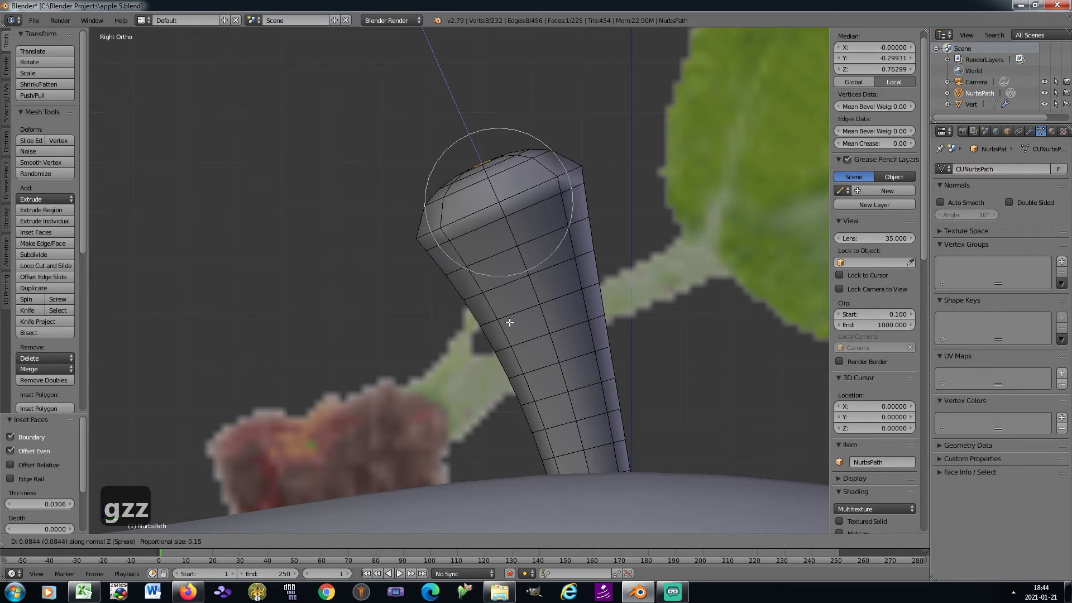
left_click(509, 323)
Step: Add a Subdivision Surface modifier with 1 render subdivision to the stem, and apply the stem's rotation and scale
key("Tab")
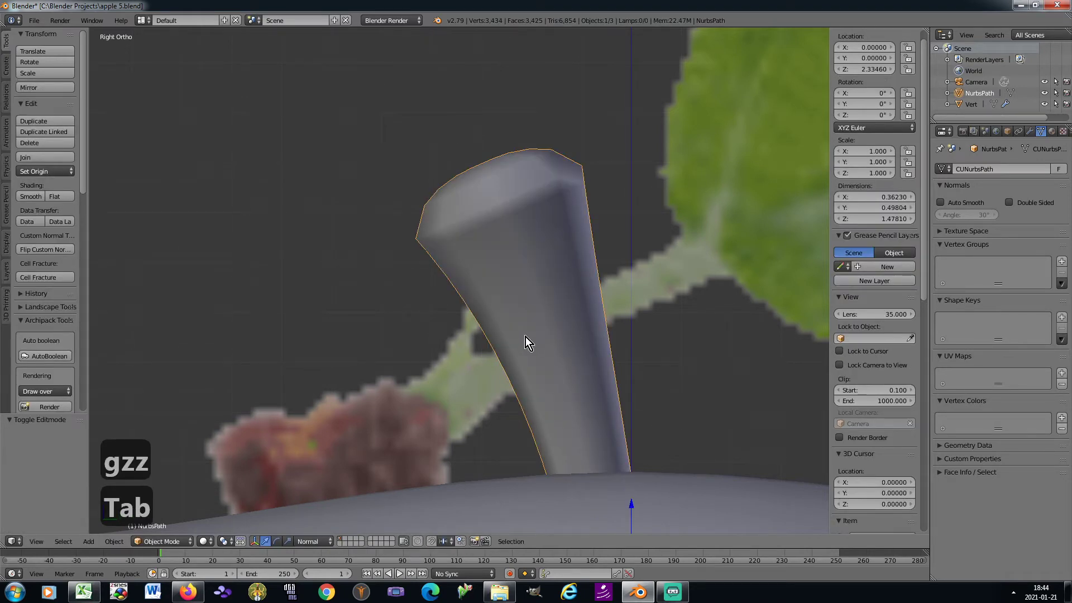
scroll(525, 337, "down", 3)
scroll(526, 337, "down", 3)
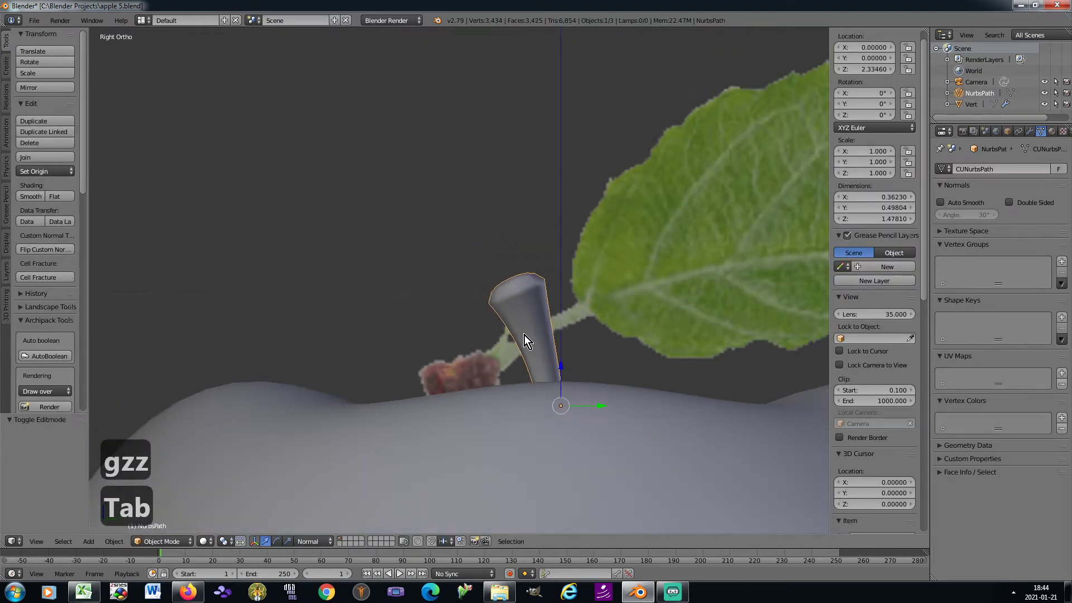
left_click(1028, 130)
left_click(1003, 169)
left_click(884, 350)
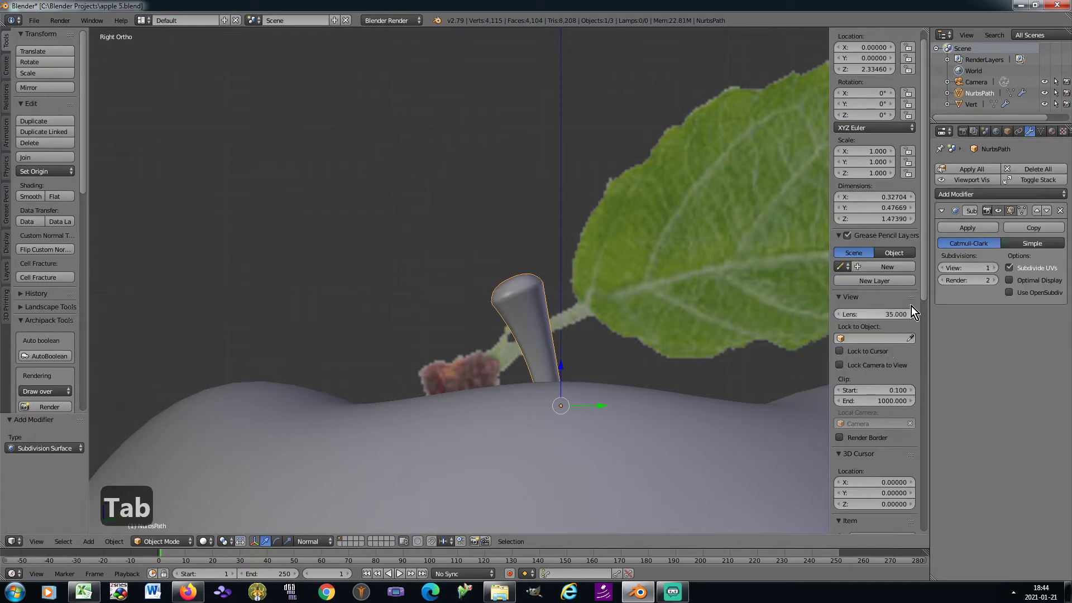
left_click(942, 280)
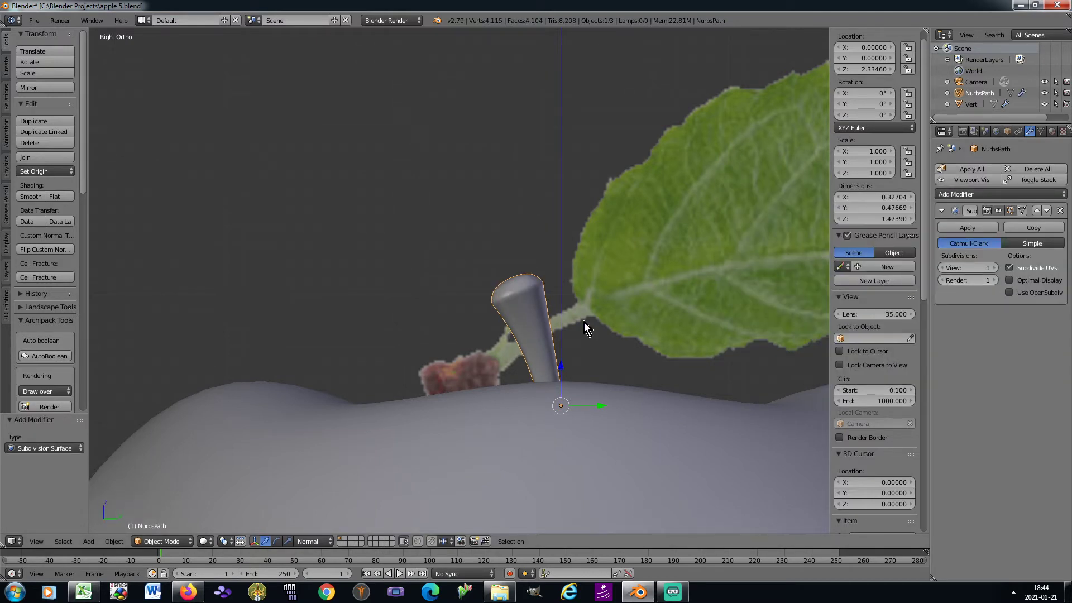
left_click(603, 339)
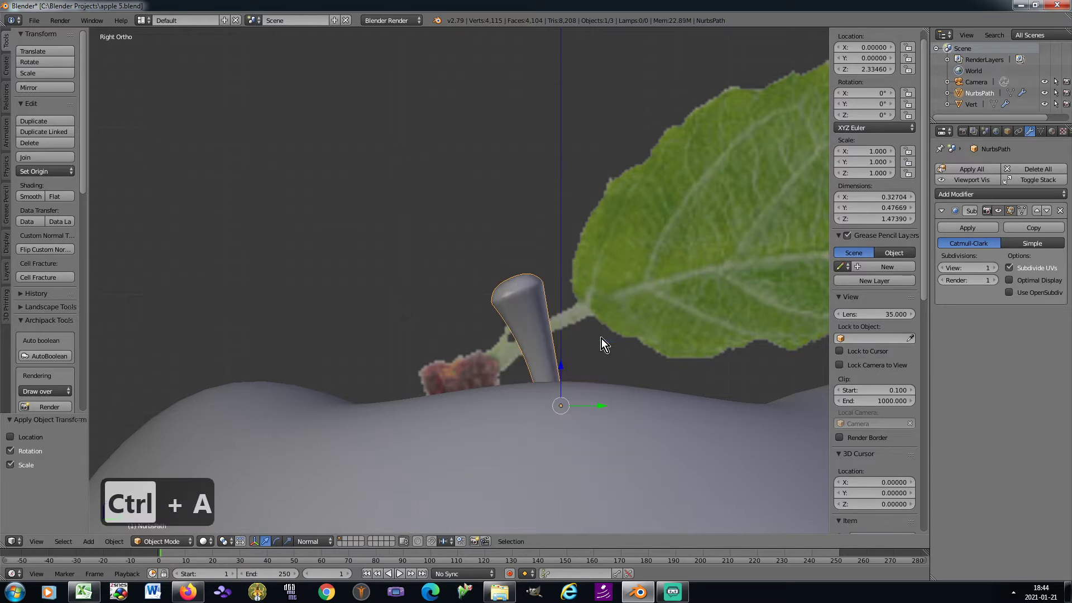
Step: Randomize all of the stem's vertices with an amount of 0.02
middle_click_drag(601, 337, 512, 282, "shift")
key("Tab")
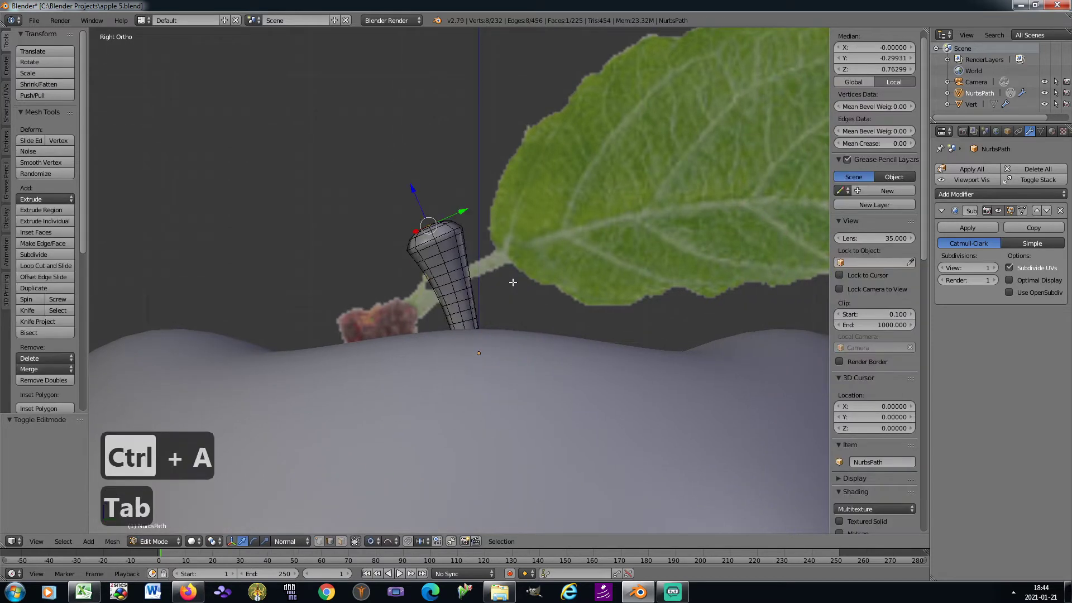
key("a")
key("a")
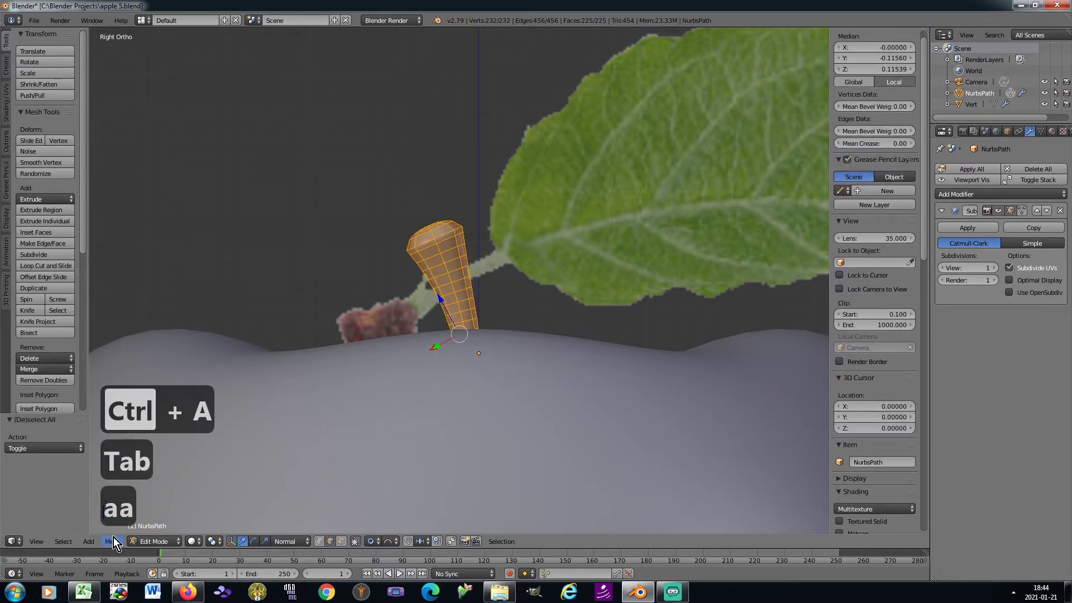
left_click(112, 541)
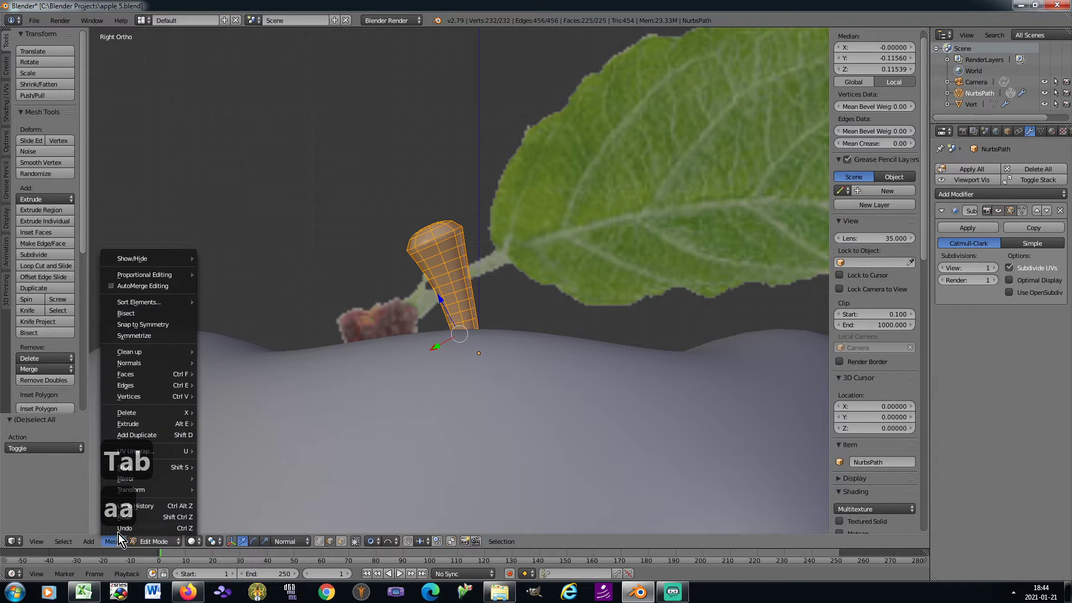
mouse_move(157, 489)
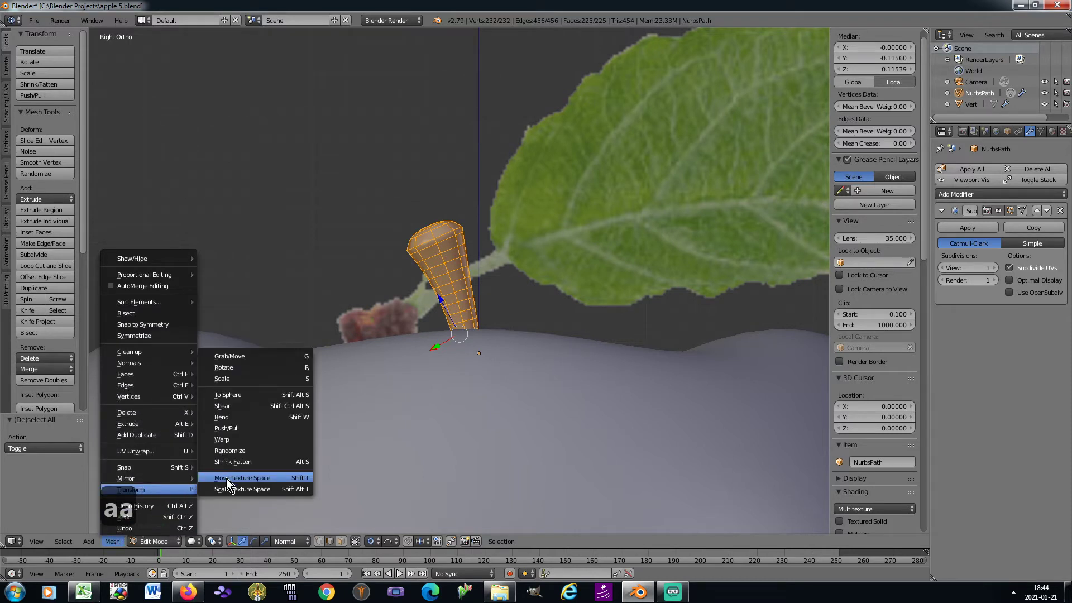
left_click(252, 450)
scroll(473, 316, "up", 1)
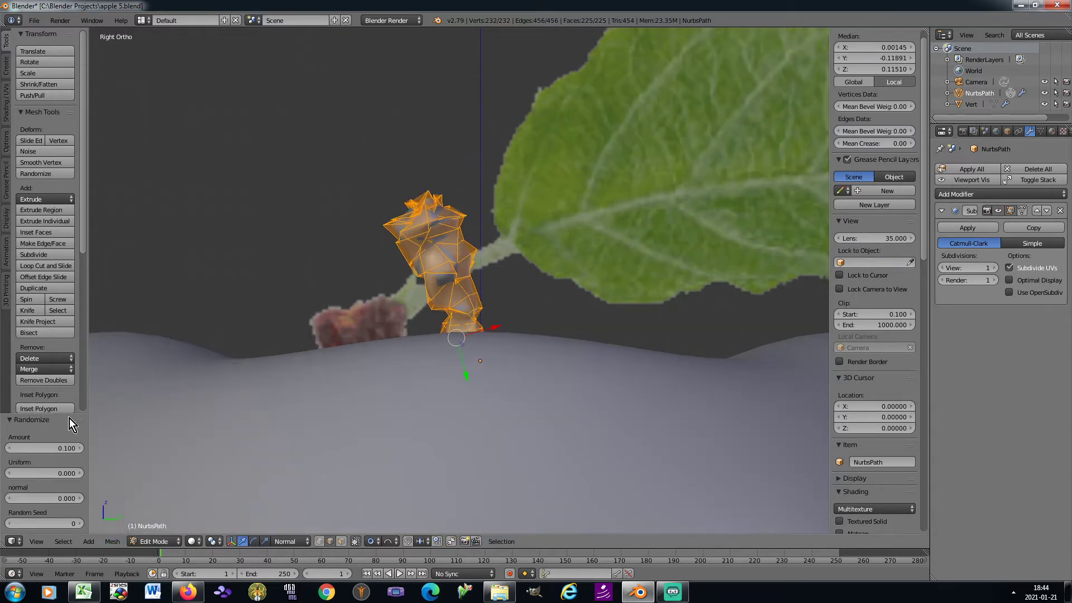
left_click_drag(11, 450, 10, 449)
left_click(9, 449)
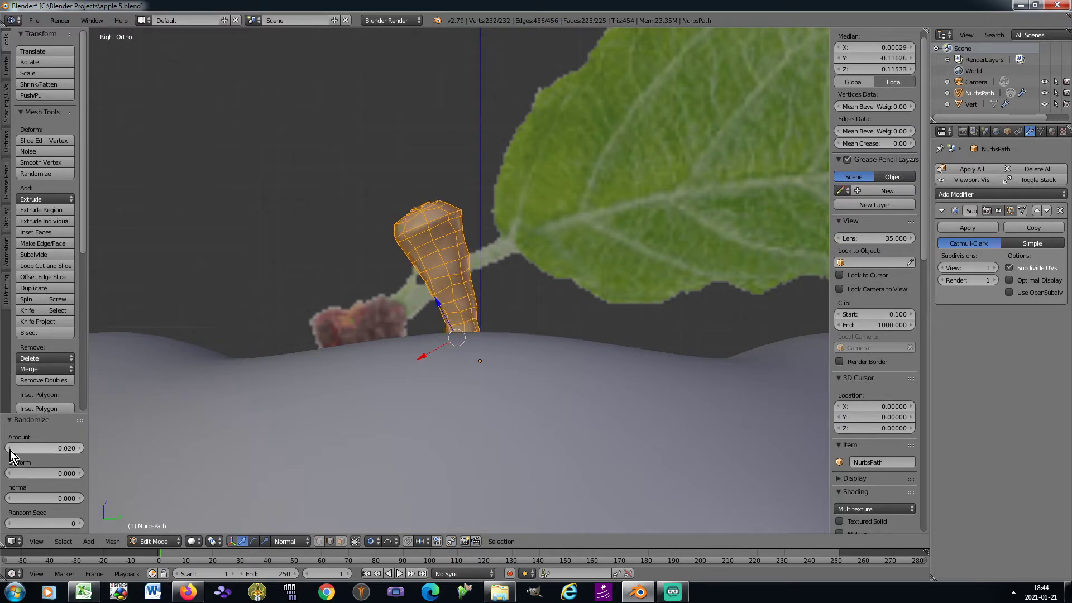
key("Tab")
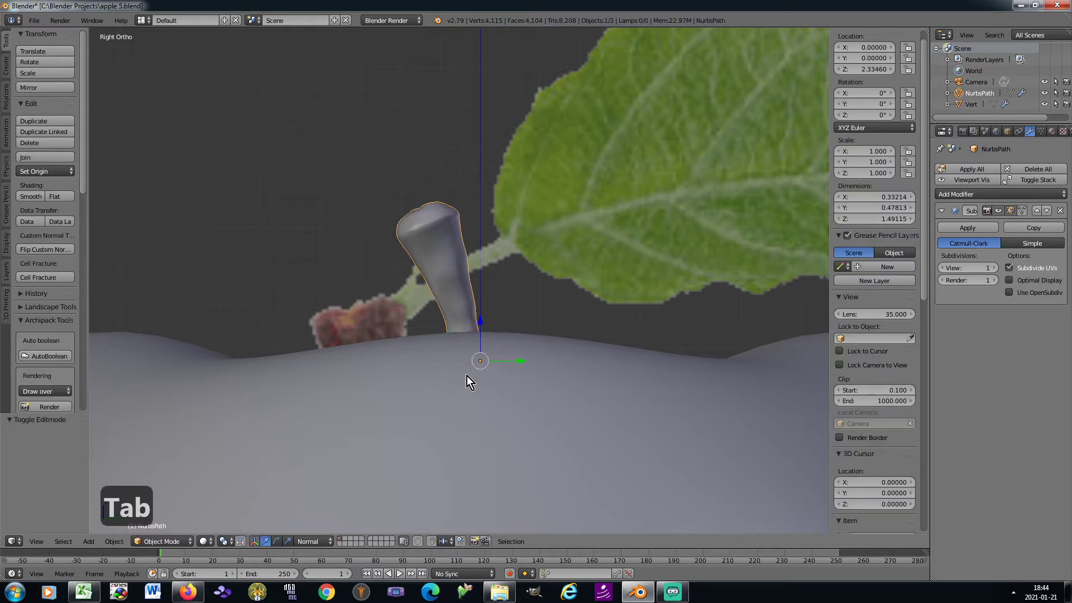
Step: Apply rotation and scale to the randomized stem in Object Mode
key("ctrl+a")
left_click(559, 313)
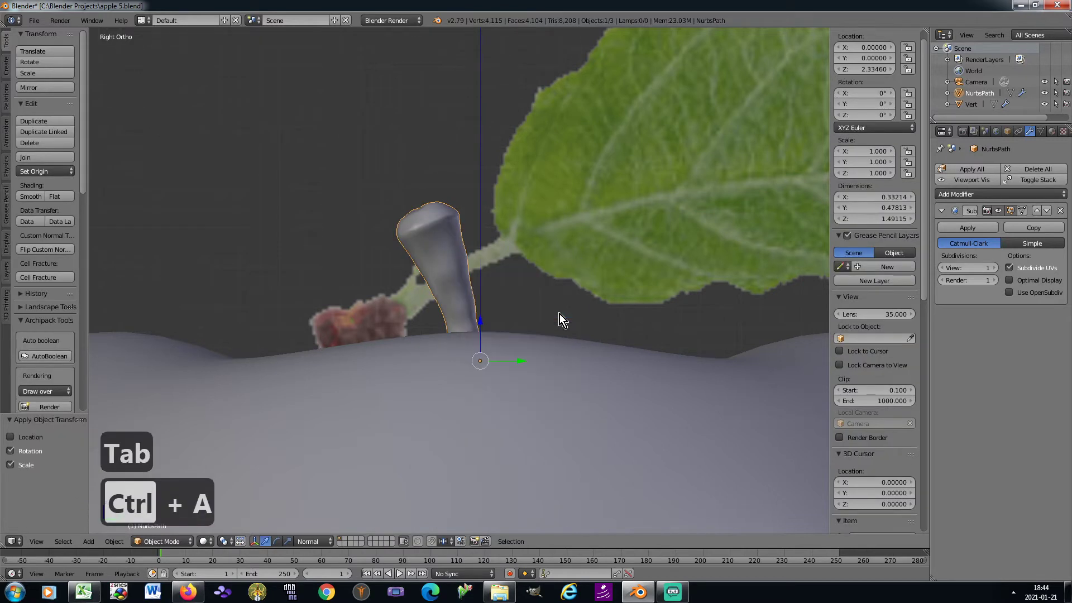
key("Tab")
key("Tab")
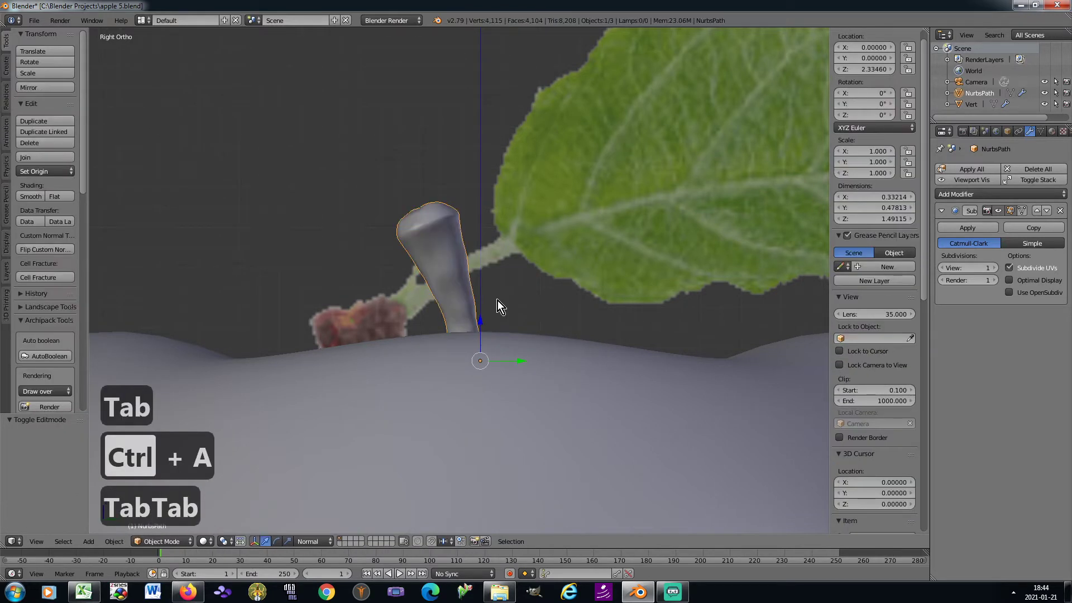
Step: Scale the stem up uniformly to about 1.51 in proportion to the apple body
scroll(497, 300, "down", 8)
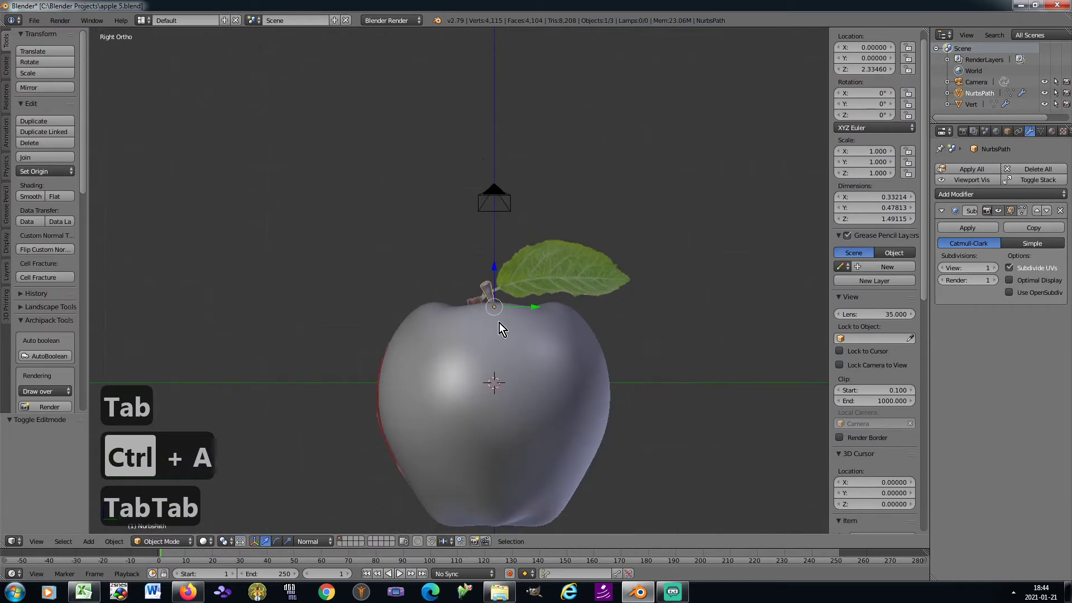
scroll(497, 300, "up", 3)
key("s")
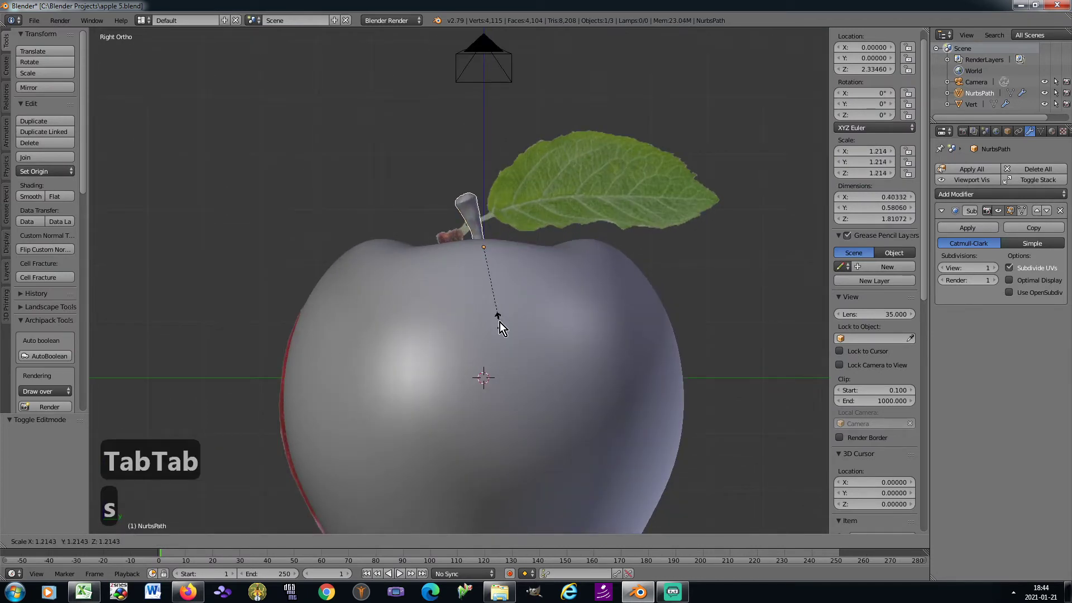
left_click(500, 323)
scroll(491, 296, "down", 2)
key("s")
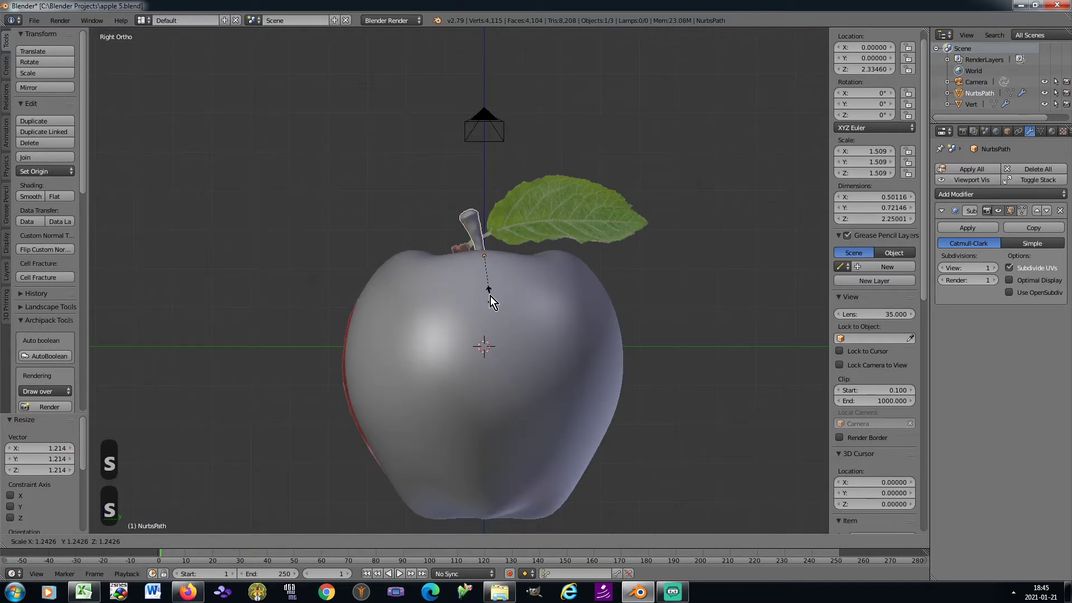
left_click(491, 296)
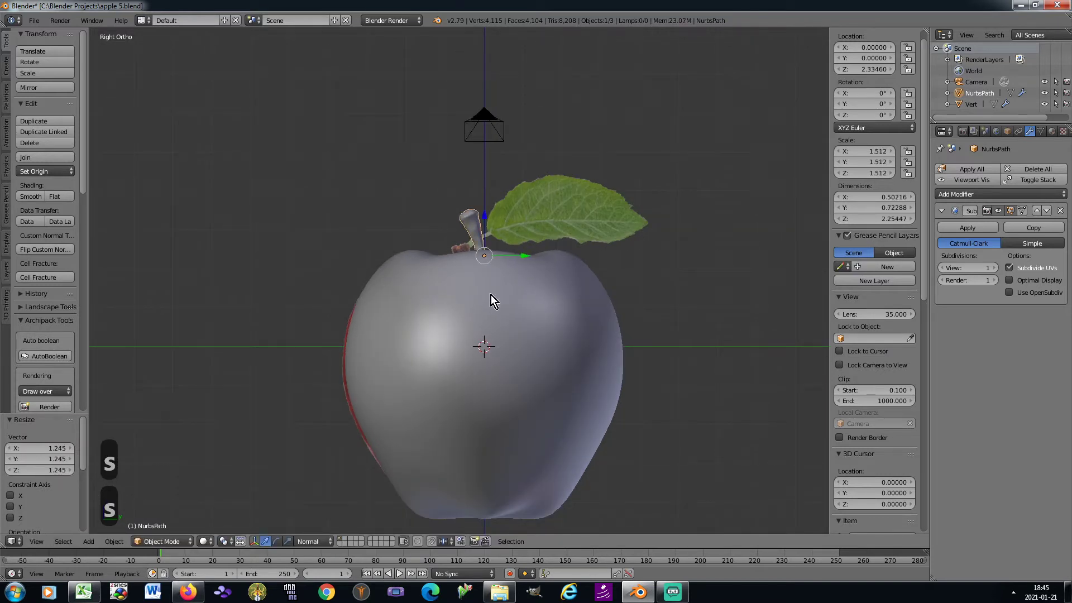
Step: Add a single-vertex mesh object and move it to the leaf stalk's base, at about Y -0.424 and Z 2.683
scroll(513, 235, "up", 1)
scroll(513, 236, "up", 1)
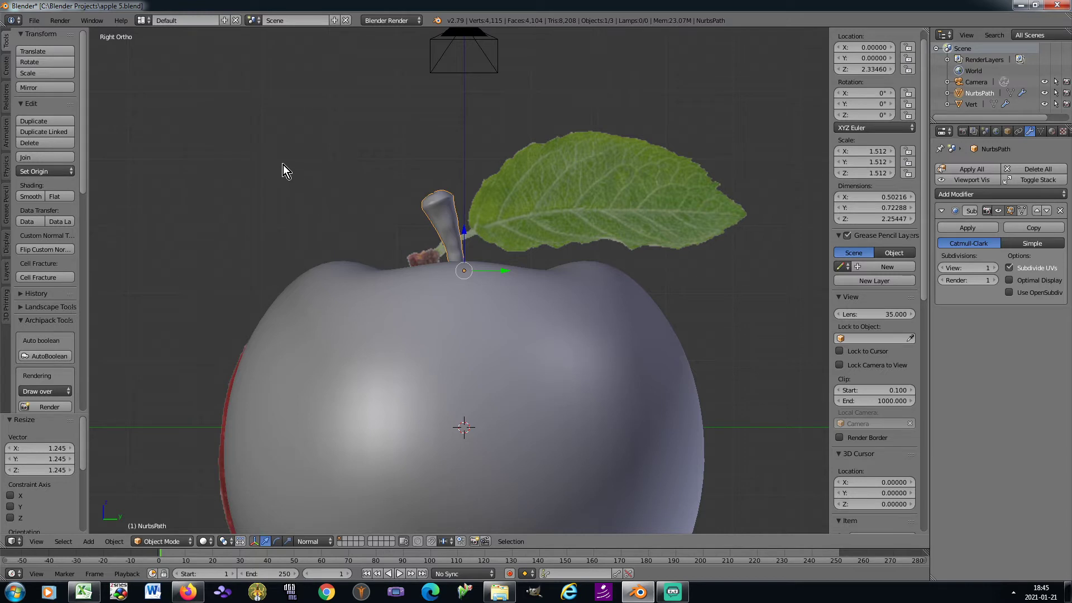
key("space")
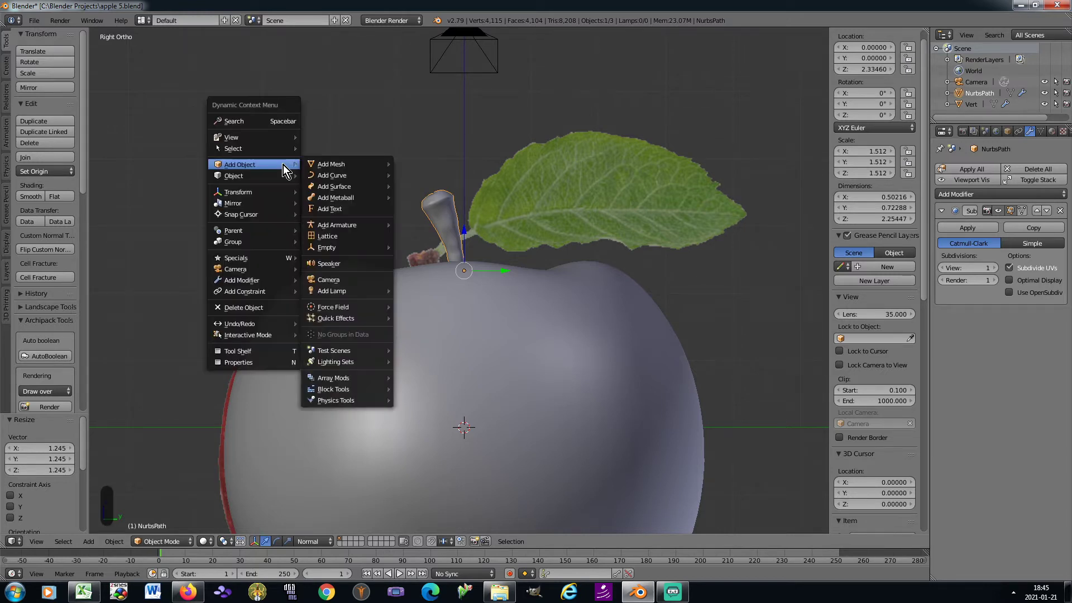
mouse_move(325, 164)
mouse_move(450, 335)
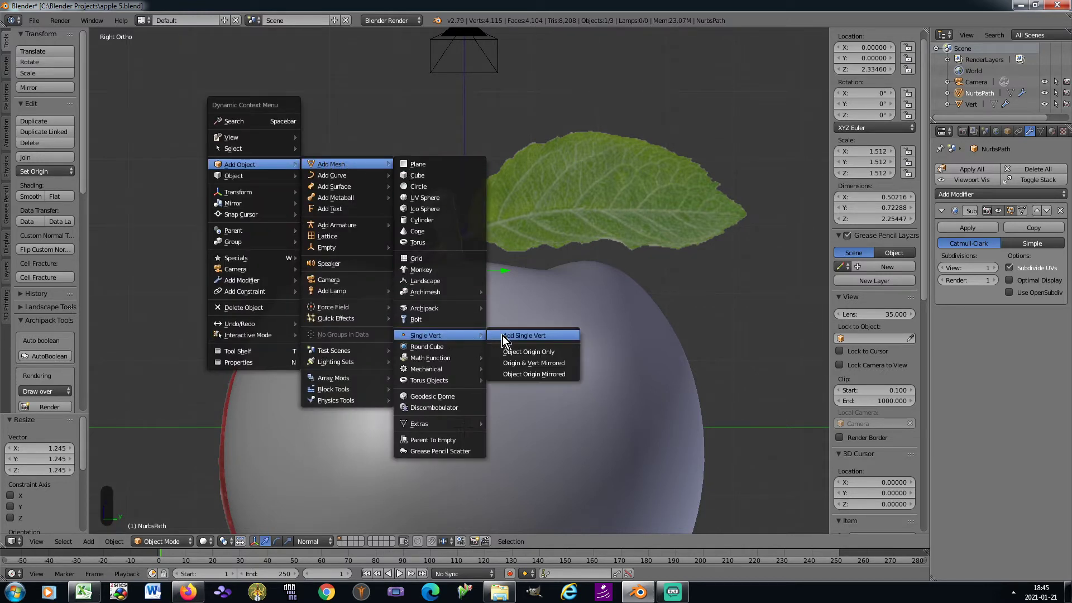
left_click(503, 336)
key("Tab")
key("g")
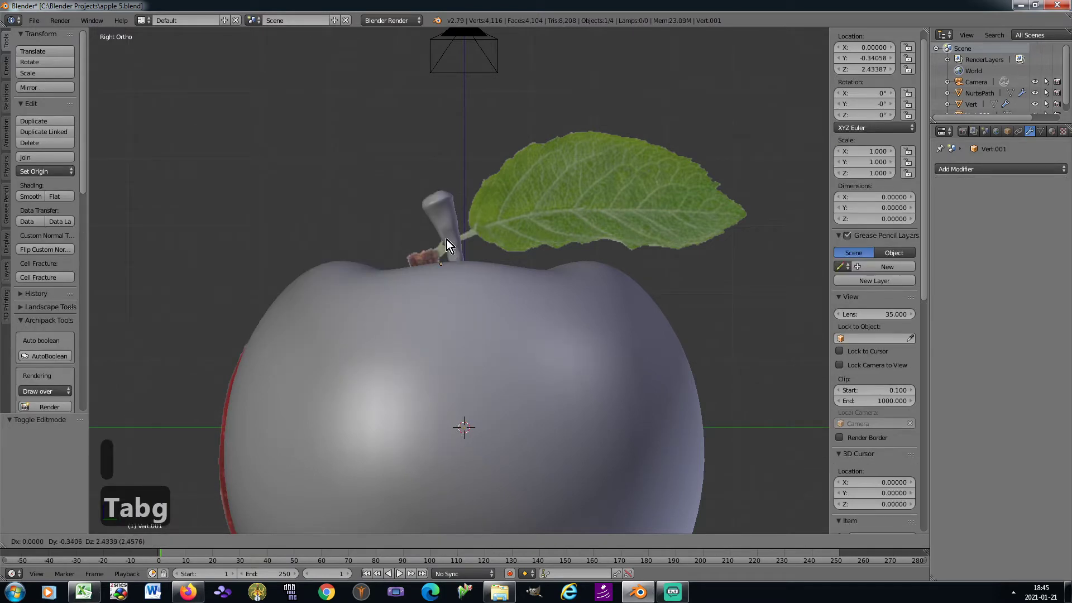
left_click(441, 227)
scroll(441, 226, "up", 3)
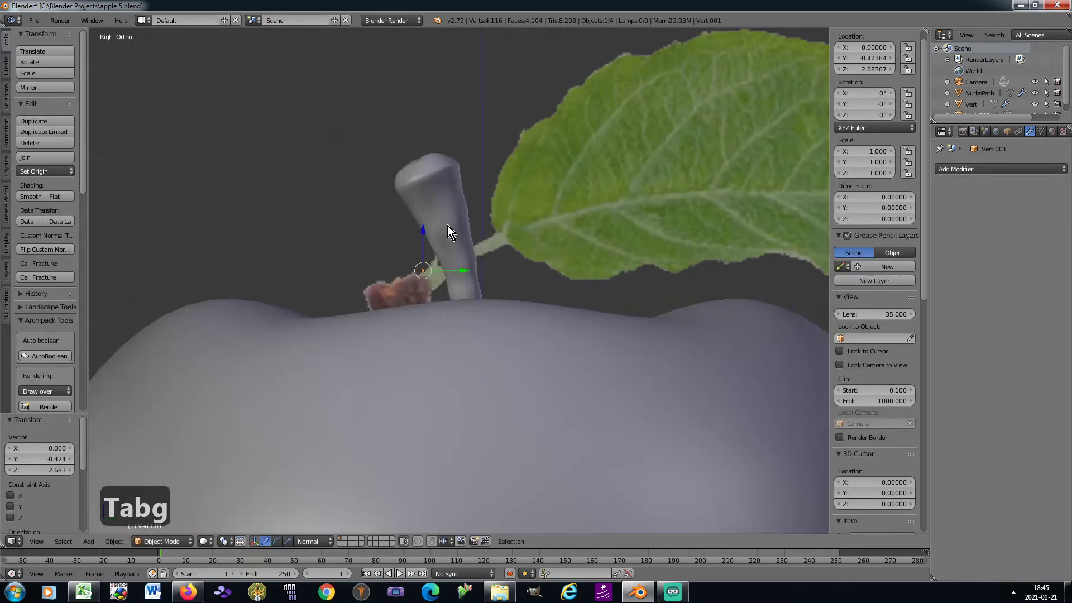
Step: Disable proportional editing and extrude the single vertex about 0.10 in Y and 0.11 in Z
key("Tab")
left_click(370, 541)
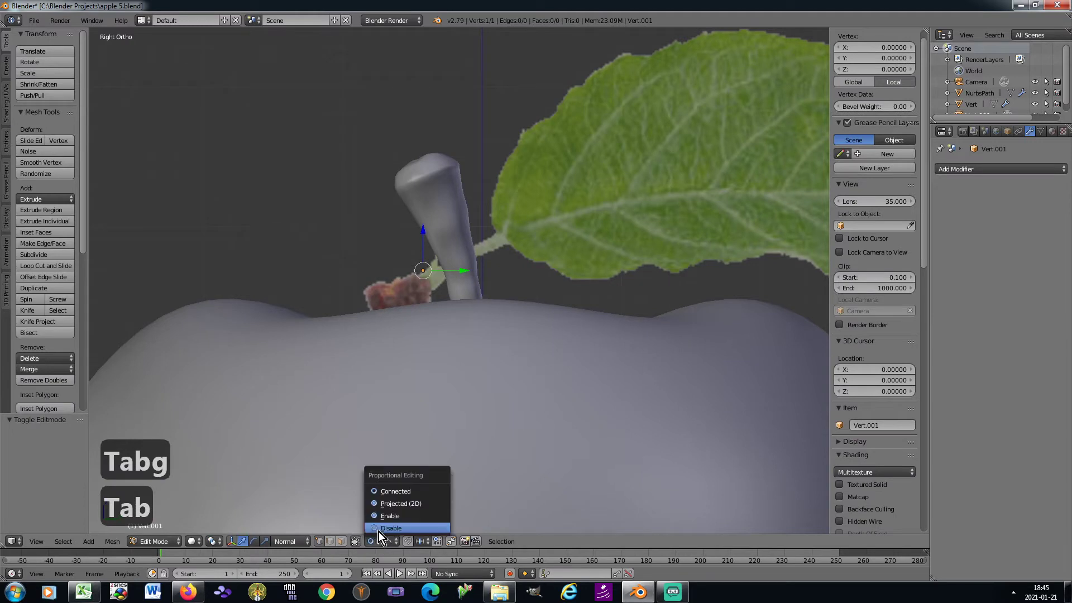
key("e")
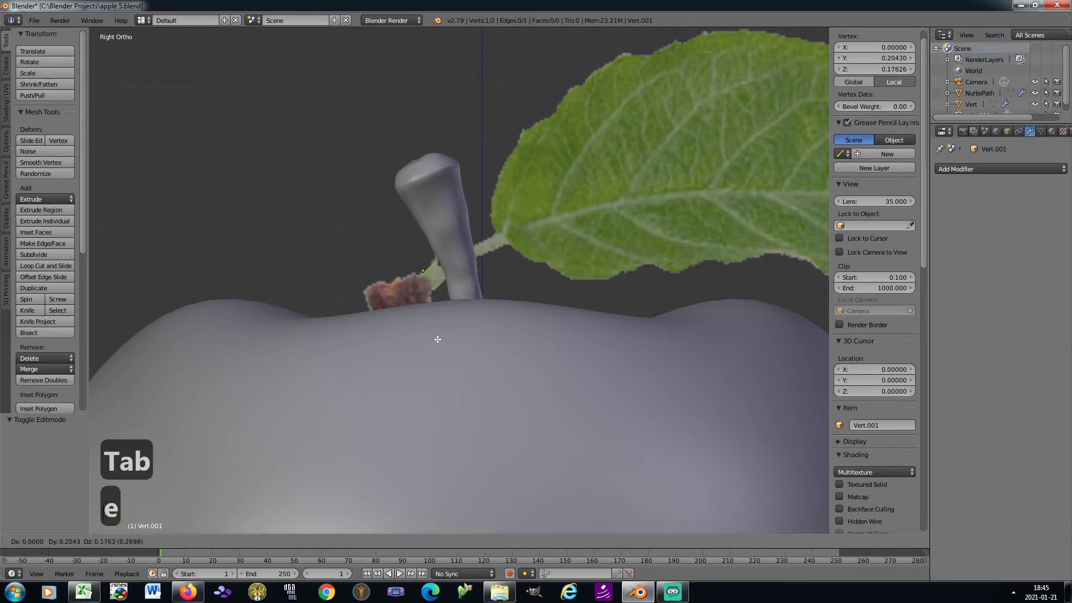
left_click(424, 348)
key("Tab")
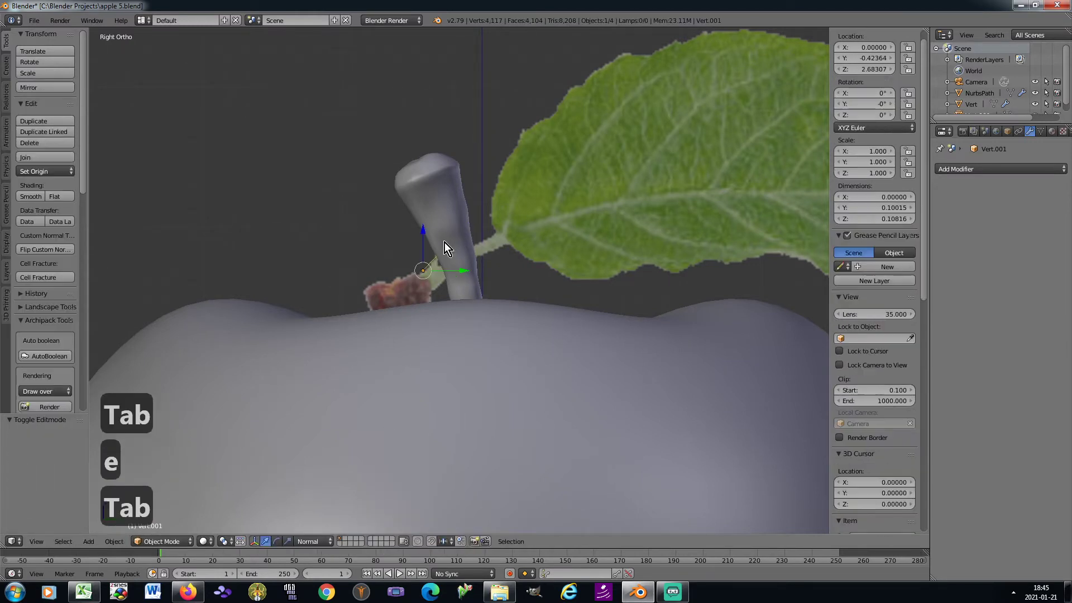
Step: Hide the stem object and open the leaf stalk mesh in Edit Mode
right_click(450, 202)
left_click(1034, 93)
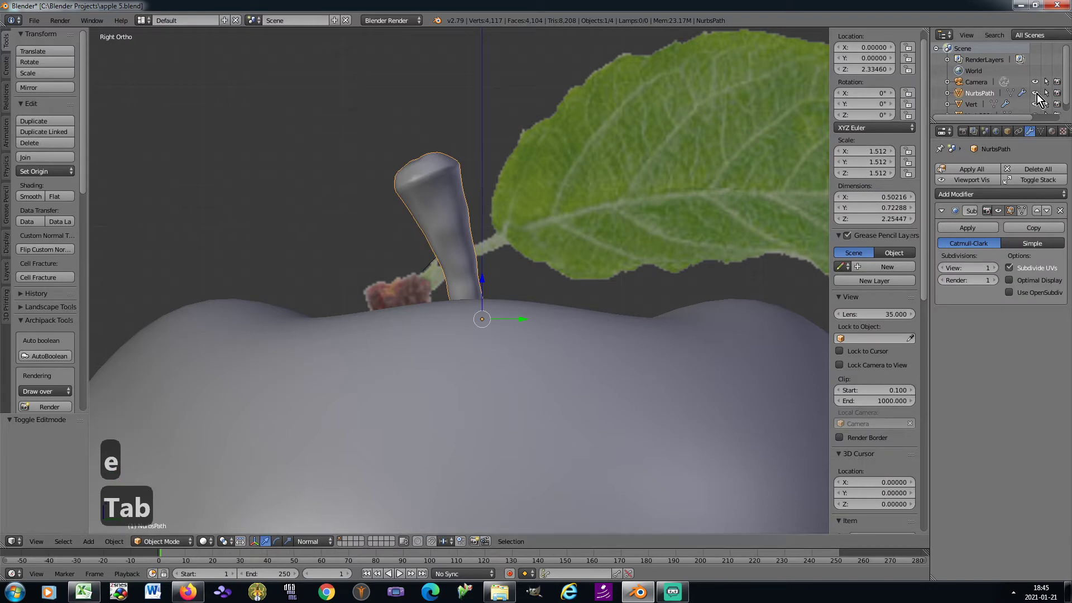
right_click(435, 260)
key("Tab")
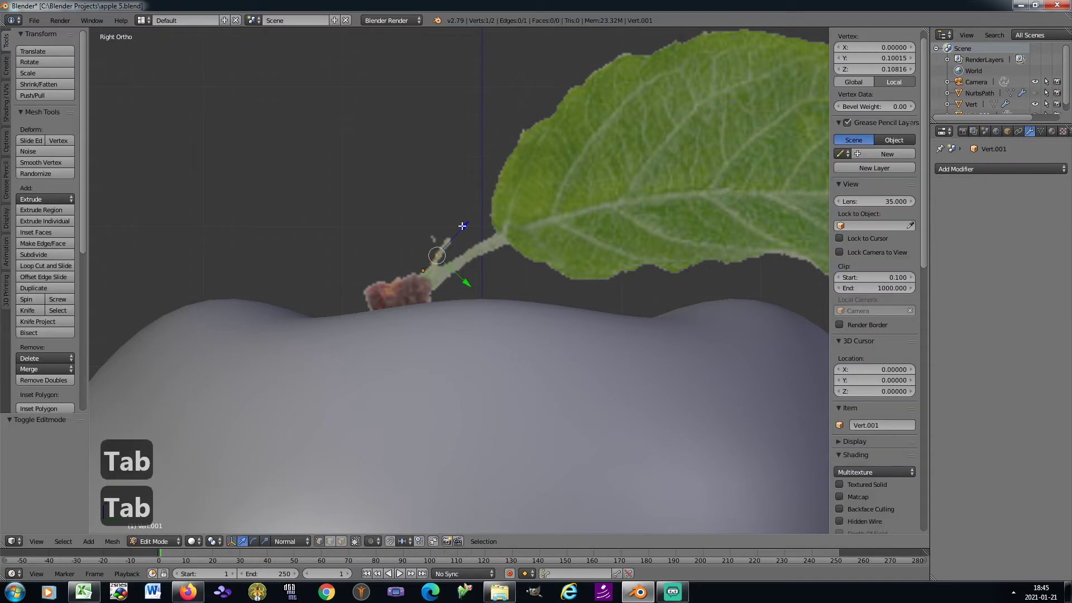
Step: Move the stalk's end vertex onto its upper edge and extrude two more vertices along that edge to the leaf base
scroll(458, 252, "up", 1)
key("g")
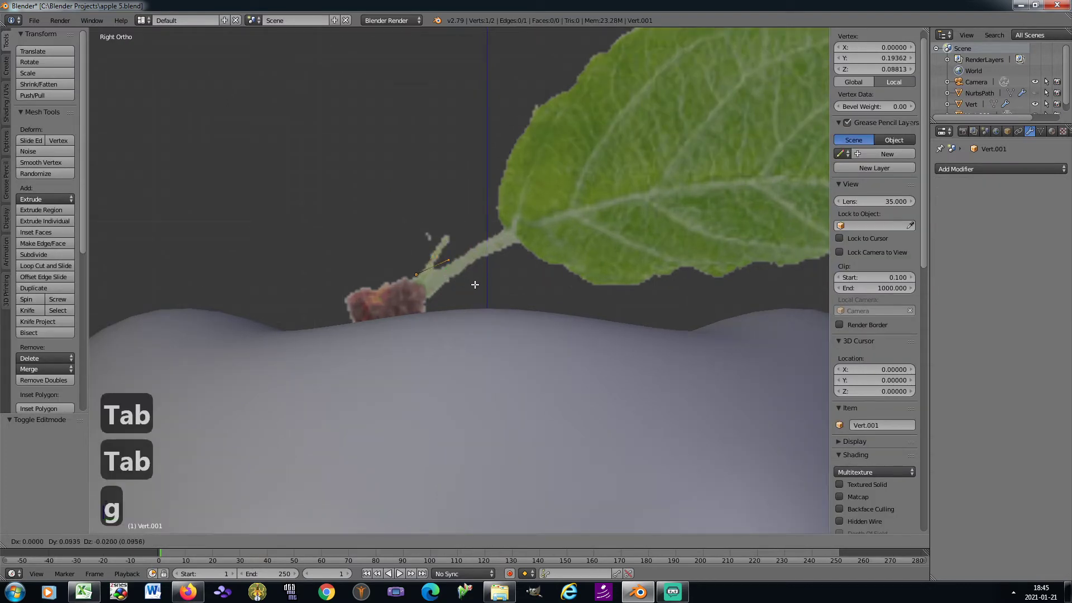
left_click(476, 278)
key("e")
left_click(501, 268)
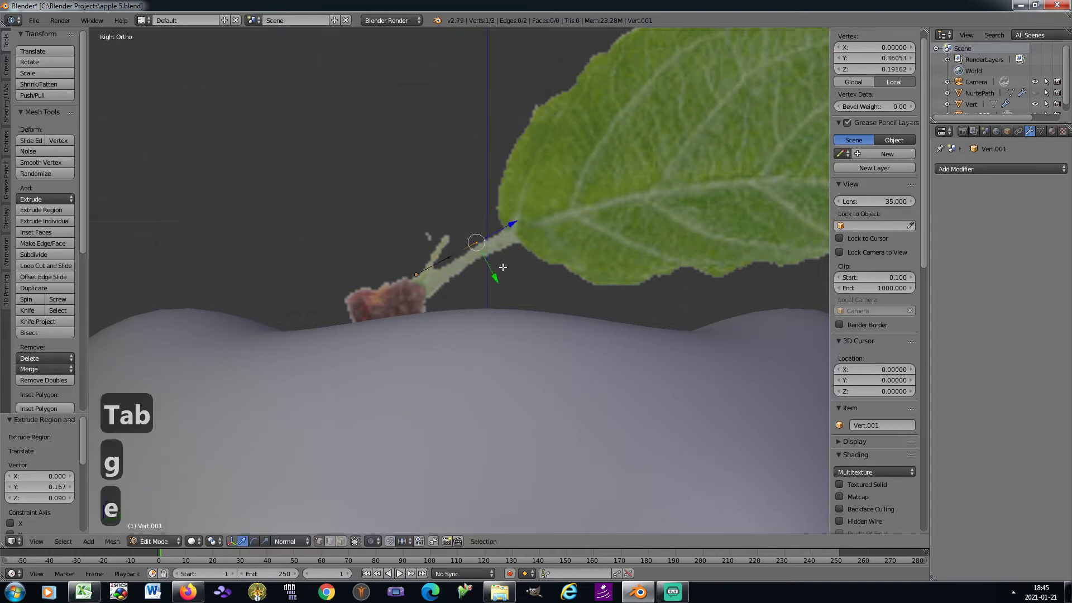
key("e")
left_click(530, 256)
Step: Extrude a chain of vertices from the leaf base around the rounded start of the leaf's upper edge
key("e")
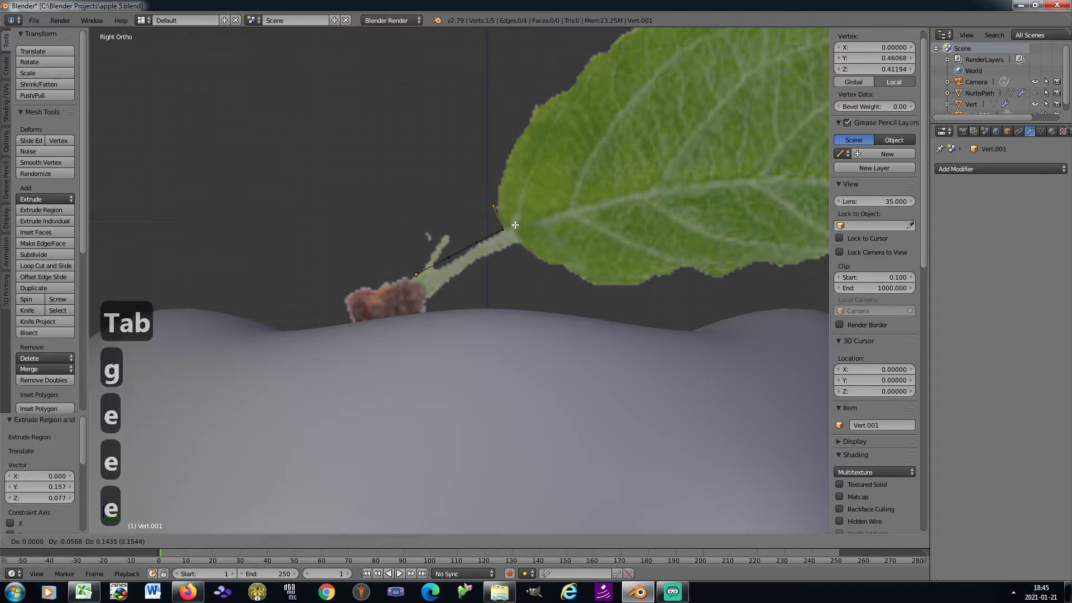
left_click(519, 229)
middle_click_drag(535, 210, 487, 285, "shift")
key("e")
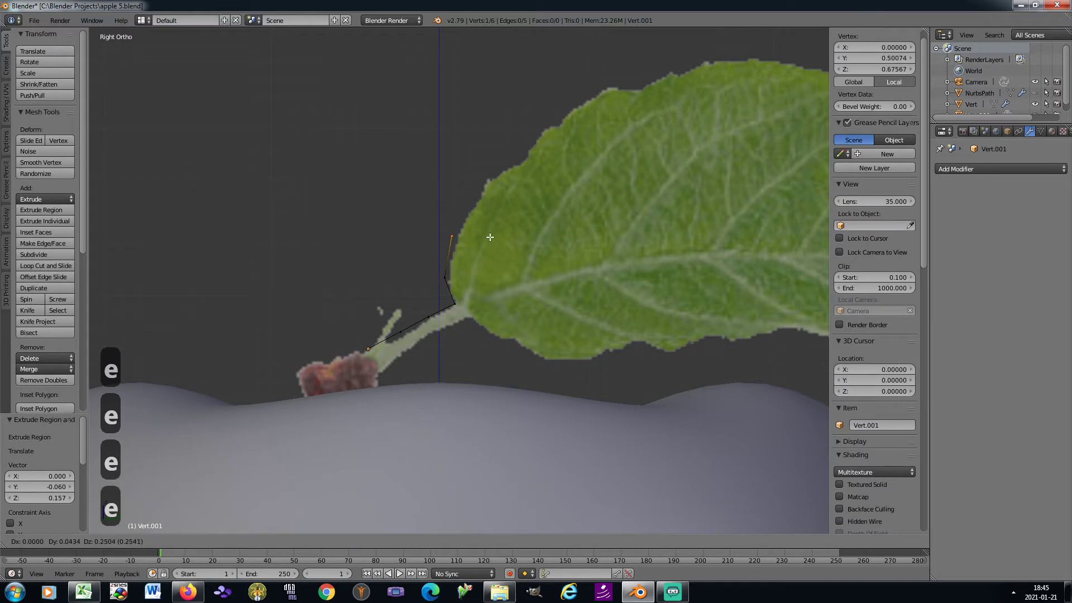
left_click(486, 235)
key("e")
left_click(503, 197)
key("e")
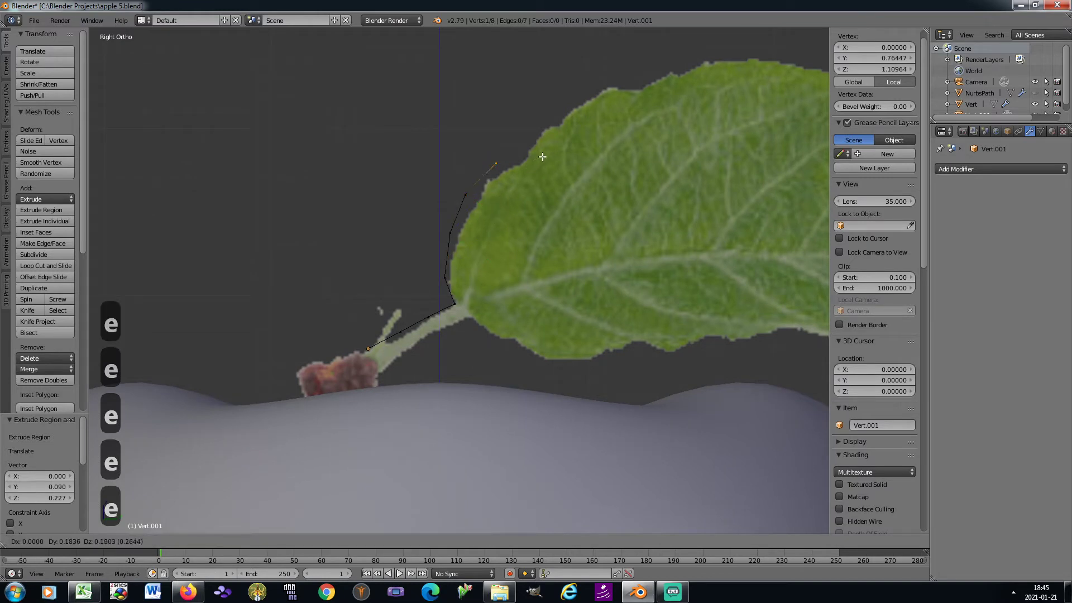
left_click(543, 156)
key("e")
left_click(589, 118)
Step: Continue extruding vertices along the leaf's upper edge to just past its highest point
middle_click_drag(596, 120, 483, 208, "shift")
key("e")
left_click(517, 181)
key("e")
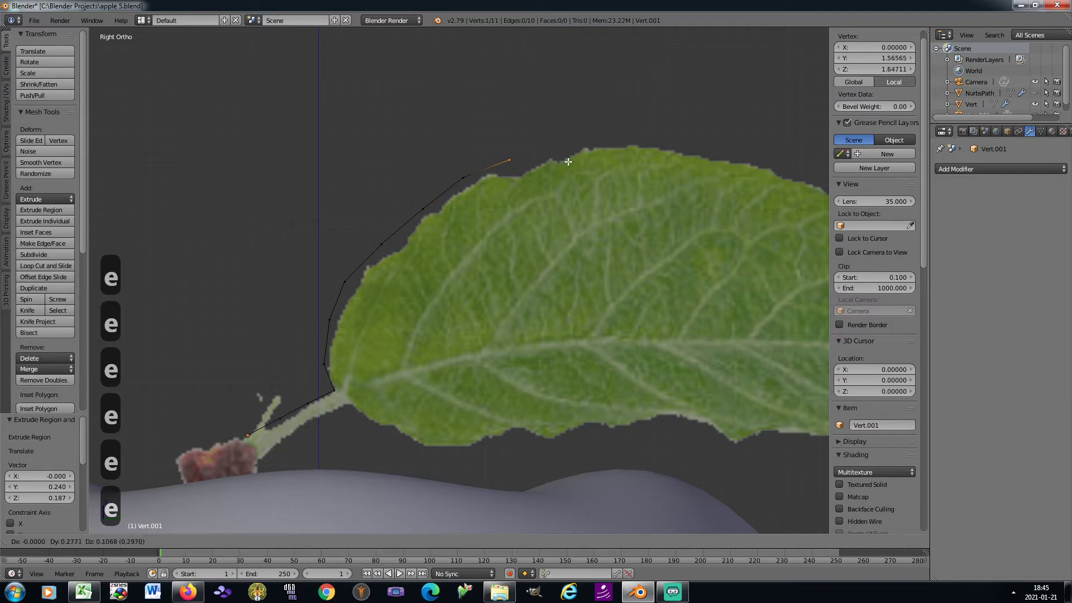
left_click(570, 161)
key("e")
left_click(595, 167)
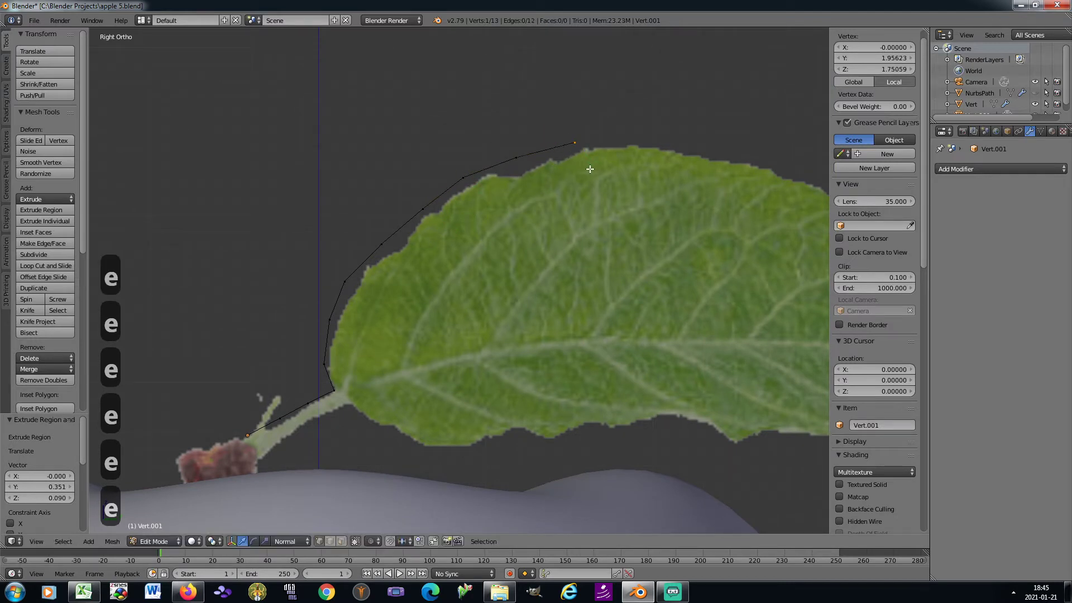
key("e")
left_click(652, 162)
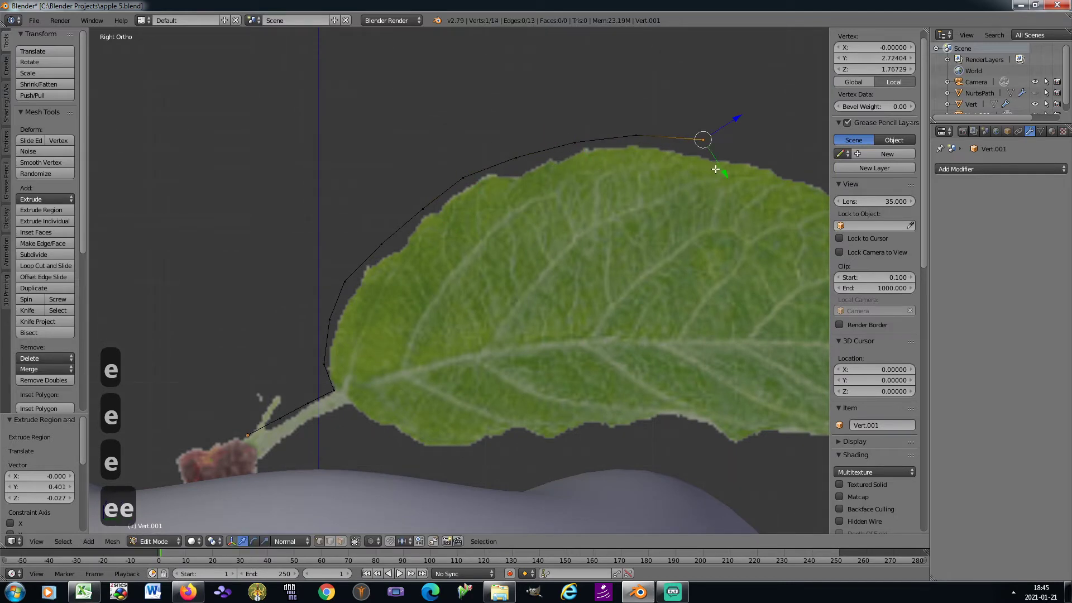
Step: Extrude vertices down the far part of the leaf's upper edge to just beyond the leaf tip
middle_click_drag(702, 139, 490, 124, "shift")
key("e")
left_click(595, 174)
key("e")
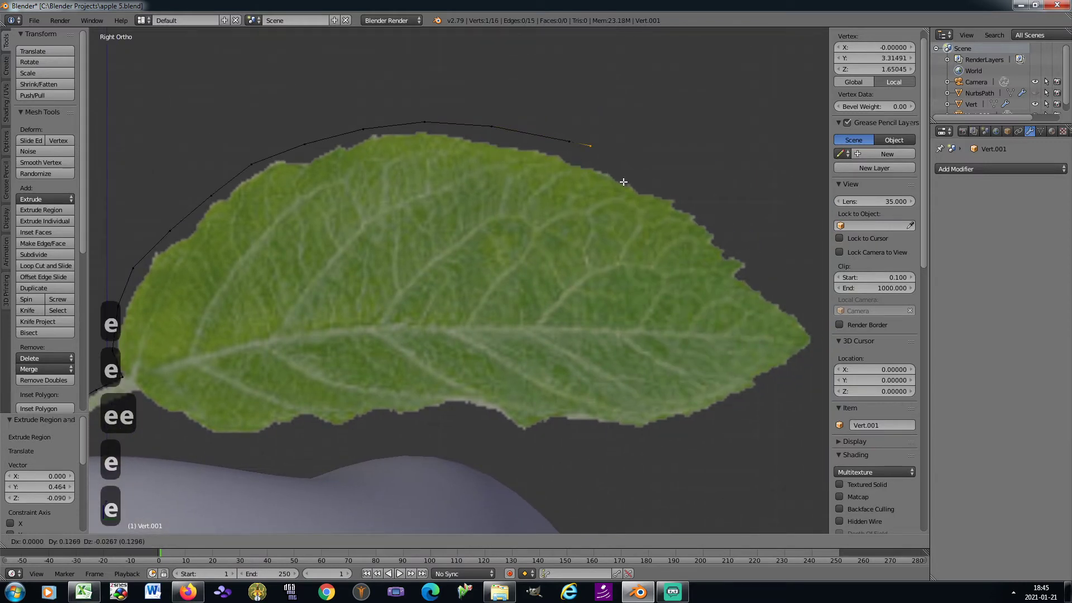
left_click(650, 198)
key("e")
left_click(716, 232)
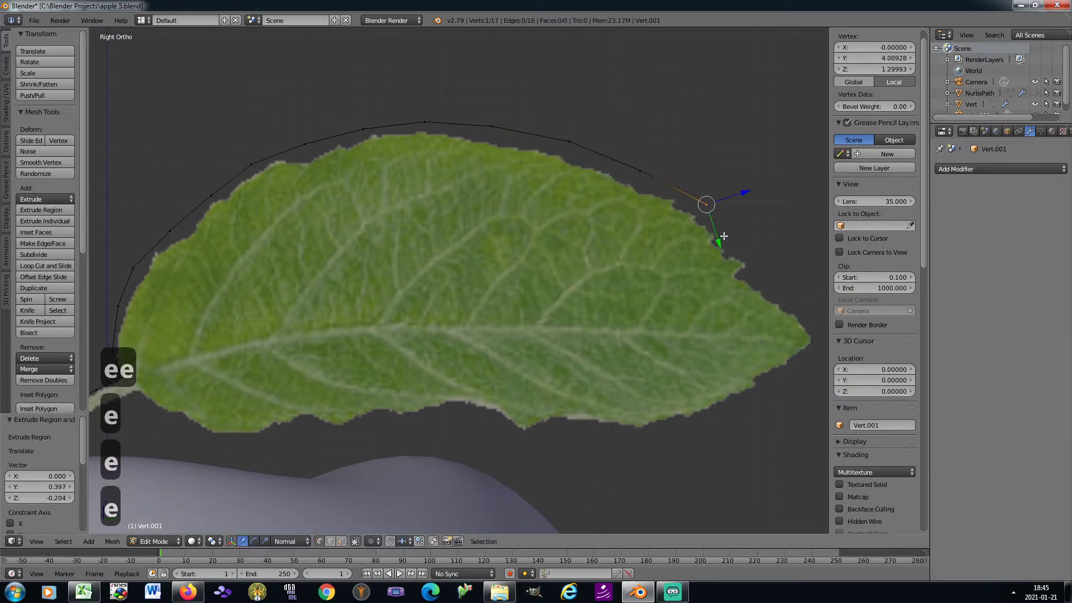
key("e")
left_click(773, 282)
middle_click_drag(747, 267, 641, 203, "shift")
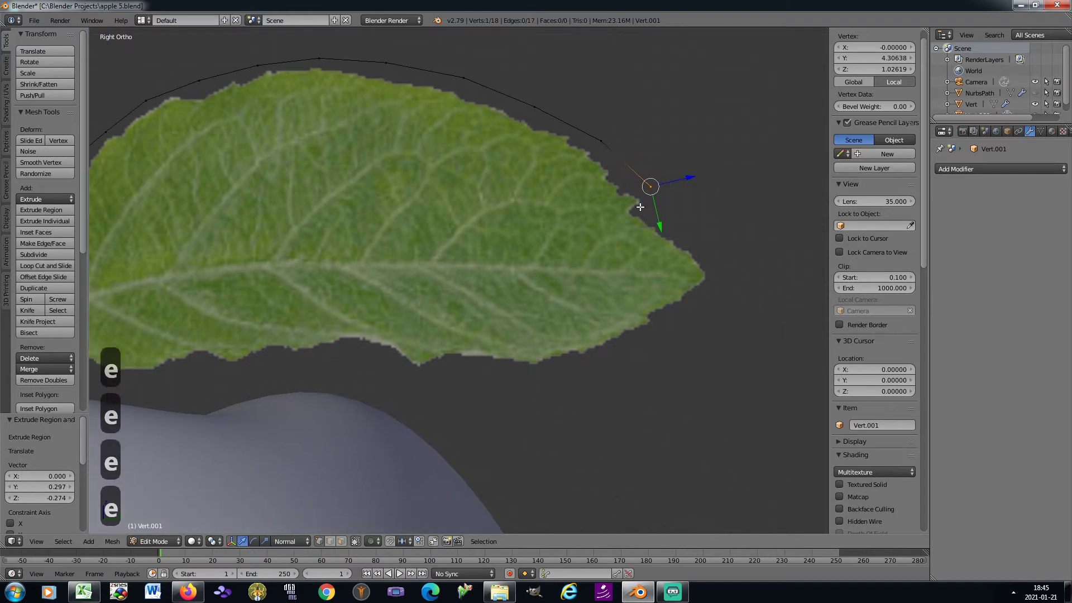
key("e")
left_click(685, 249)
key("e")
left_click(714, 301)
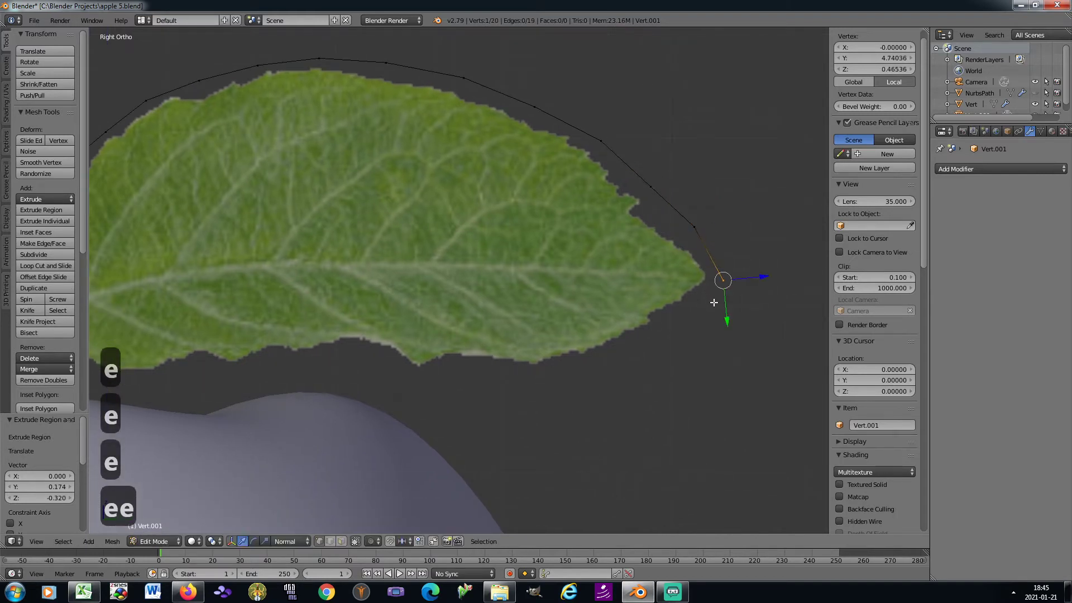
Step: Extrude vertices from the leaf tip back along the lower edge to about the middle of the leaf
key("e")
left_click(667, 350)
key("e")
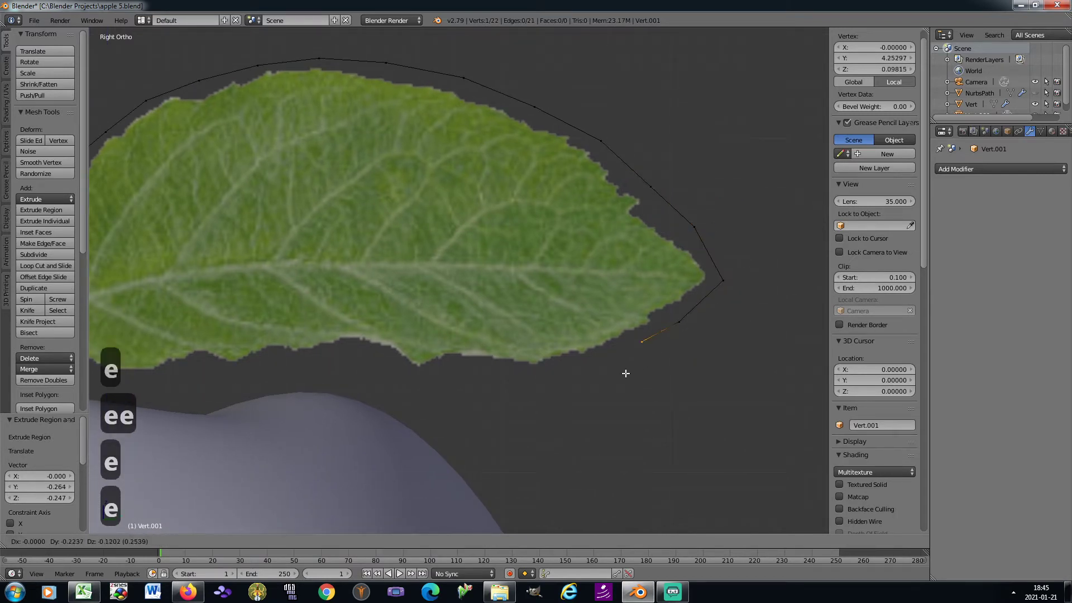
left_click(622, 375)
key("e")
left_click(567, 397)
key("e")
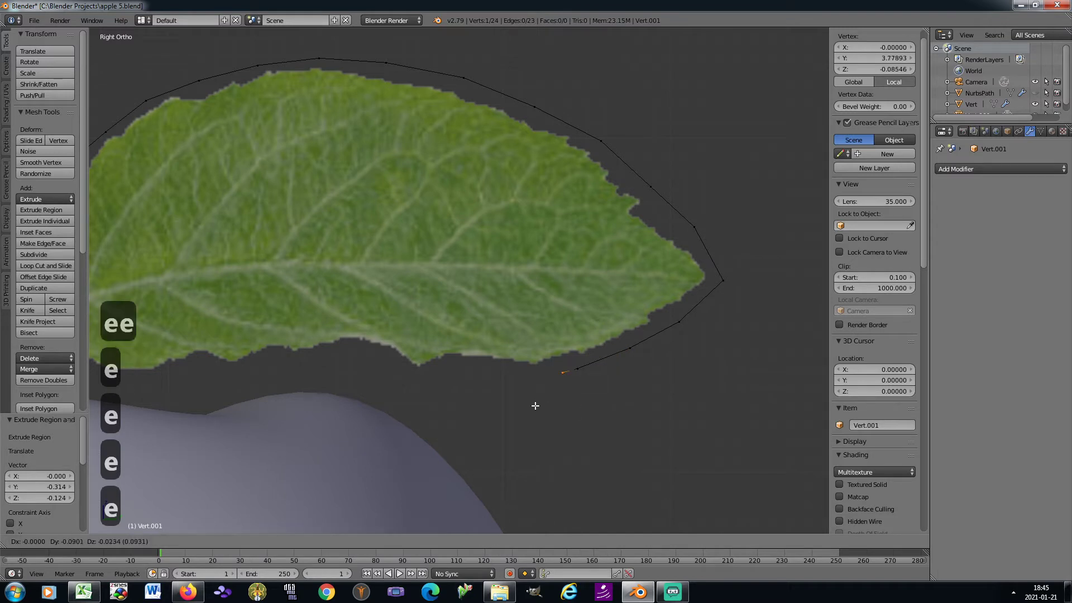
left_click(504, 409)
key("e")
left_click(438, 413)
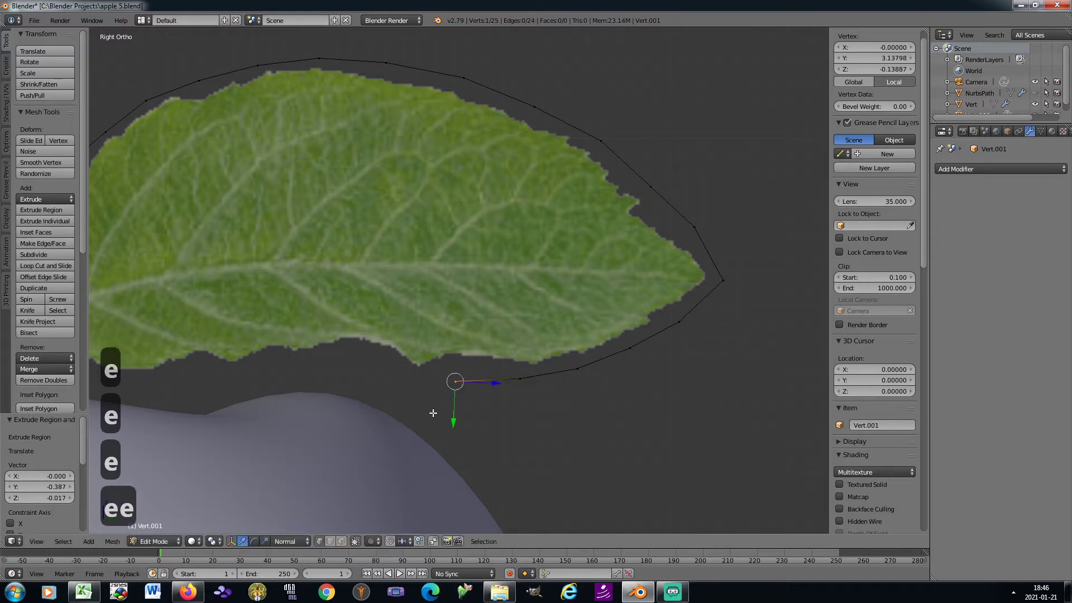
key("e")
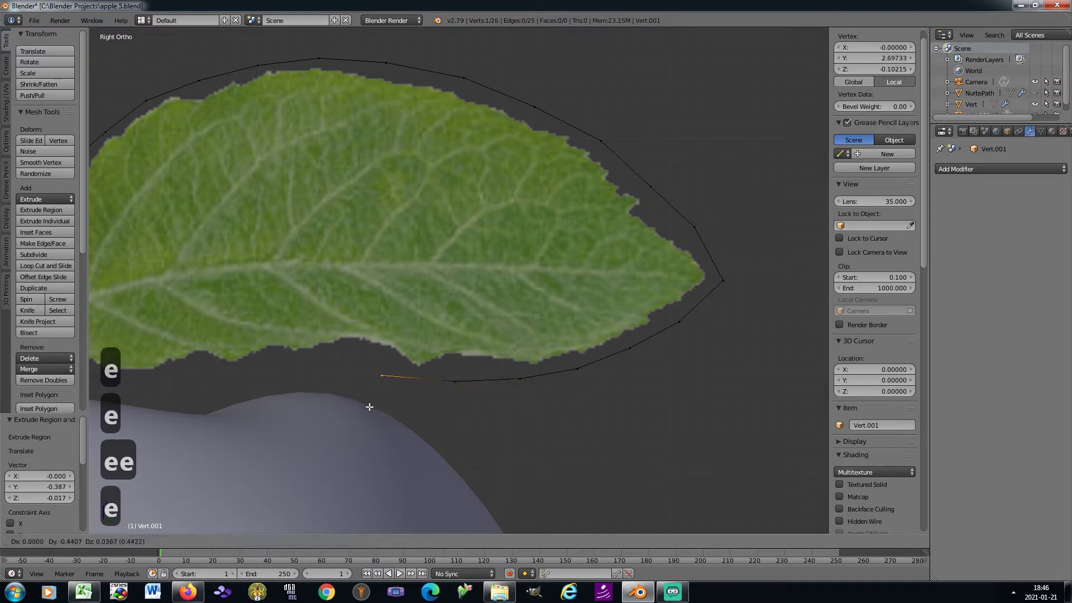
left_click(368, 406)
Step: Extrude the outline along the rest of the leaf's lower edge back to where the leaf meets the stalk
middle_click_drag(359, 393, 532, 382, "shift")
key("e")
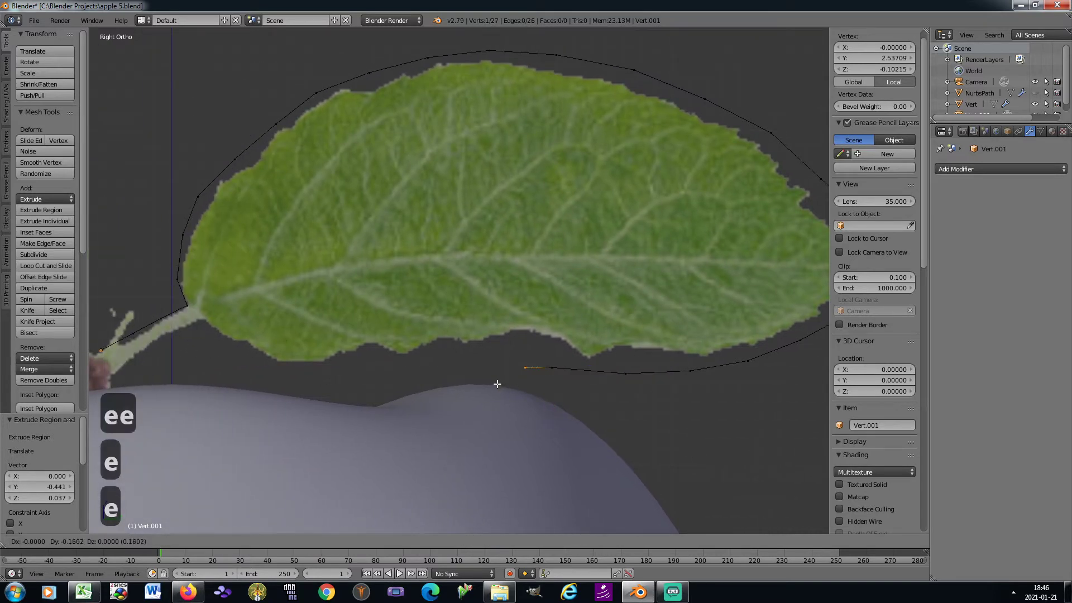
left_click(454, 376)
key("e")
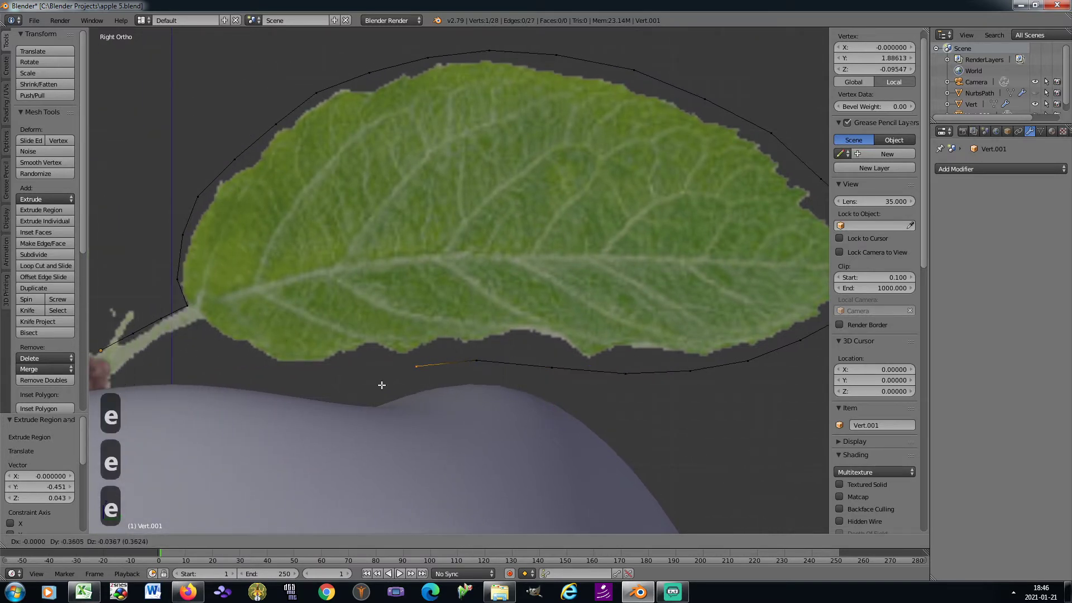
left_click(392, 390)
key("e")
left_click(326, 398)
key("e")
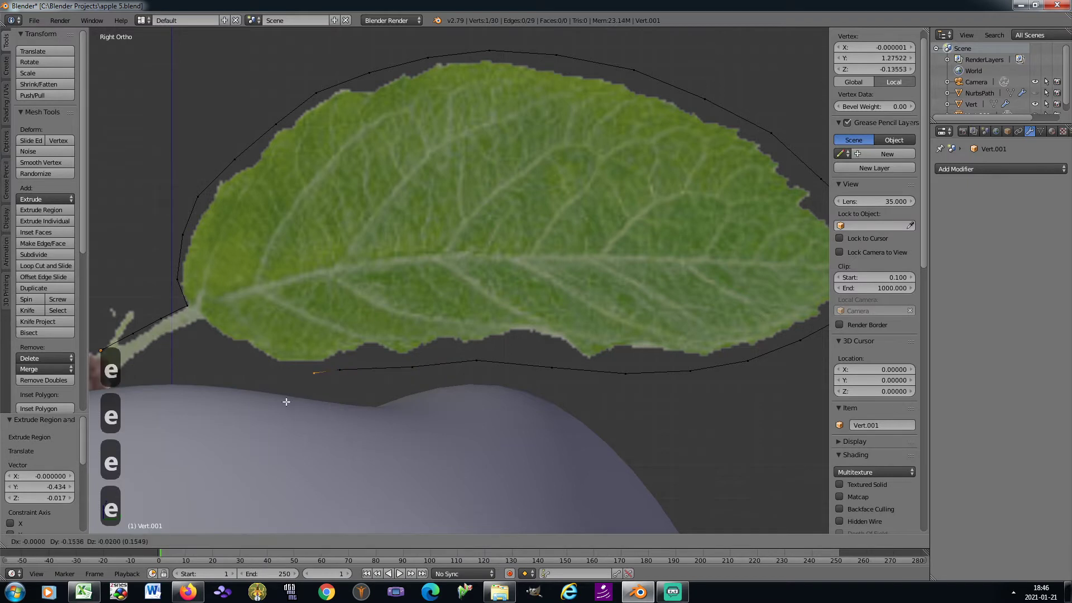
left_click(257, 405)
key("e")
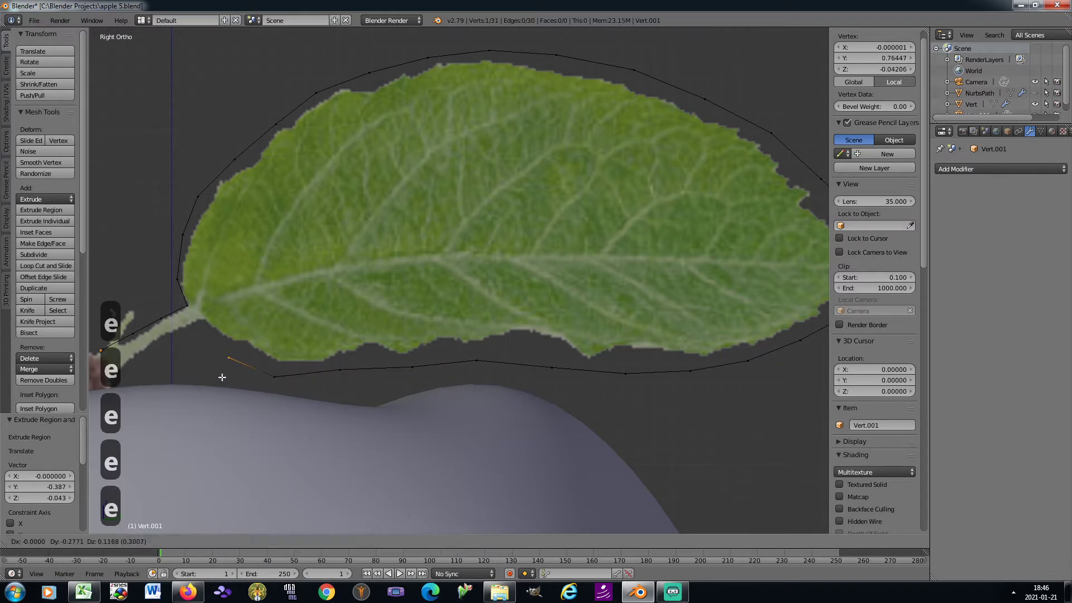
left_click(220, 376)
key("e")
left_click(198, 346)
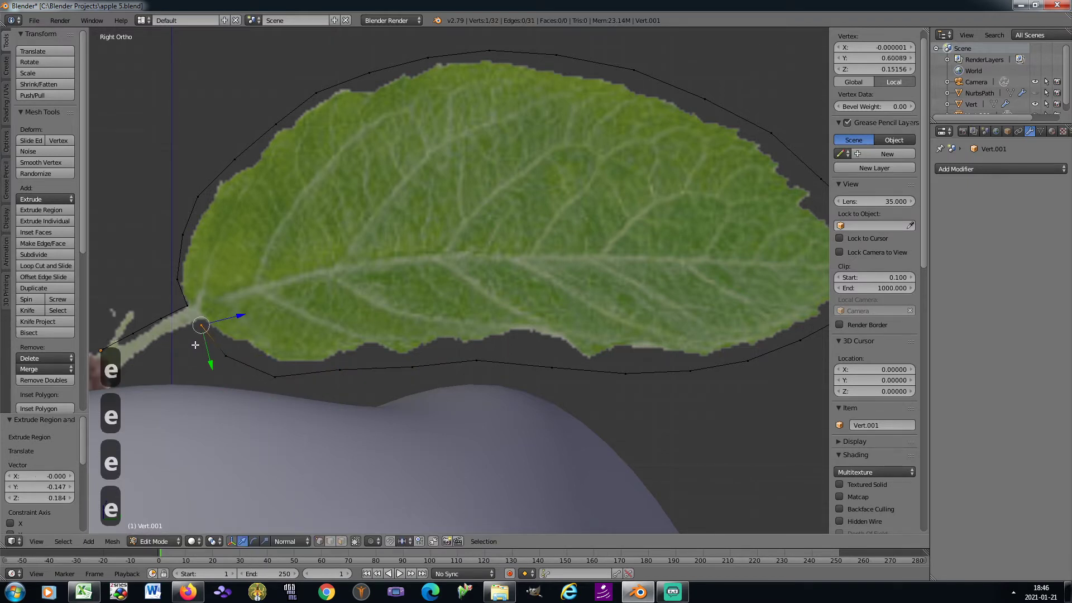
Step: Extrude three vertices along the stalk's lower edge down to the stalk base
middle_click_drag(197, 346, 369, 323, "shift")
key("e")
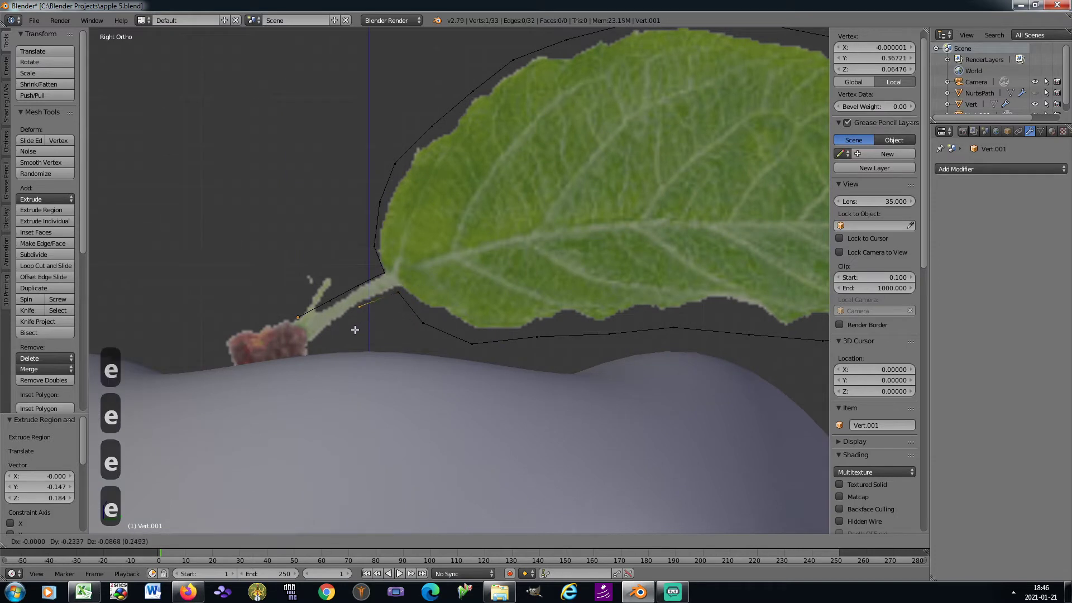
left_click(364, 327)
key("e")
left_click(332, 346)
key("e")
left_click(300, 362)
Step: Close the outline with an edge across the stalk base and fill the first stalk section with a face
right_click(296, 317, "shift")
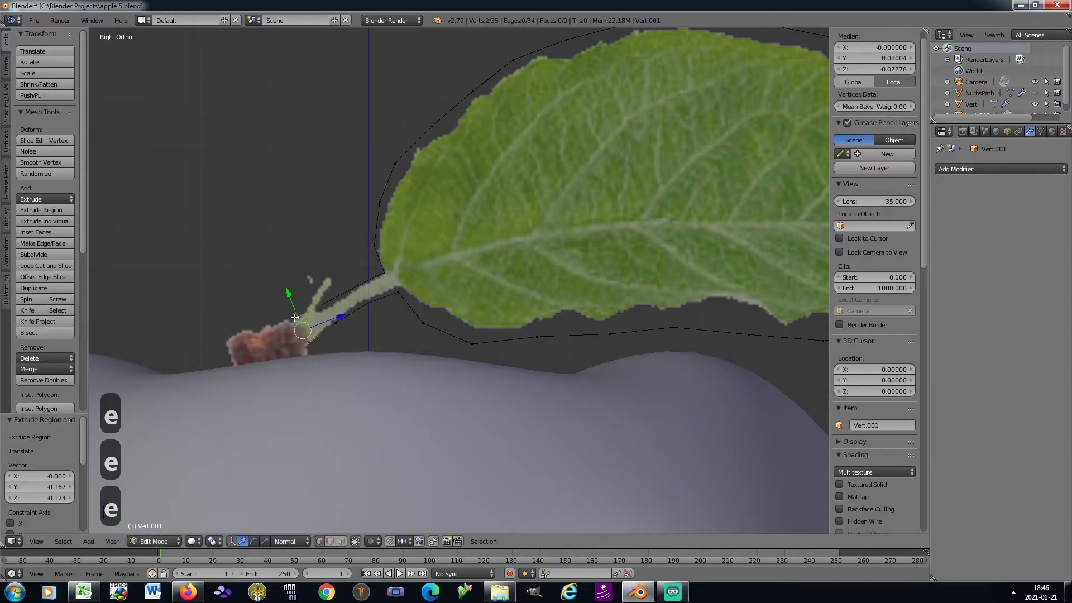
key("f")
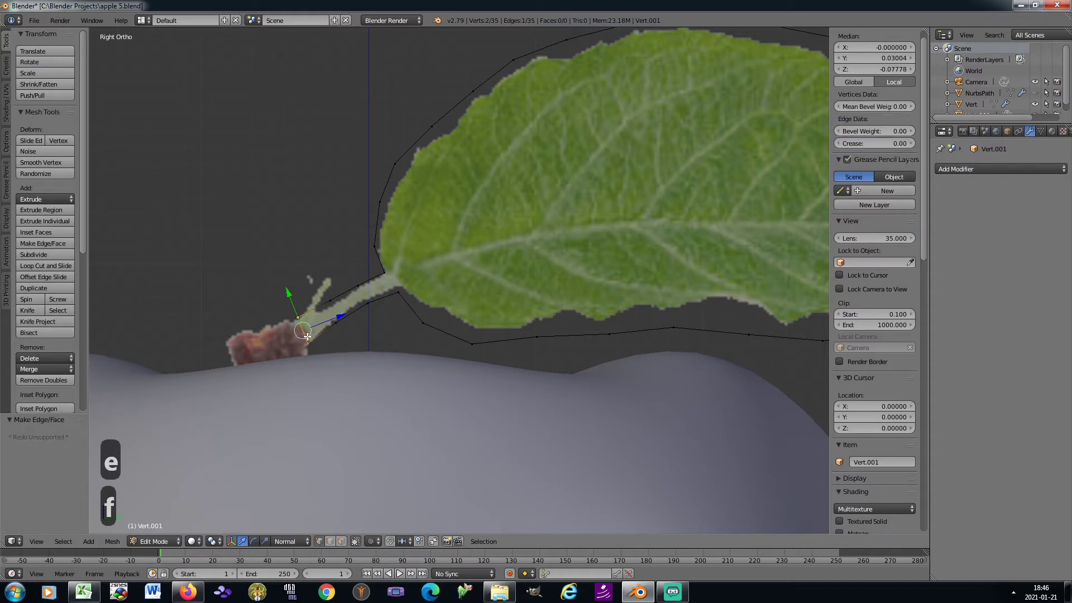
right_click(328, 305, "shift")
right_click(336, 320, "shift")
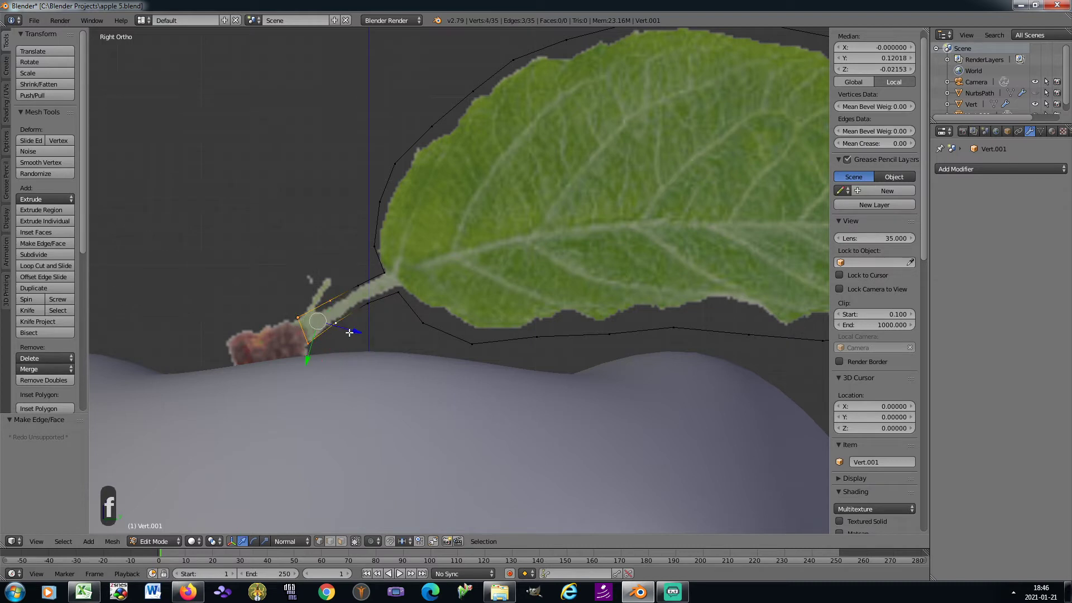
key("f")
key("a")
Step: Fill the two remaining stalk sections up to the leaf base with faces
key("c")
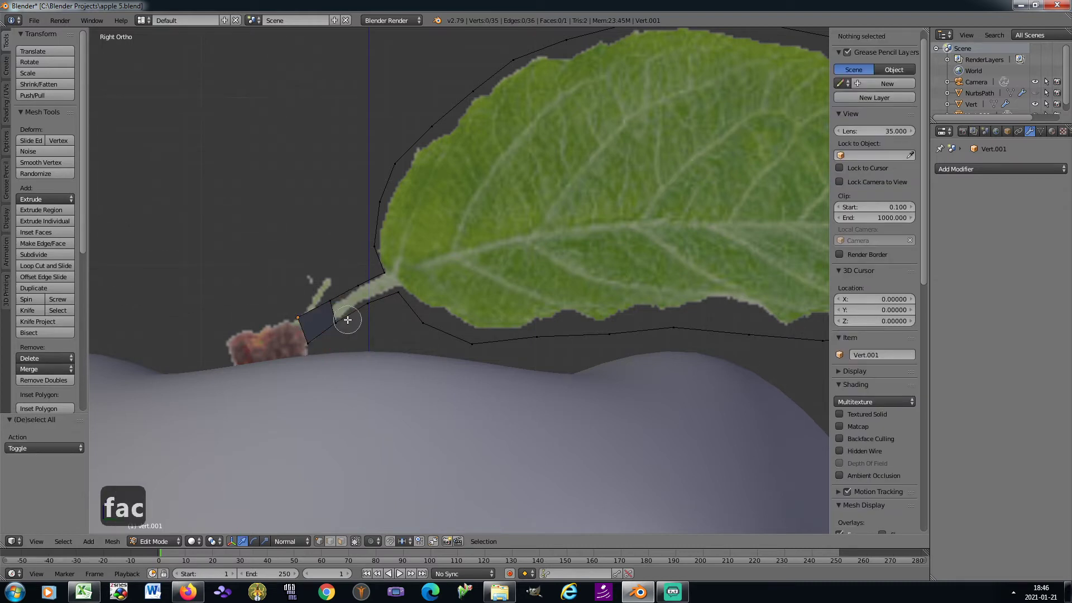
left_click(351, 311)
mouse_move(356, 309)
left_mouse_down()
mouse_move(346, 294)
mouse_move(335, 301)
mouse_move(389, 281)
left_mouse_up()
right_click(335, 301)
key("f")
key("a")
key("c")
right_click(390, 283)
key("f")
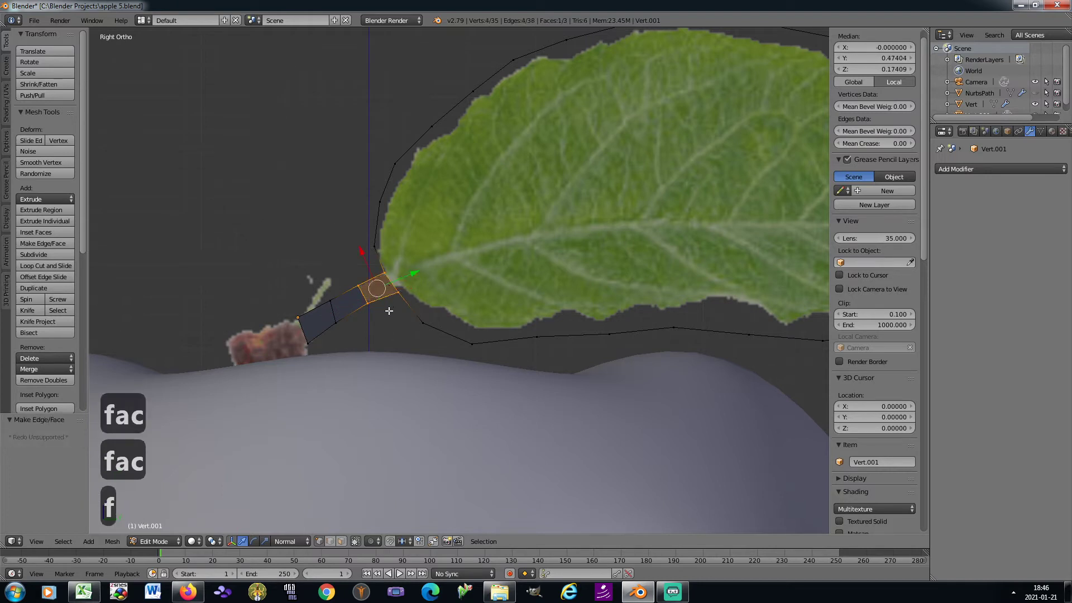
key("a")
Step: Select the leaf outline vertices, try Grid Fill on them, and fill the outline with a single face
scroll(387, 312, "down", 2)
middle_click_drag(386, 311, 323, 310, "shift")
key("c")
mouse_move(334, 282)
left_mouse_down()
mouse_move(341, 190)
mouse_move(450, 124)
mouse_move(612, 112)
mouse_move(762, 193)
mouse_move(806, 262)
mouse_move(708, 318)
mouse_move(354, 322)
left_mouse_up()
right_click(354, 322)
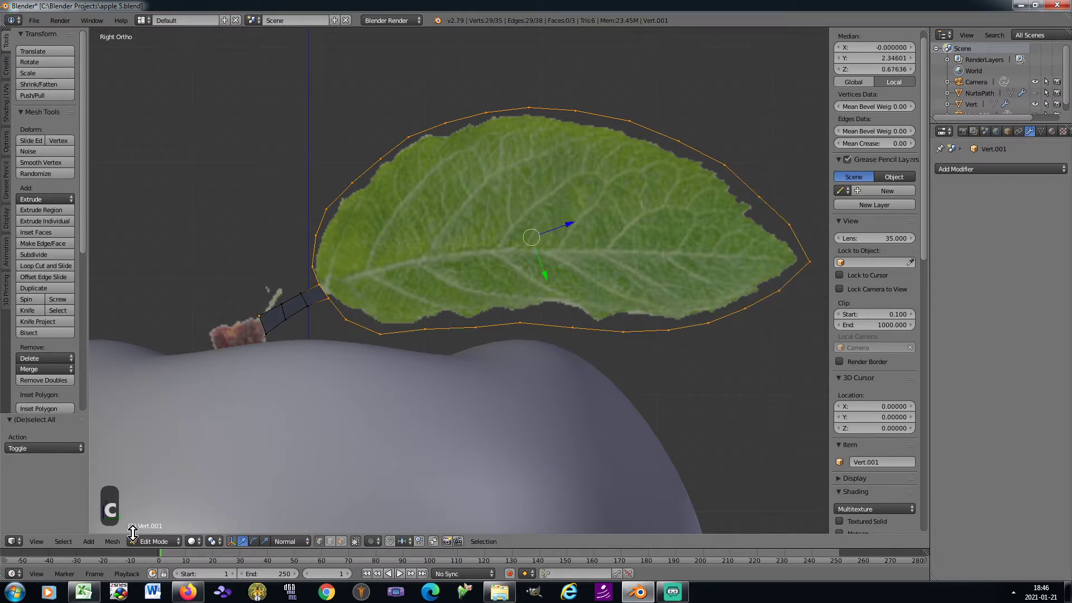
left_click(113, 541)
mouse_move(146, 373)
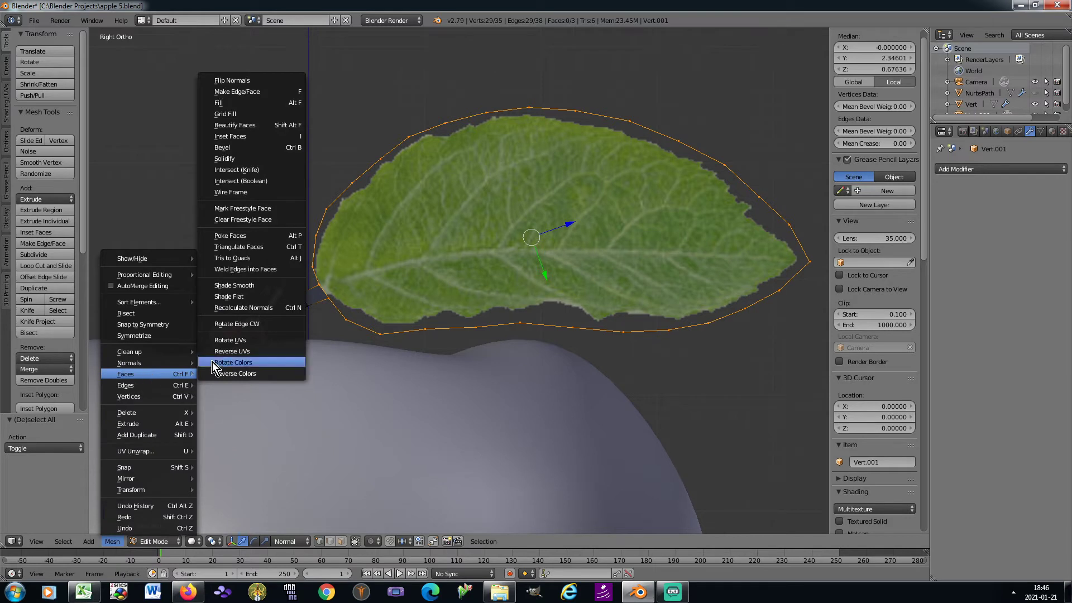
left_click(236, 114)
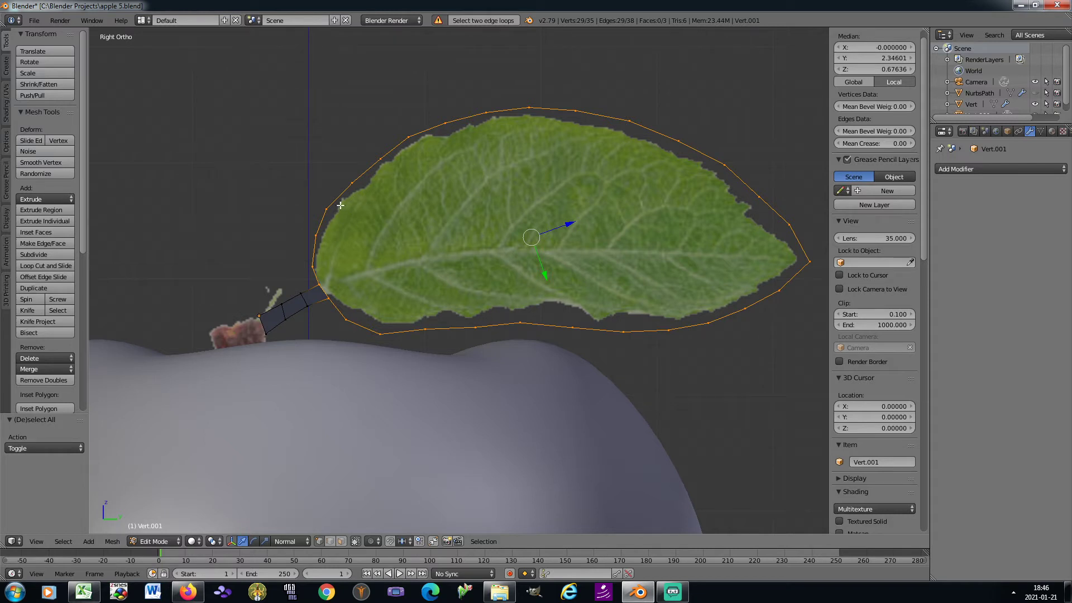
key("f")
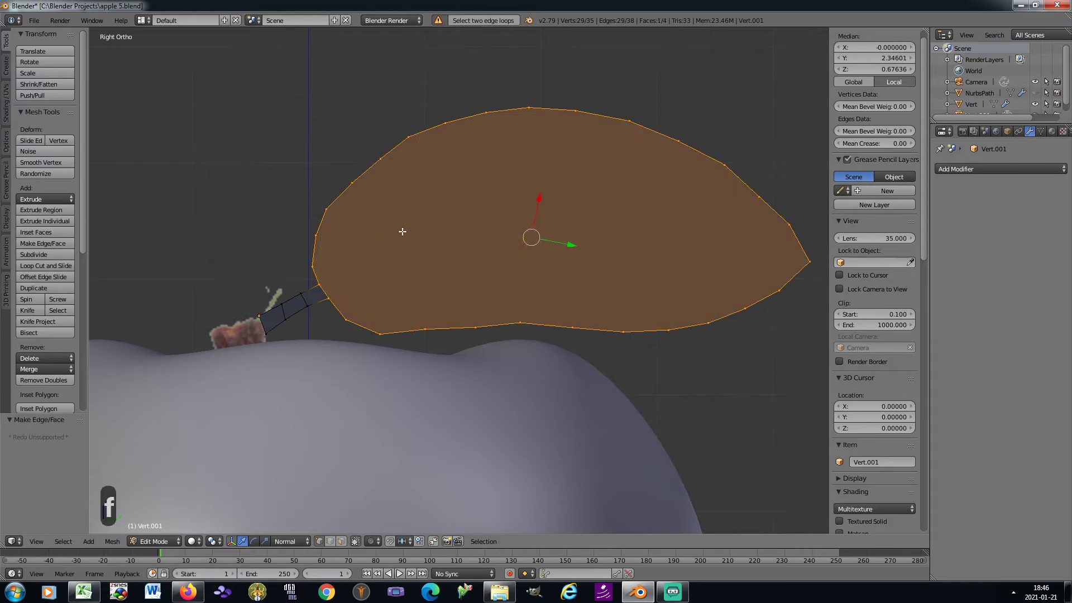
Step: Join three pairs of upper and lower leaf outline vertices with crosswise edges, from near the leaf base to its middle
right_click(352, 182)
right_click(428, 329, "shift")
key("f")
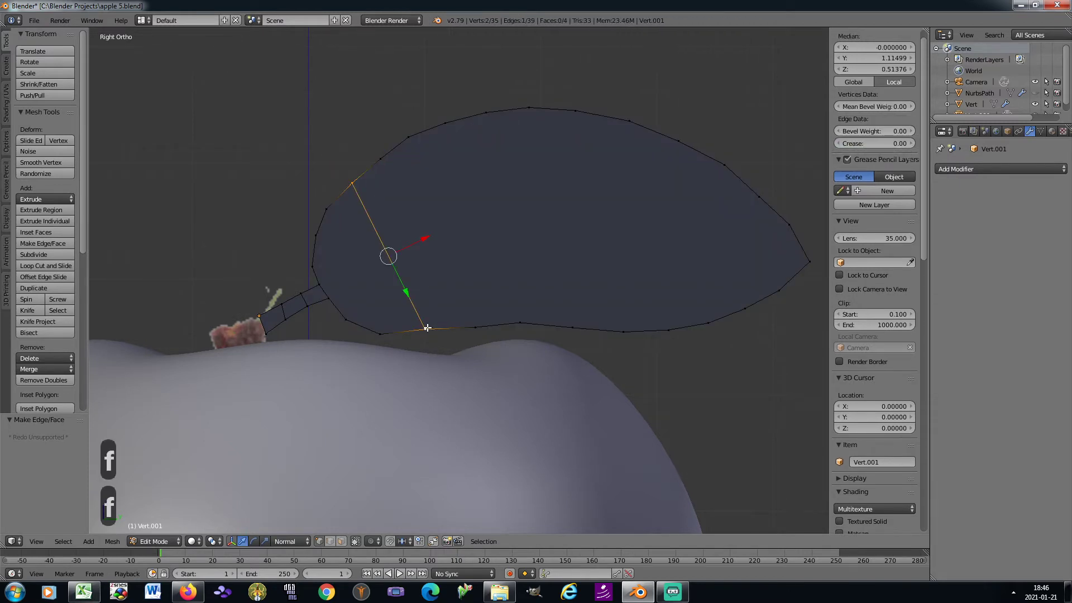
right_click(418, 144)
right_click(451, 129)
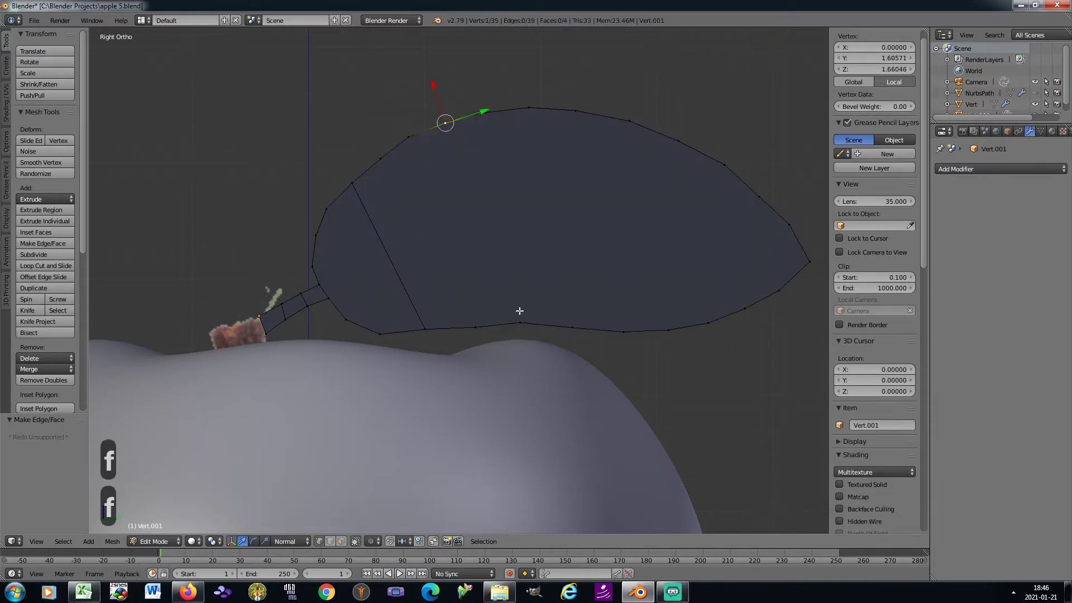
right_click(475, 327, "shift")
key("f")
right_click(530, 107)
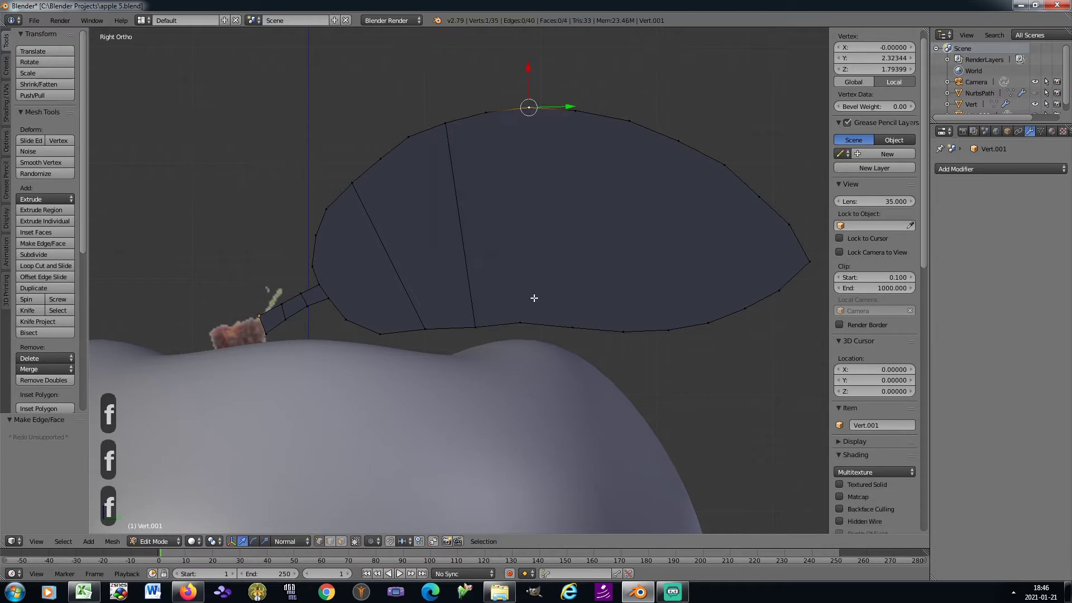
right_click(521, 324, "shift")
key("f")
Step: Add three more crosswise edges between opposite outline vertices just past the middle of the leaf
right_click(572, 327)
right_click(580, 114, "shift")
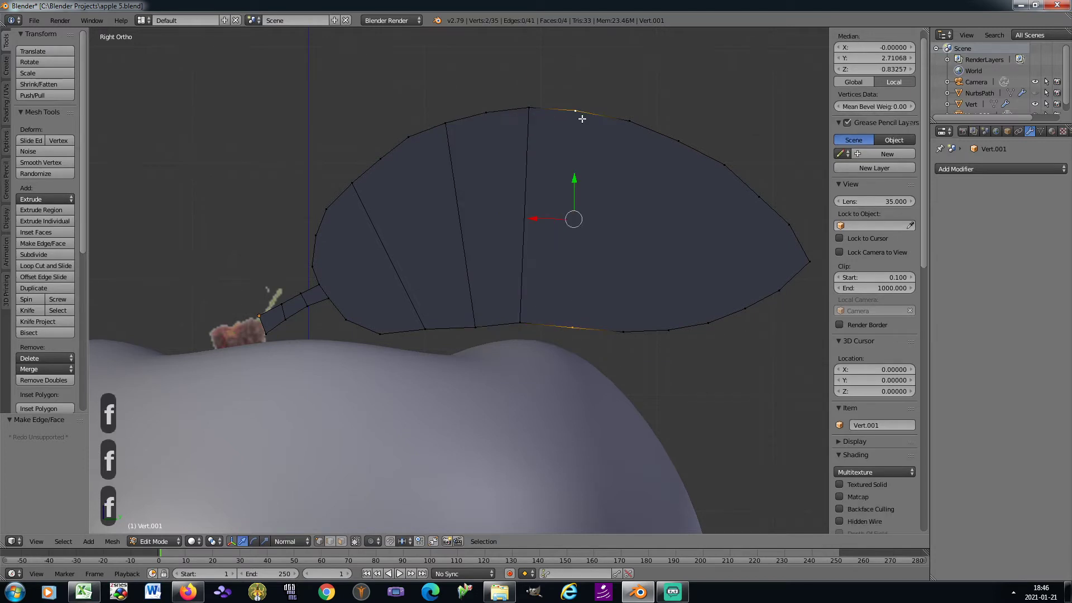
key("f")
right_click(631, 121)
right_click(622, 329, "shift")
key("f")
right_click(668, 330)
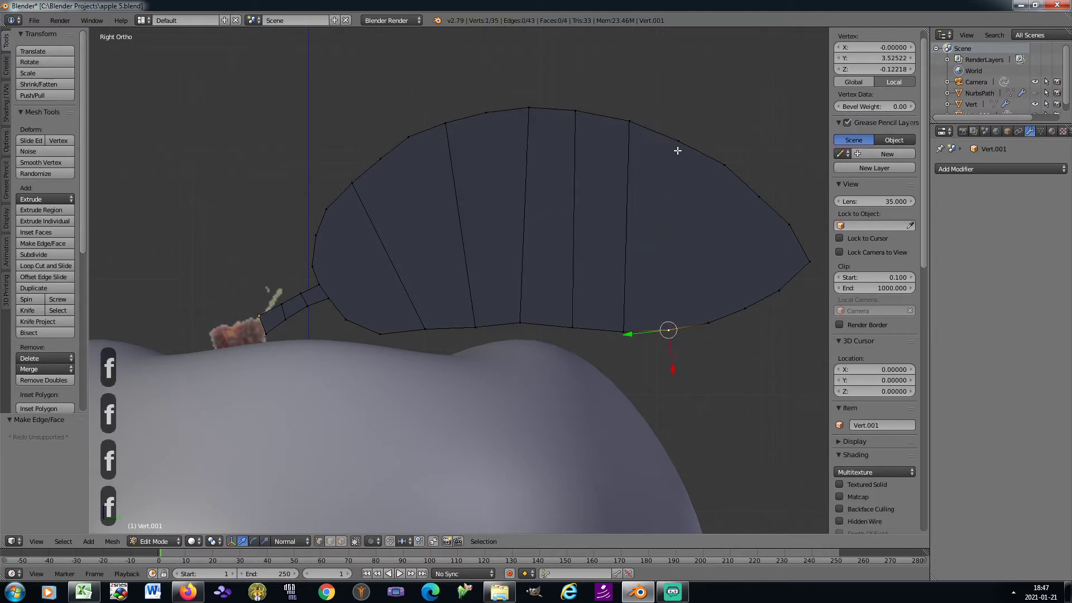
right_click(679, 142, "shift")
key("f")
Step: Connect the remaining opposite outline vertices toward the leaf tip with three crosswise edges
right_click(725, 164)
right_click(708, 323, "shift")
key("f")
right_click(745, 307)
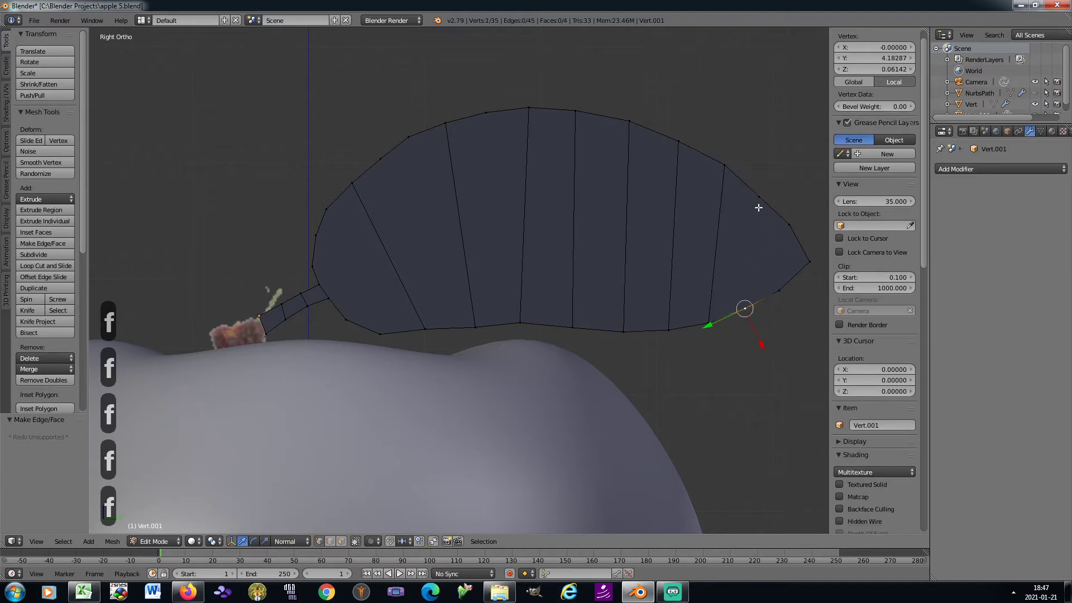
right_click(759, 197, "shift")
key("f")
right_click(788, 225)
right_click(779, 290, "shift")
key("f")
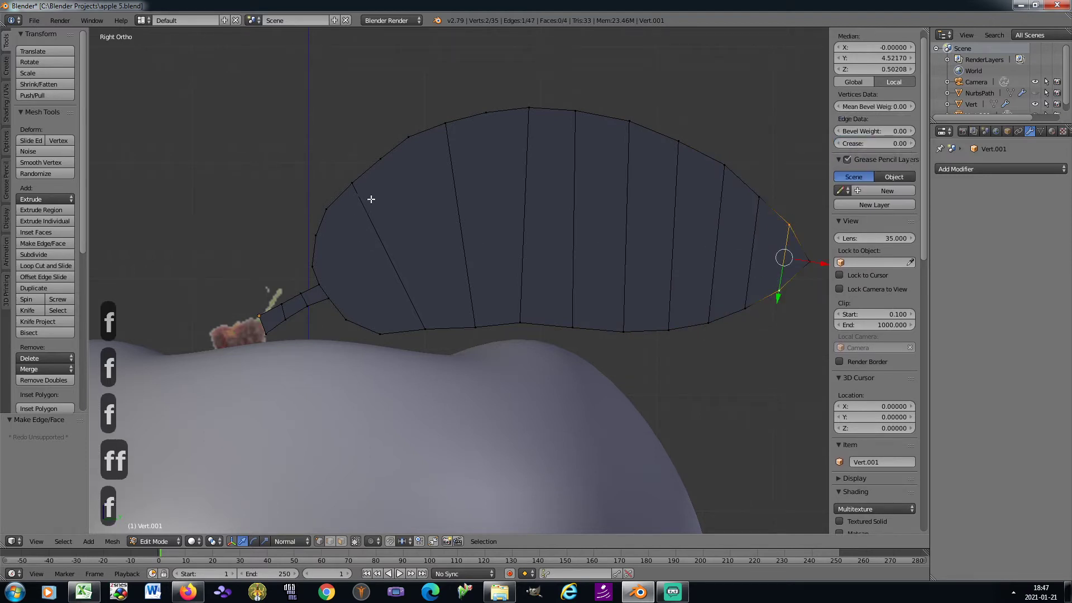
Step: Add a crosswise edge at the leaf base, plus two lengthwise edges through the upper part and along the lower margin
right_click(380, 334)
right_click(316, 235, "shift")
key("f")
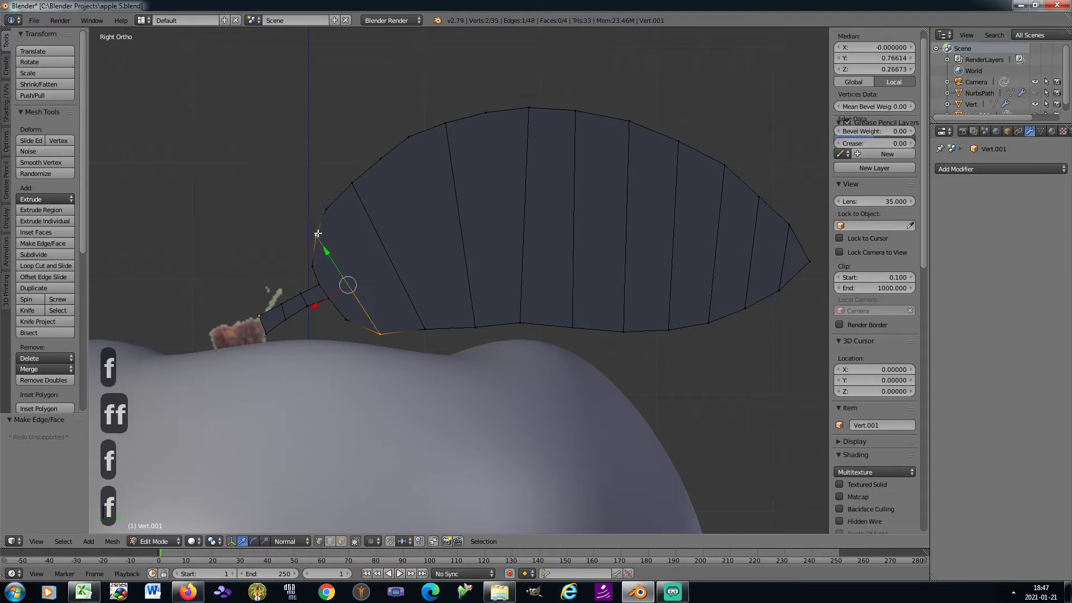
right_click(313, 264)
right_click(723, 167, "shift")
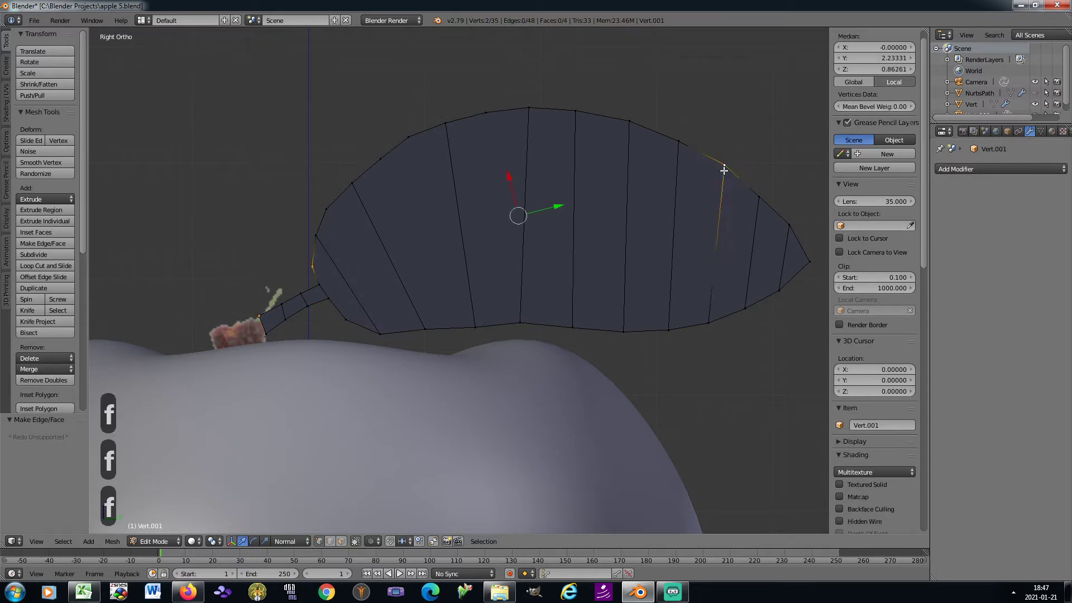
key("f")
right_click(349, 318)
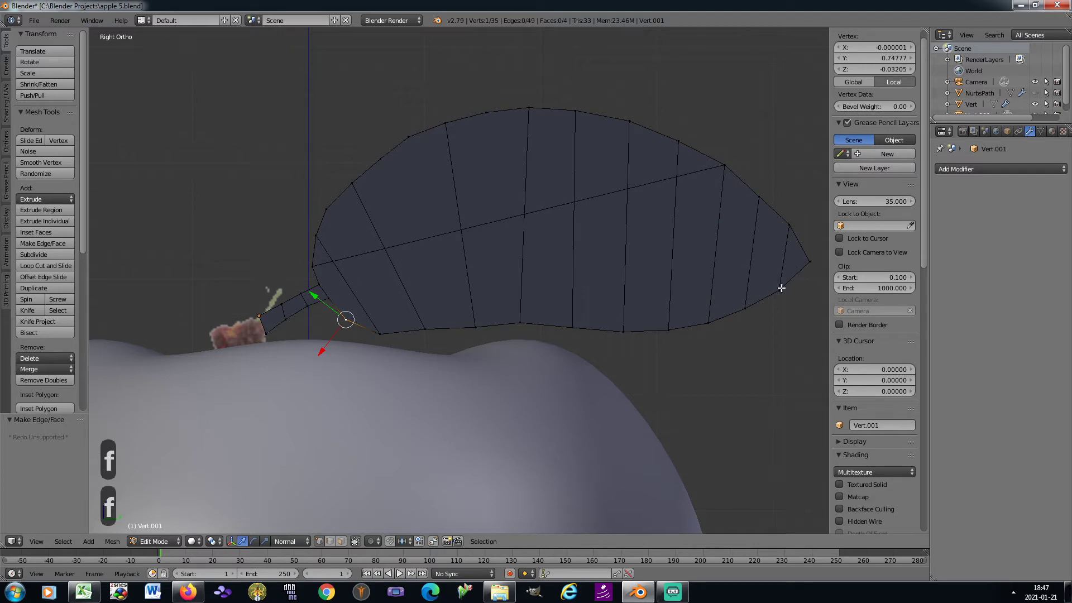
right_click(781, 289, "shift")
key("f")
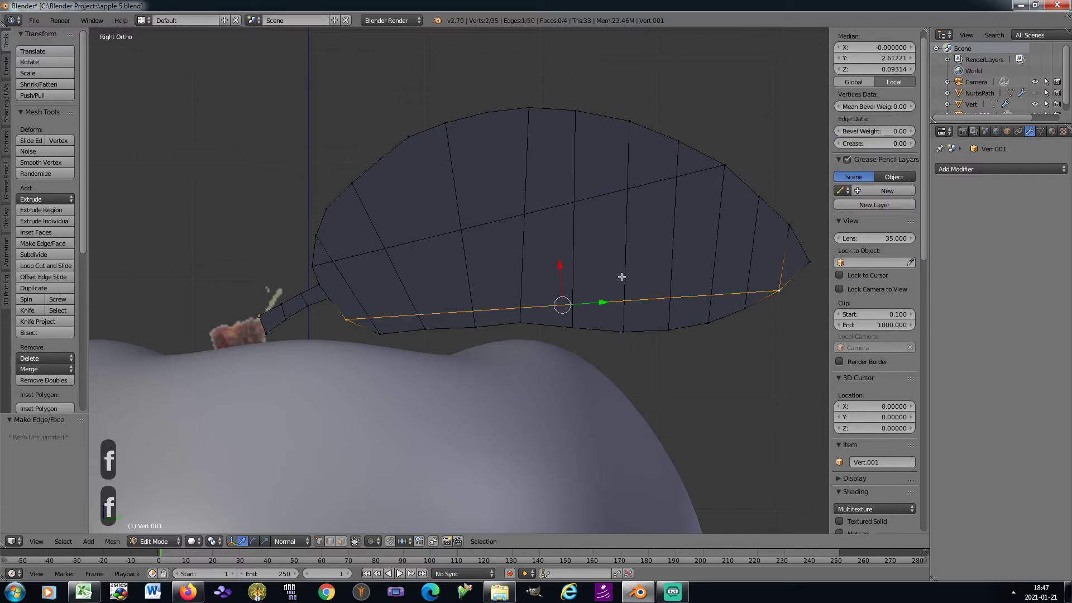
Step: Add three more lengthwise edges: two from the stalk junction toward the tip and one across the leaf's upper part
right_click(329, 298)
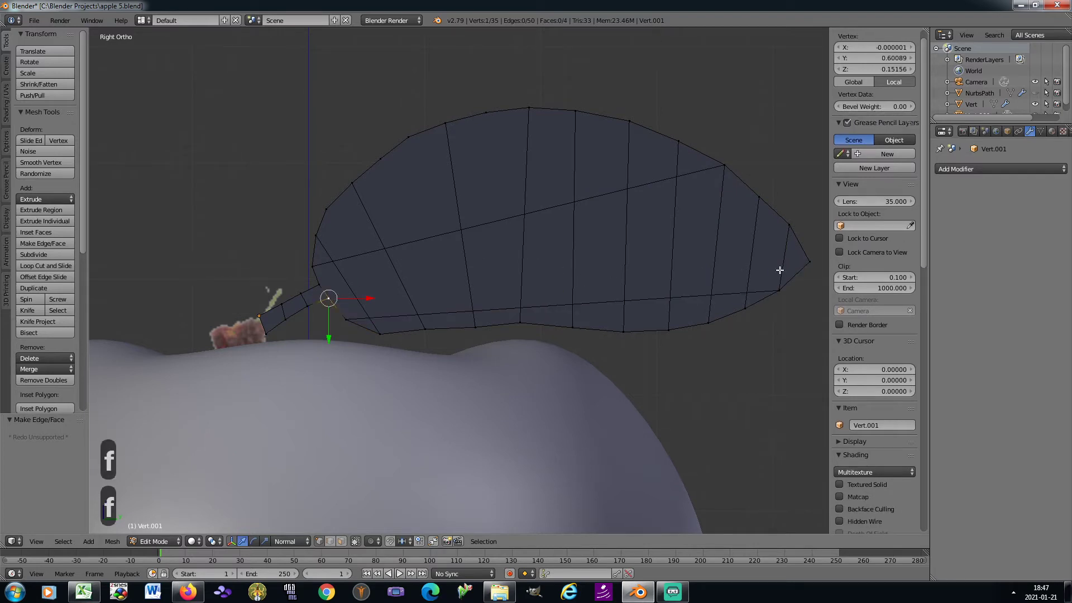
right_click(810, 262, "shift")
key("f")
right_click(329, 284)
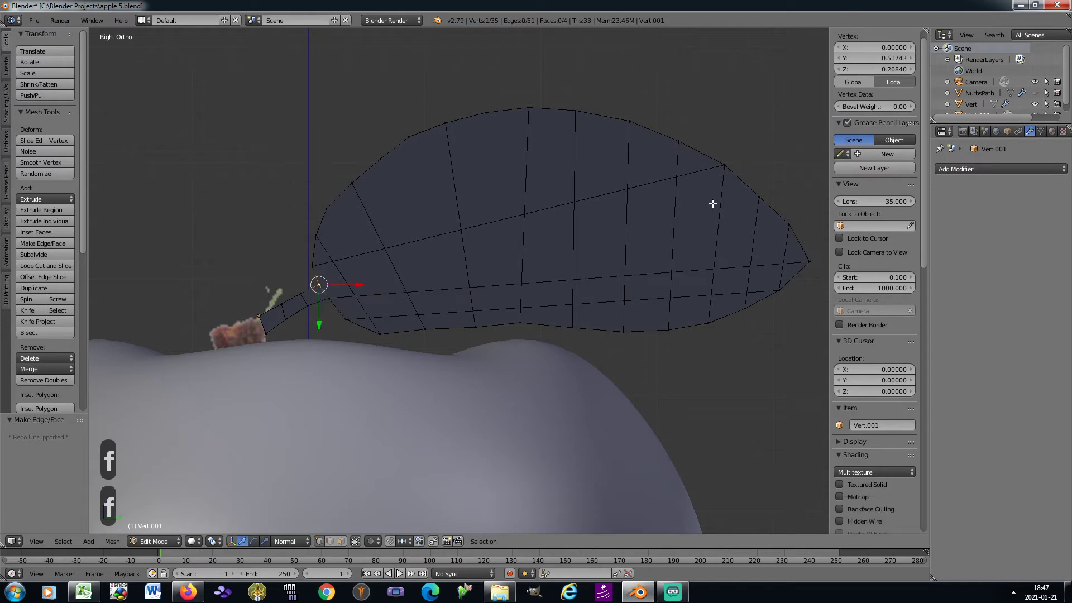
right_click(759, 198, "shift")
key("f")
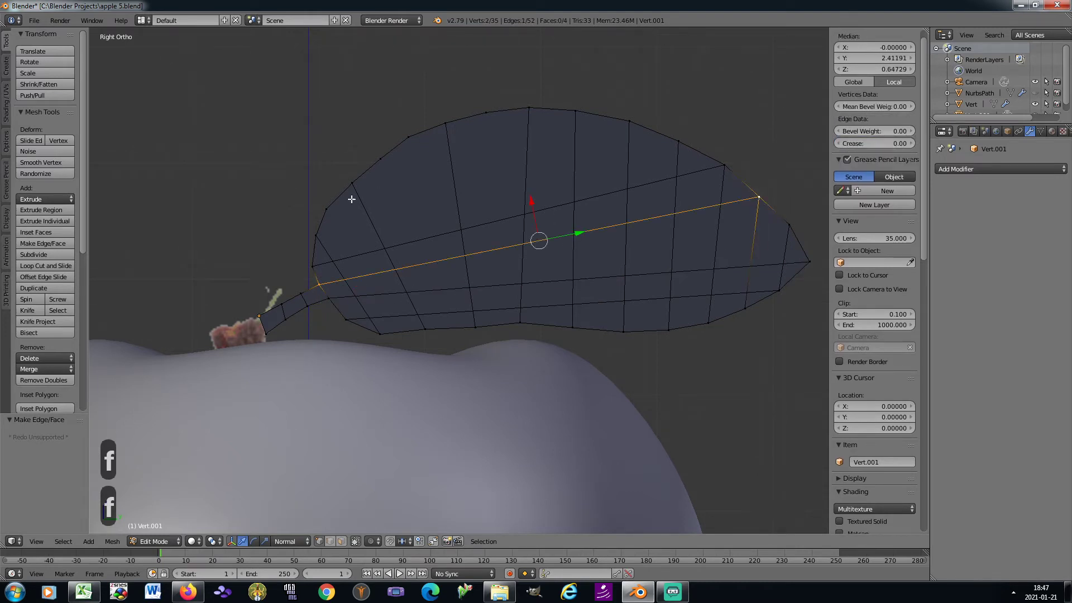
right_click(327, 208)
right_click(626, 124, "shift")
key("f")
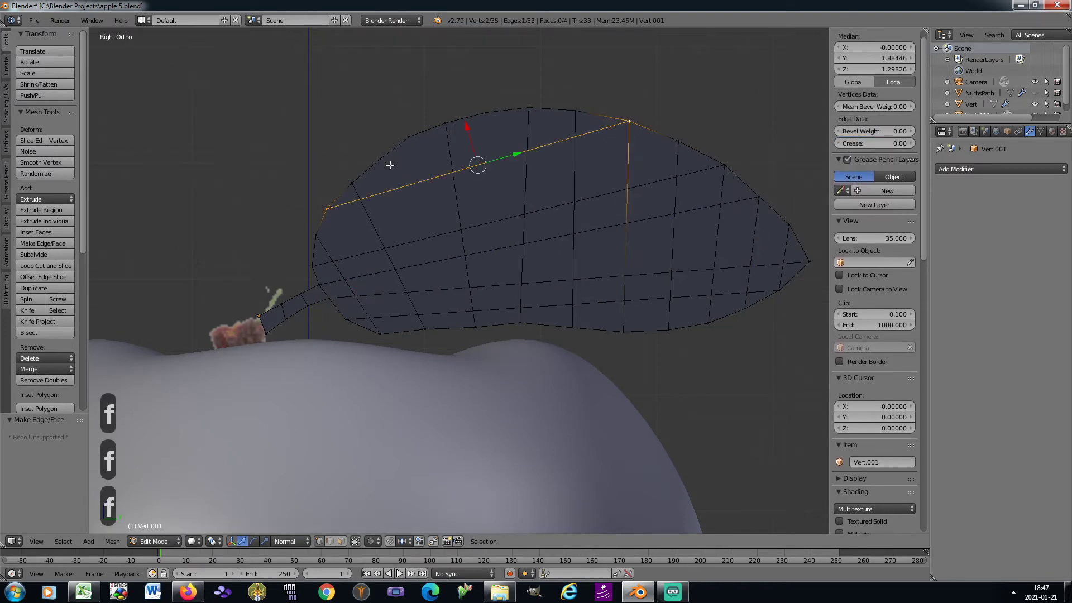
Step: Finish editing the leaf mesh, save over the existing file and shade the leaf smooth
key("Tab")
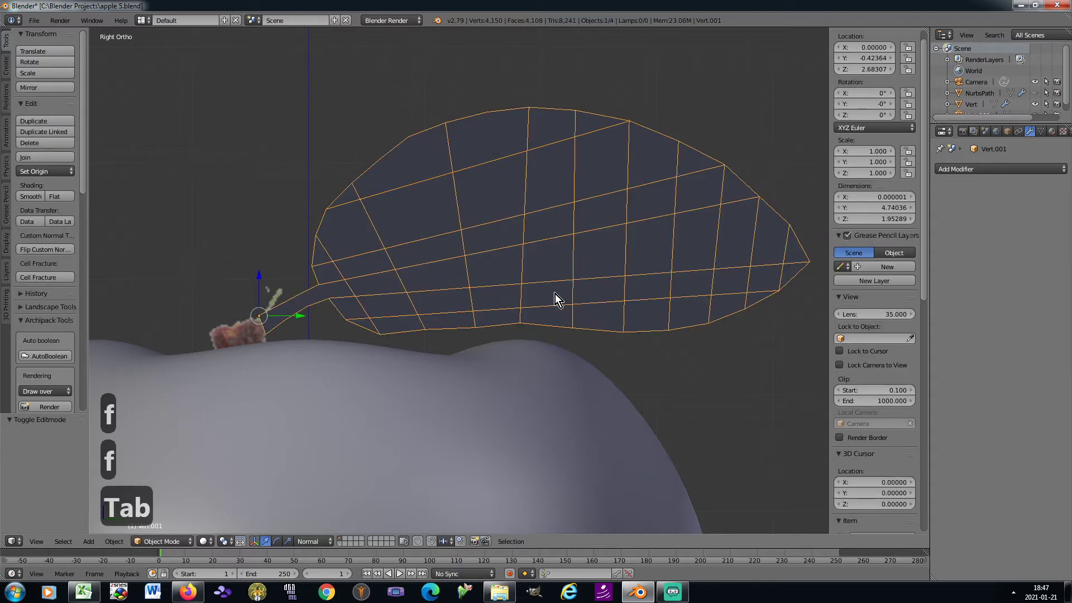
key("ctrl+s")
left_click(555, 293)
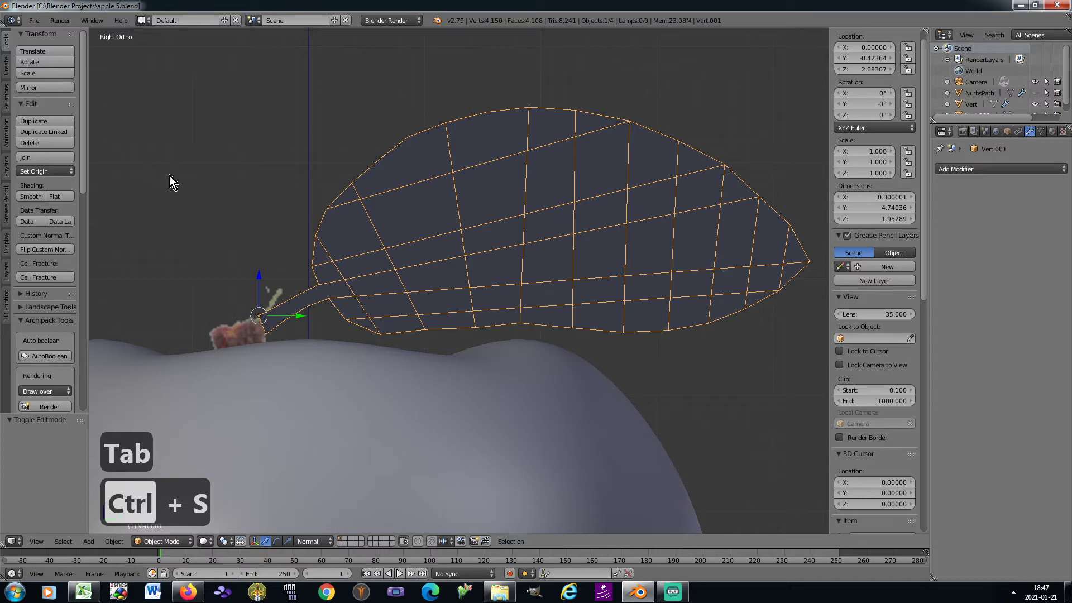
left_click(31, 196)
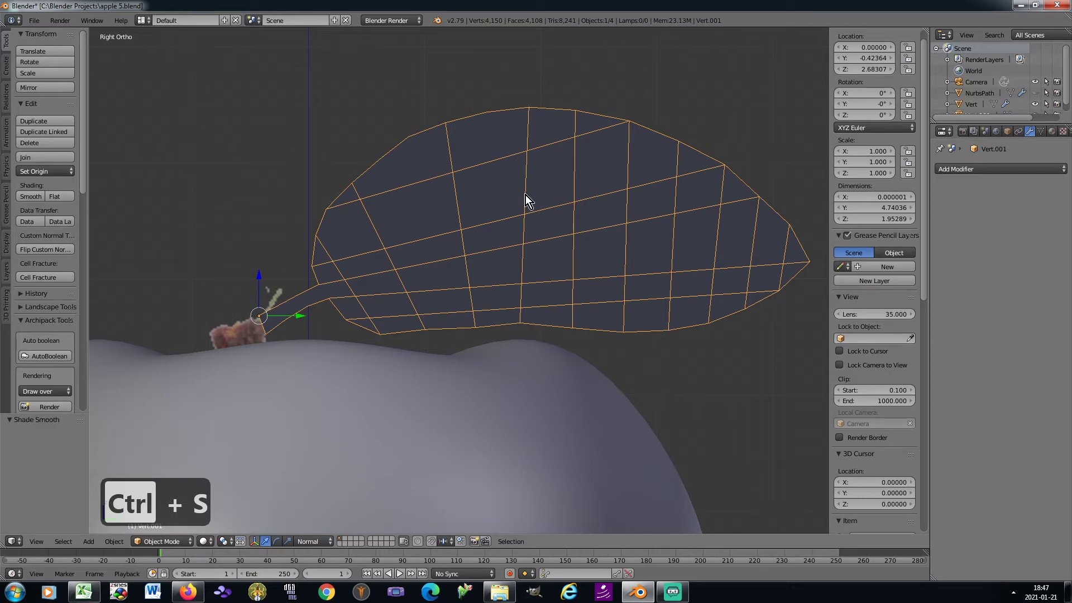
Step: Add a Solidify modifier to the leaf and apply the leaf's rotation and scale
key("KP_6")
key("KP_8")
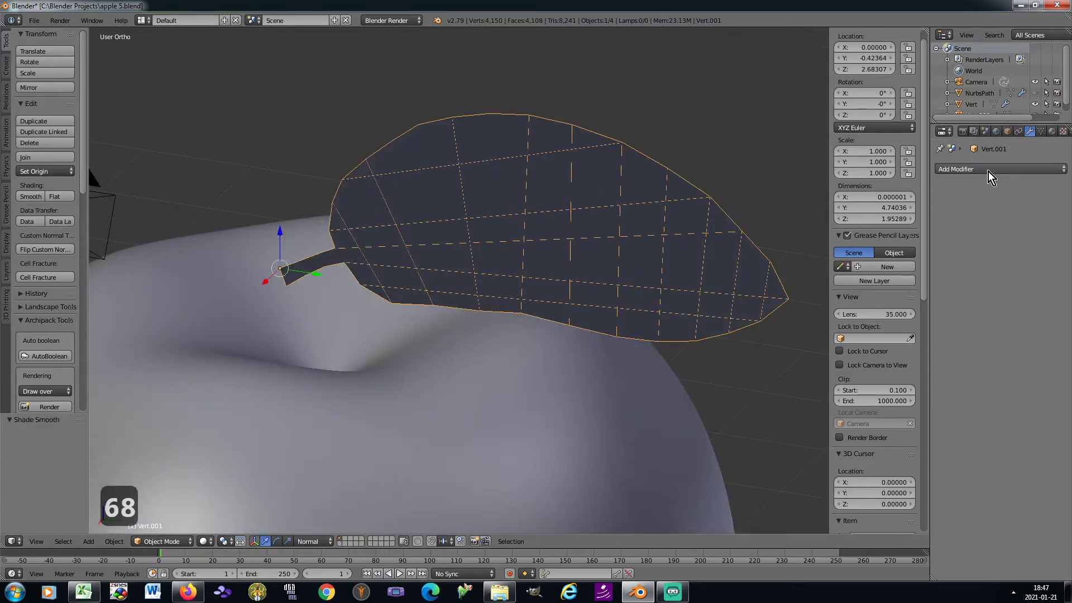
left_click(974, 169)
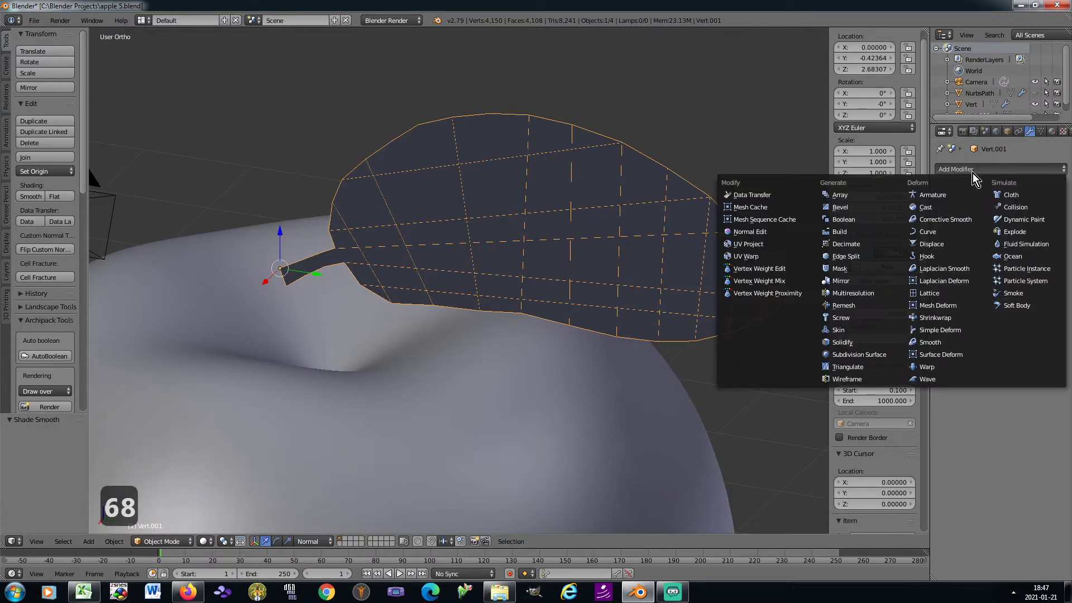
left_click(849, 342)
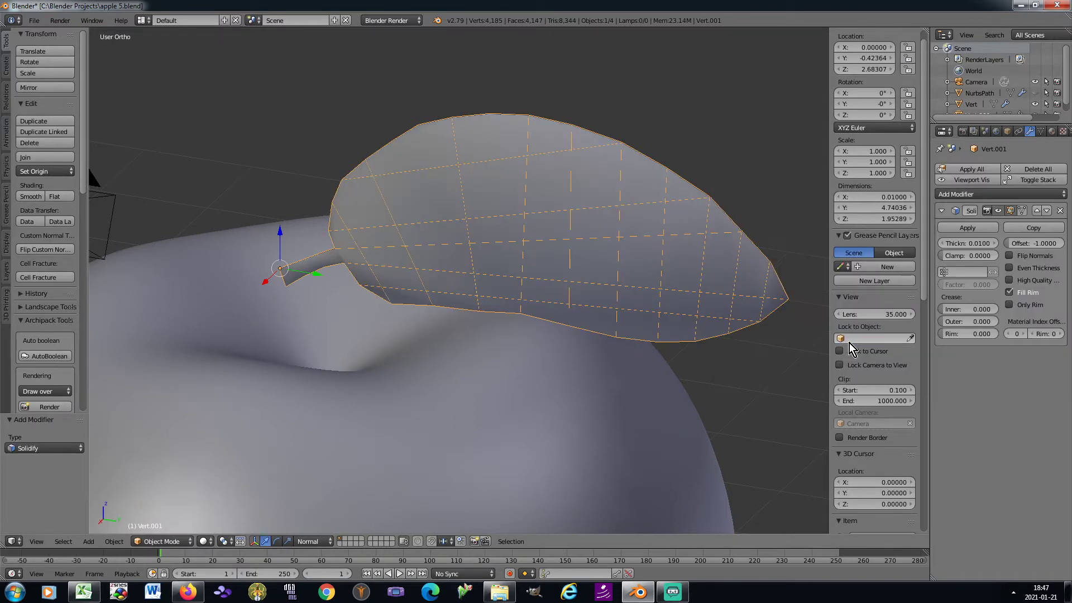
key("ctrl+a")
left_click(697, 255)
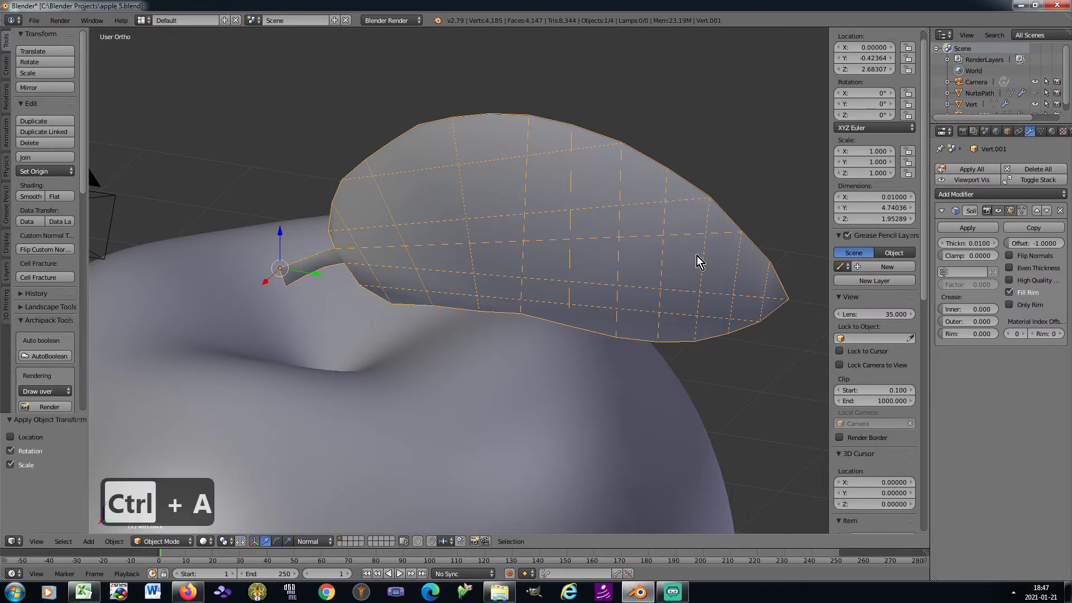
Step: Examine the leaf against the whole apple in perspective and from the right side
key("KP_5")
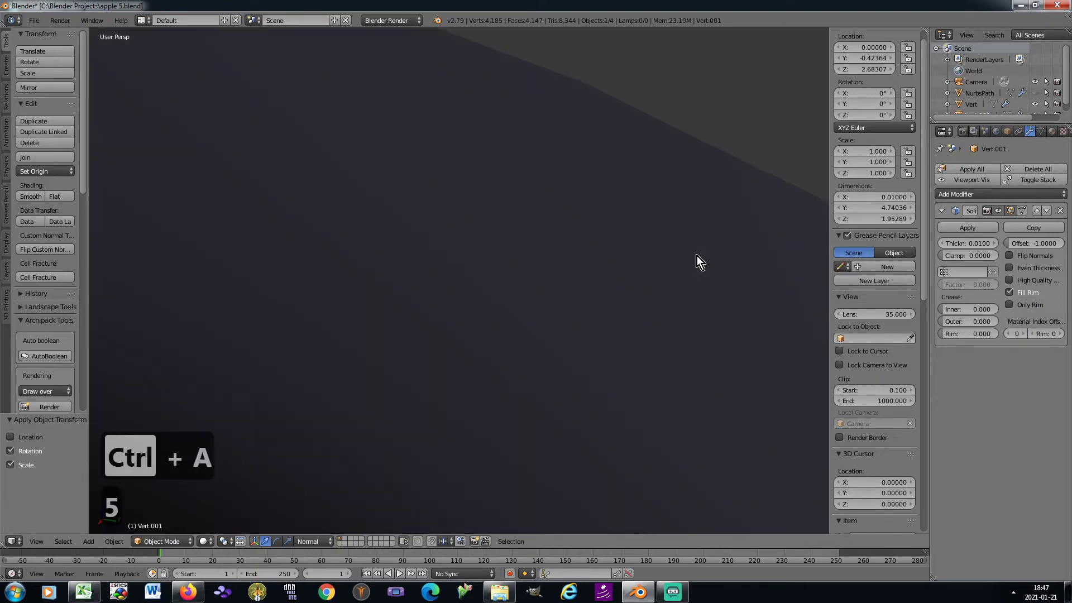
key("Return")
scroll(659, 232, "down", 12)
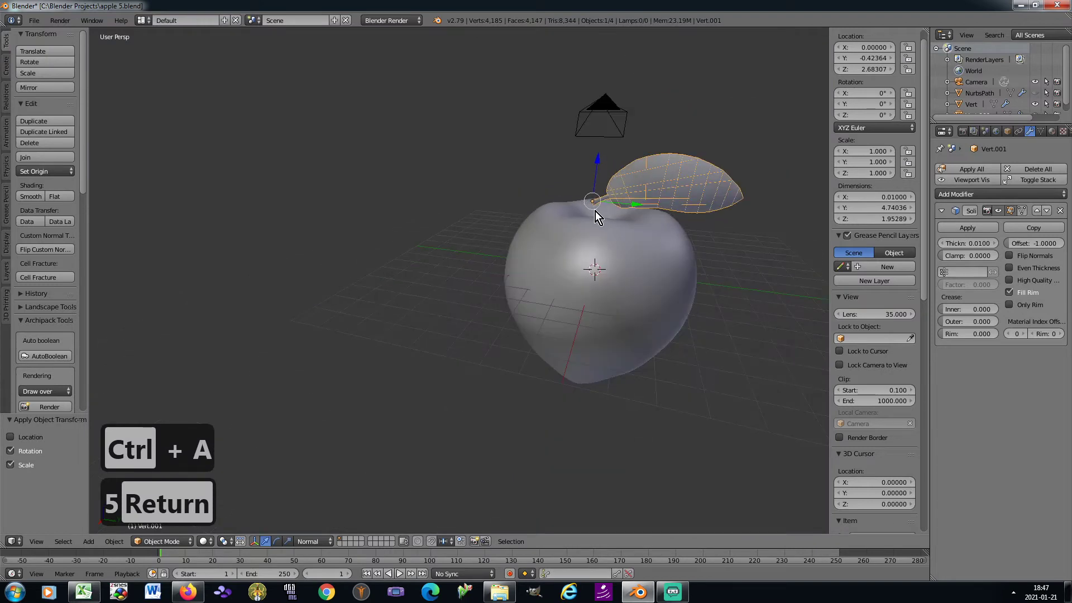
key("KP_5")
key("KP_3")
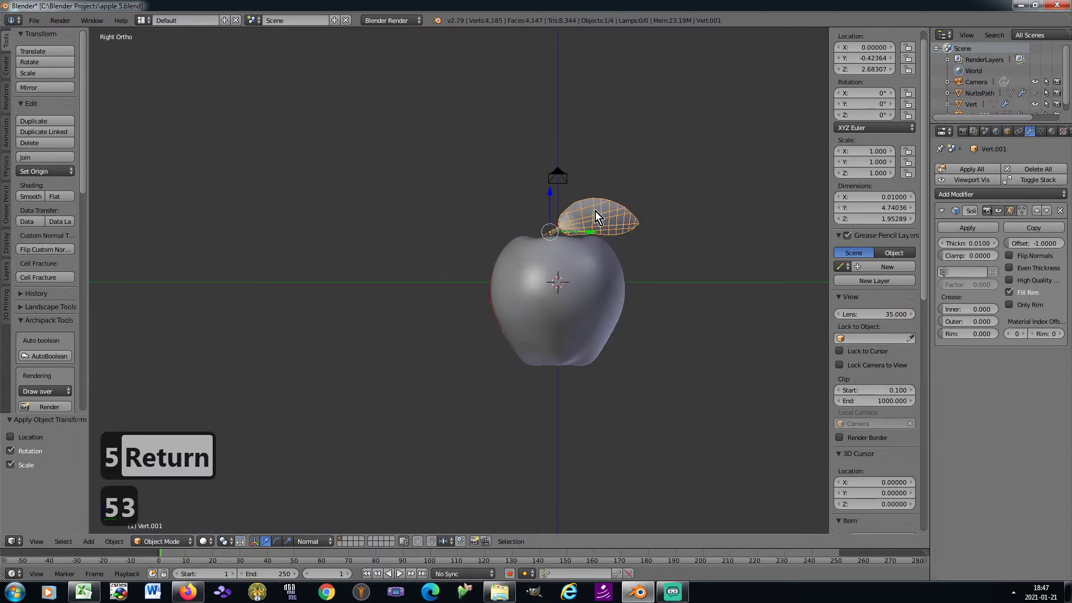
key("n")
scroll(664, 262, "up", 4)
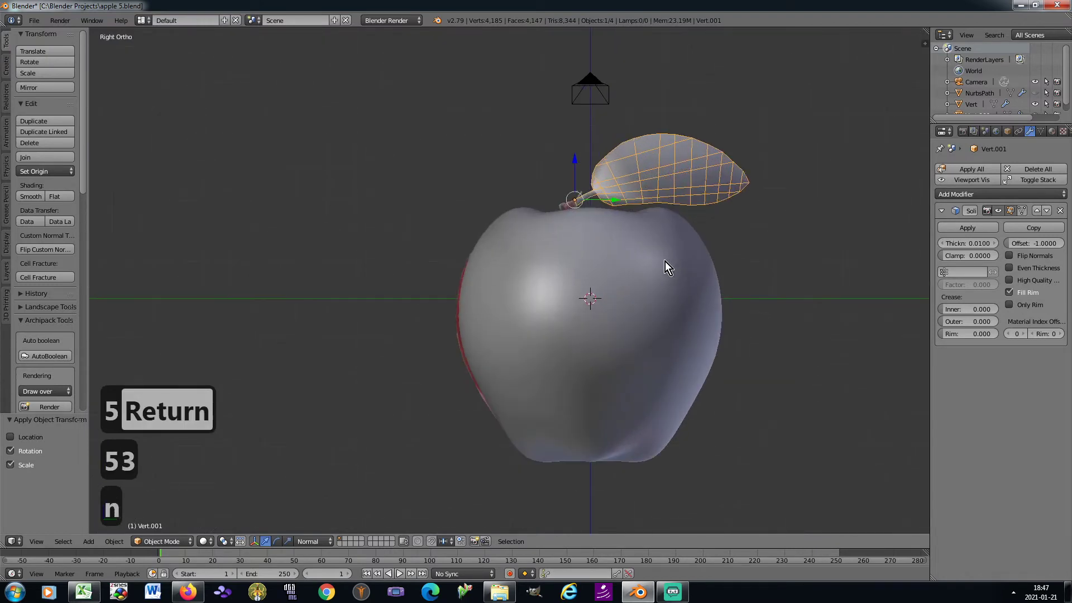
scroll(665, 261, "up", 1)
scroll(622, 233, "up", 2)
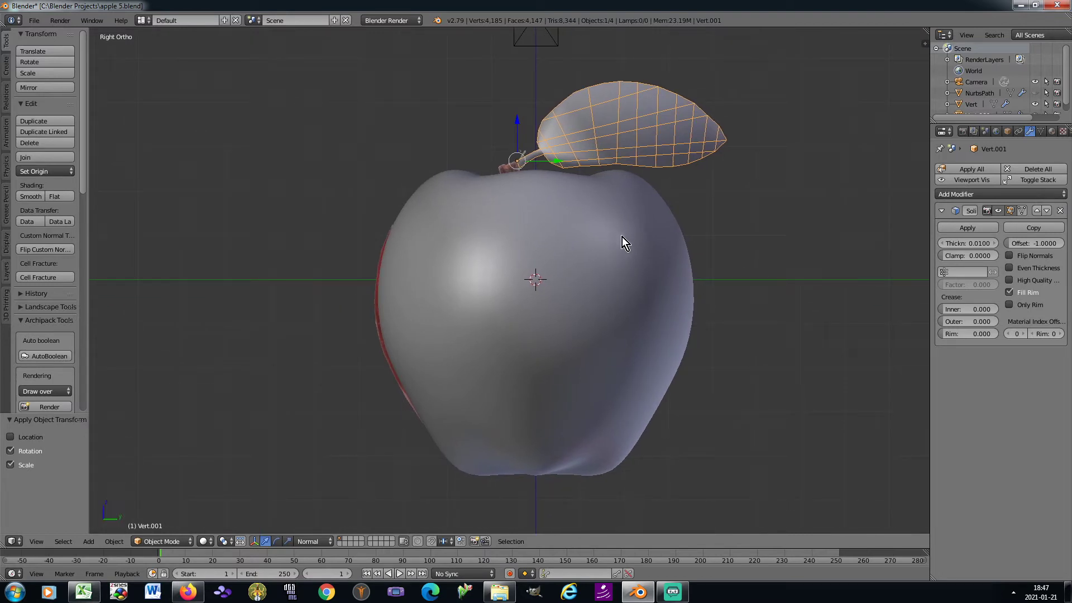
scroll(640, 127, "up", 3)
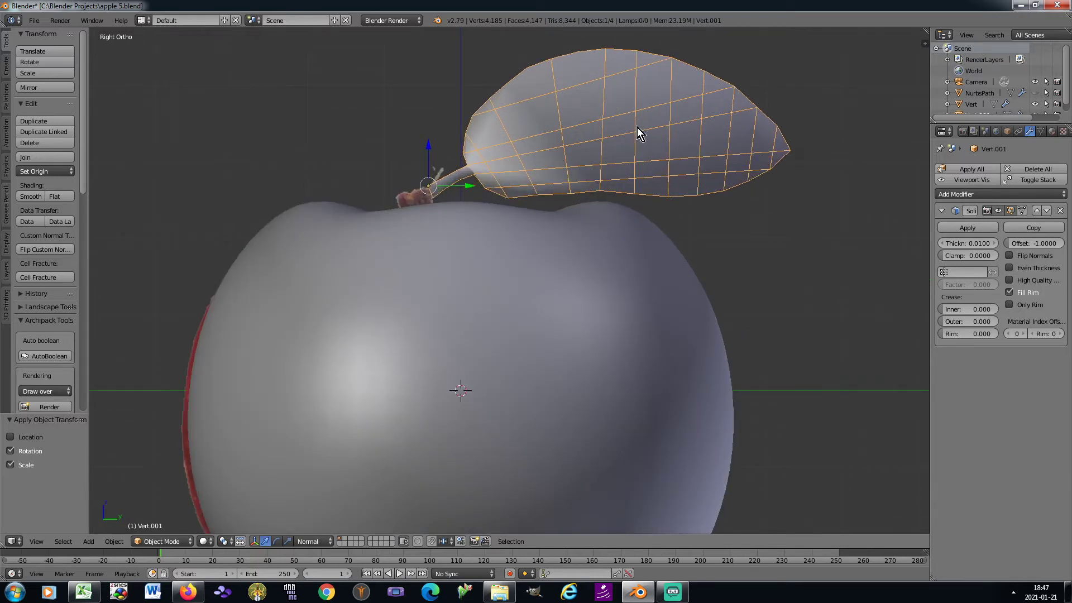
scroll(636, 128, "down", 1)
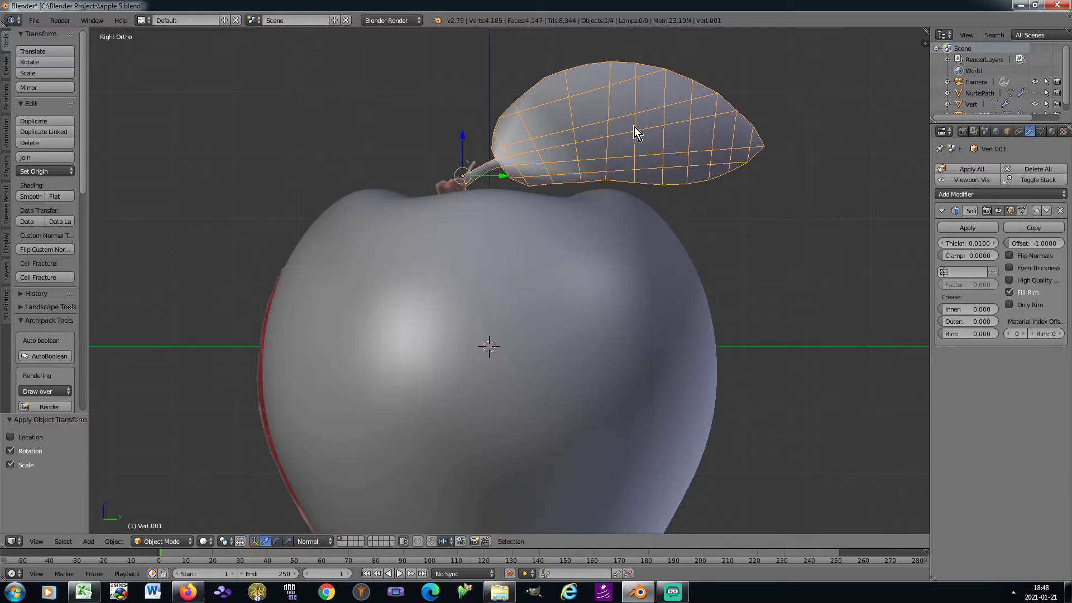
Step: Unhide the stem and move the leaf about 0.176 in Y and 0.772 in Z so its stalk meets the stem's upper end
left_click(1035, 93)
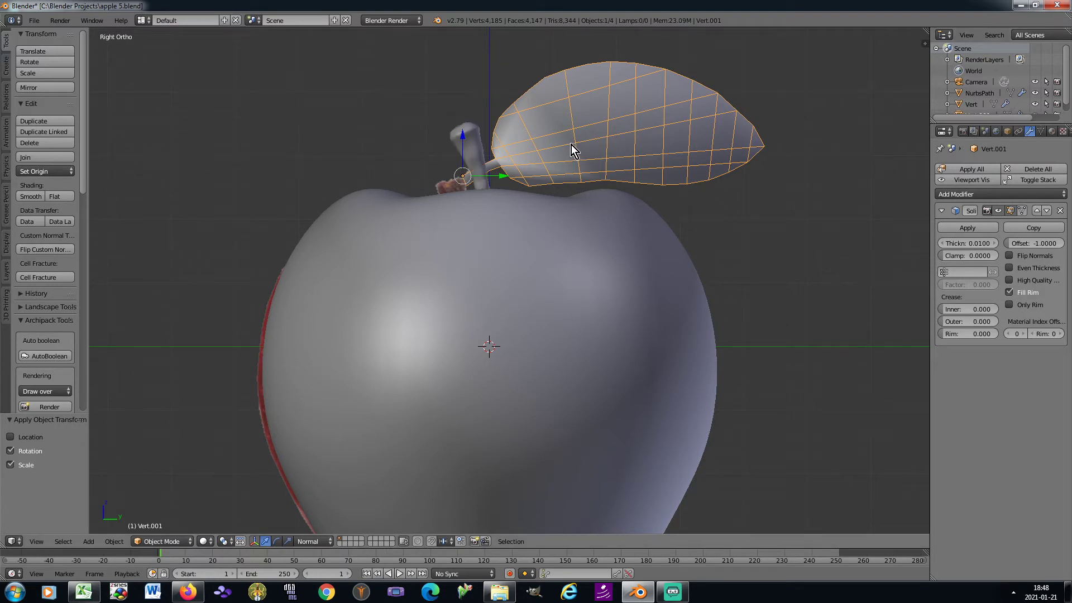
key("Tab")
key("Tab")
key("f")
key("g")
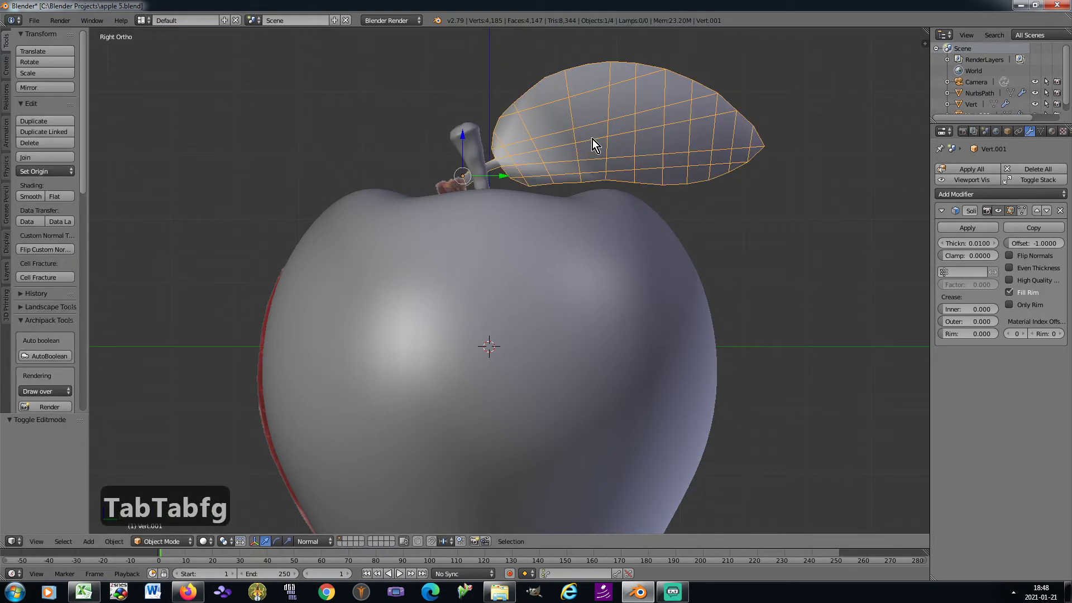
left_click(604, 89)
middle_click_drag(578, 165, 565, 220, "shift")
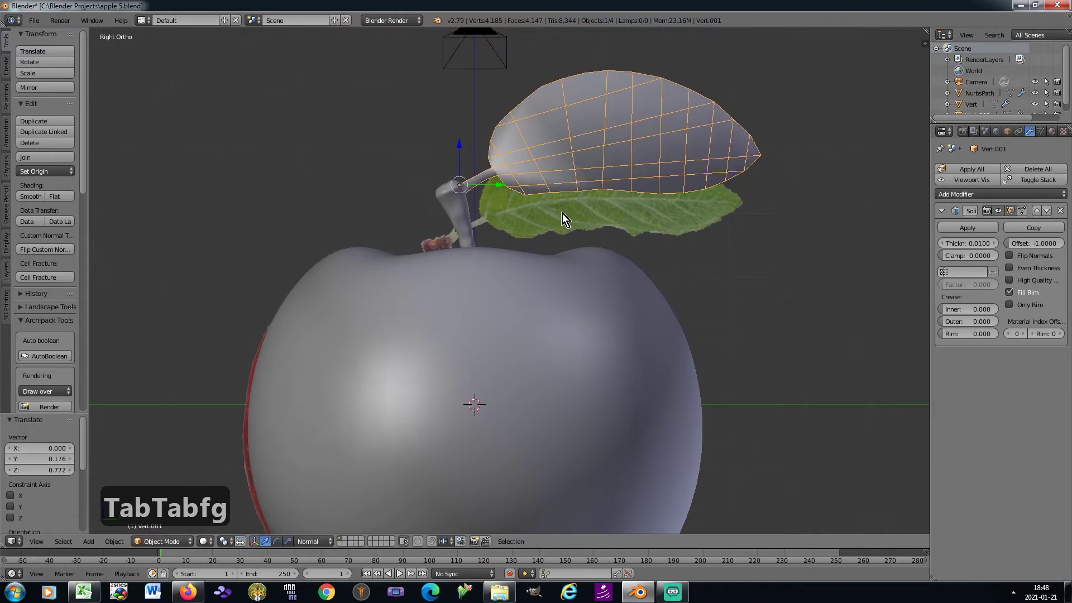
Step: Open the apple body's mesh for editing and select the edge loops running lengthwise on both sides of the stem, viewed from above
scroll(562, 213, "down", 3)
right_click(561, 274)
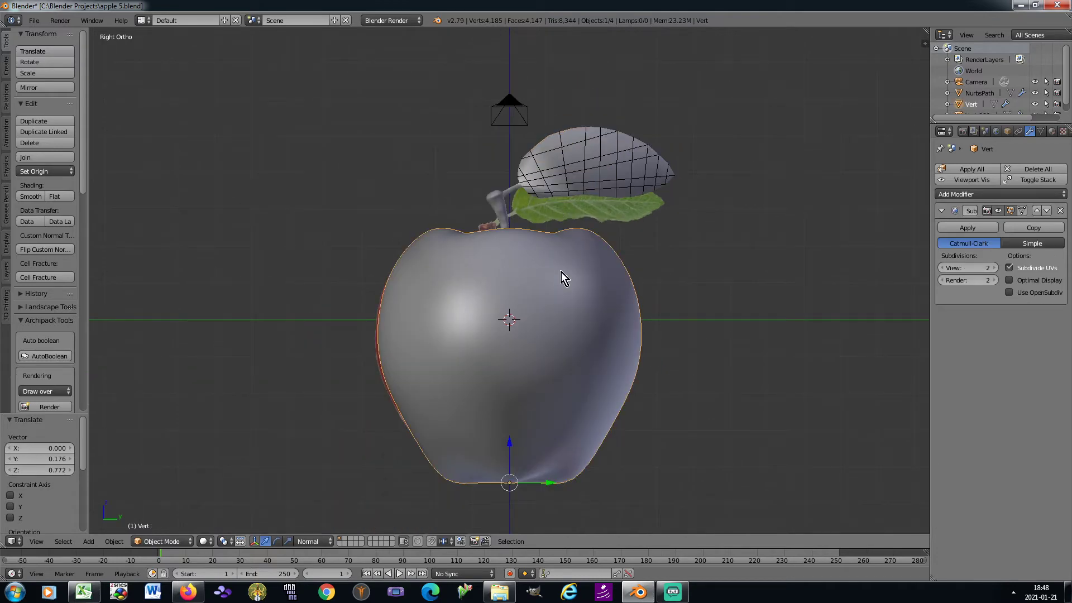
key("KP_8")
key("KP_8")
key("KP_8")
key("KP_8")
key("Tab")
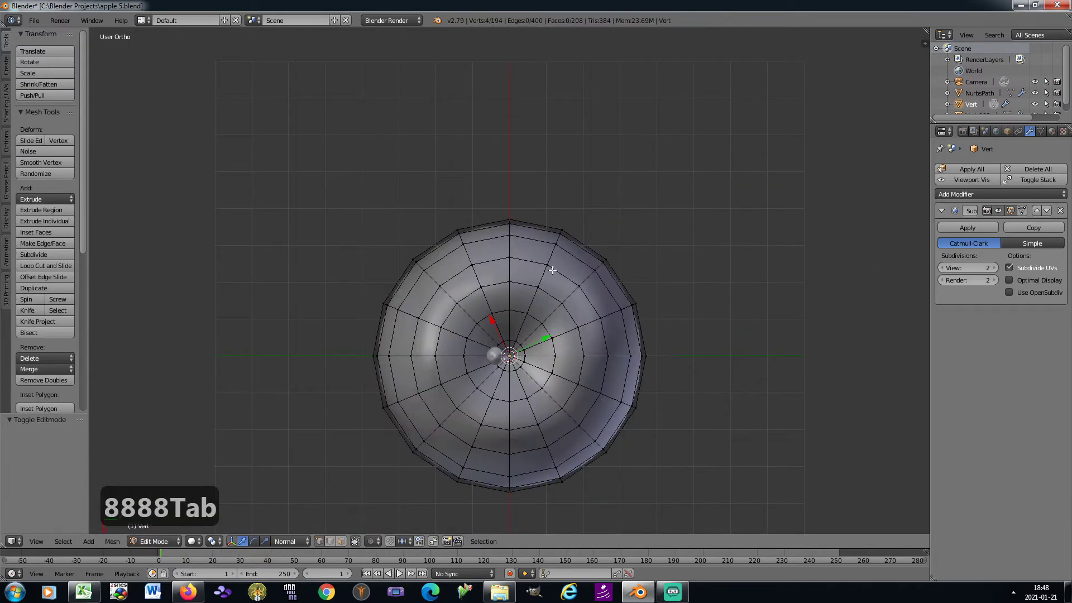
scroll(552, 270, "up", 4)
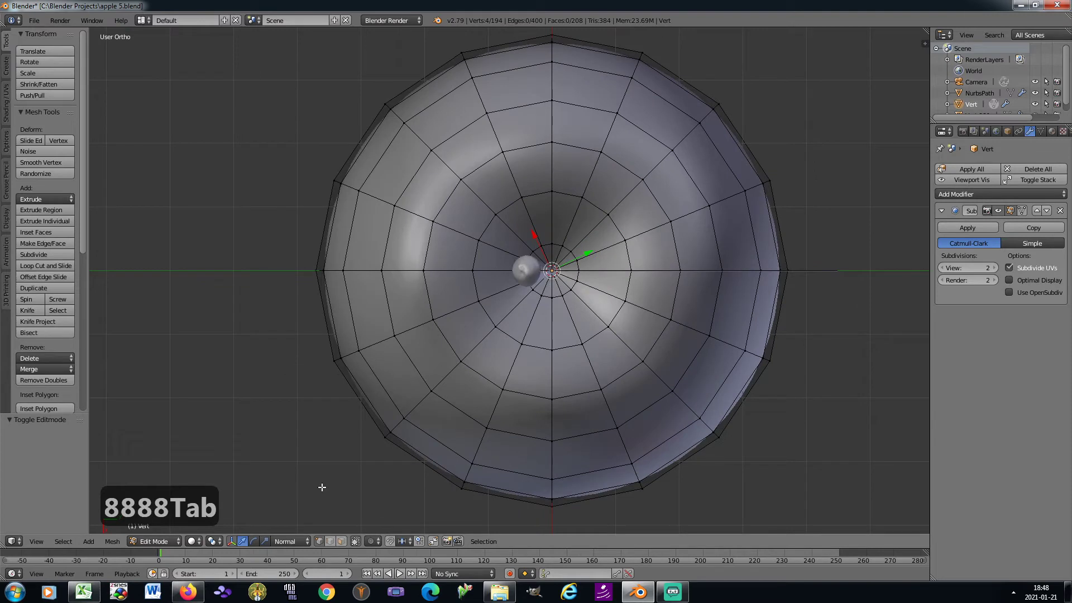
right_click(447, 274)
right_click(650, 272, "shift")
key("ctrl+e")
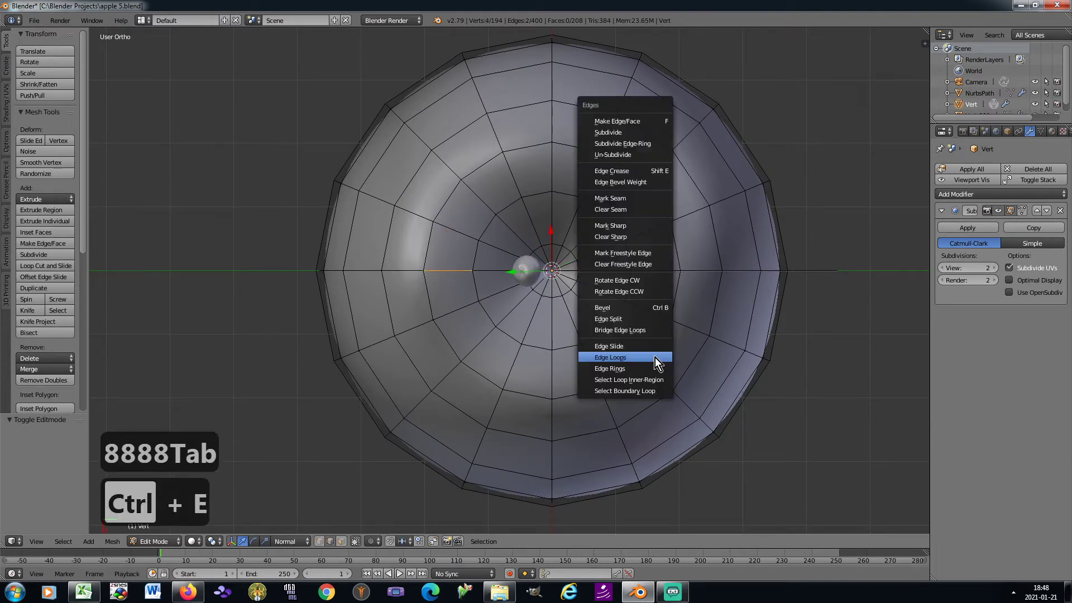
left_click(654, 357)
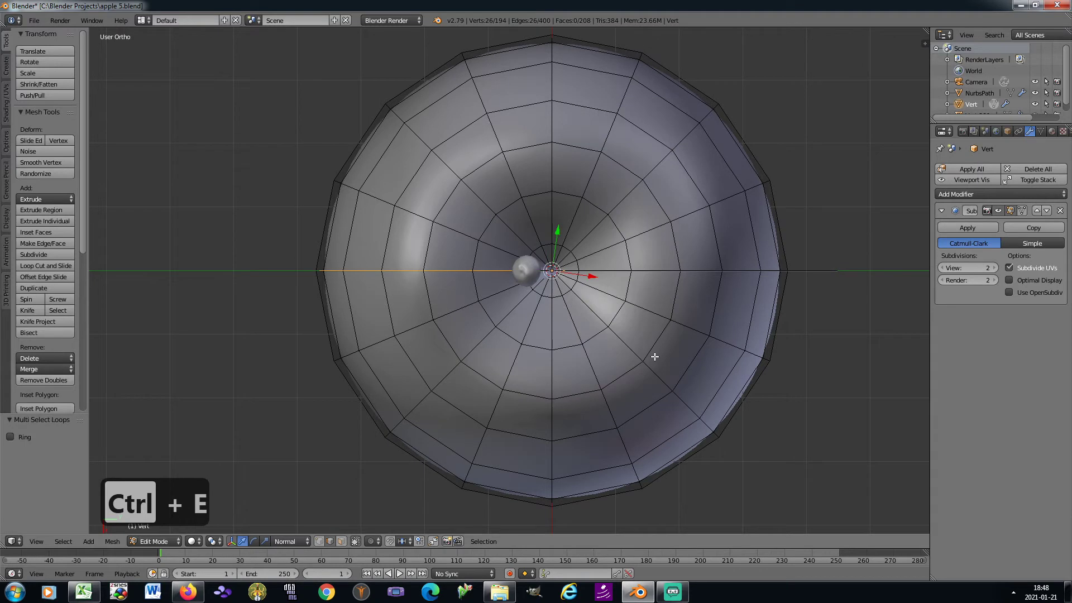
Step: Mark the selected edge loops on the apple as a seam and finish editing the mesh
key("KP_2")
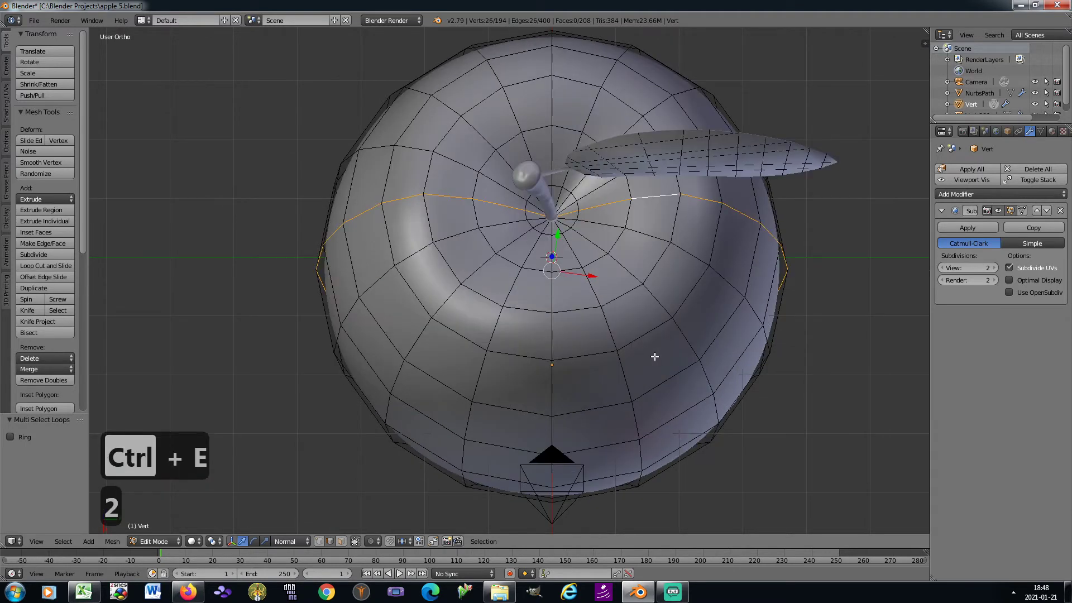
key("ctrl+e")
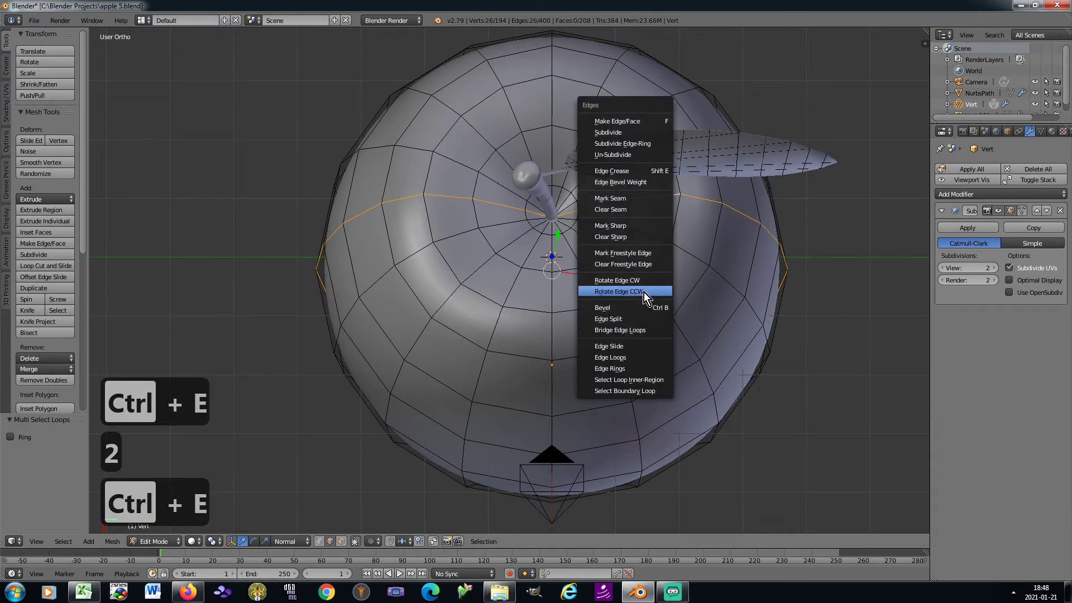
left_click(634, 198)
key("Tab")
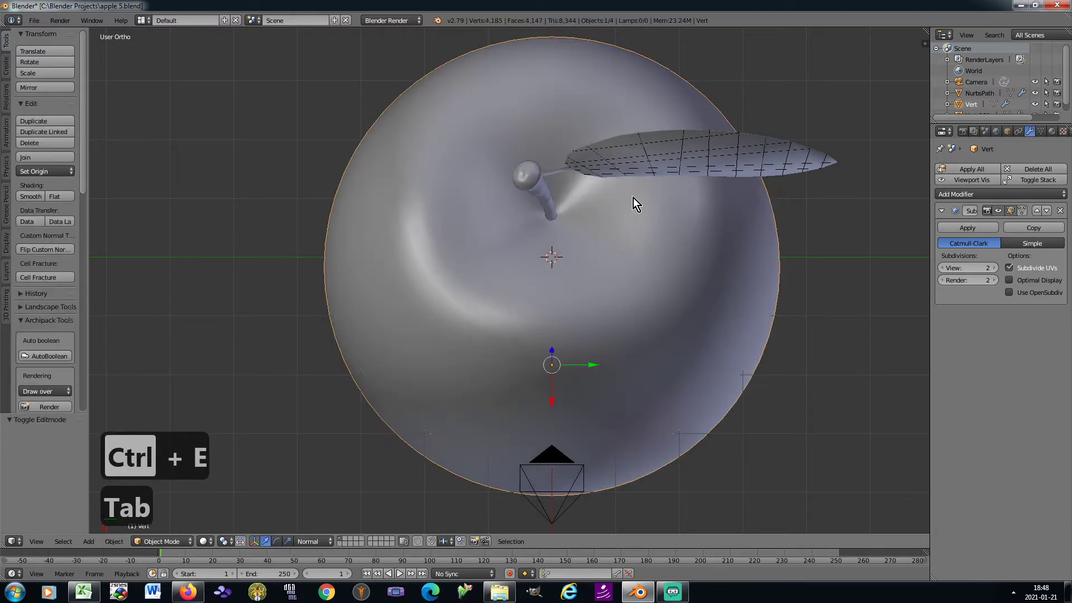
Step: Add a new material to the apple body and set its diffuse intensity to 0.3
key("KP_3")
scroll(629, 198, "down", 2)
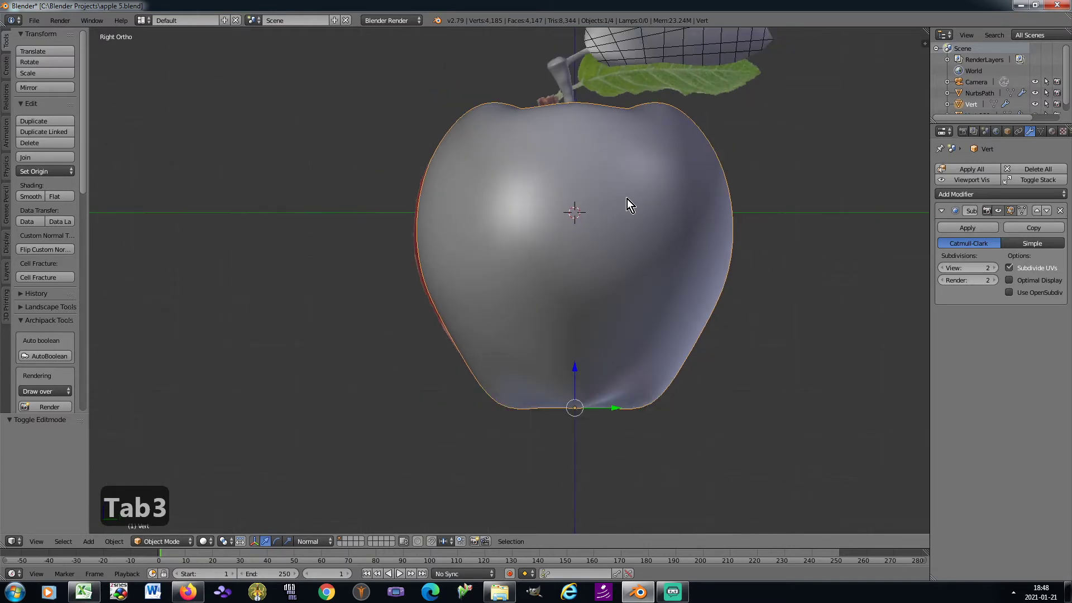
left_click(1052, 131)
left_click(963, 205)
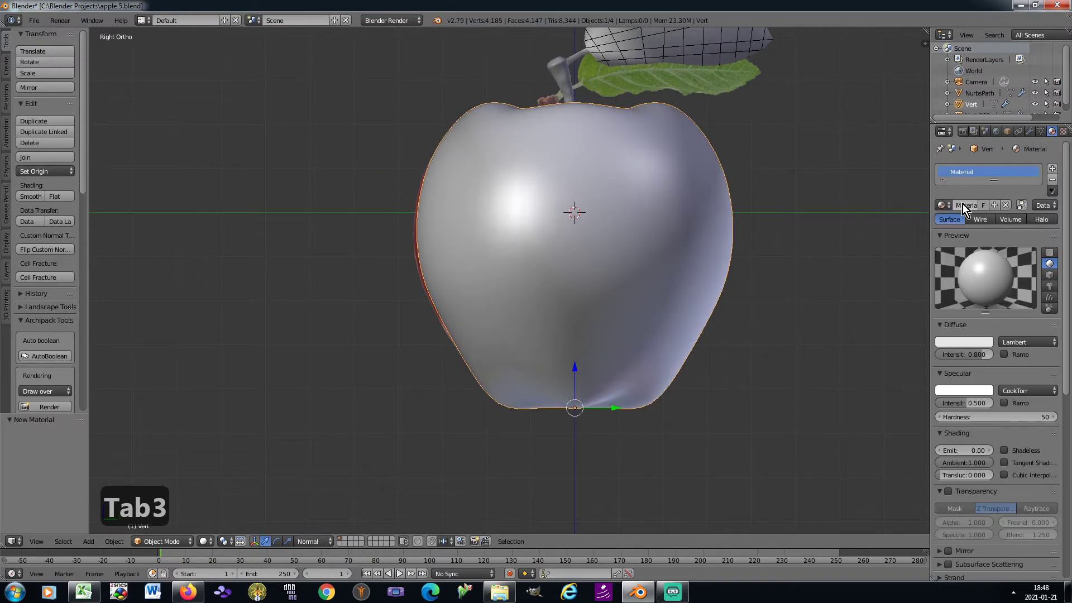
left_click(961, 353)
type("0.3")
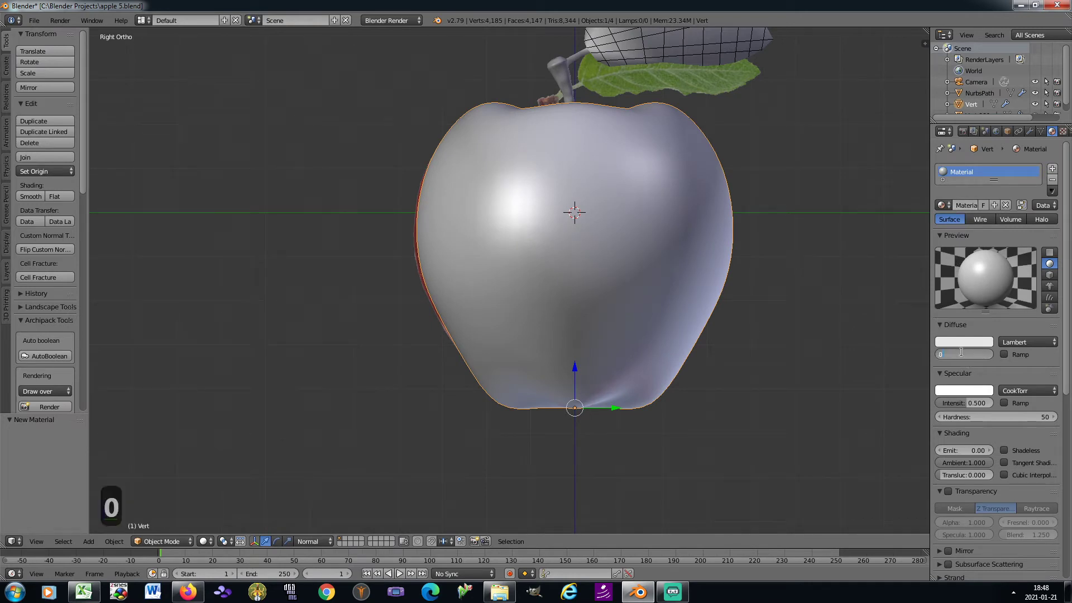
Step: Set both the diffuse intensity and the specular intensity of the apple's material to 0.3
key("Return")
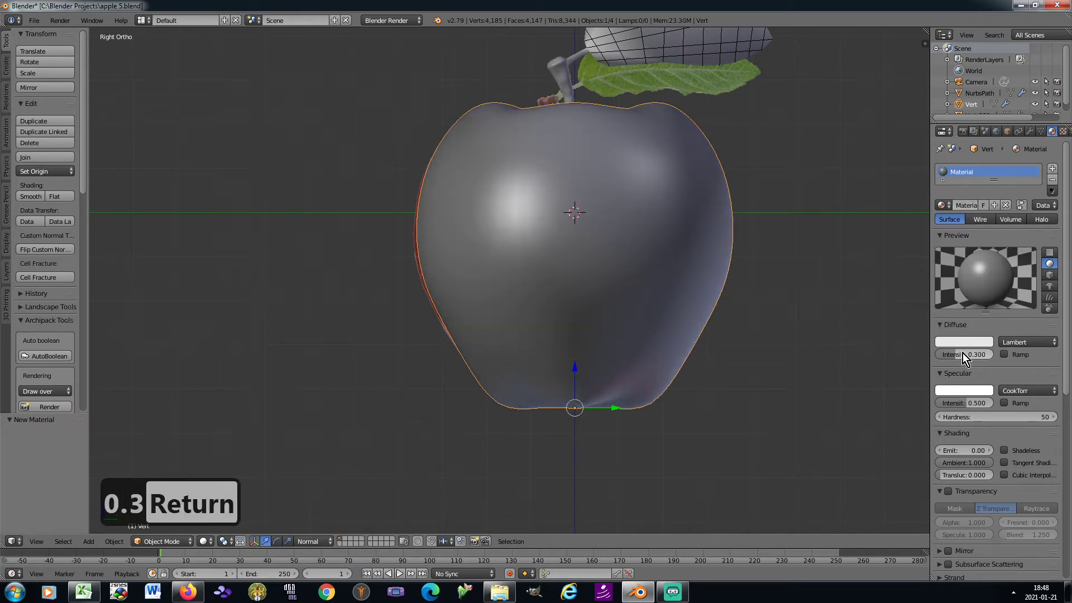
left_click(960, 402)
type("0.")
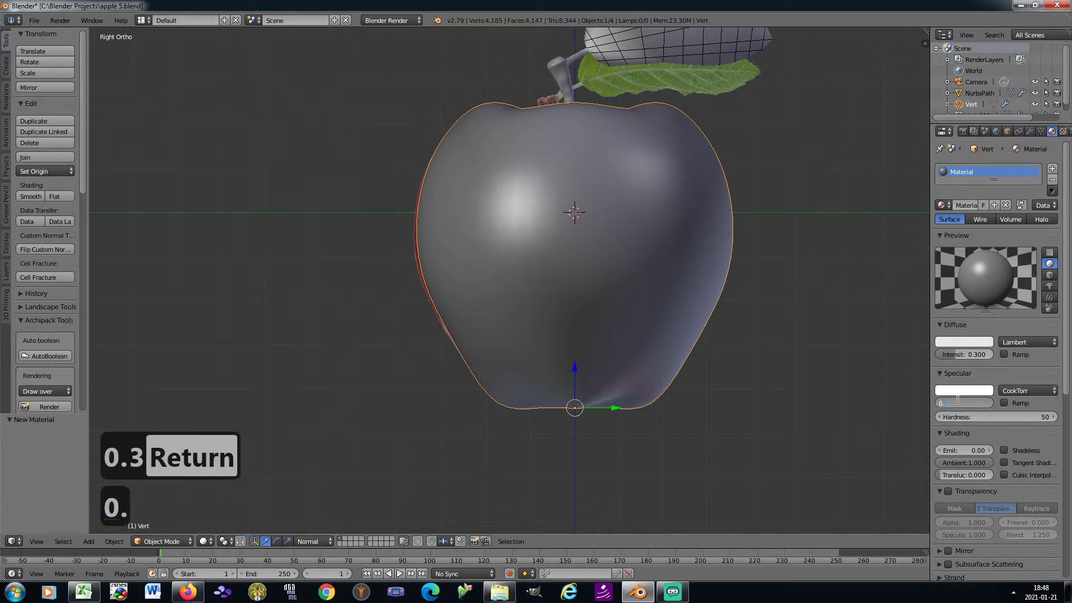
type("3")
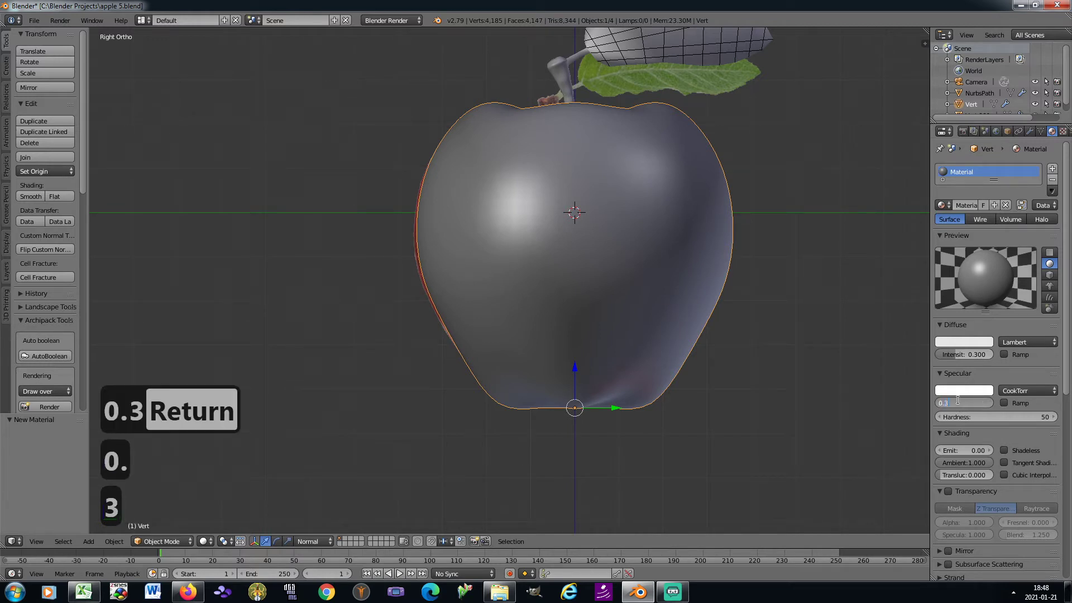
key("Return")
Step: Enable Mirror on the apple's material with reflectivity 0.1, Fresnel 1.5 and blend 2
scroll(959, 401, "down", 5)
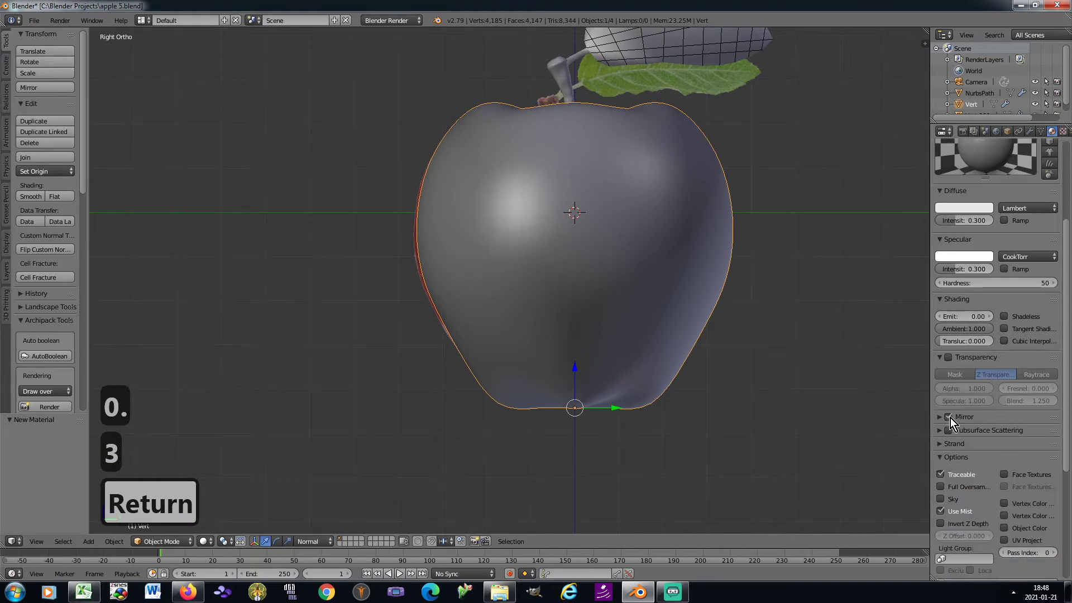
left_click(938, 418)
left_click(947, 417)
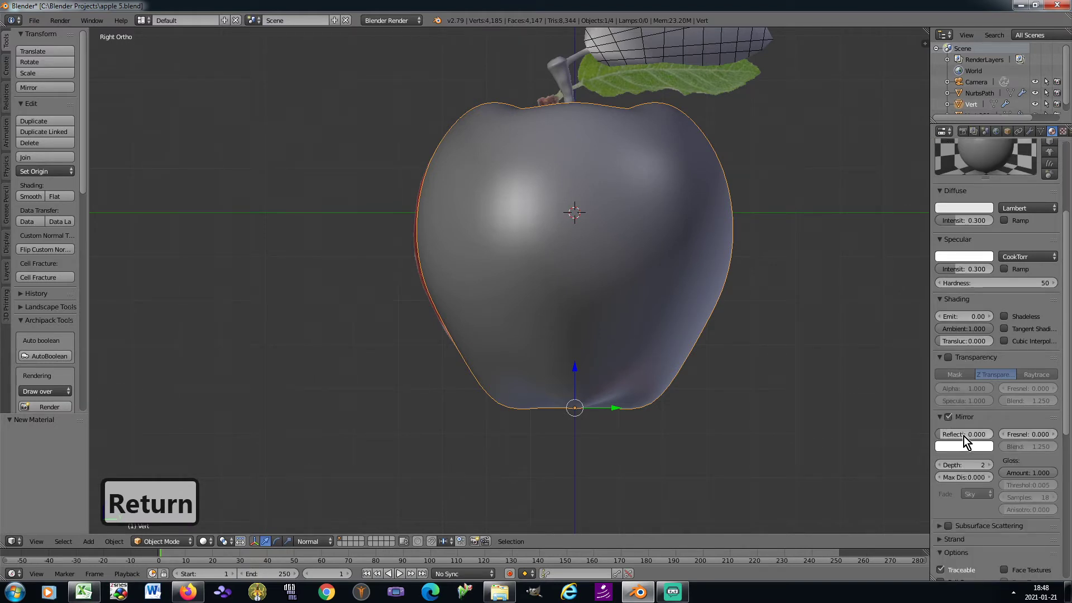
left_click(963, 434)
type("0.1")
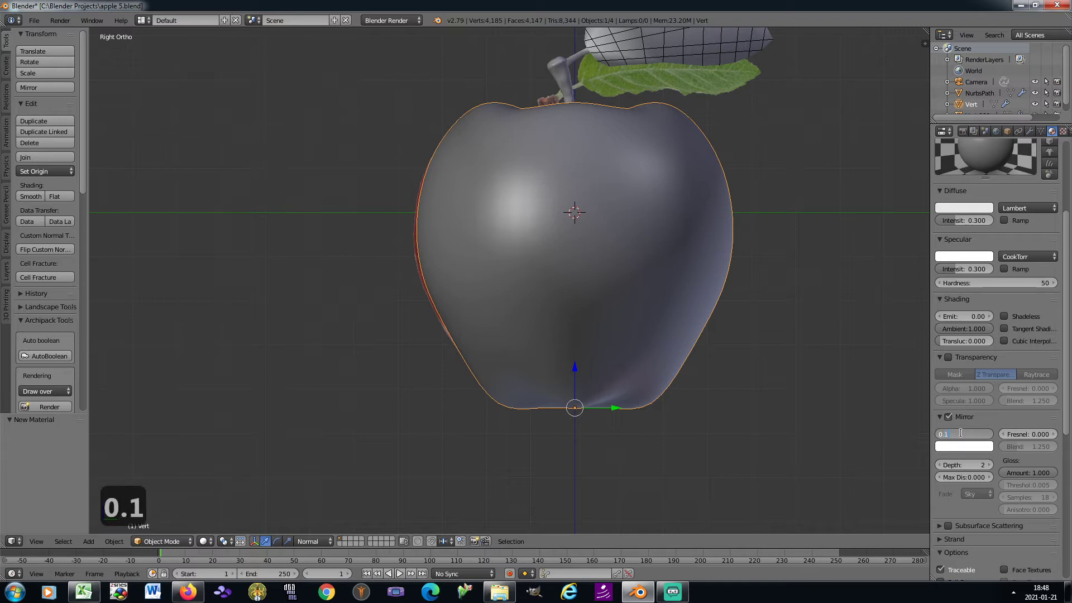
key("Return")
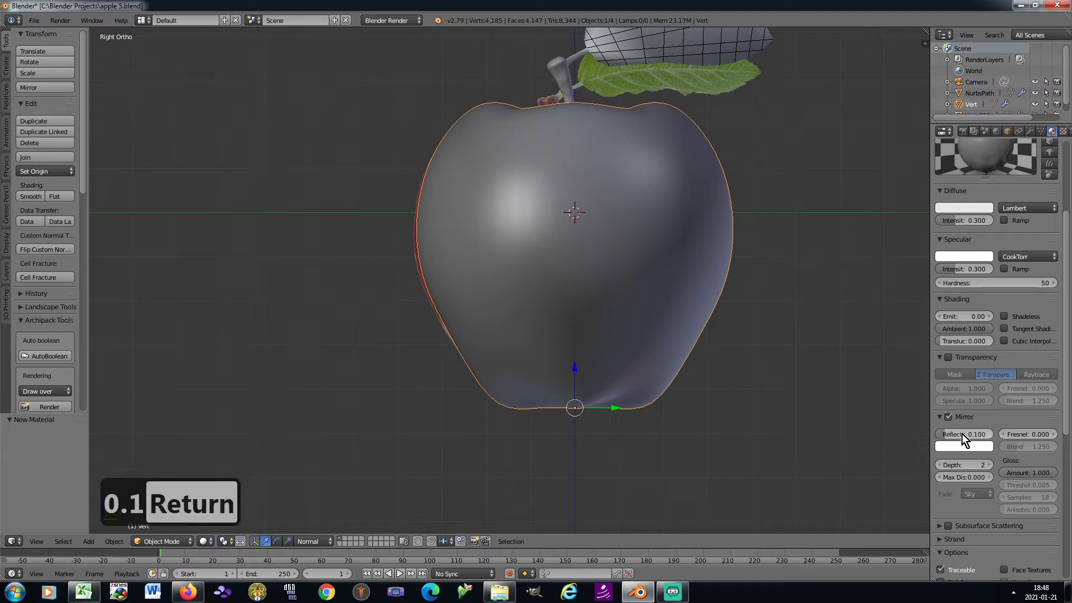
left_click(1019, 433)
type("1.5")
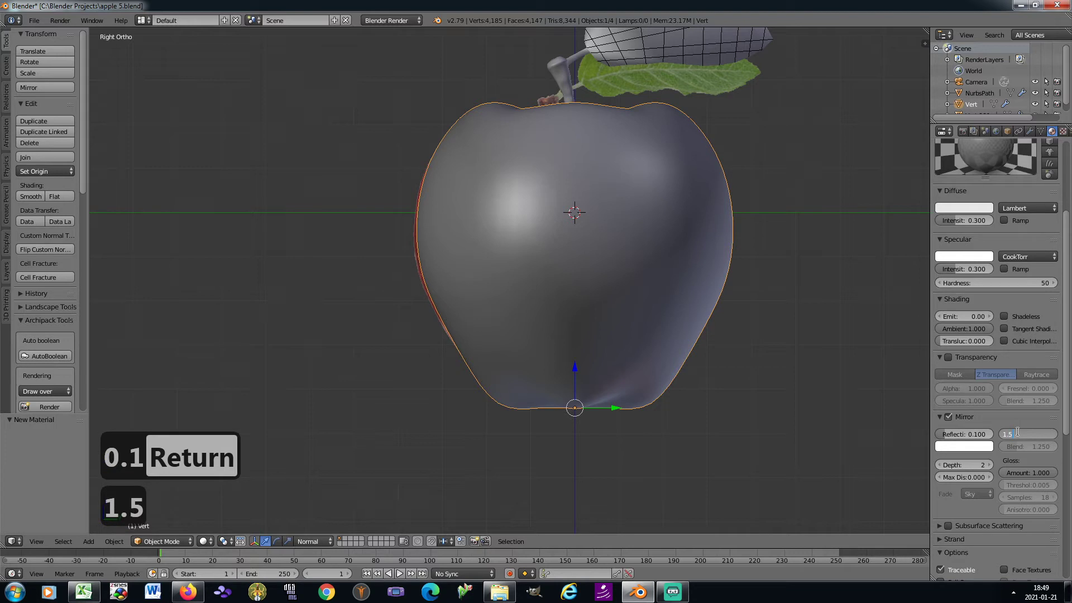
key("Tab")
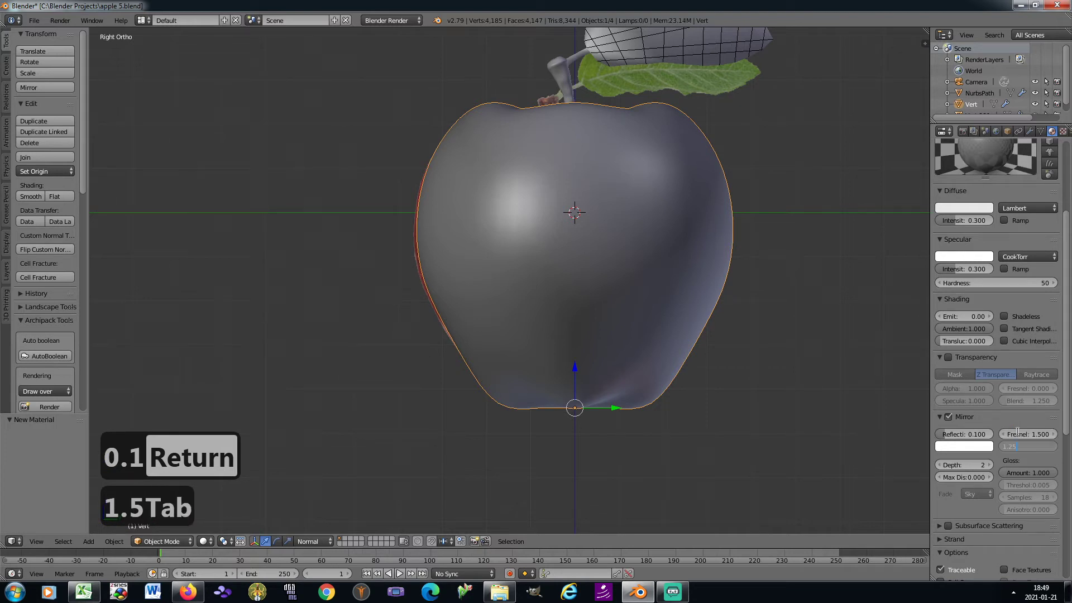
type("2")
key("Return")
Step: Make the apple's material receive transparent shadows
scroll(1000, 431, "down", 8)
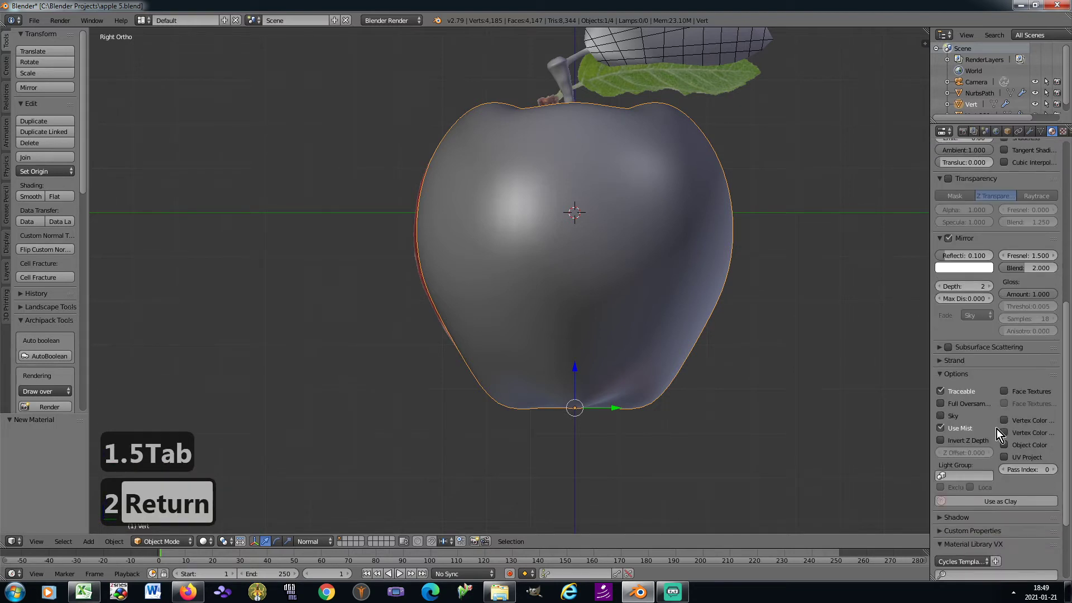
scroll(997, 428, "down", 2)
left_click(940, 473)
left_click(940, 503)
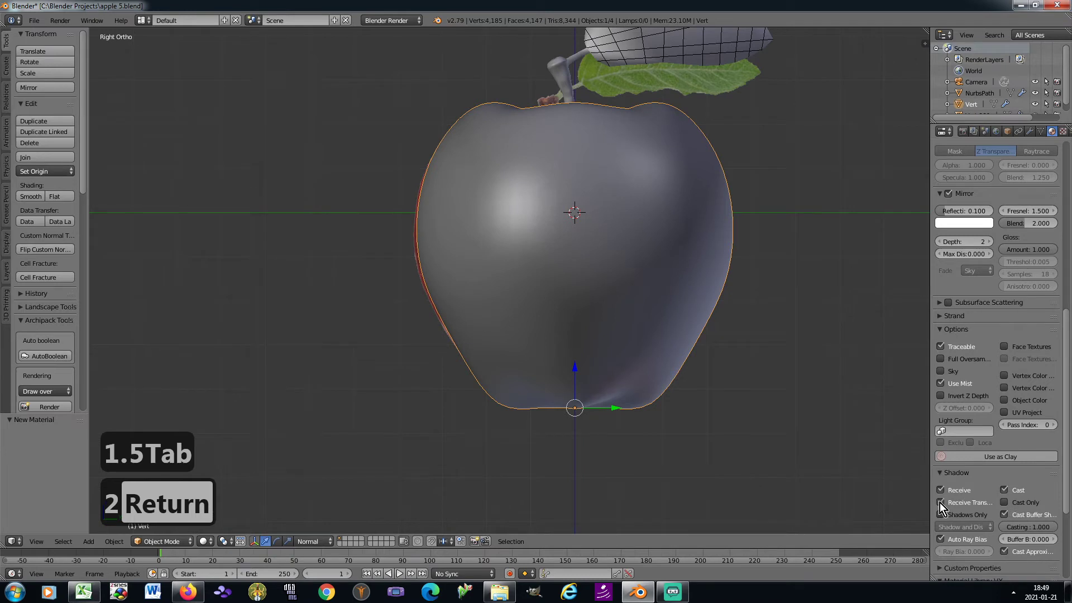
scroll(693, 315, "down", 3)
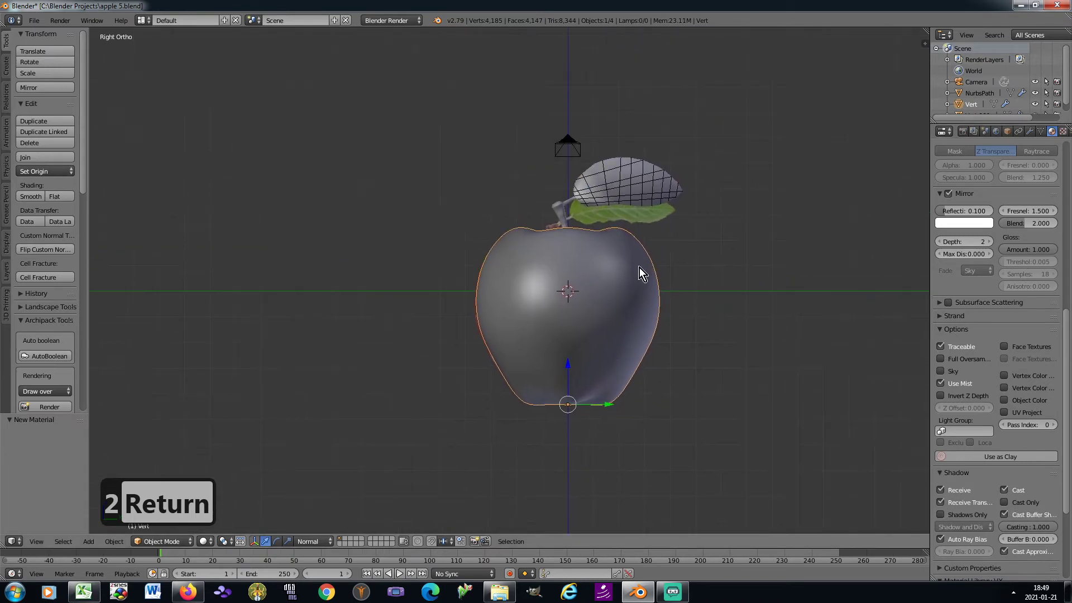
scroll(630, 167, "up", 3)
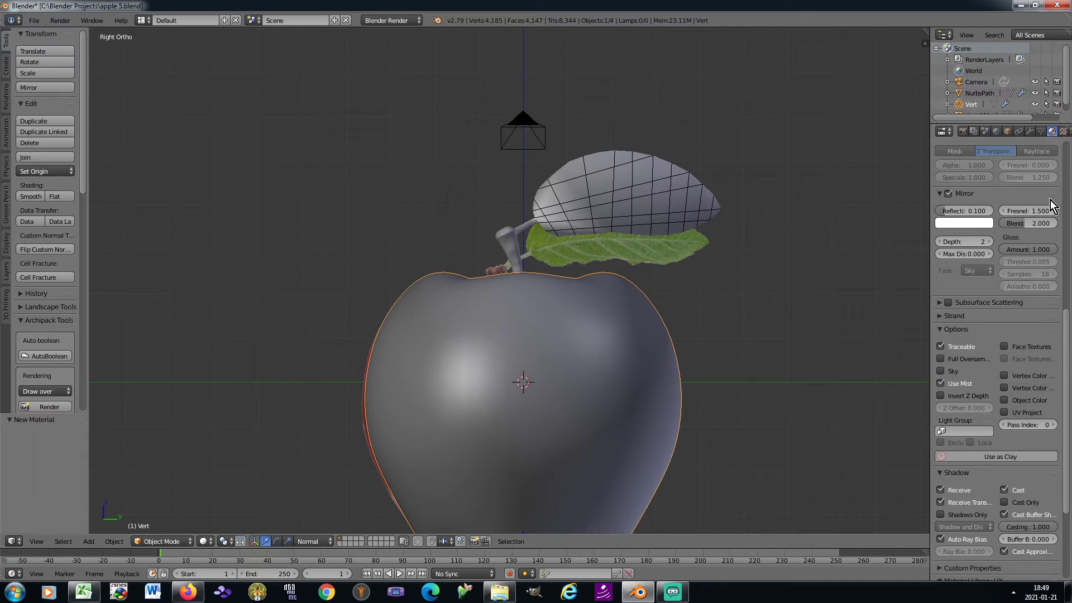
Step: Add a new texture to the apple's material
scroll(1039, 236, "up", 15)
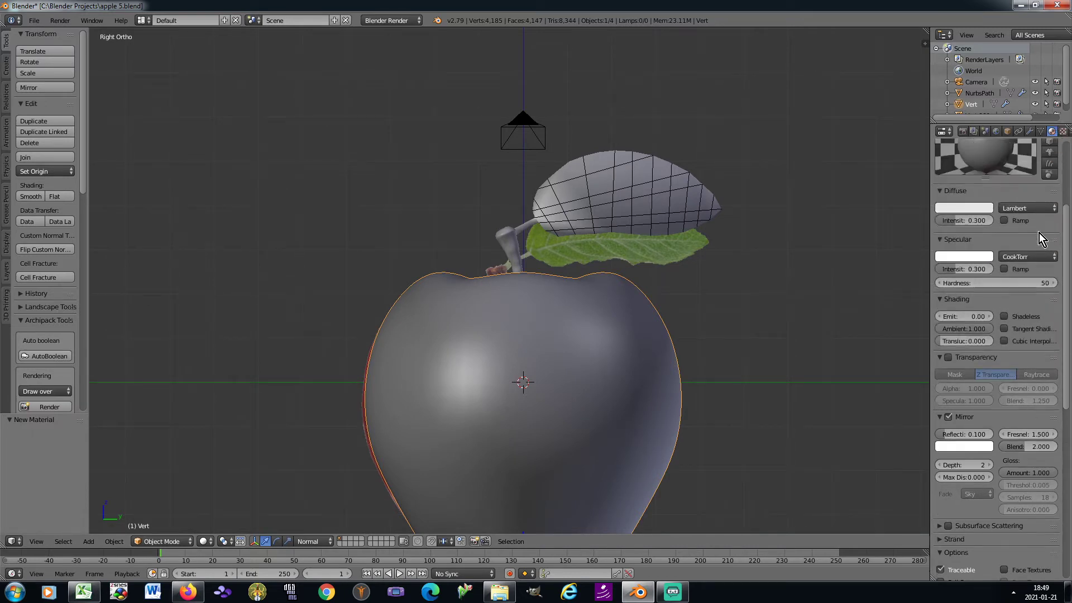
left_click(1063, 131)
left_click(962, 253)
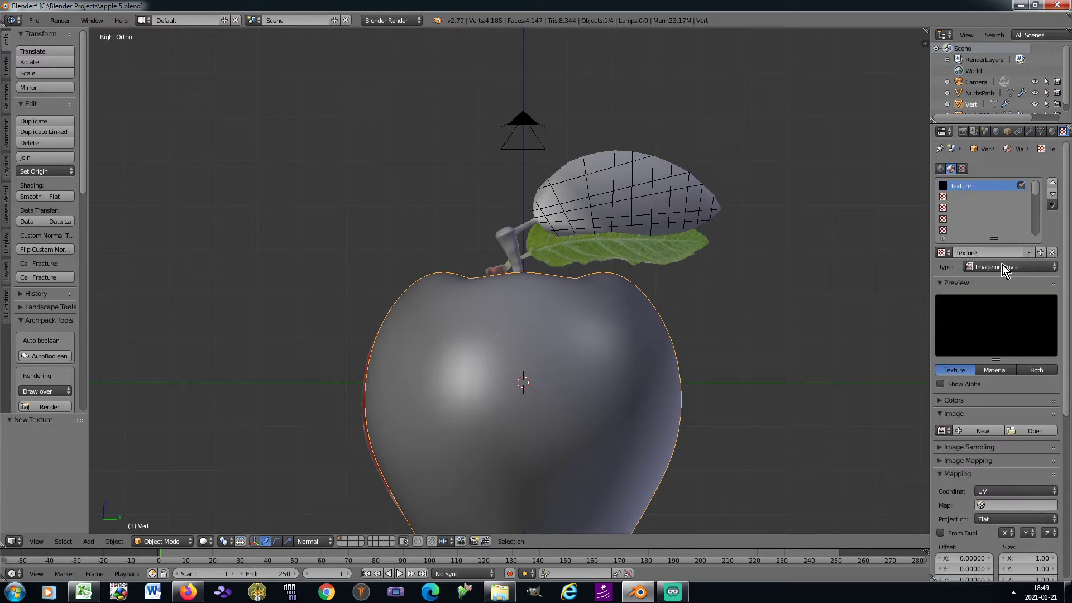
Step: Load the image apple texture.png from the Blender textures folder into the new texture
left_click(1035, 431)
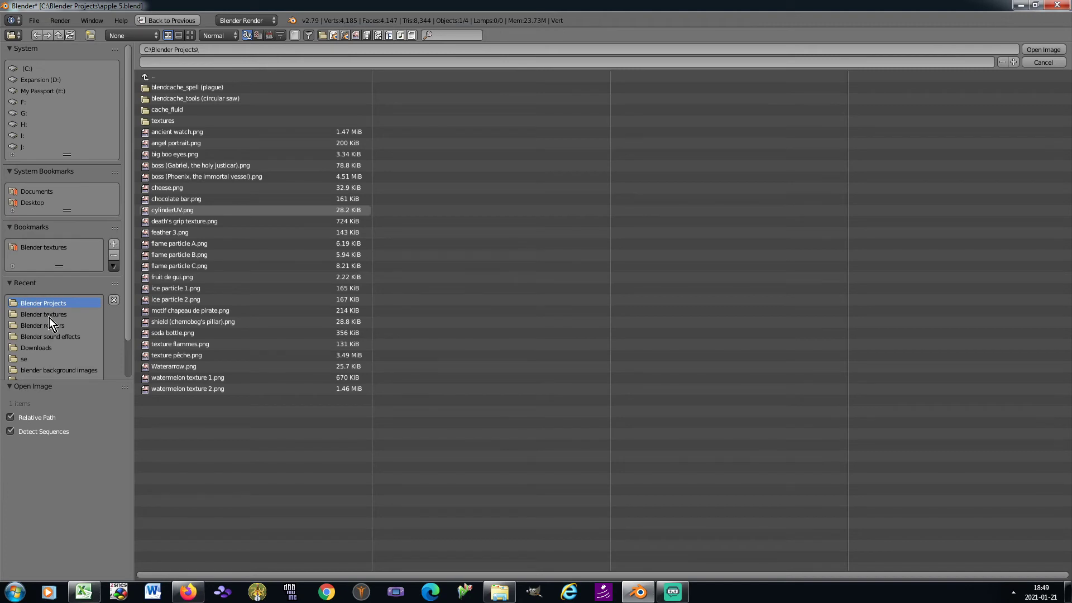
left_click(50, 314)
left_click(189, 36)
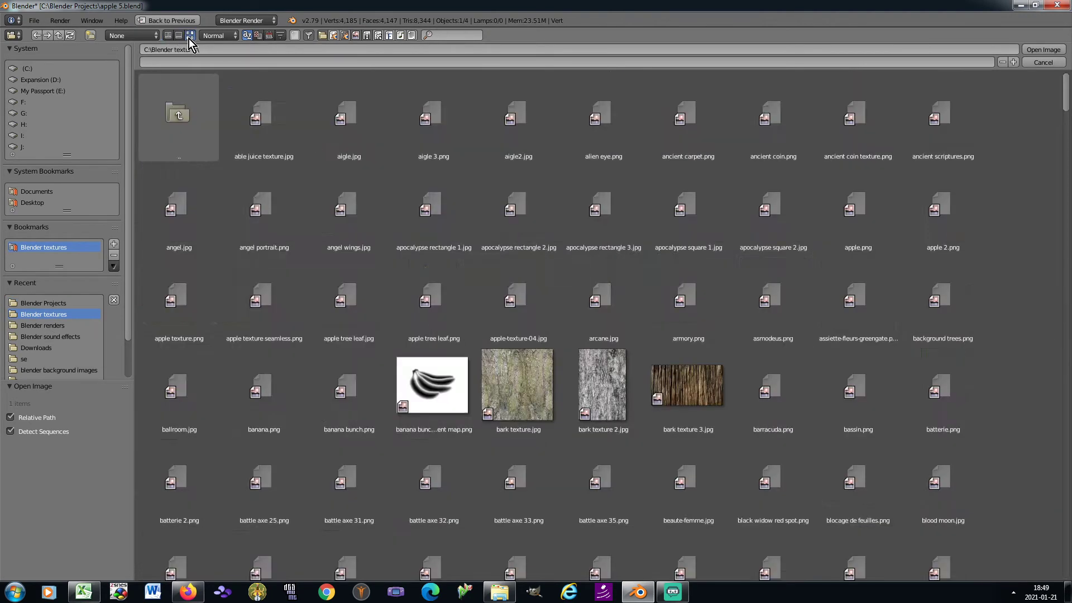
double_click(169, 294)
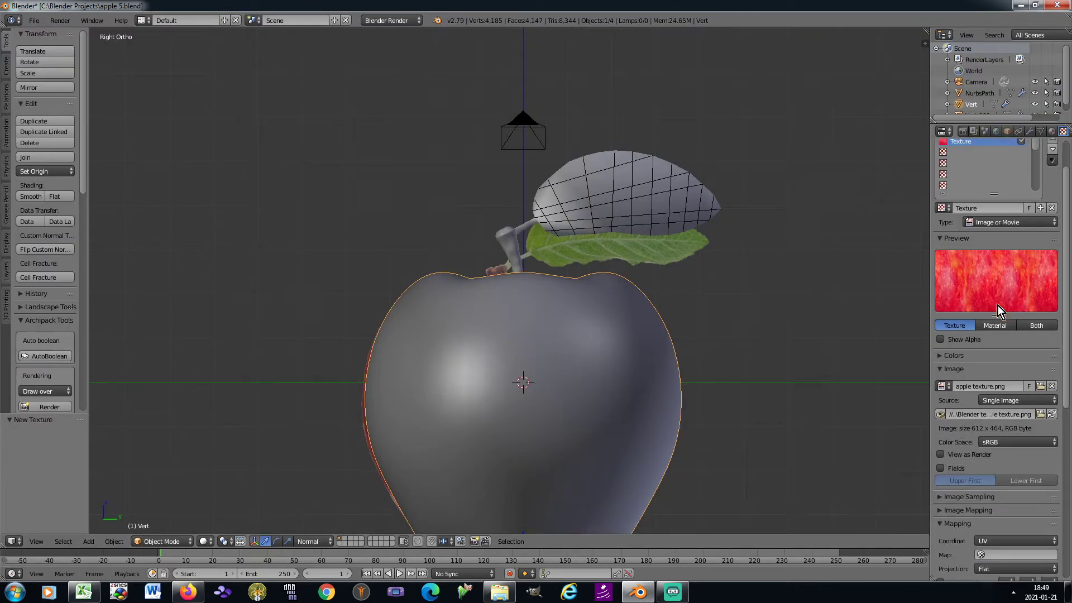
Step: Adjust the texture's colors to RGB multiply R 0.8, G 0.8, B 0.6 and saturation 1.1
scroll(997, 306, "down", 6)
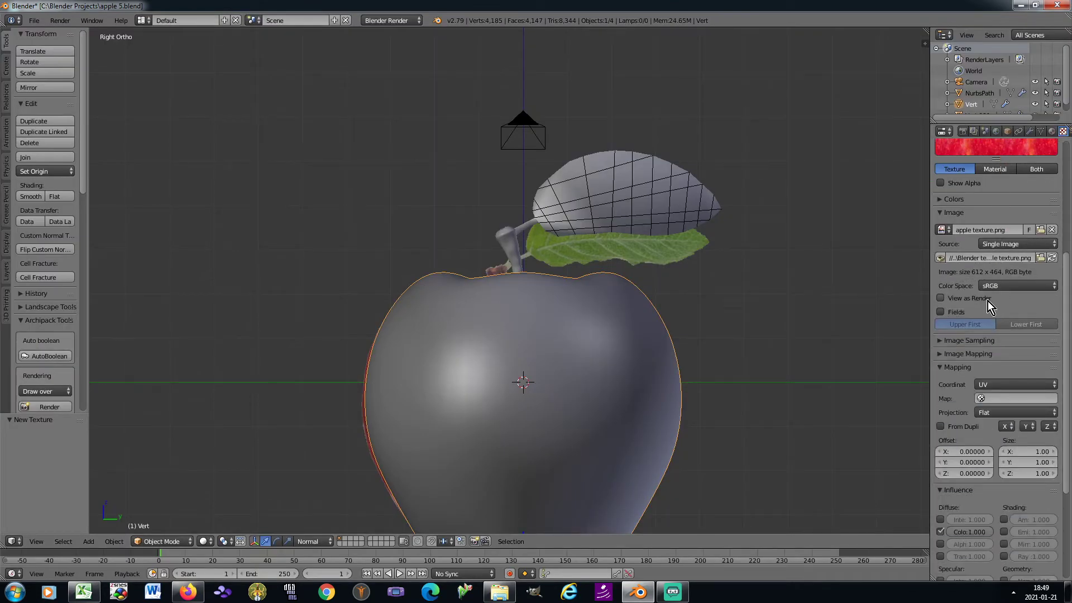
scroll(960, 340, "up", 7)
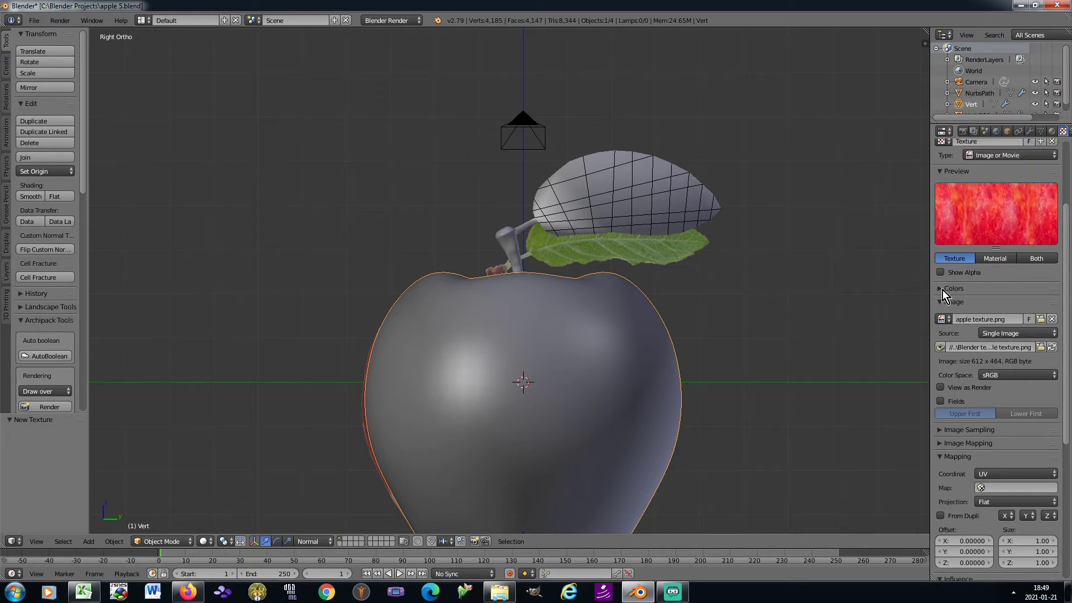
type("0.")
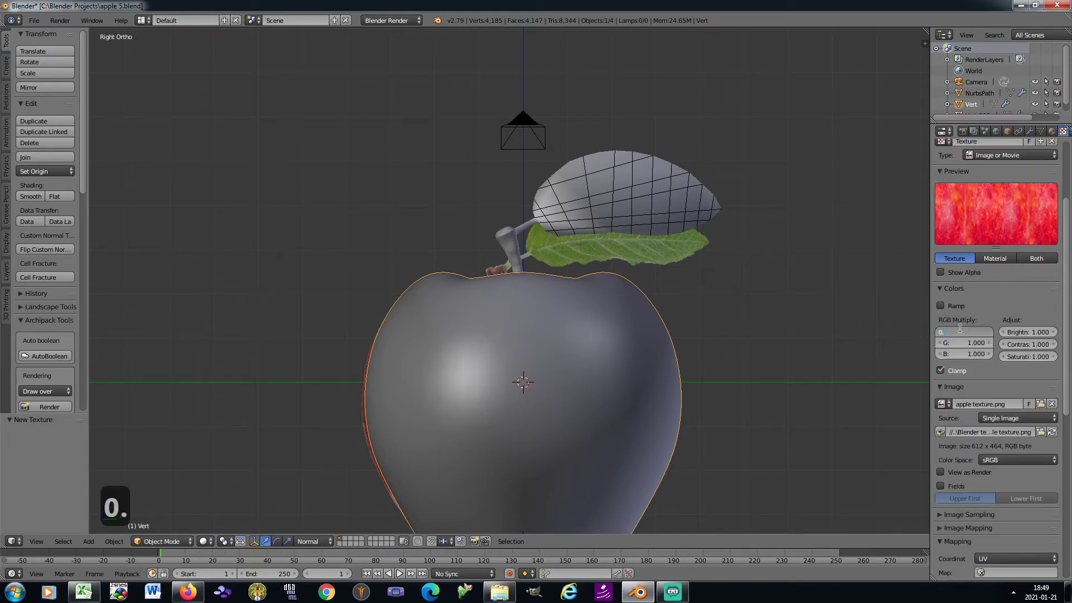
type("8")
key("Tab")
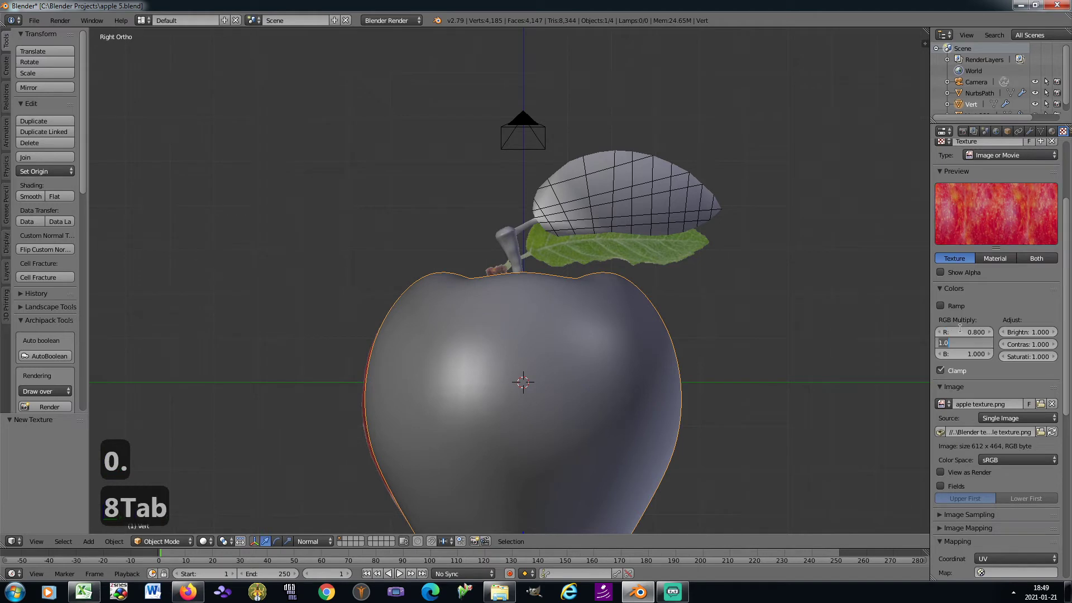
type("0.8")
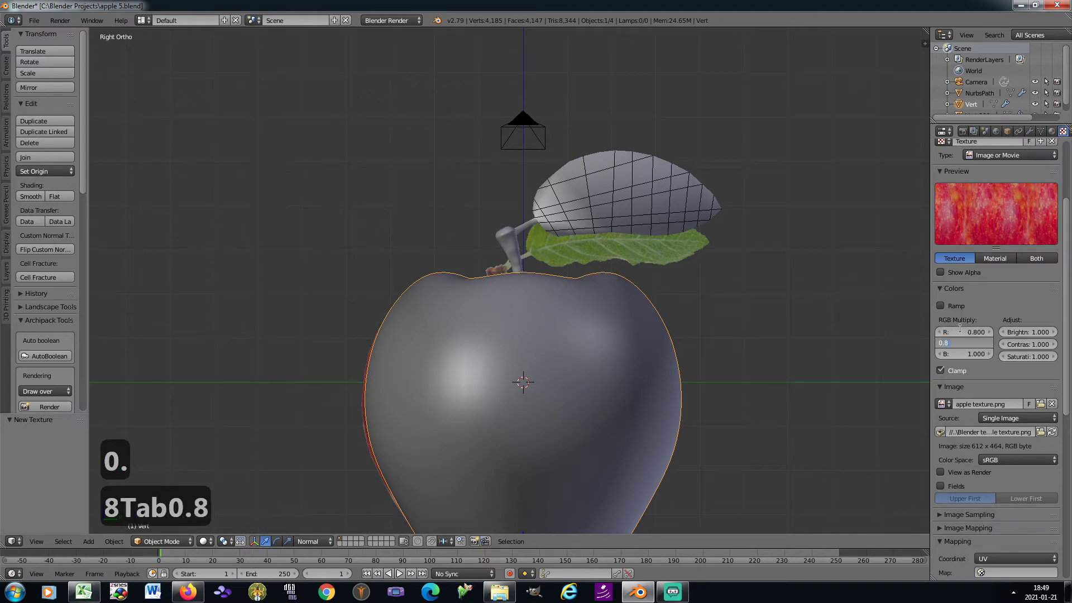
key("Tab")
type("0.6")
key("Return")
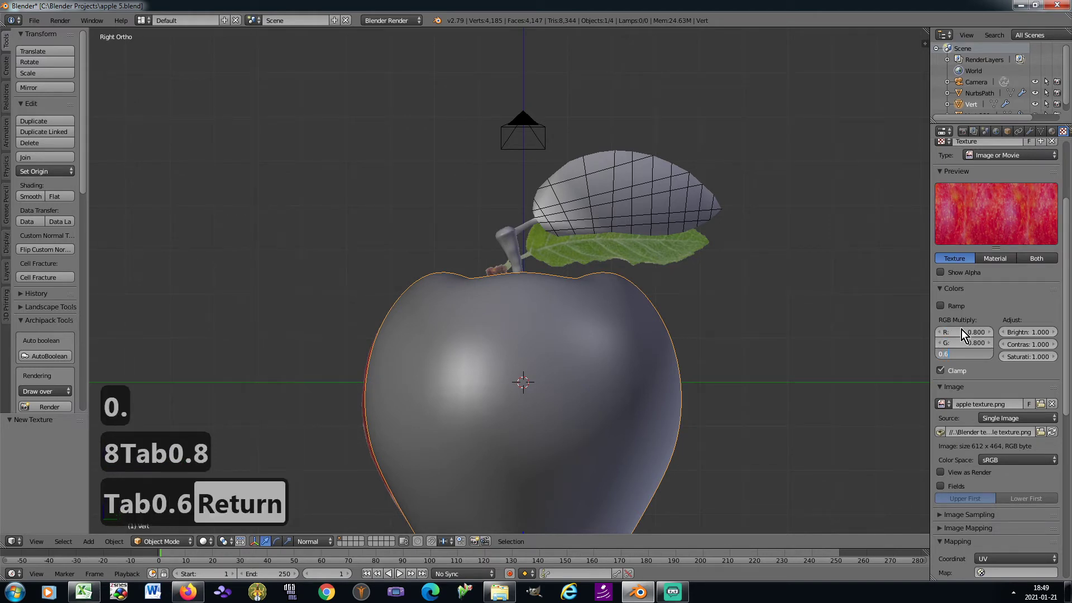
left_click(1055, 357)
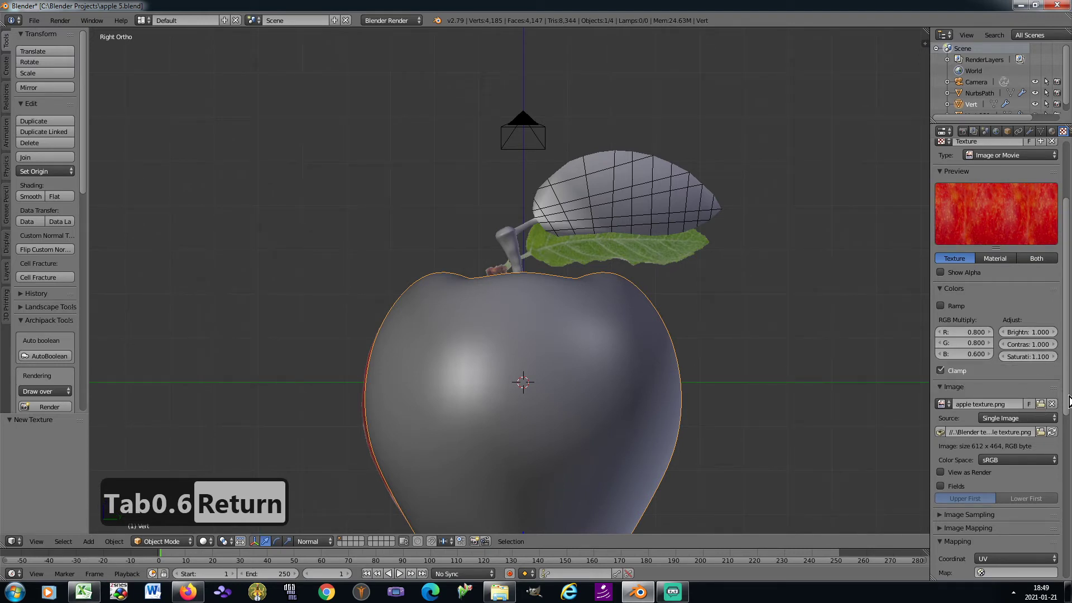
Step: Set the texture's image mapping to repeat 2 times in X and Y with mirroring on both axes, and save the file
scroll(1061, 402, "down", 5)
scroll(1060, 401, "down", 2)
left_click(940, 373)
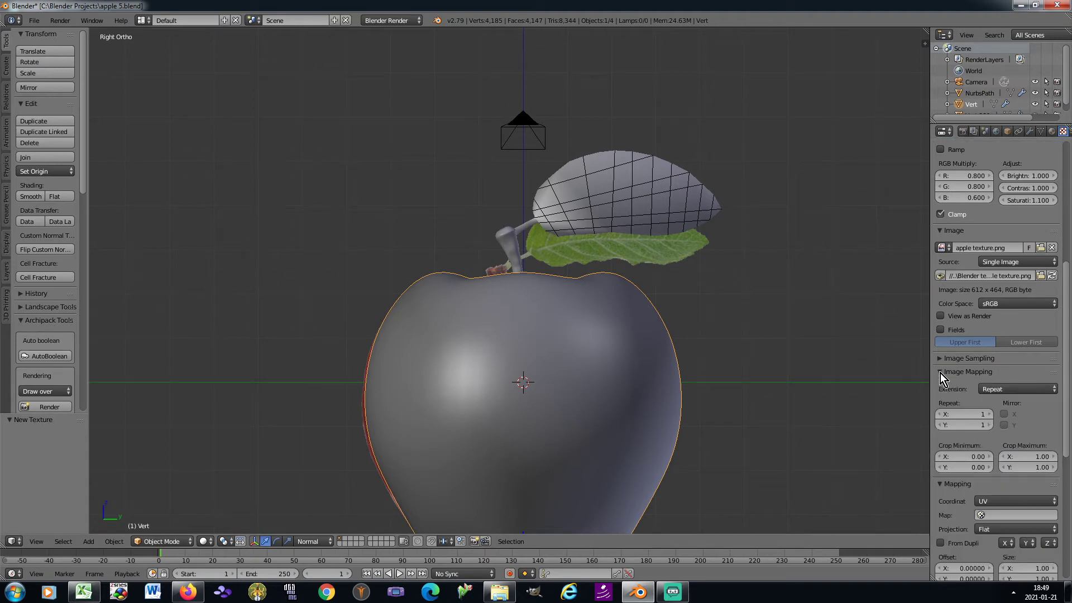
left_click(990, 414)
left_click(990, 426)
scroll(992, 404, "down", 7)
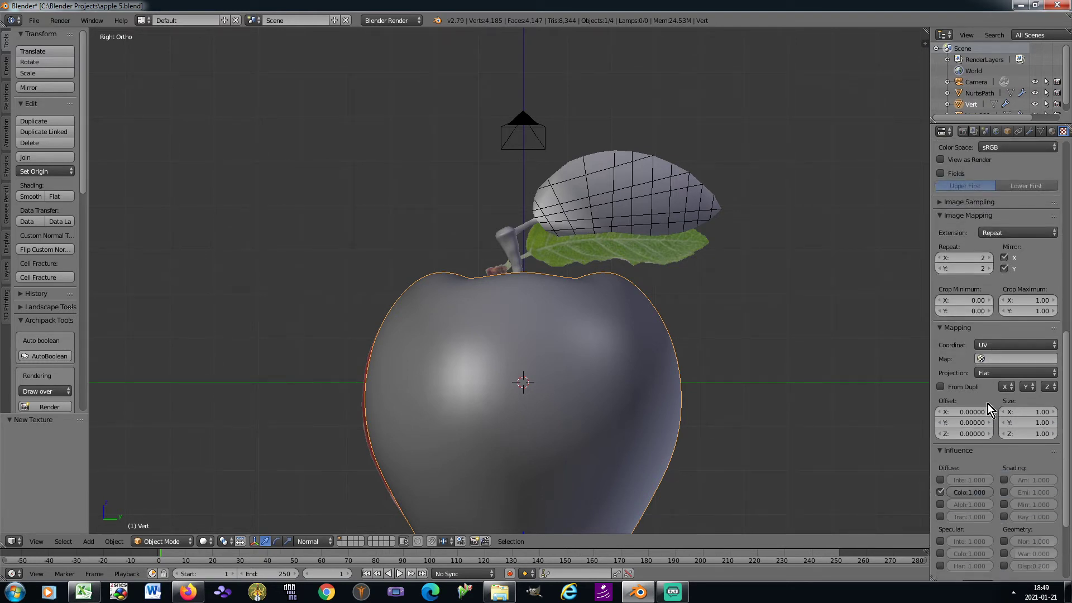
scroll(987, 404, "down", 5)
key("ctrl+s")
left_click(816, 365)
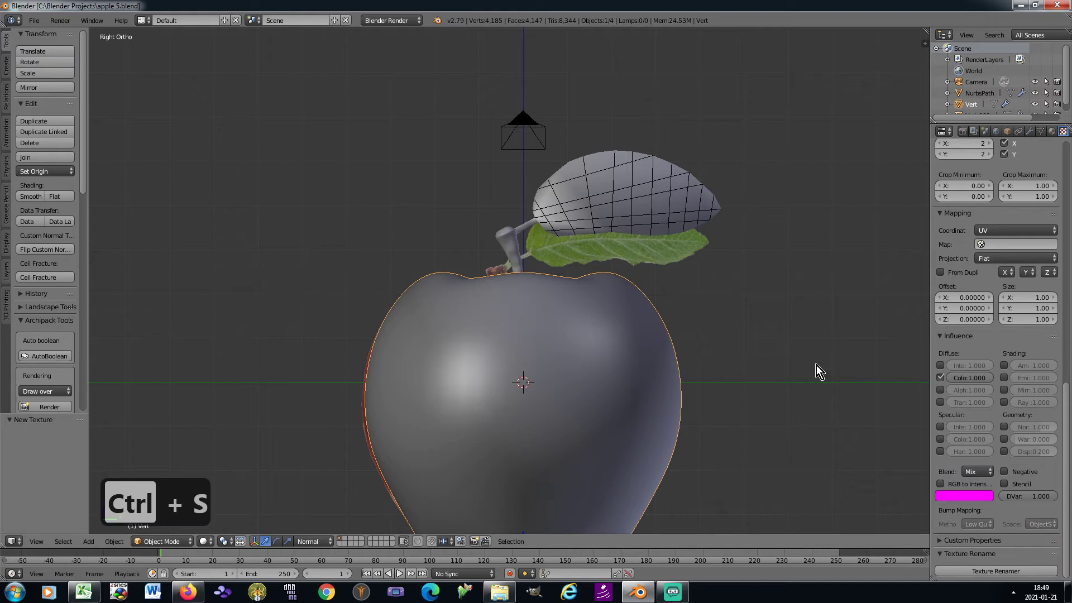
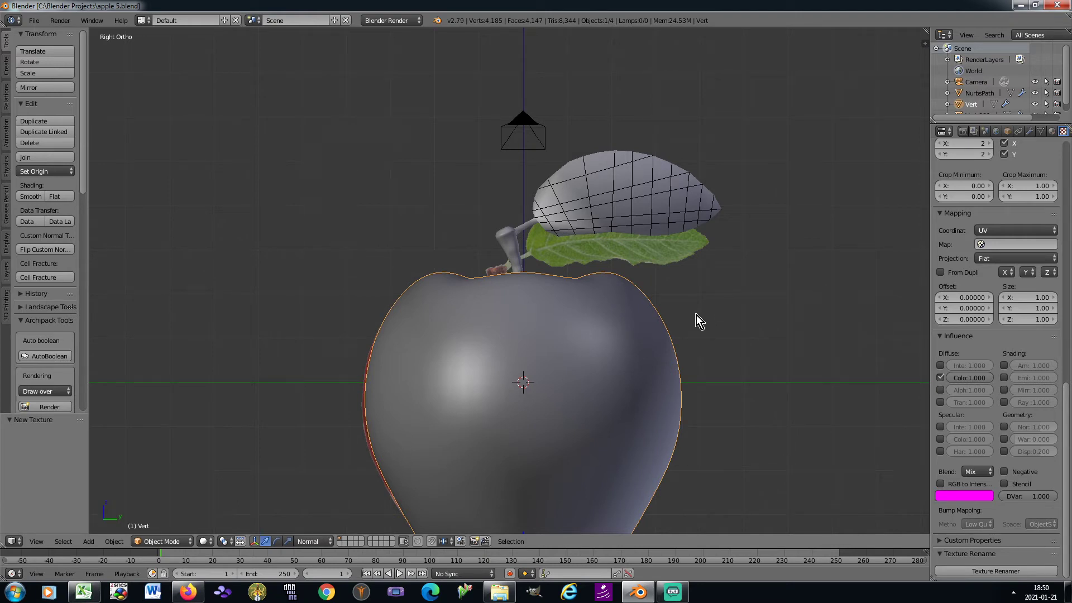
Step: Select the apple's entire mesh in Edit Mode
key("Tab")
key("a")
key("a")
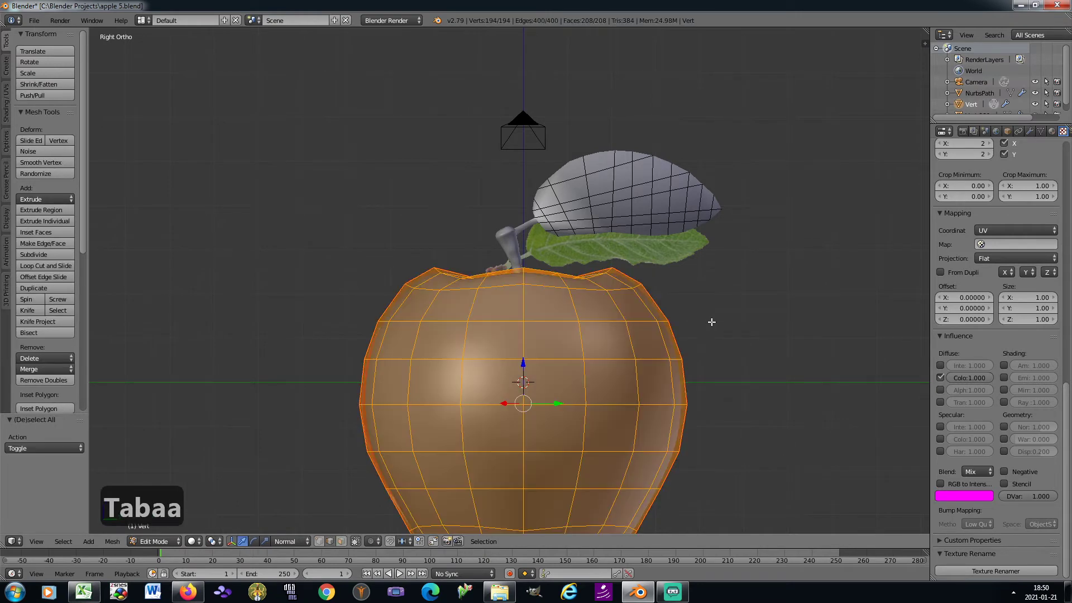
Step: Switch to the UV Editing layout with a right orthographic view of the apple, and assign apple texture.png in the UV editor
left_click(142, 20)
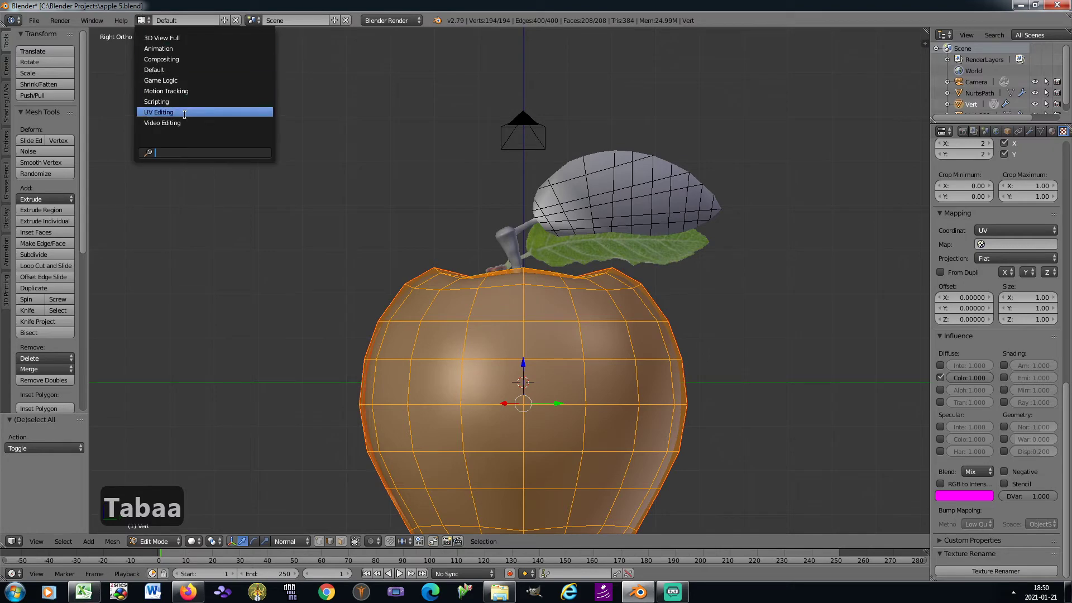
left_click(180, 115)
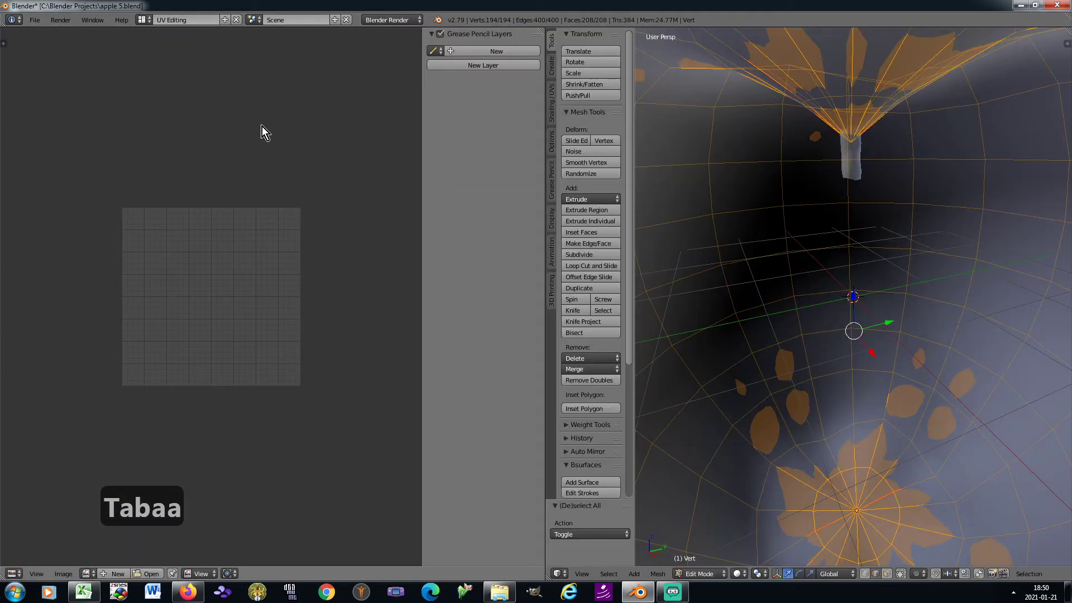
key("KP_5")
key("KP_3")
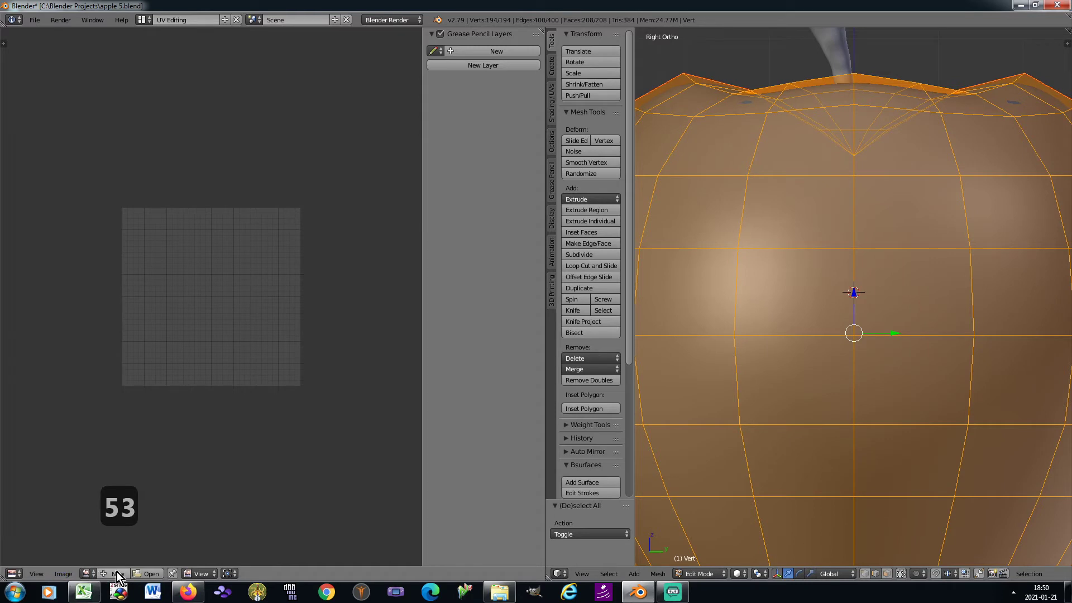
left_click(88, 573)
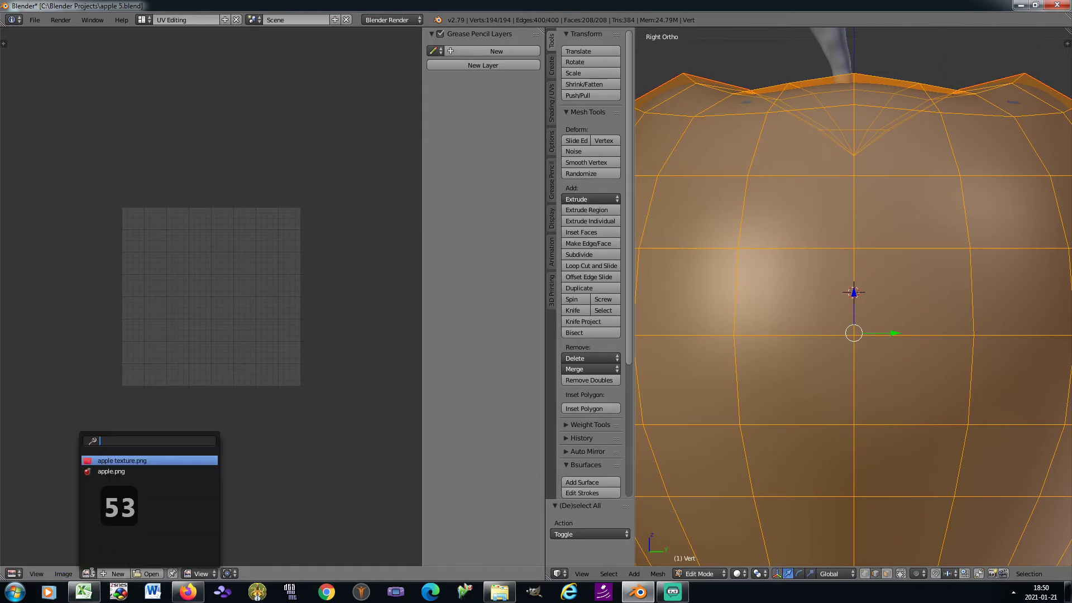
left_click(108, 462)
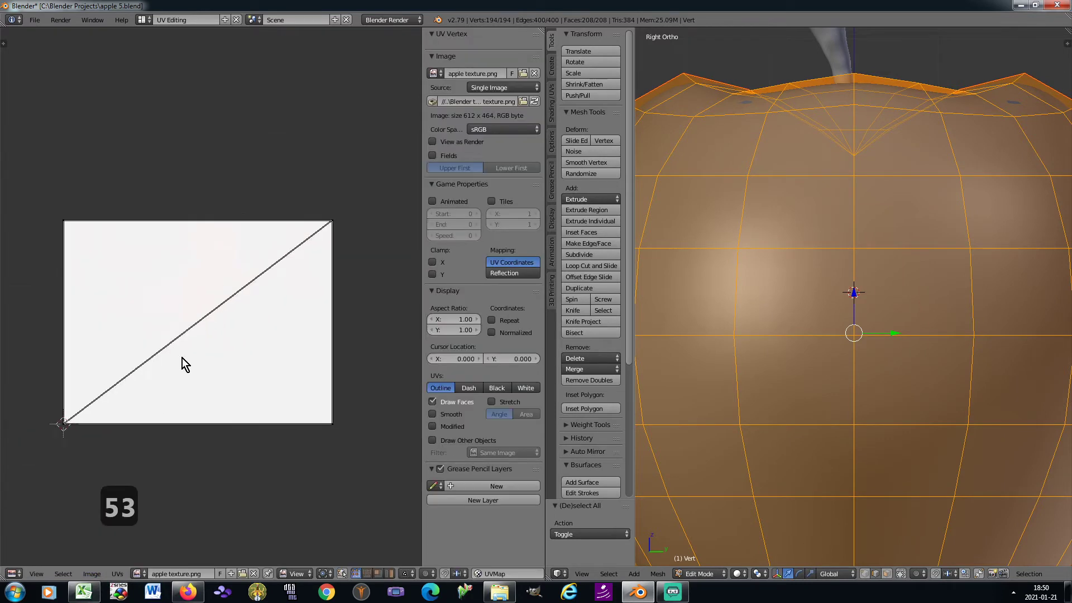
Step: Unwrap the apple's selected mesh over the apple texture image with the Unwrap operation
scroll(182, 358, "down", 2)
left_click(551, 102)
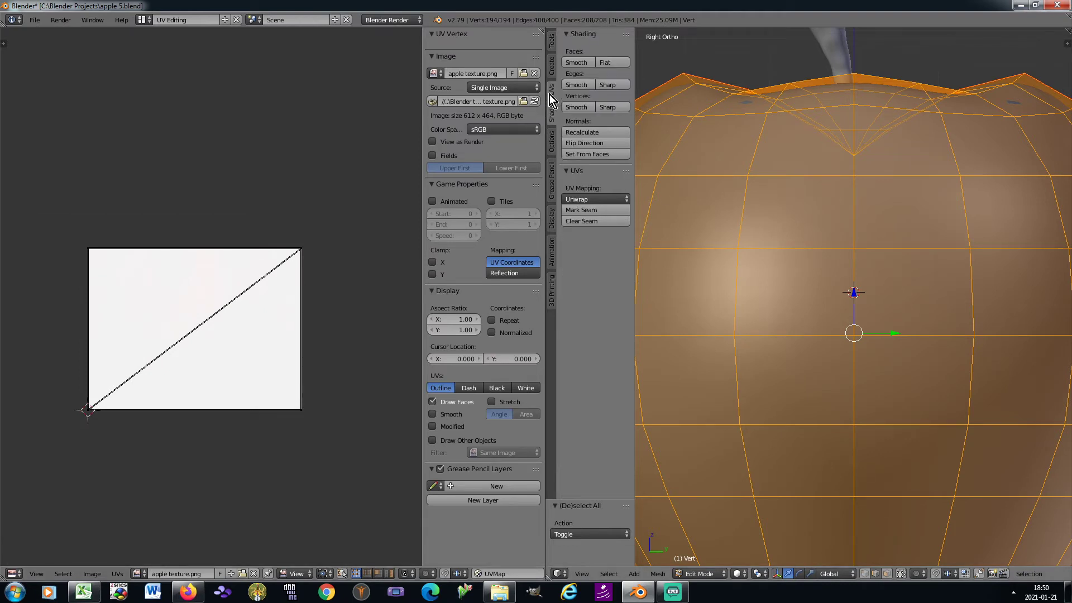
left_click(603, 199)
left_click(605, 217)
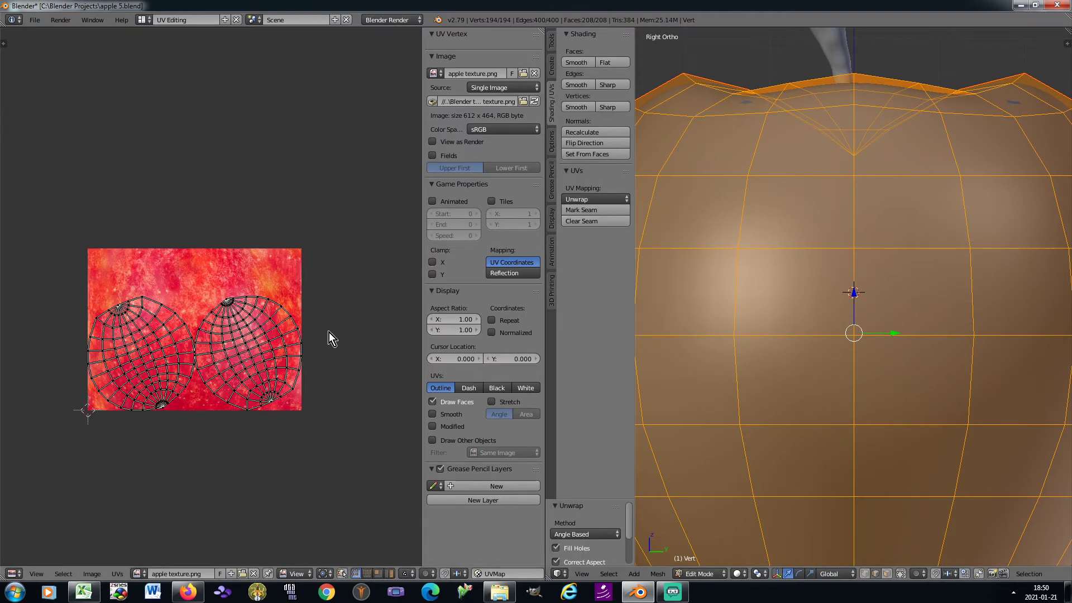
Step: In island selection mode, select the UV island on the image's right half and rotate it 180°
left_click_drag(424, 317, 466, 317)
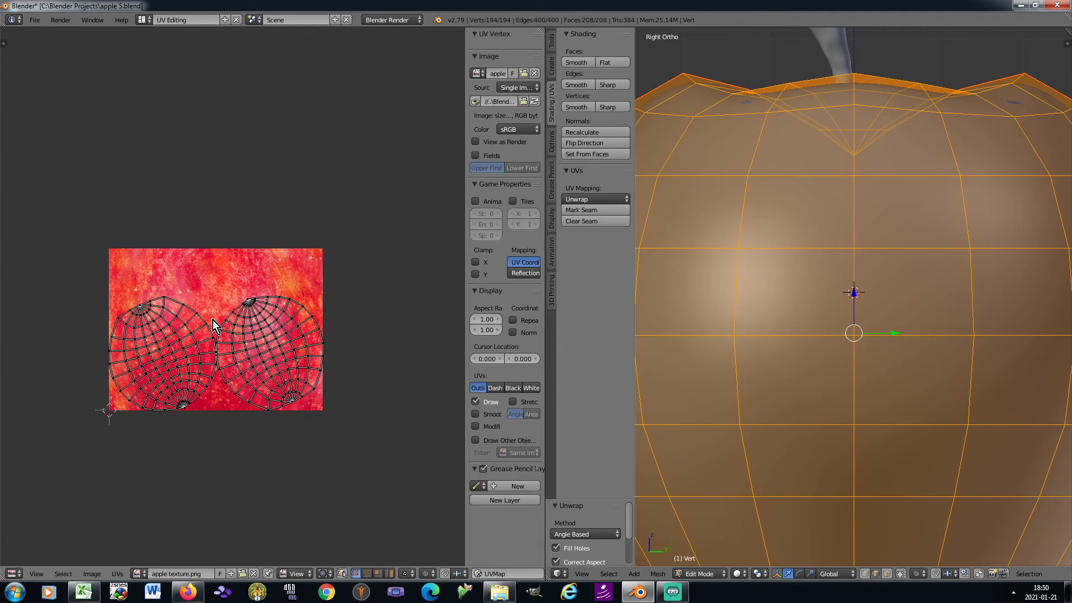
scroll(212, 320, "up", 2)
middle_click_drag(216, 317, 244, 300)
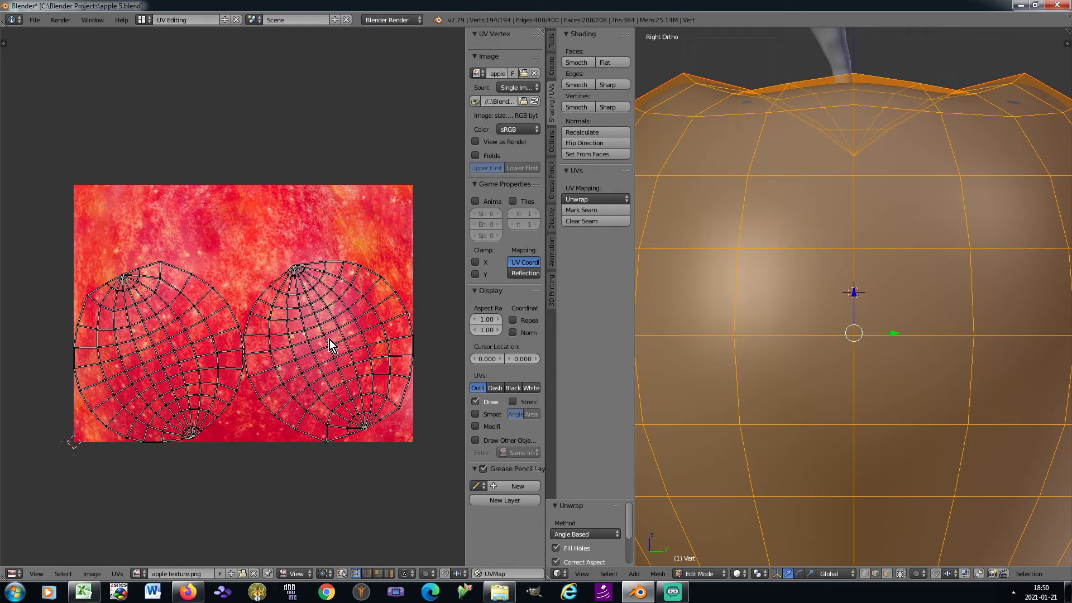
left_click(389, 573)
right_click(328, 364)
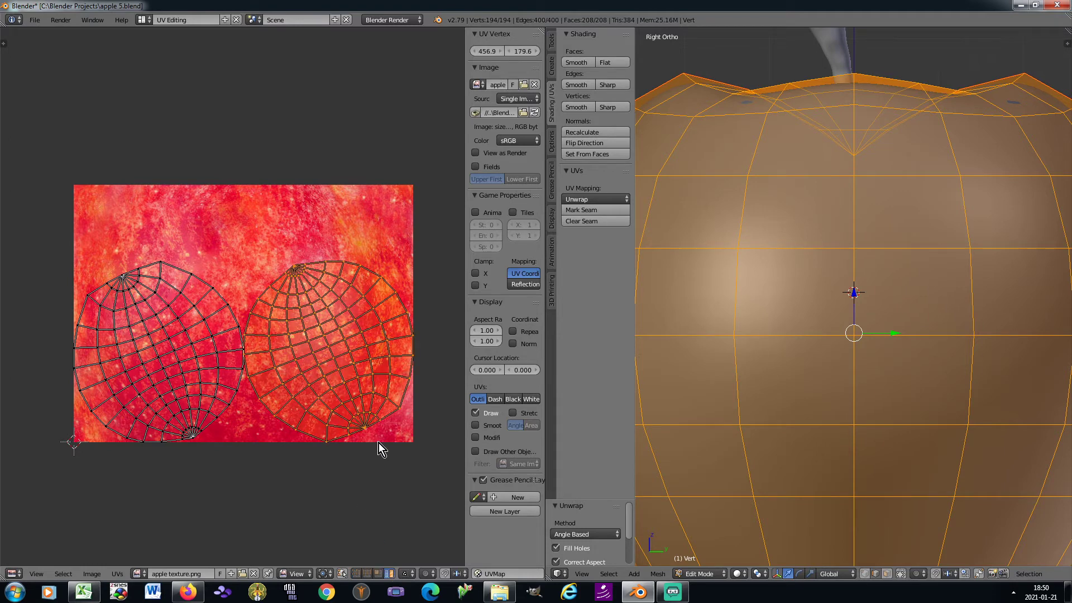
type("r180")
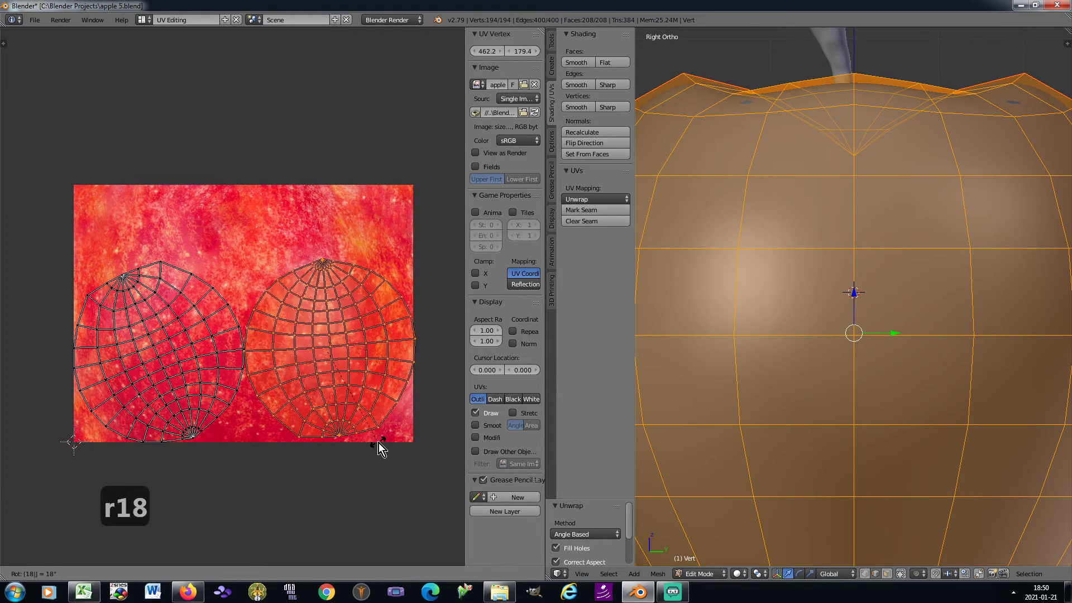
key("Return")
Step: Move the rotated UV island about 0.658 in negative X so it lies exactly over the other island
key("g")
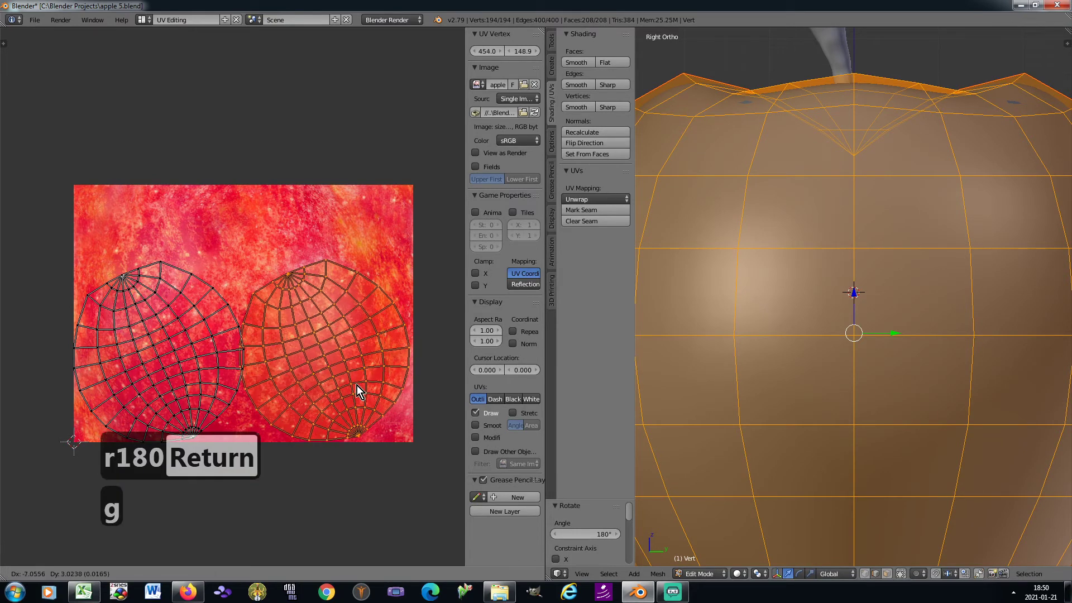
left_click(199, 391)
scroll(180, 363, "up", 3)
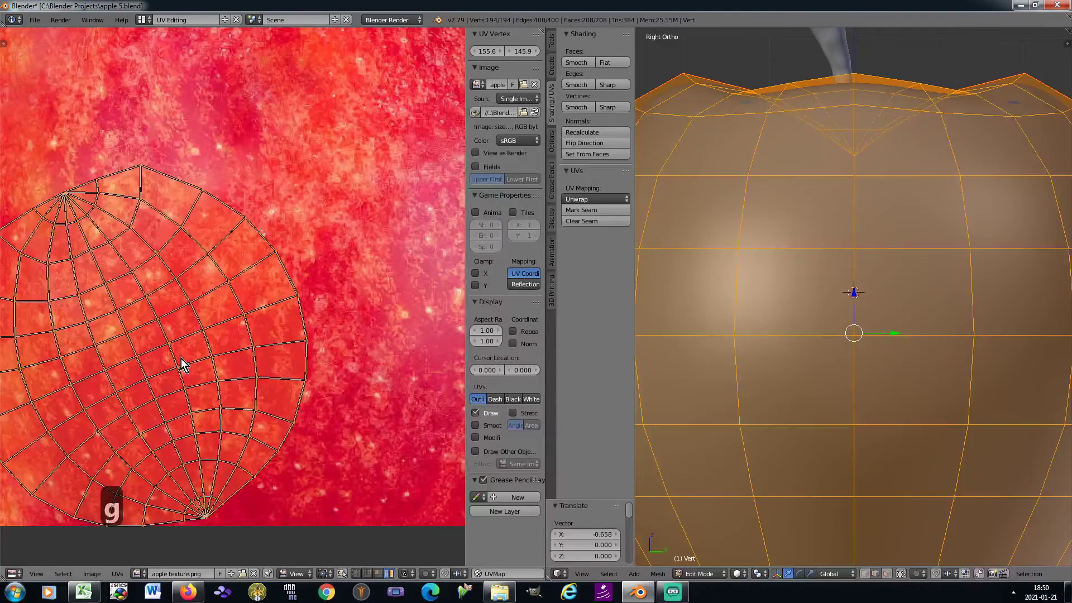
scroll(224, 343, "down", 3)
Step: Select both overlapping UV islands and rotate them about 22.7° so the apple's poles line up vertically
key("a")
key("a")
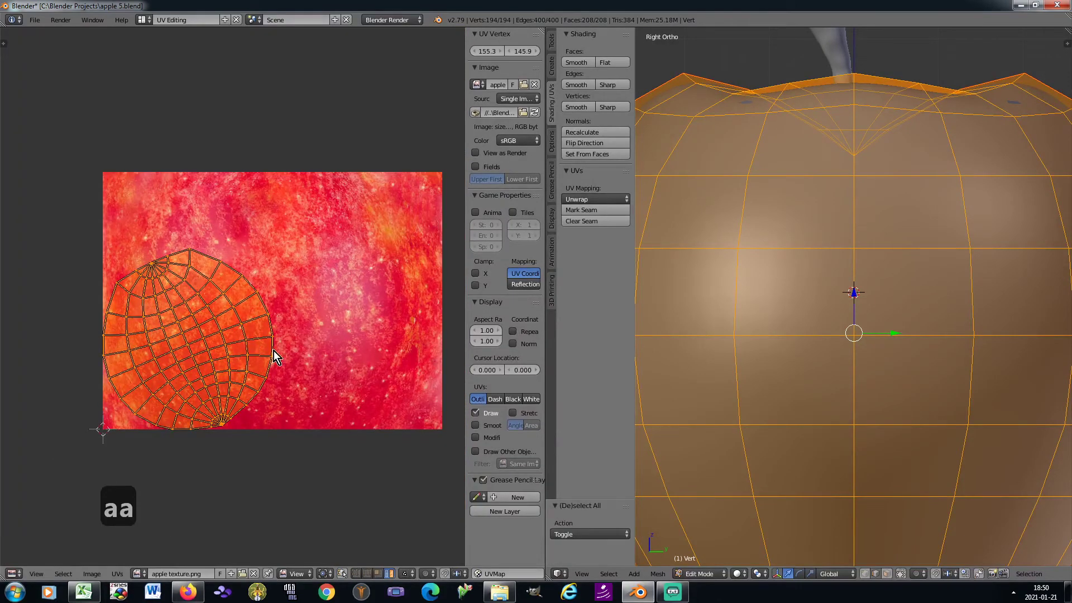
key("r")
left_click(283, 409)
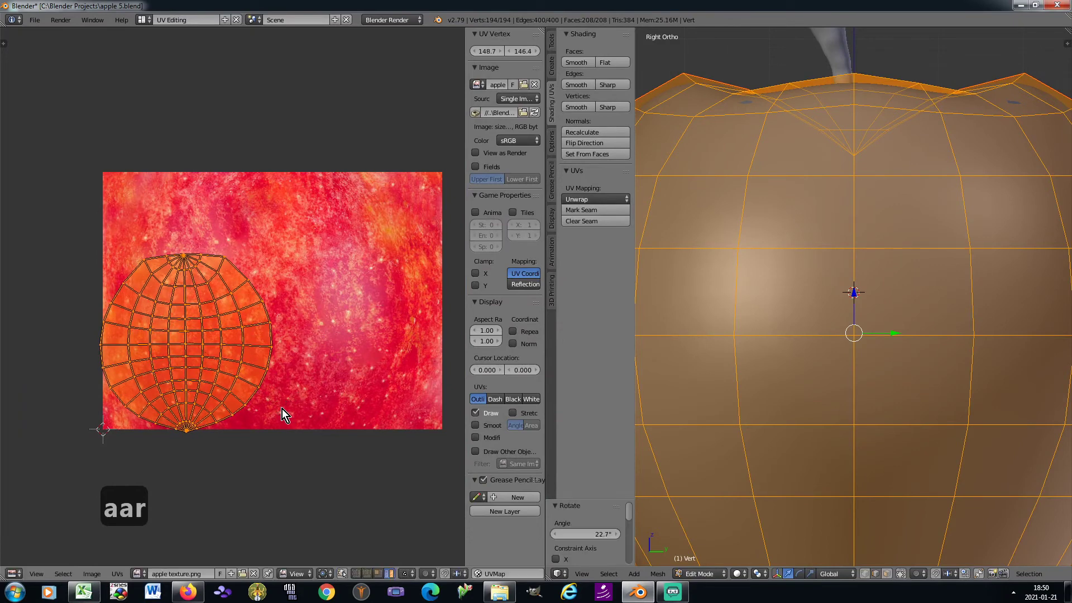
Step: Move the stacked islands to the image's centre by about X 0.358, Y 0.141 and scale them up about 1.432 times
key("g")
left_click(369, 366)
key("s")
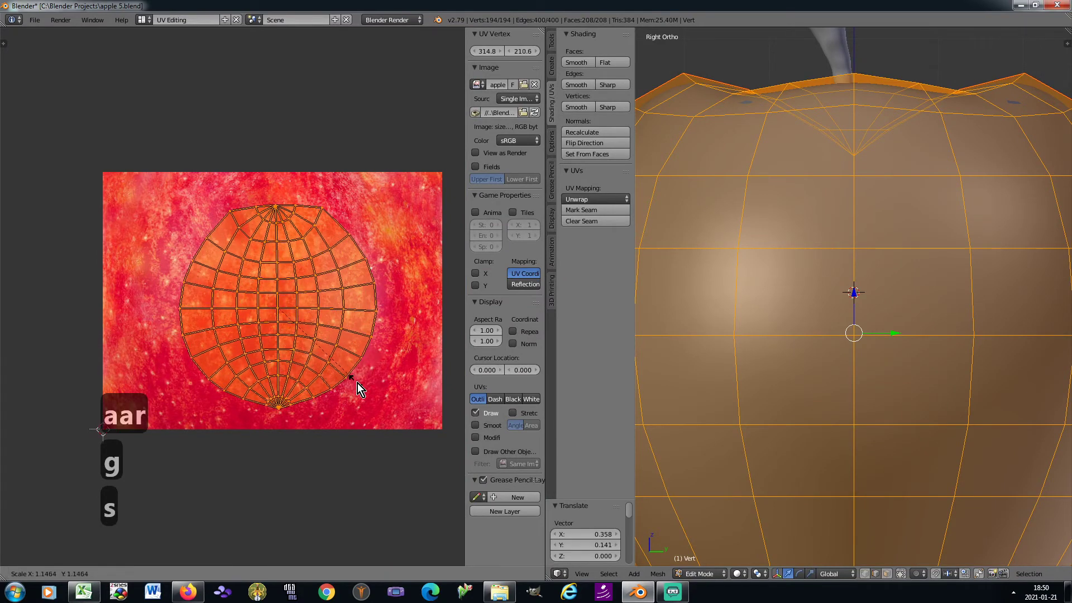
left_click(369, 404)
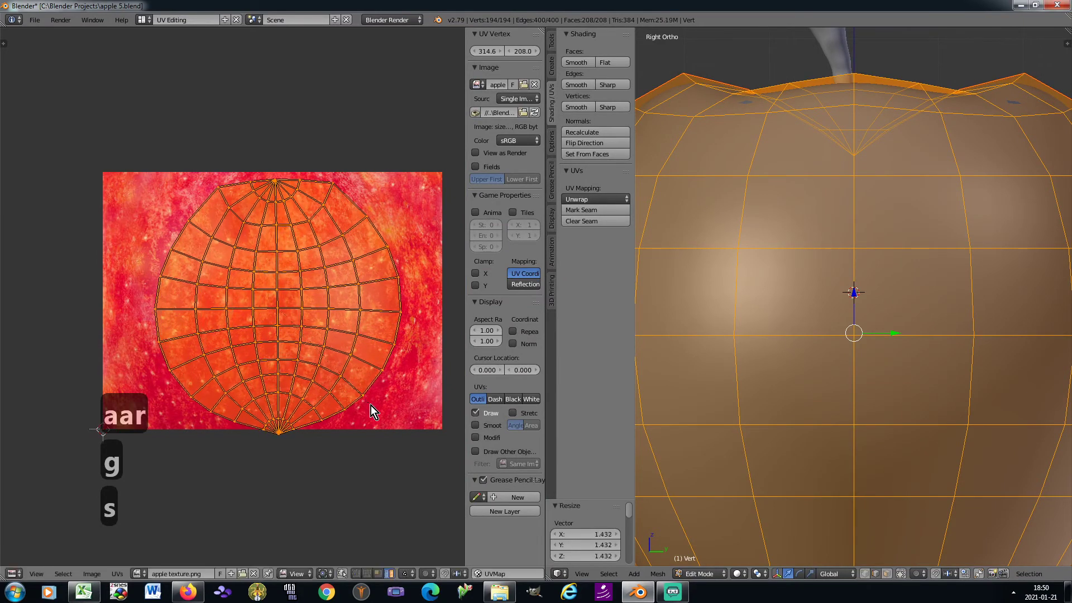
Step: Straighten the islands by about 1.15° and shift them about X -0.013, Y 0.022 to fit inside the image
key("r")
left_click(369, 409)
key("g")
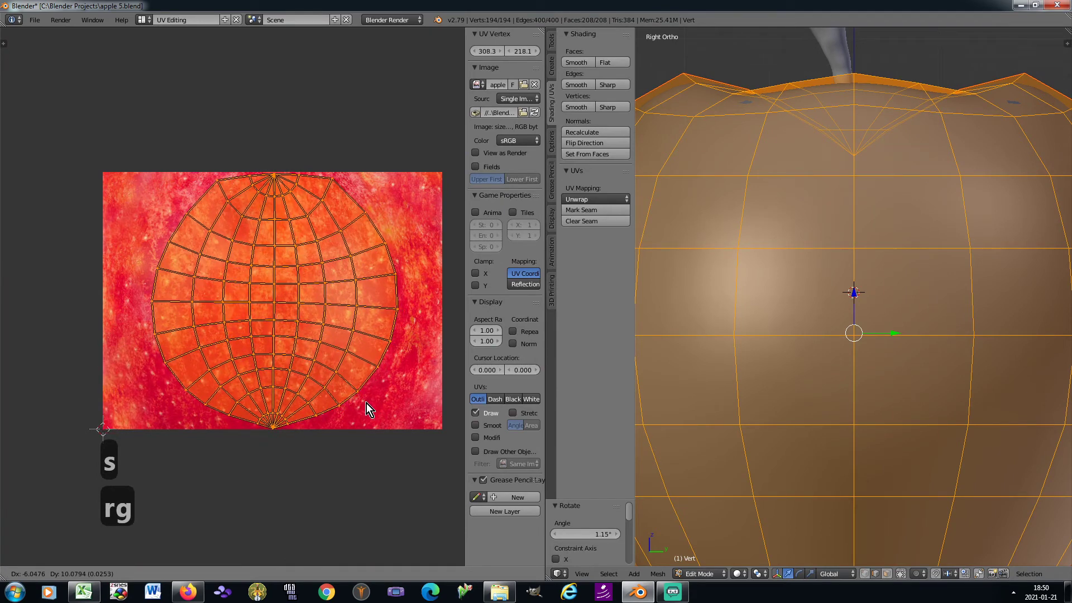
left_click(366, 403)
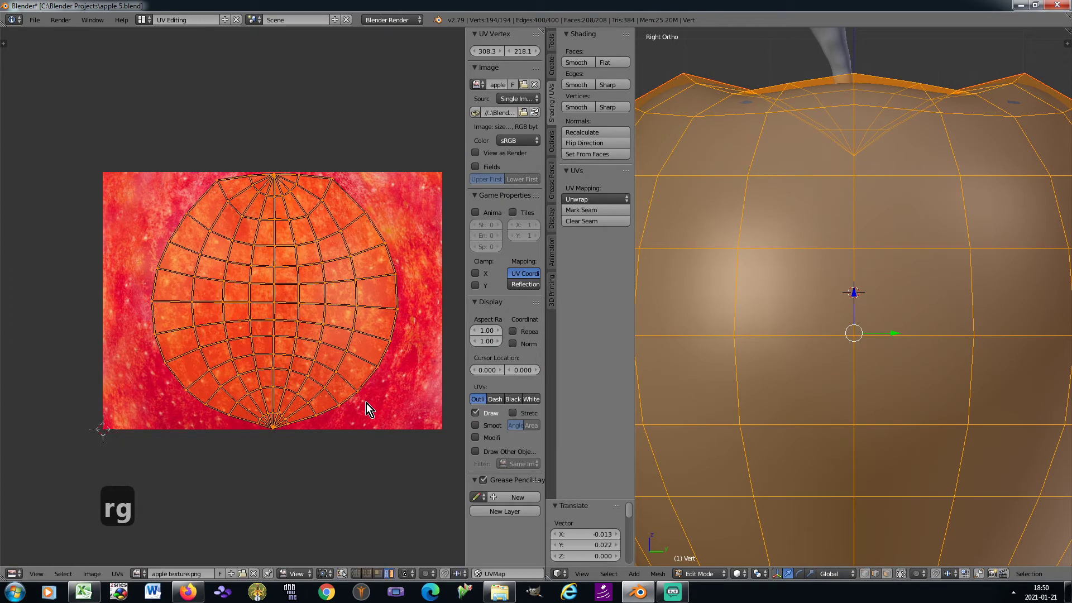
Step: Return to the Default layout in Object Mode and assign UVMap as the apple texture's mapping map
left_click(148, 21)
left_click(162, 68)
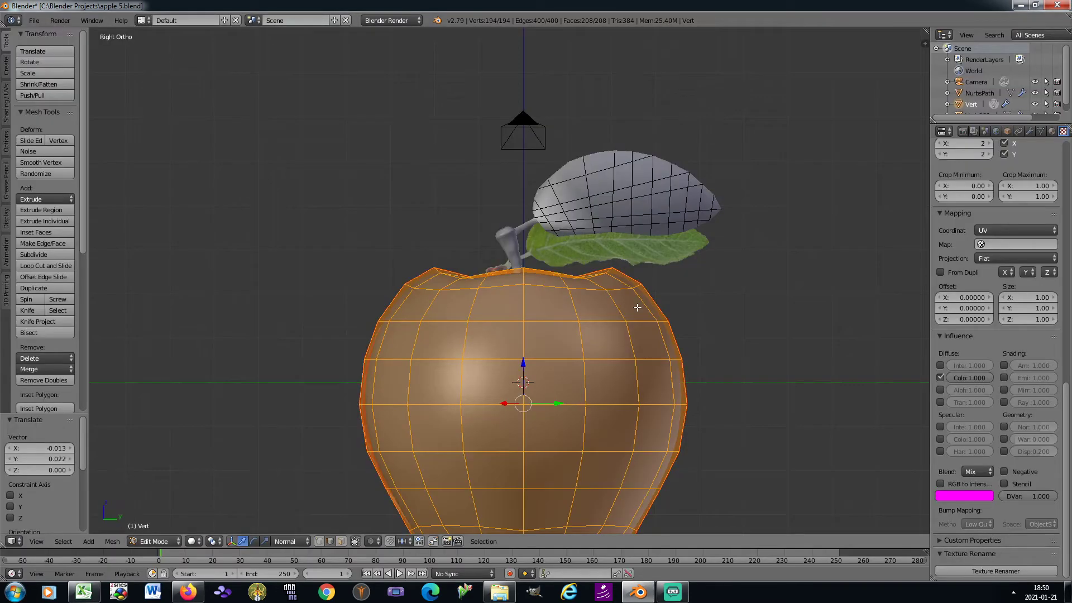
key("Tab")
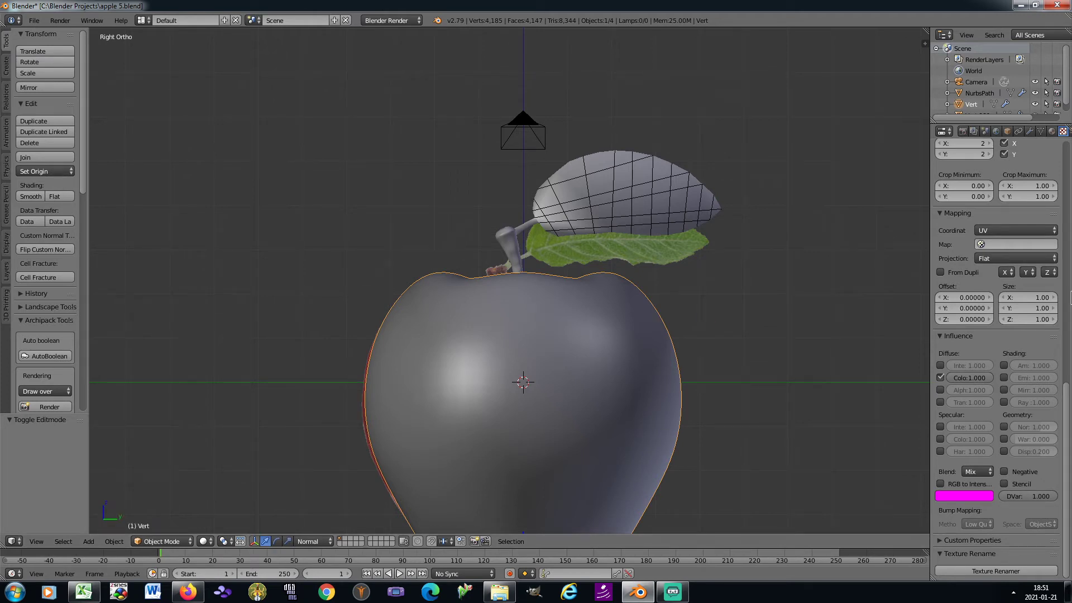
left_click(1006, 245)
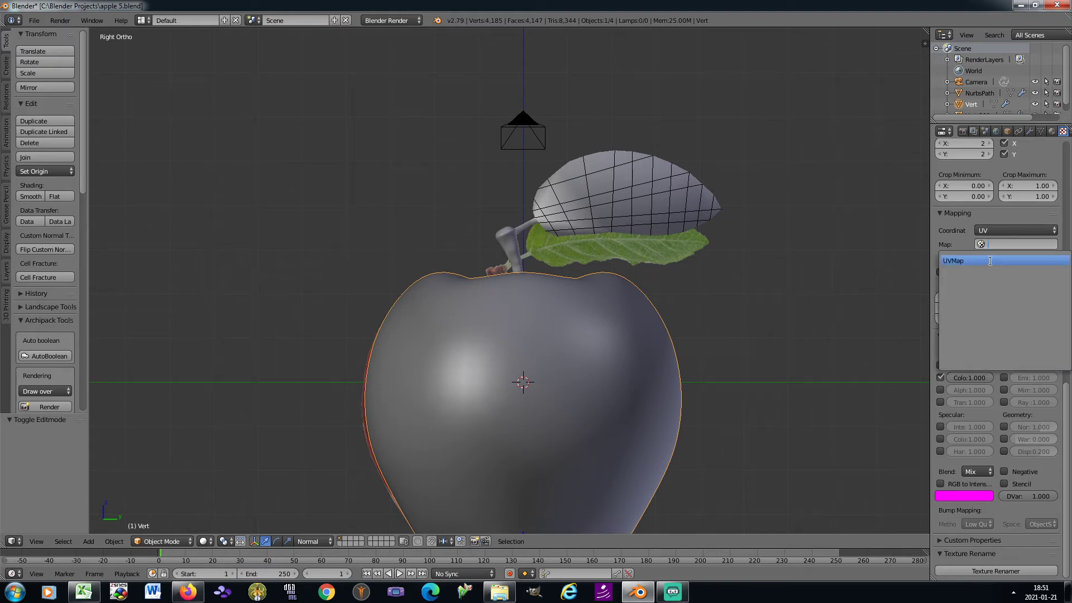
left_click(991, 261)
Step: Add a second texture of type Clouds in the next empty slot of the apple's material and set its noise depth to 24
scroll(1017, 332, "up", 4)
scroll(1017, 333, "up", 20)
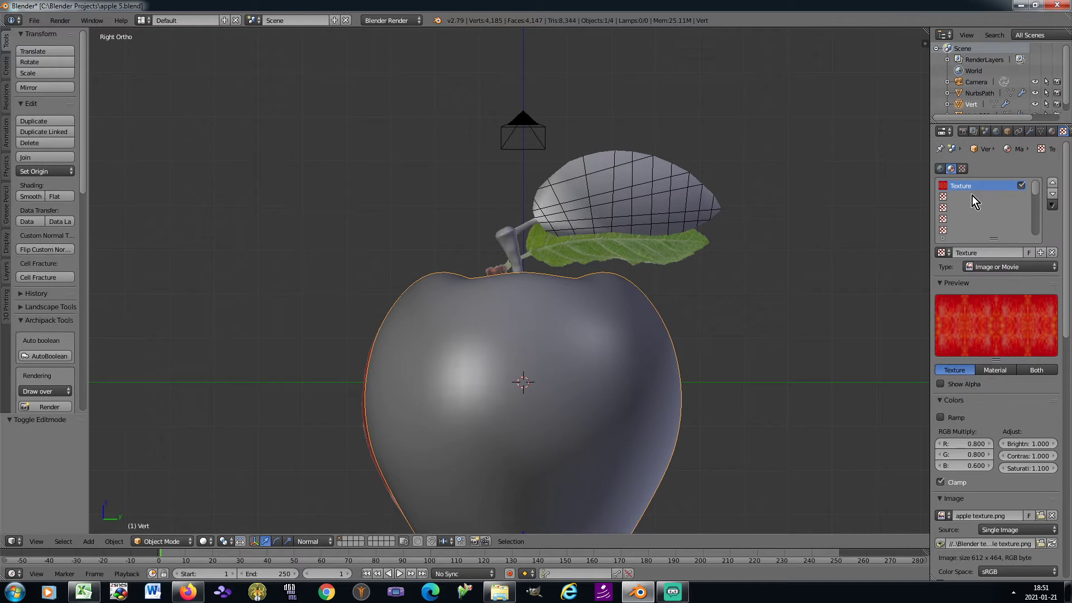
left_click(970, 197)
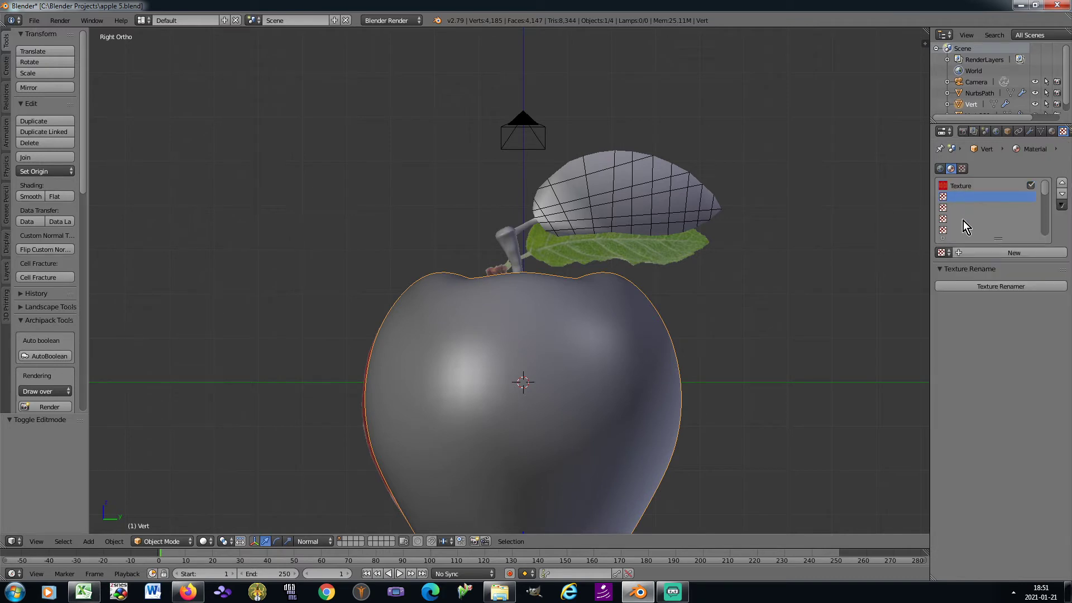
left_click(963, 255)
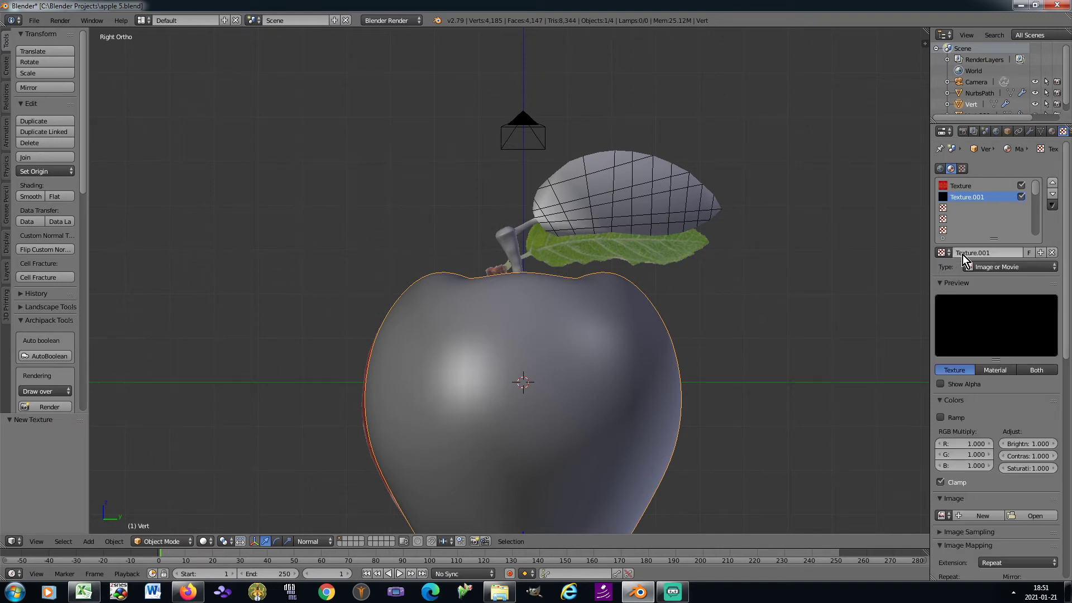
left_click(999, 268)
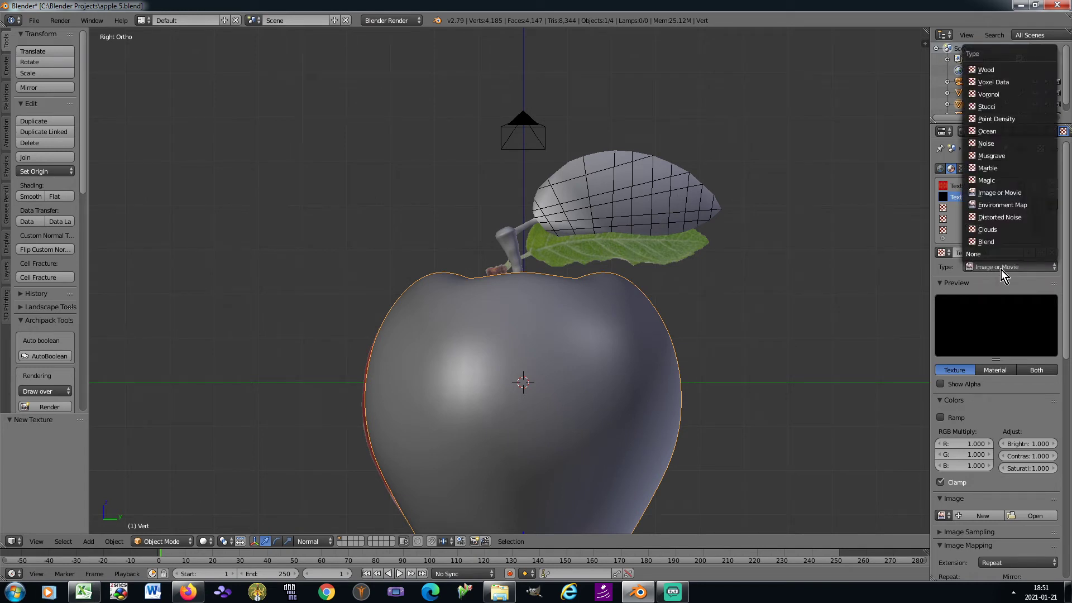
left_click(1000, 228)
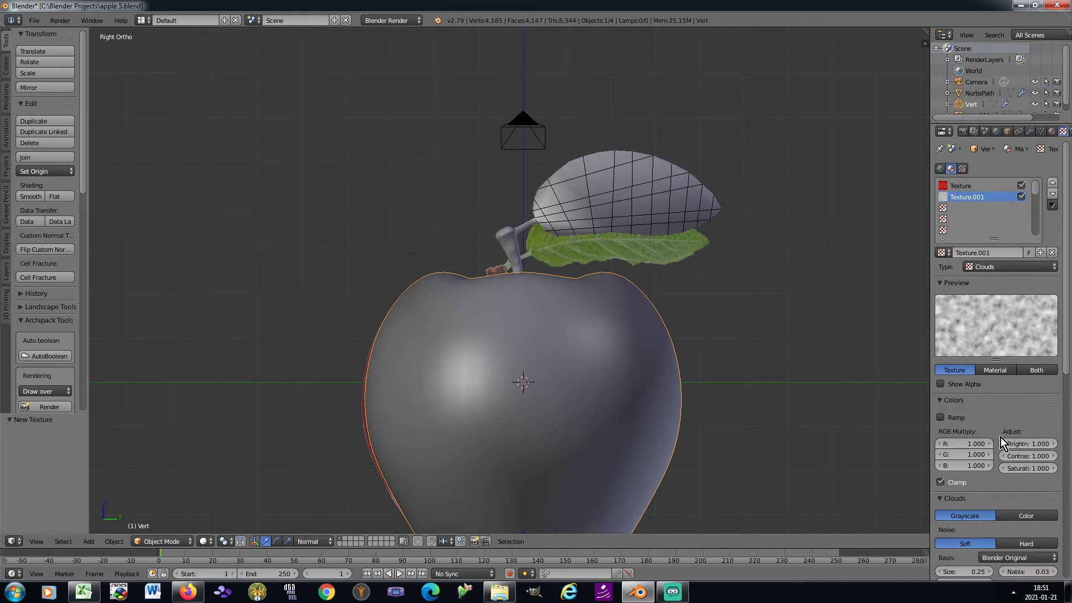
scroll(980, 520, "down", 2)
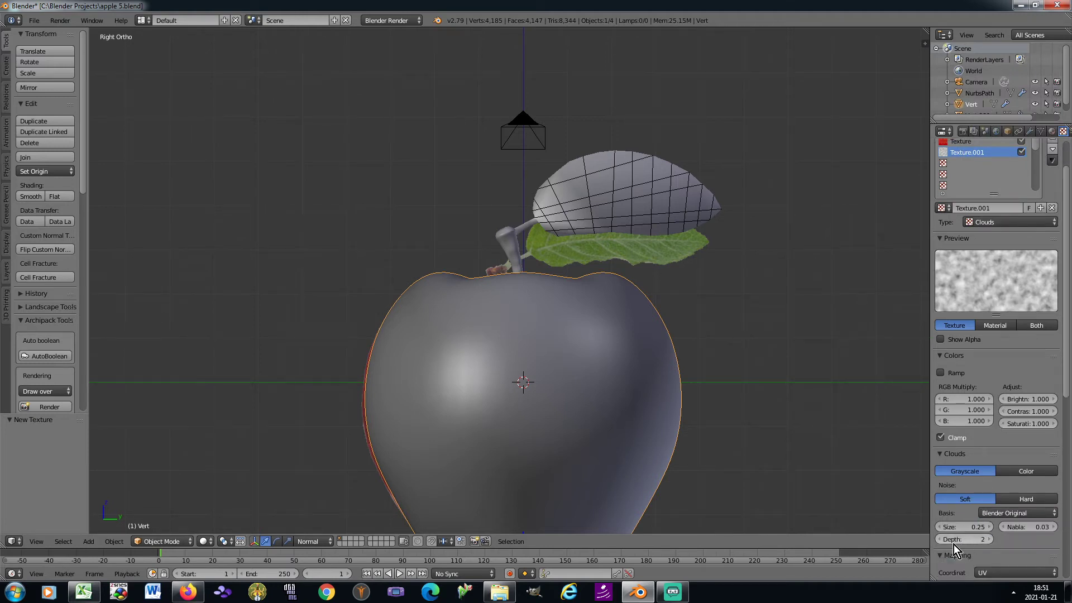
left_click_drag(953, 545, 971, 544)
Step: Set the clouds texture's diffuse color influence to 0.5
scroll(973, 527, "down", 2)
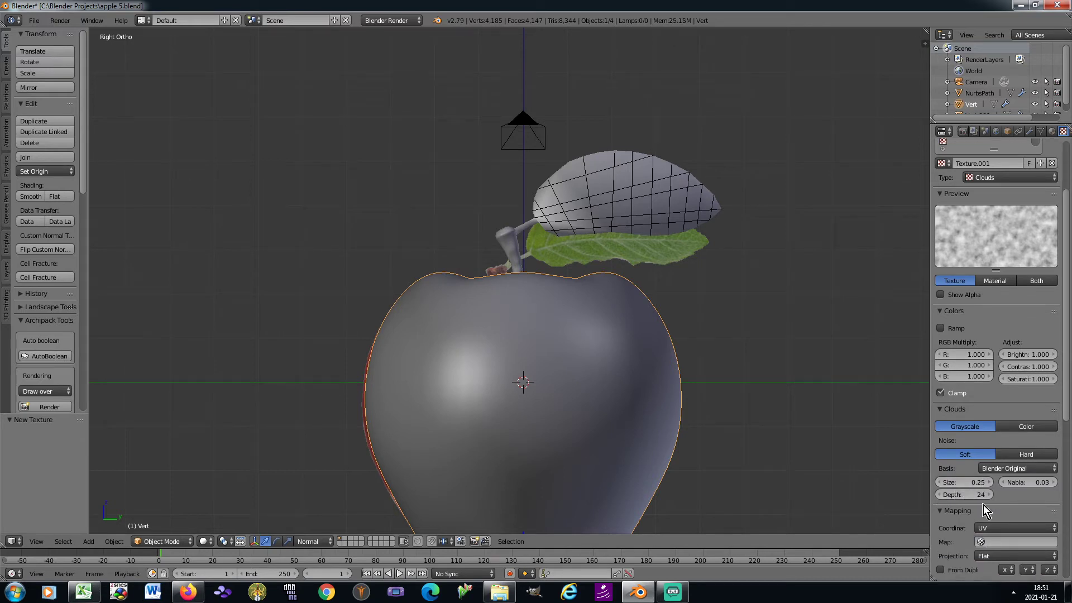
scroll(983, 510, "down", 1)
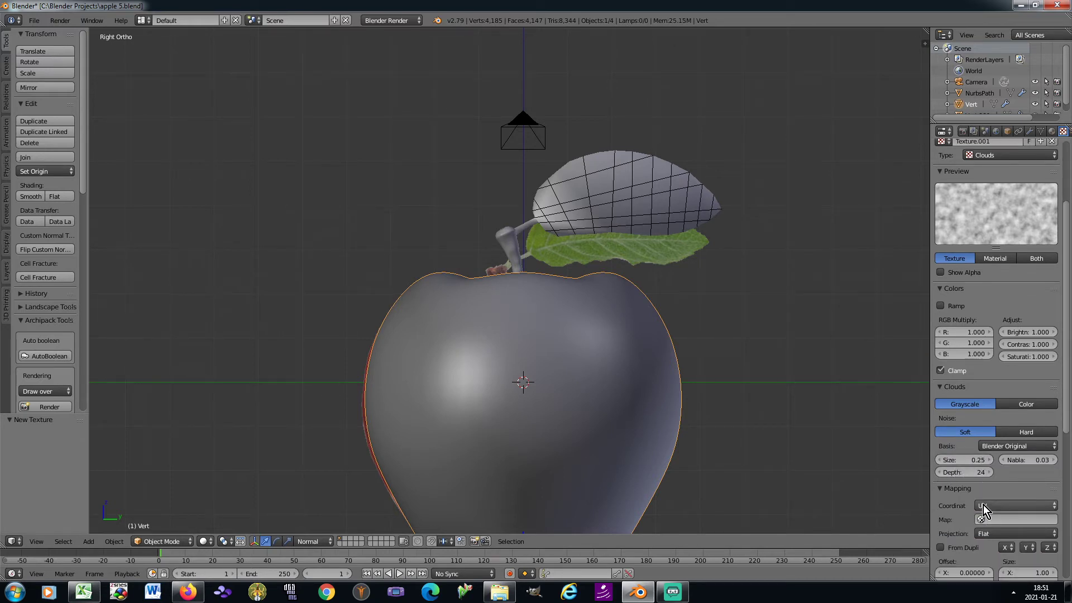
scroll(983, 505, "down", 5)
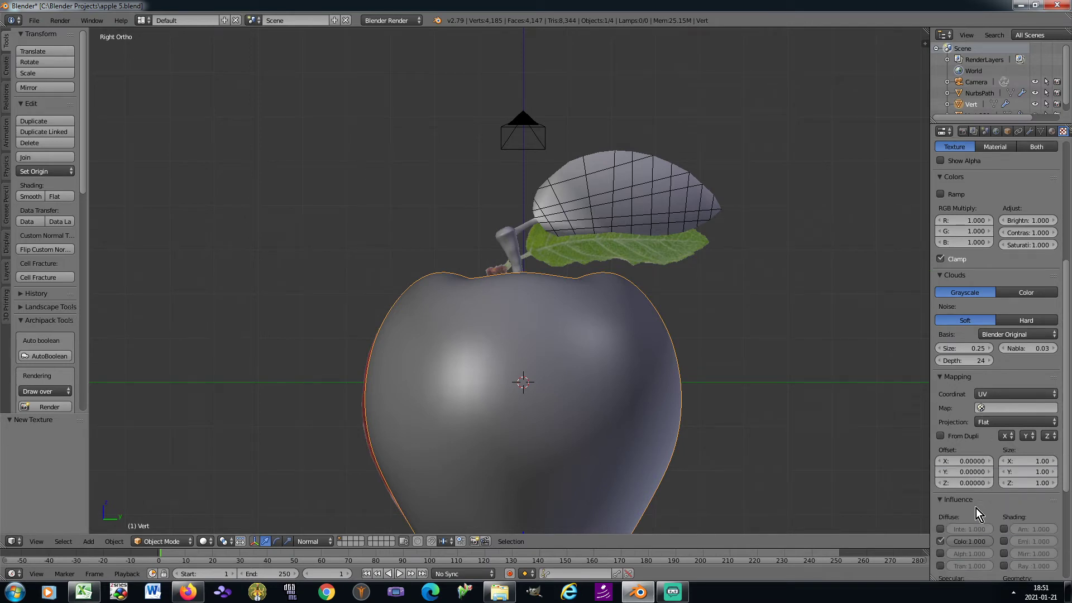
left_click(967, 540)
type("0.")
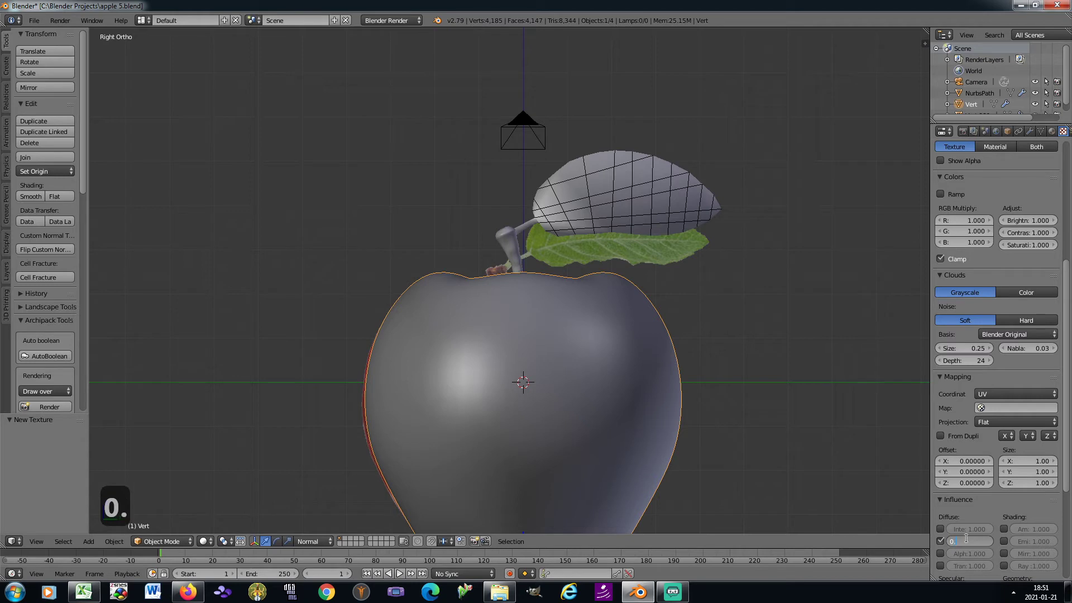
type("5")
key("Return")
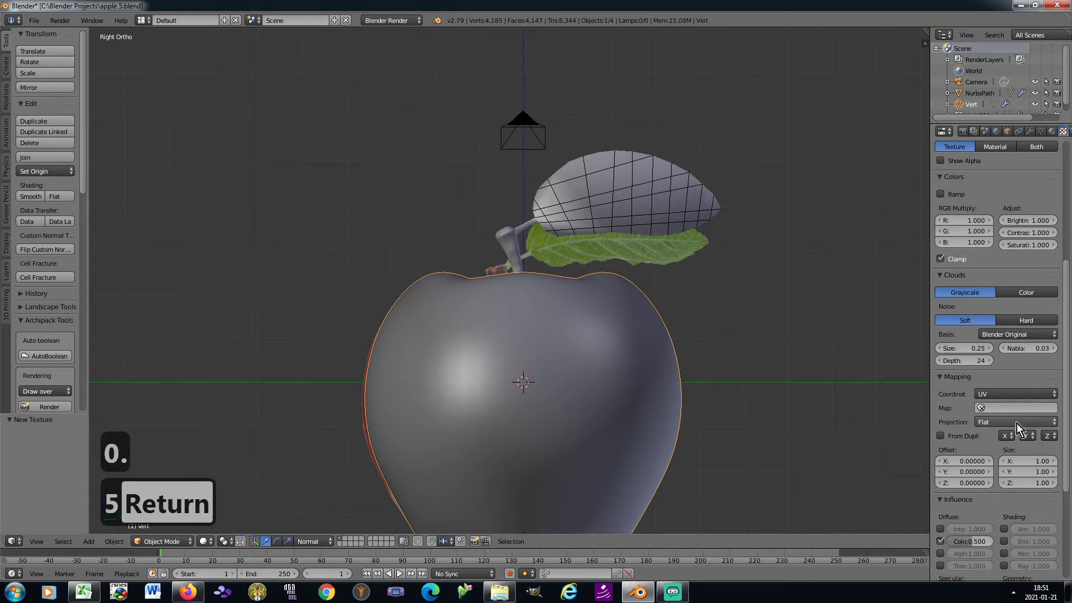
Step: Set the clouds texture's mapping to Global coordinates with Cube projection
left_click(1009, 394)
left_click(1000, 380)
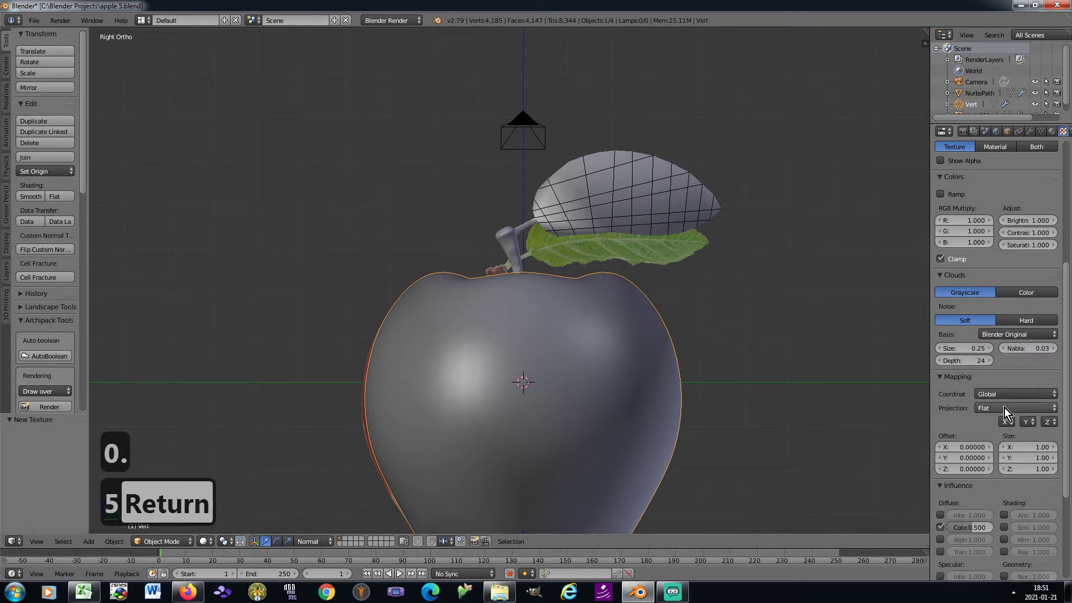
left_click(1004, 407)
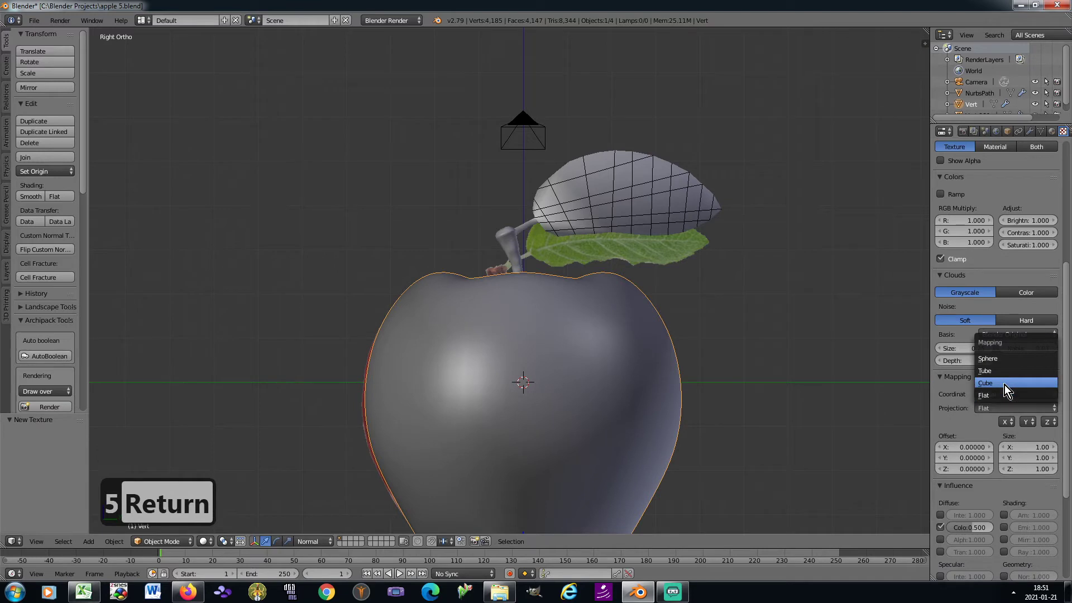
left_click(1004, 384)
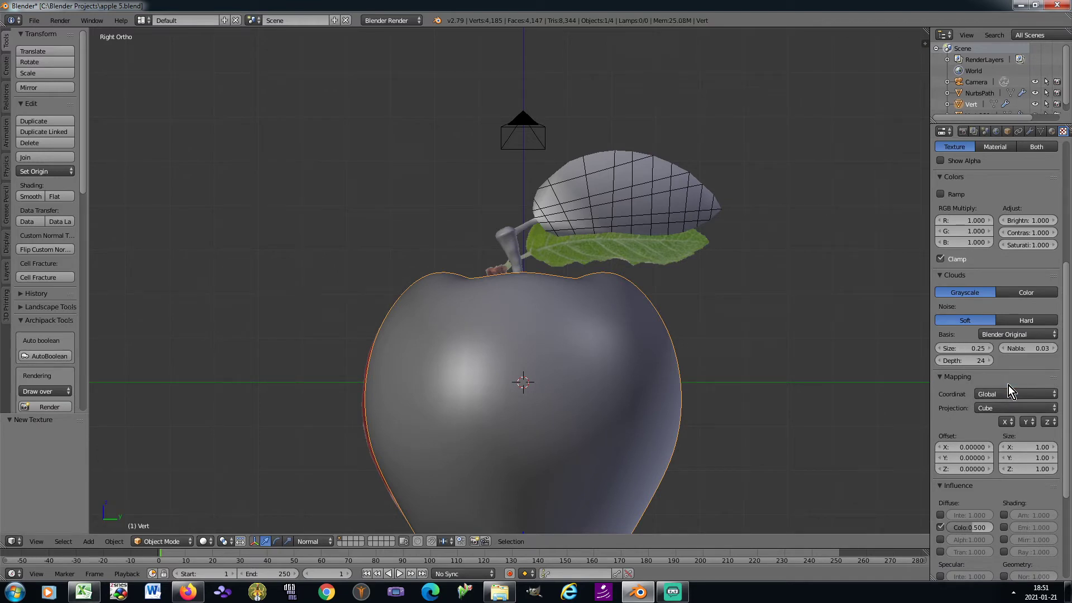
Step: Enable the clouds texture's normal influence under Geometry and set it to 0.1
scroll(1008, 386, "down", 4)
scroll(1008, 385, "down", 2)
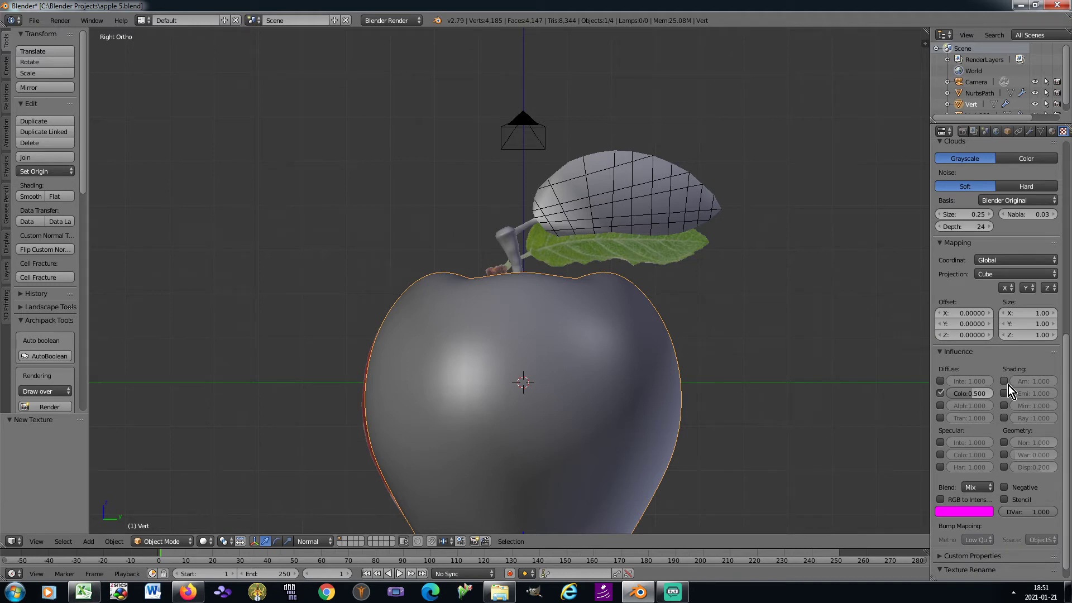
left_click(1004, 442)
left_click(1024, 442)
type("0.")
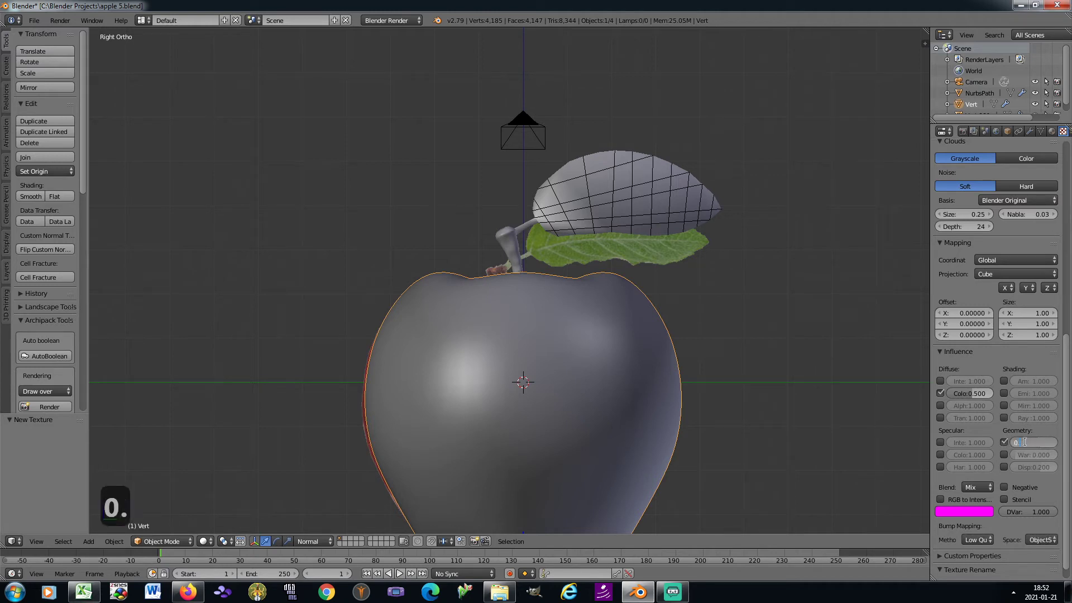
type("1")
key("Return")
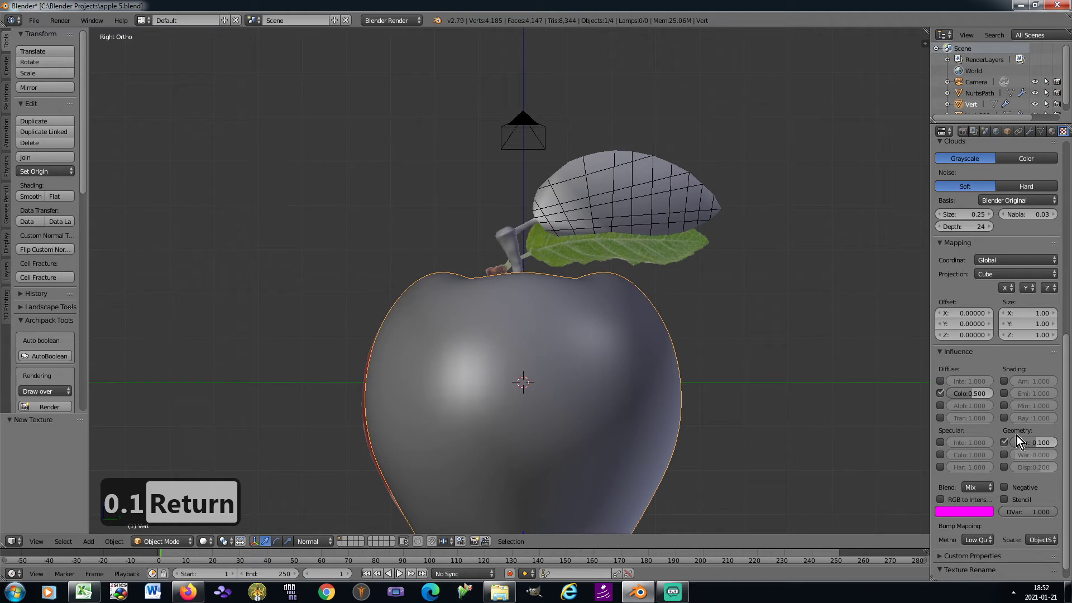
Step: Set the clouds texture's bump mapping to ViewSpace with the Best Quality method and save the project over the existing file
scroll(1013, 427, "down", 1)
left_click(1041, 524)
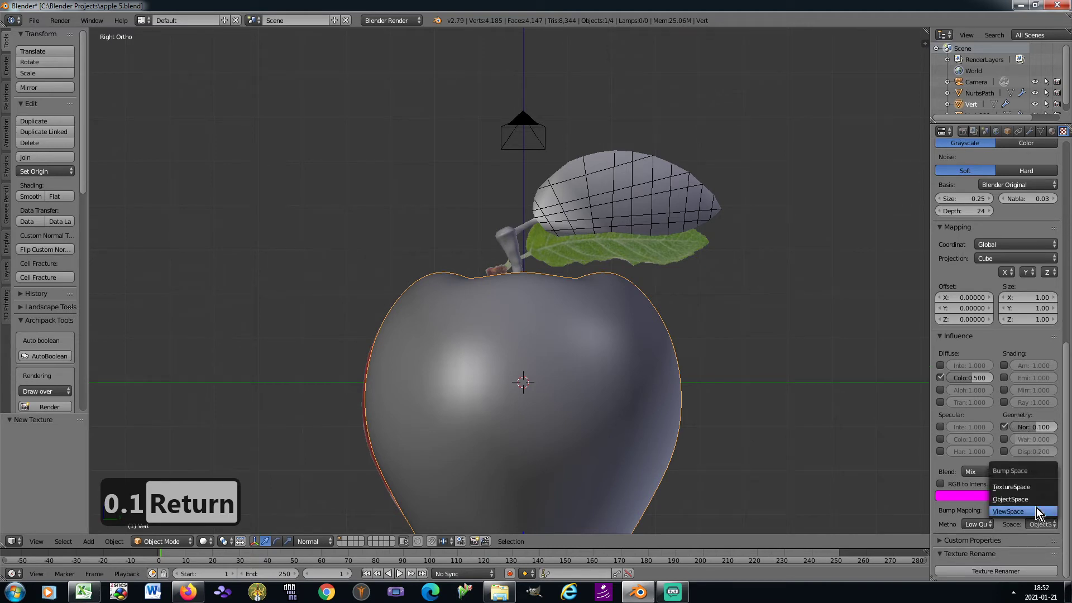
left_click(1036, 509)
left_click(984, 524)
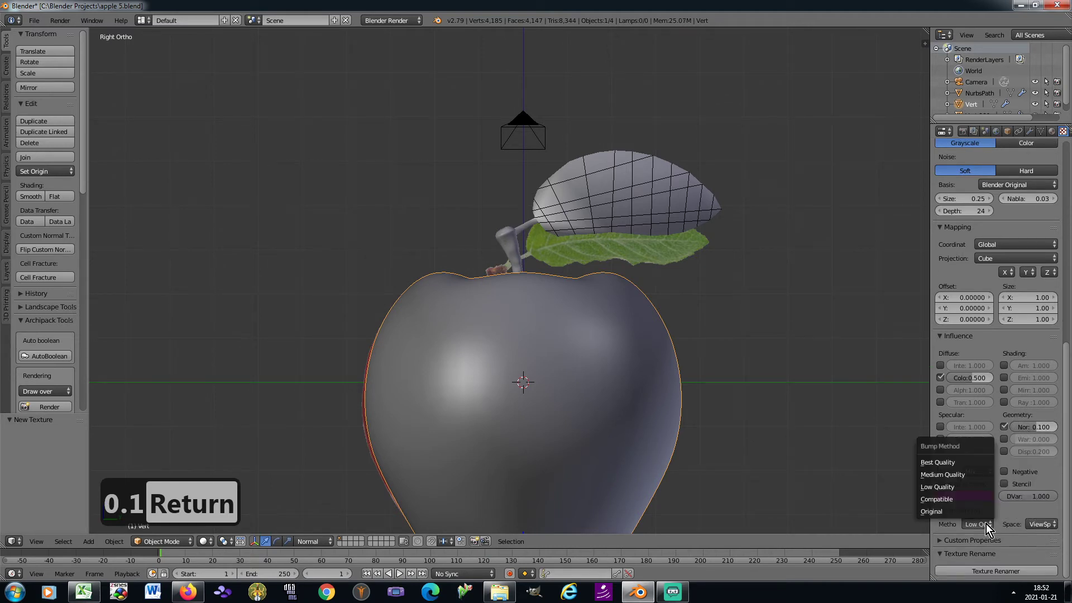
left_click(951, 464)
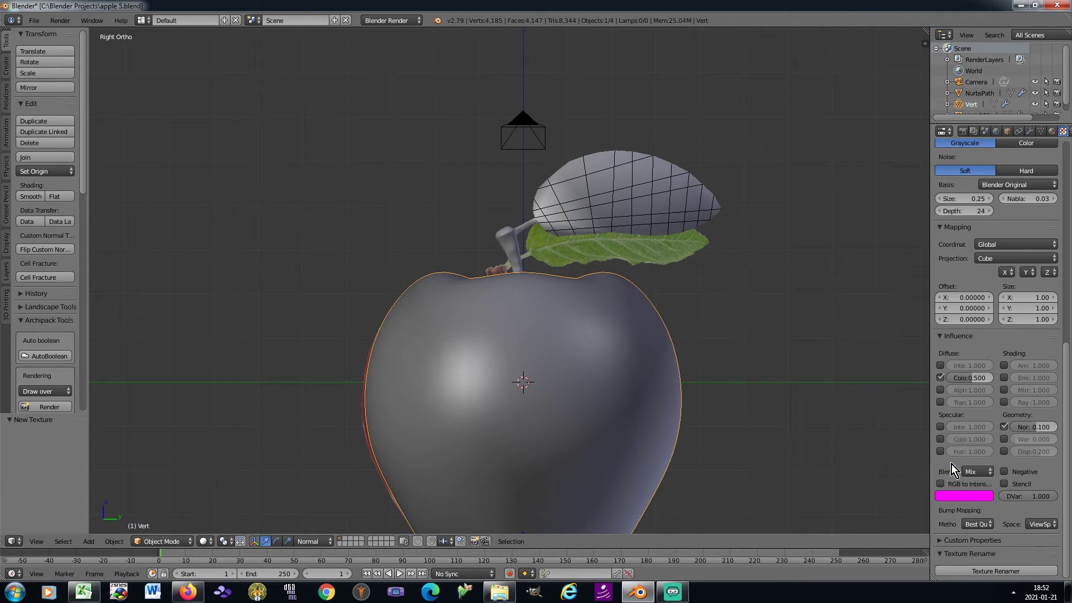
key("ctrl+s")
left_click(801, 402)
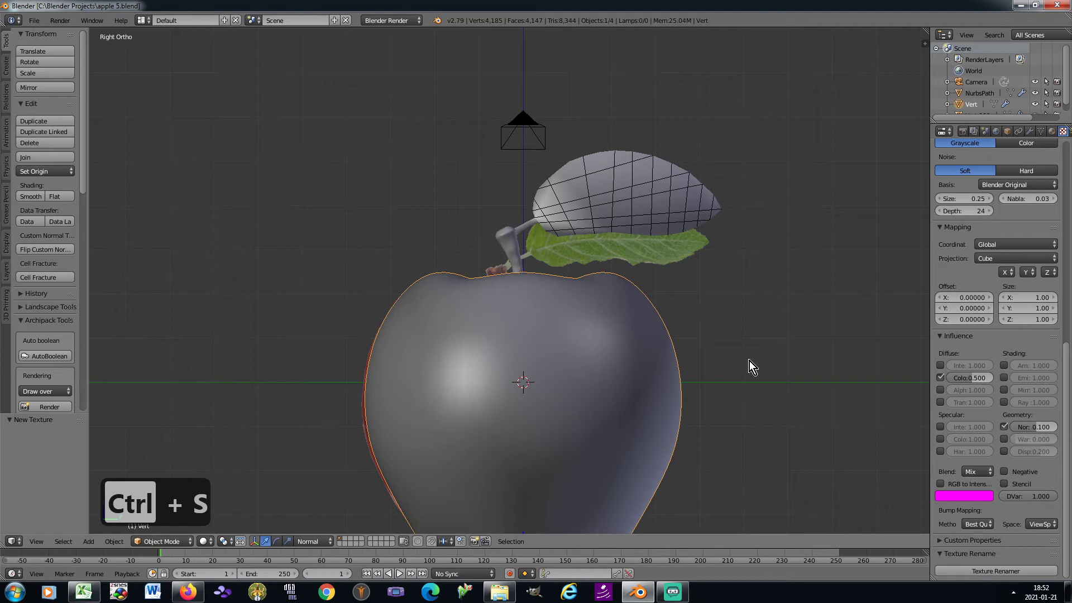
Step: Give the apple's stem a new material and set its diffuse intensity to 0.5
right_click(512, 245)
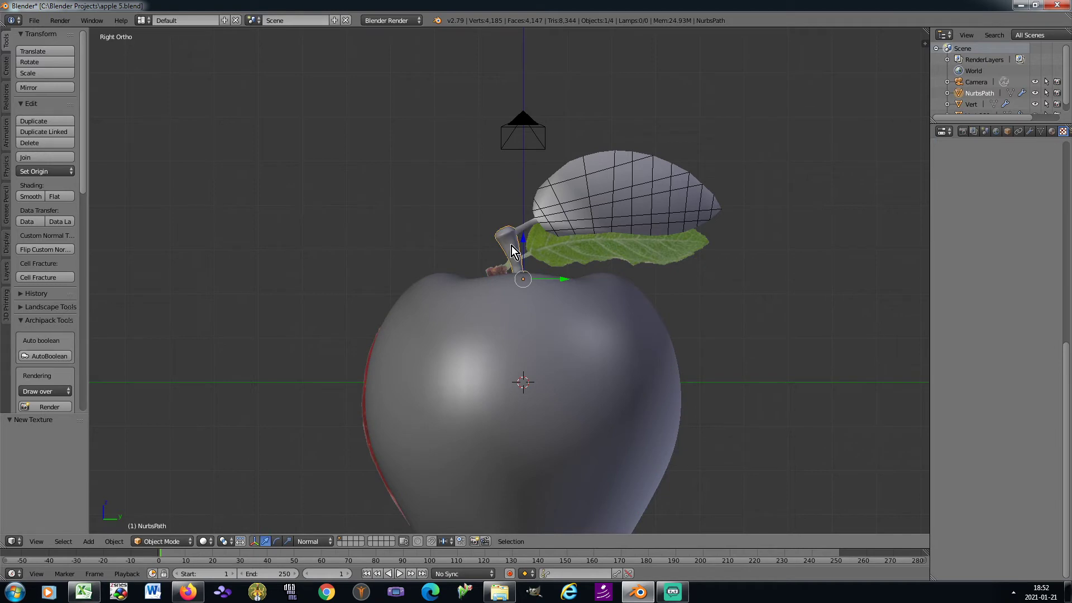
left_click(1051, 131)
left_click(958, 206)
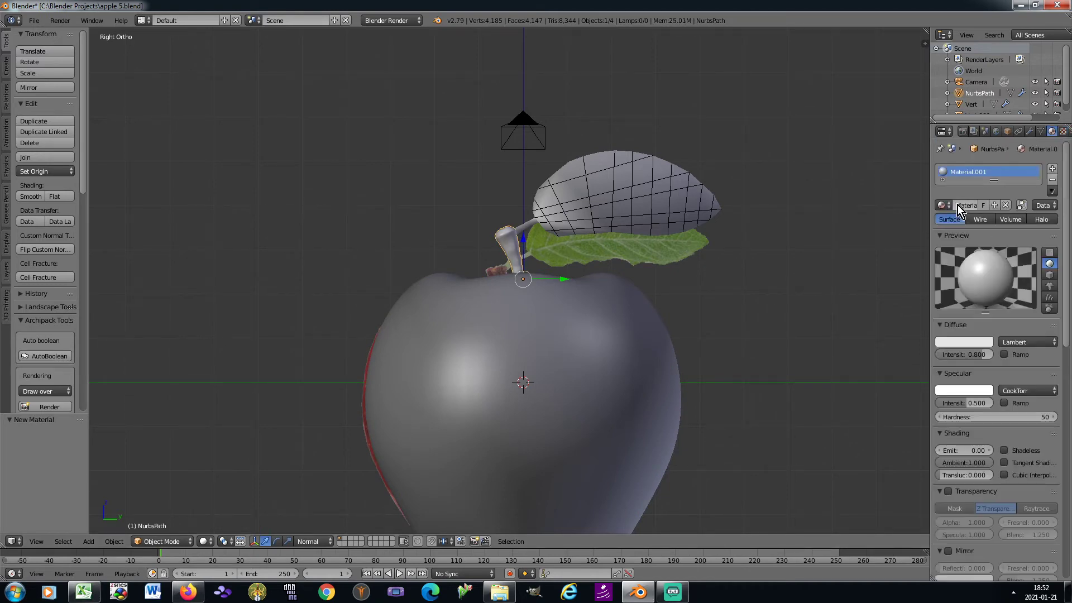
left_click(959, 355)
type("0.")
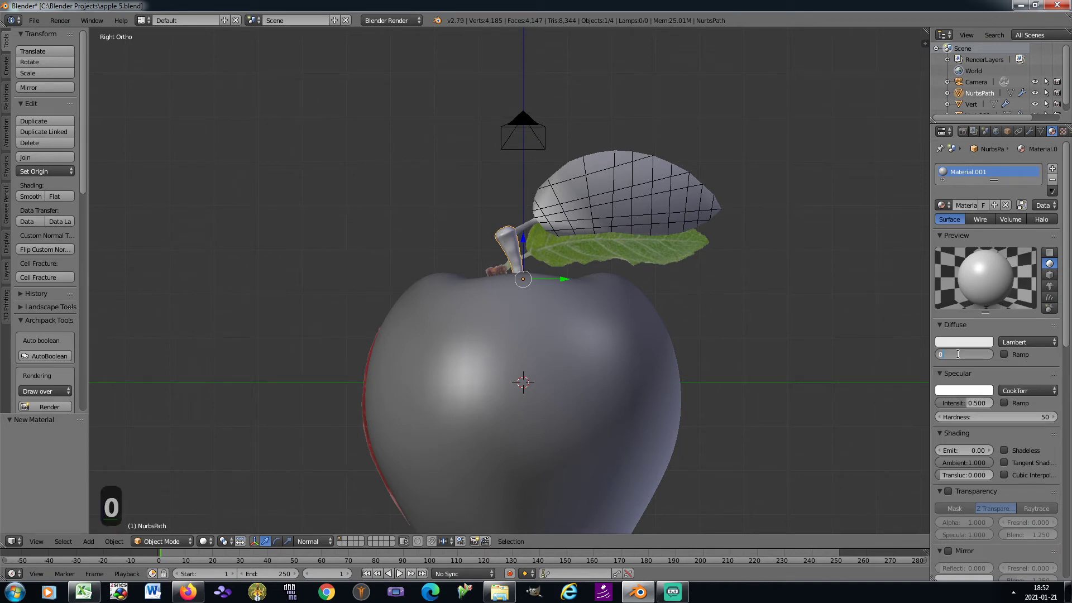
type("5")
key("Return")
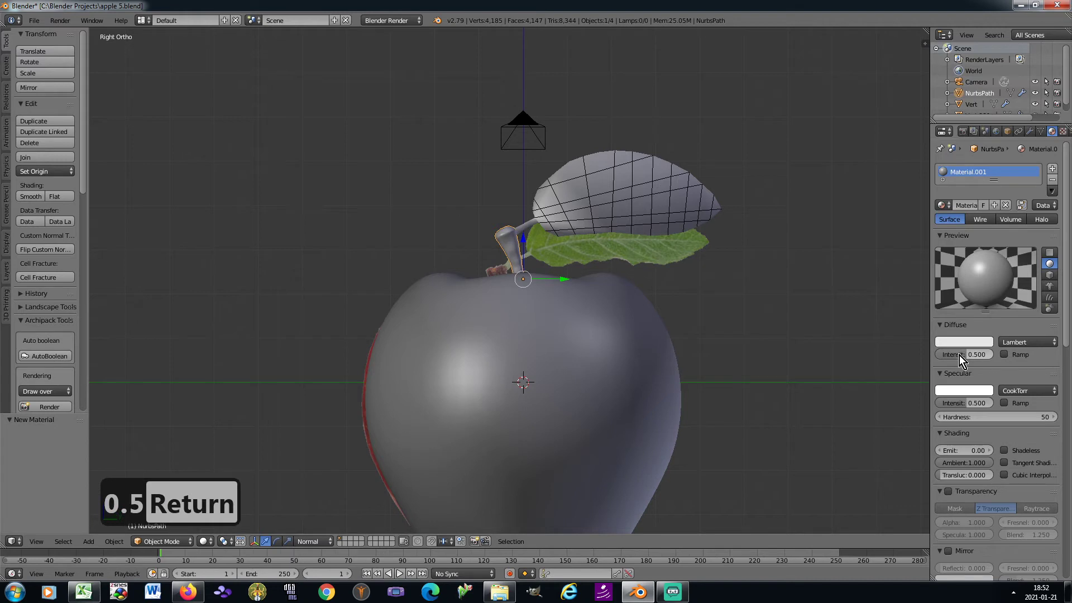
Step: Set the stem material's specular intensity to 0.05 and hardness to 20
left_click(955, 402)
type("0.05")
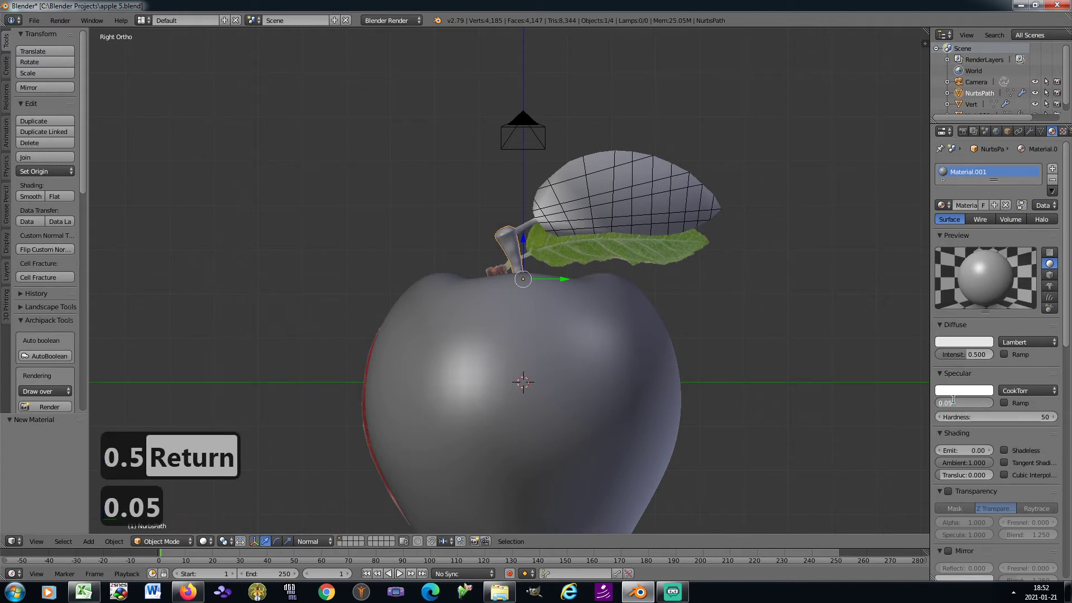
key("Return")
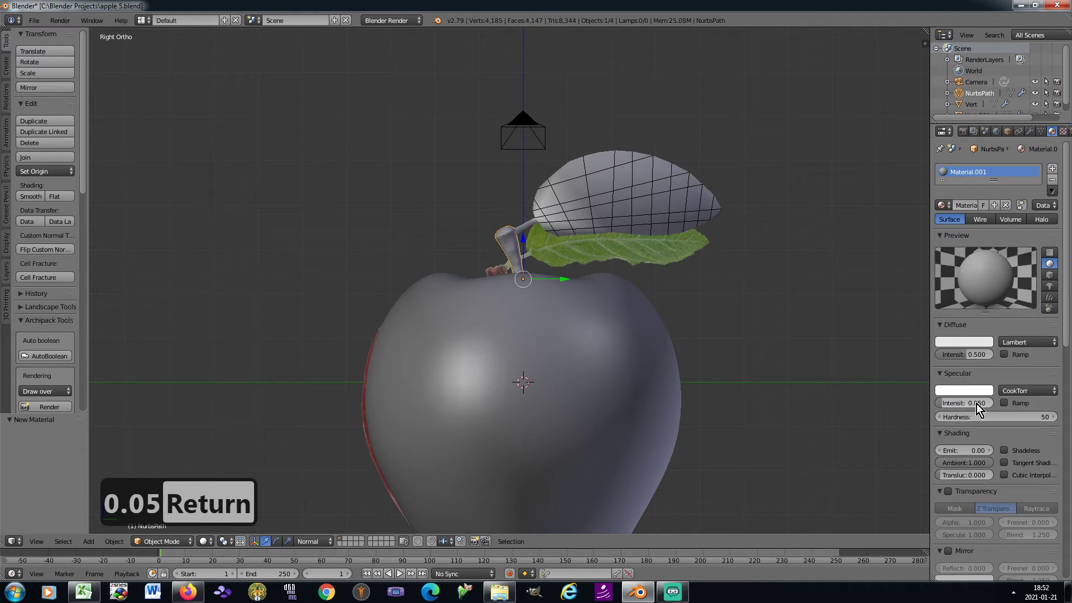
left_click(995, 415)
type("20")
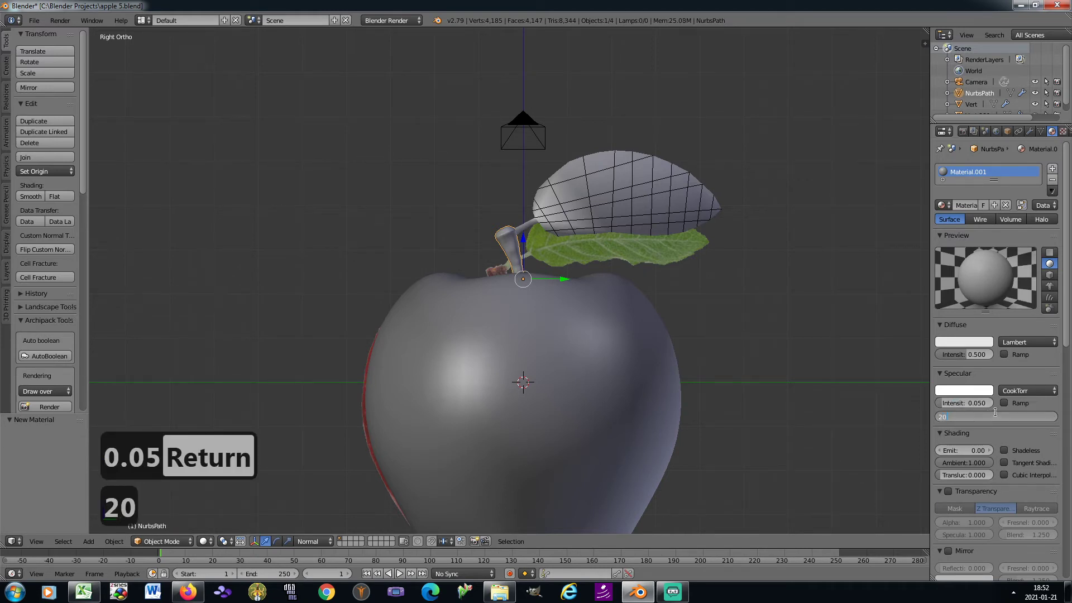
key("Return")
left_click_drag(1067, 296, 1069, 502)
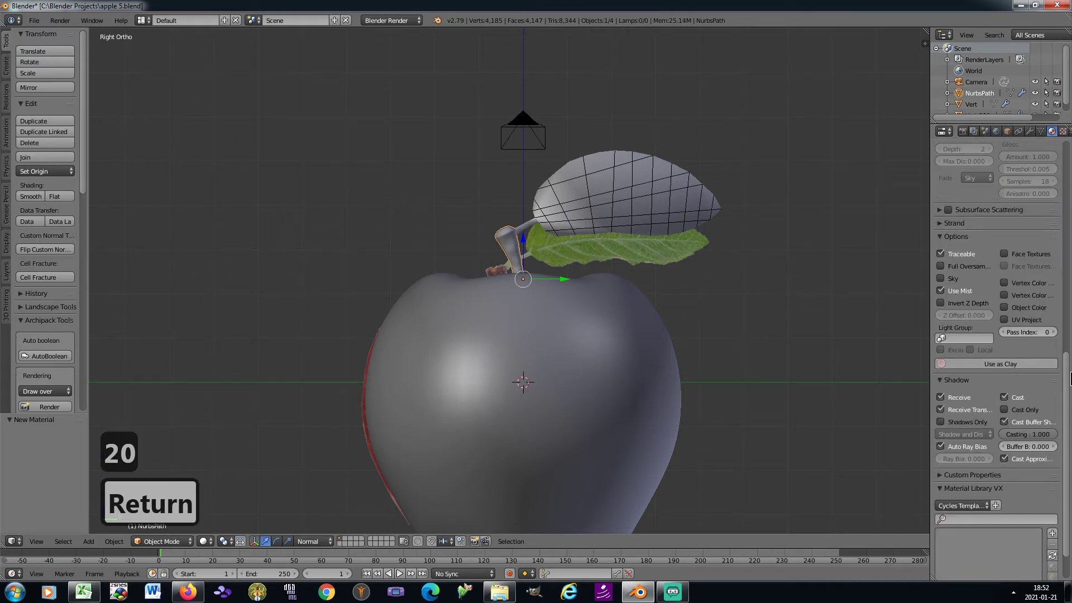
left_click_drag(1068, 382, 1068, 157)
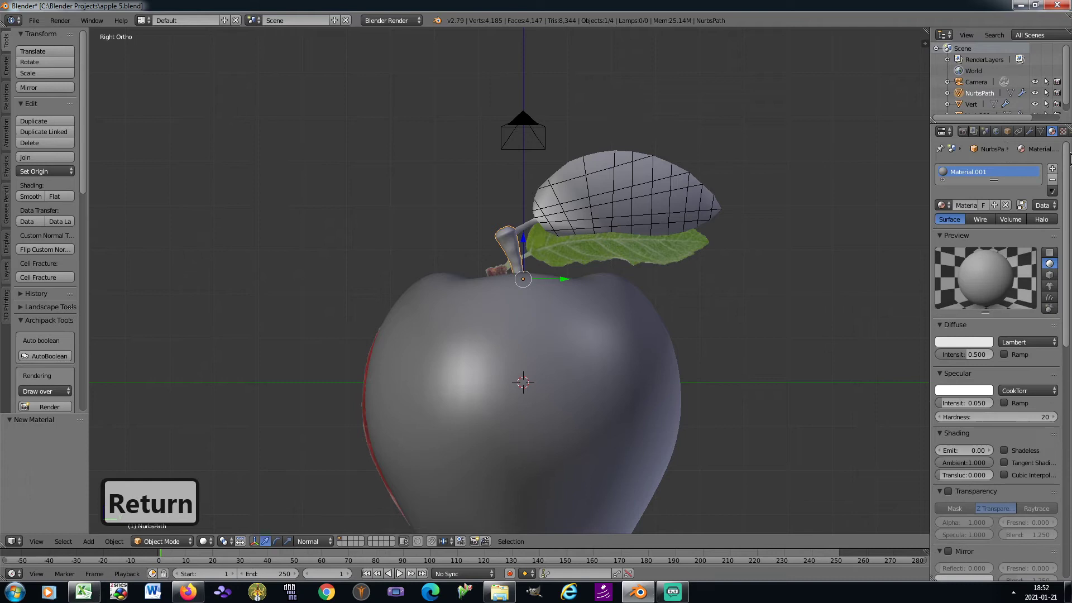
Step: Add an image texture to the stem's material using texture bois (5).jpg from the Blender textures folder
left_click(1063, 131)
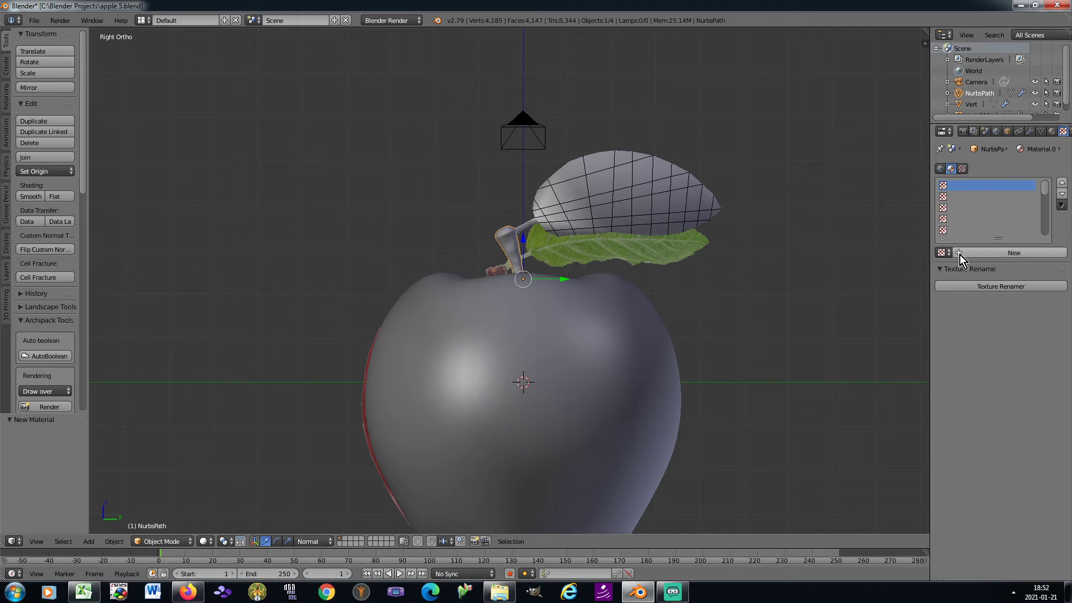
left_click(959, 255)
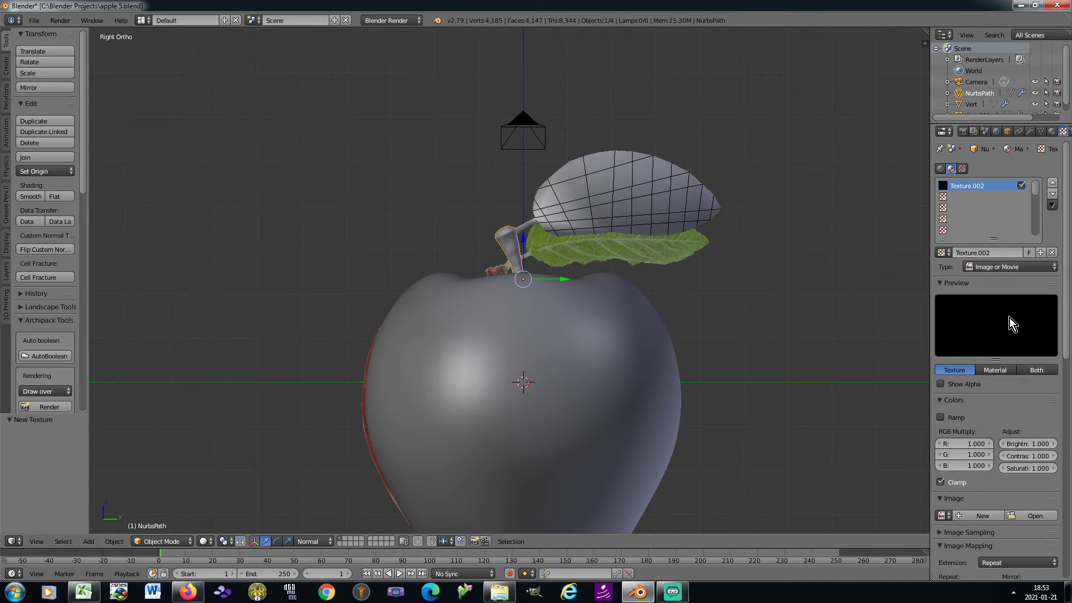
left_click(1033, 515)
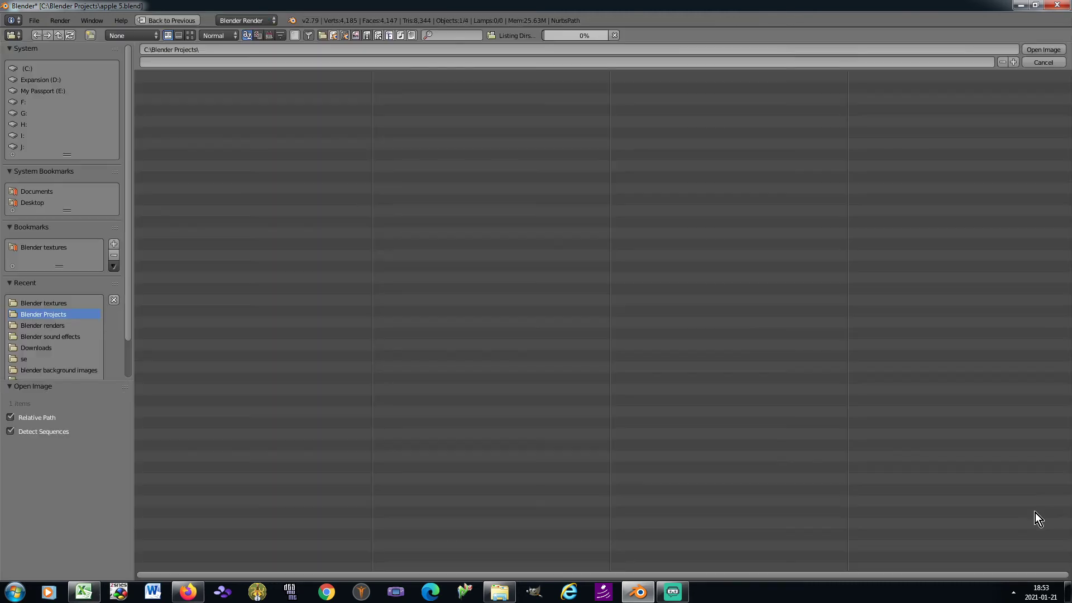
left_click(190, 35)
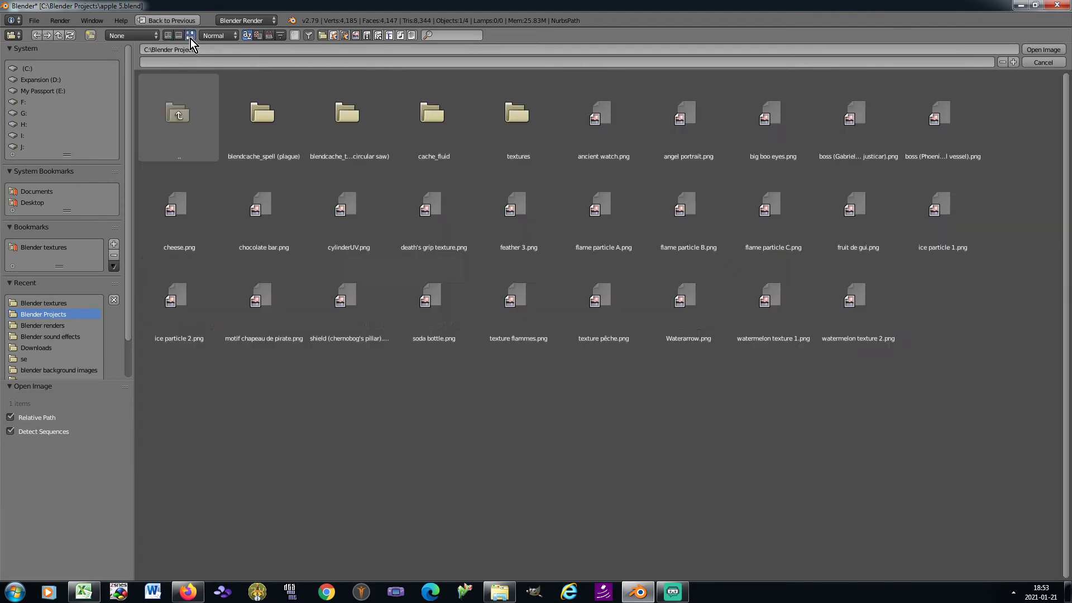
left_click(32, 303)
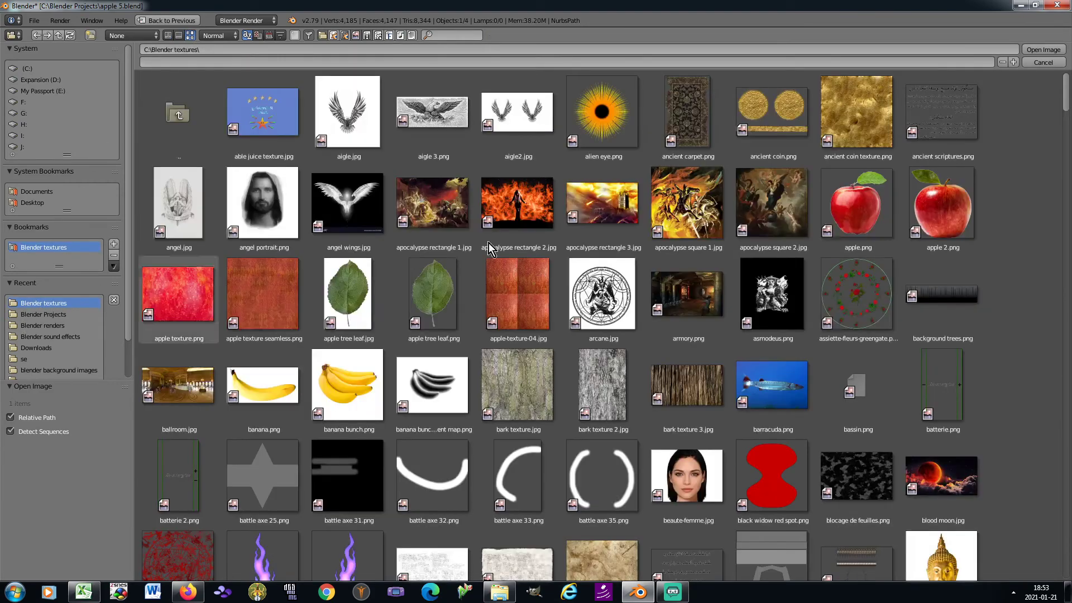
scroll(910, 167, "down", 5)
left_click_drag(1070, 143, 1070, 445)
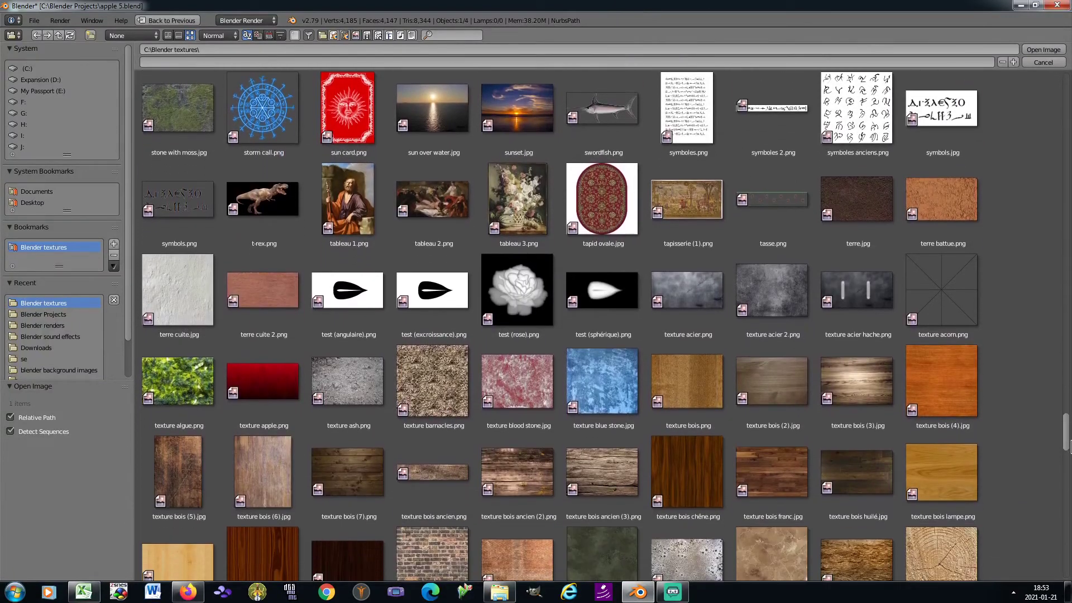
double_click(171, 471)
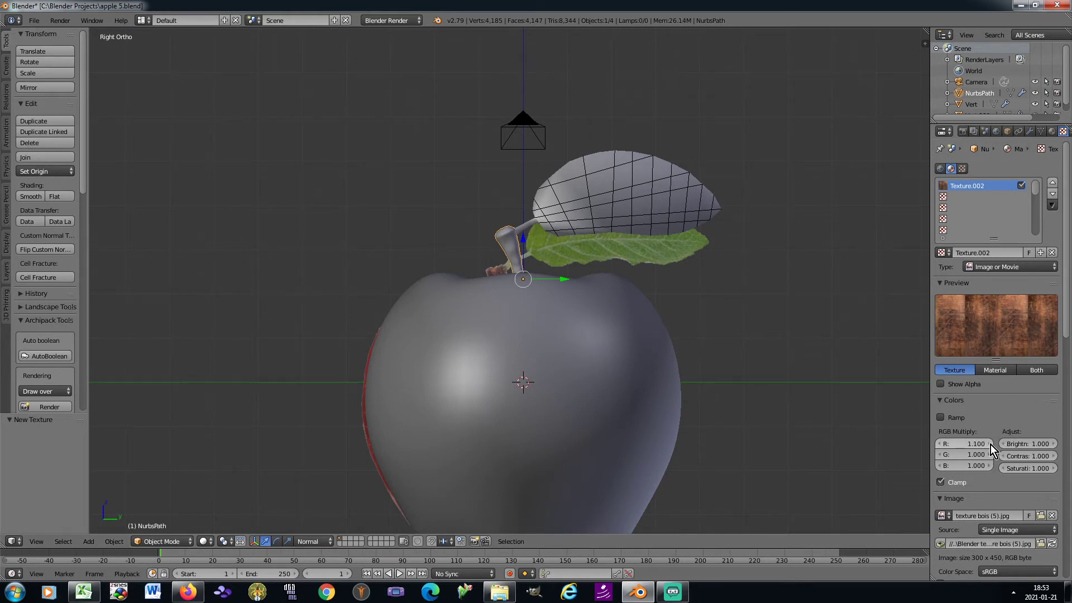
Step: Set the stem's wood image texture mapping to Global coordinates with Cube projection
scroll(990, 438, "down", 10)
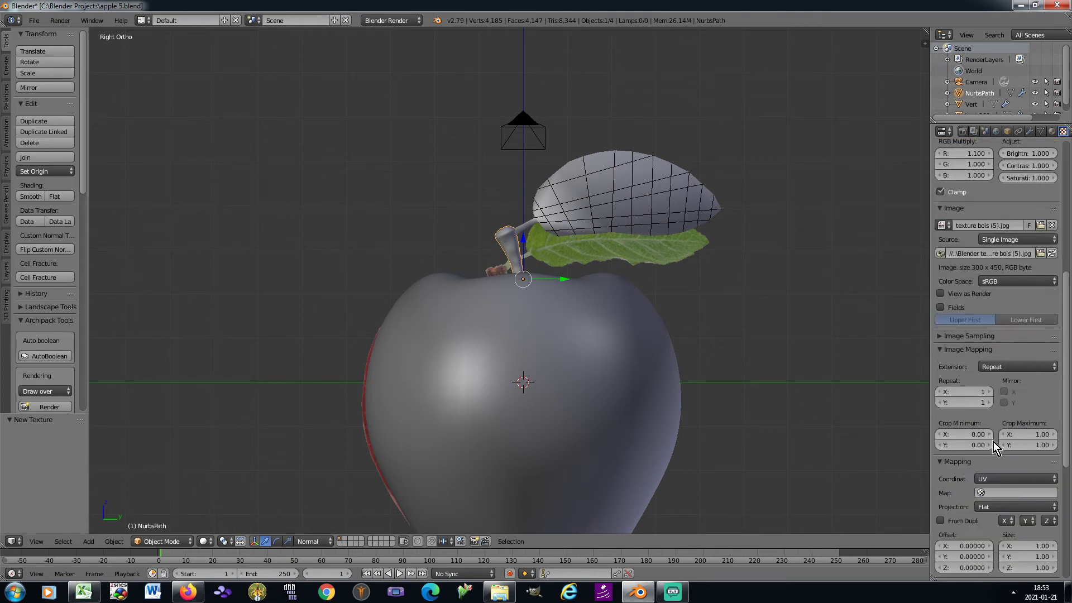
left_click(1005, 479)
left_click(1005, 468)
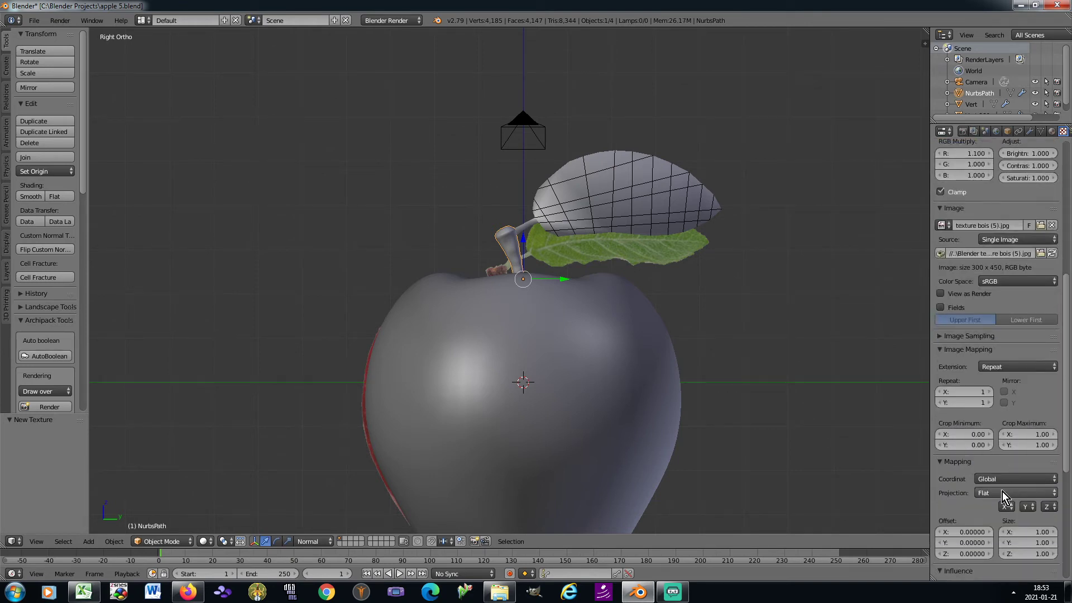
left_click(1002, 493)
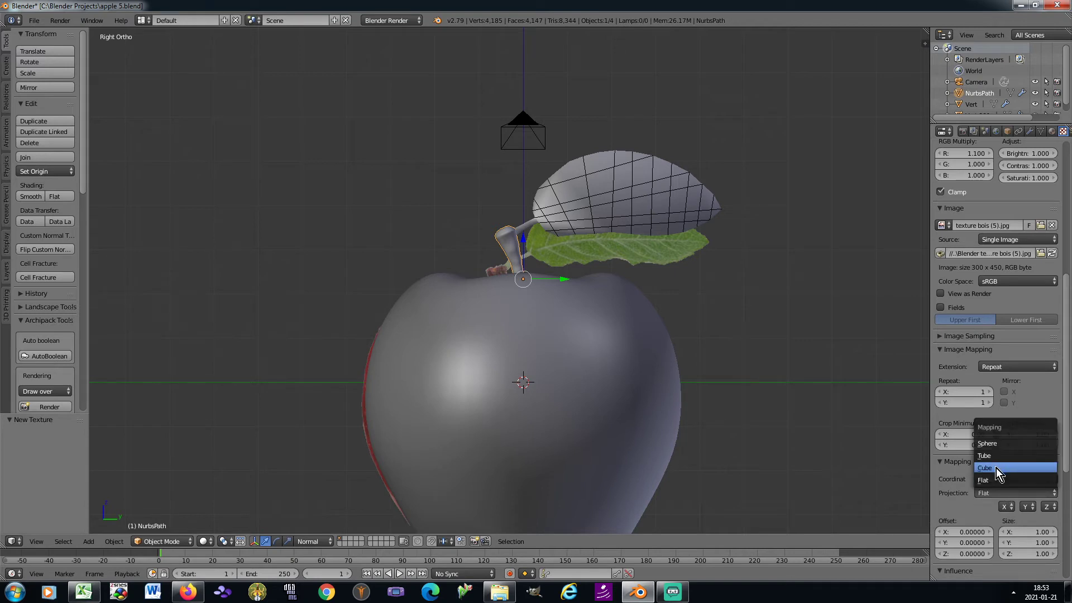
left_click(996, 468)
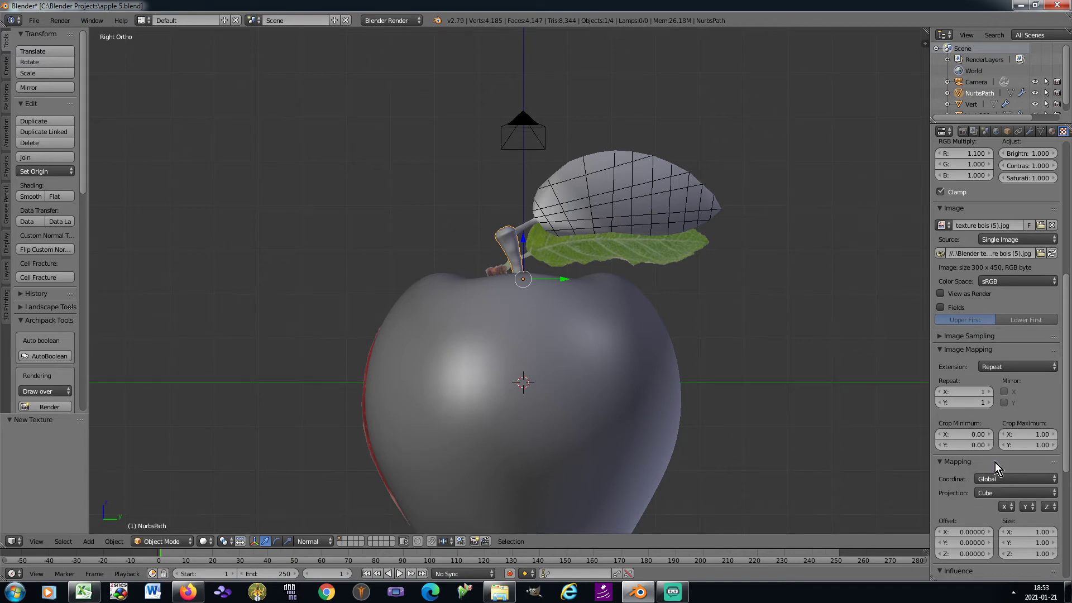
Step: Add a Clouds texture with Hard noise in the second texture slot of the stem's material
scroll(1003, 420, "up", 10)
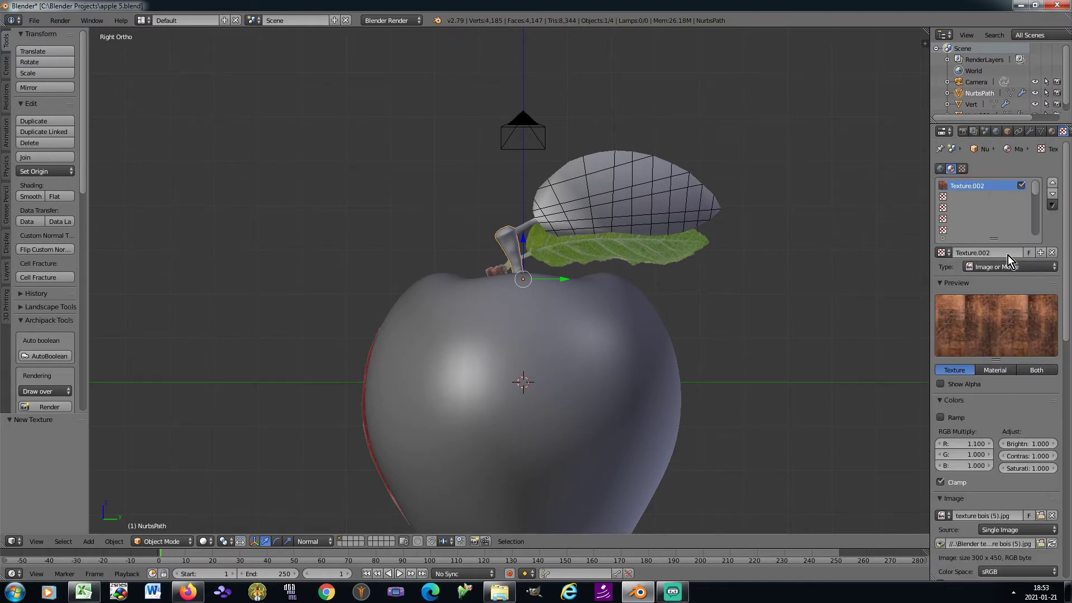
left_click(969, 199)
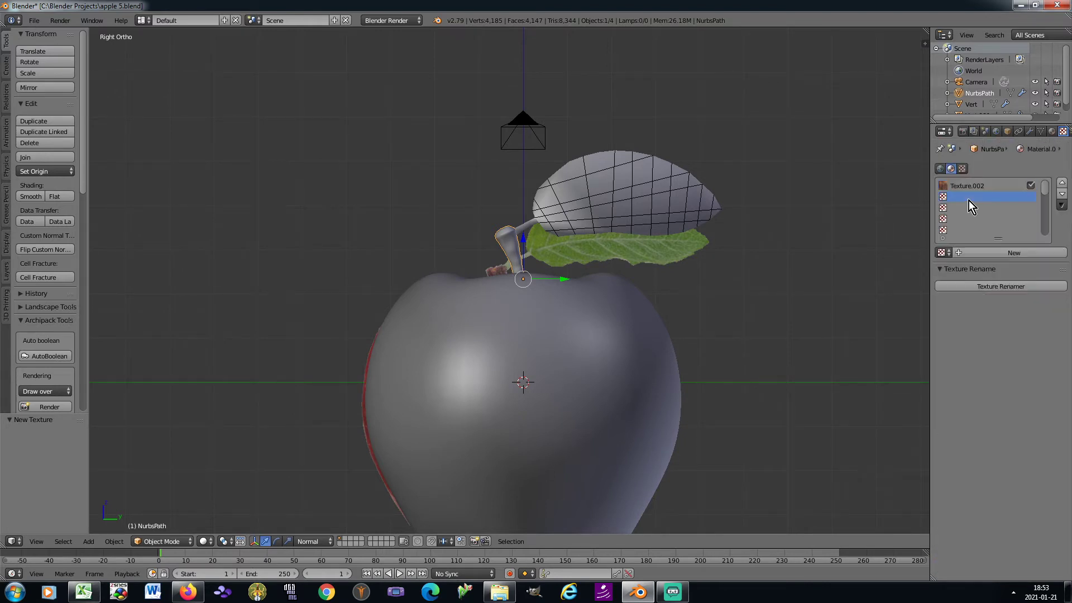
left_click(963, 253)
left_click(986, 267)
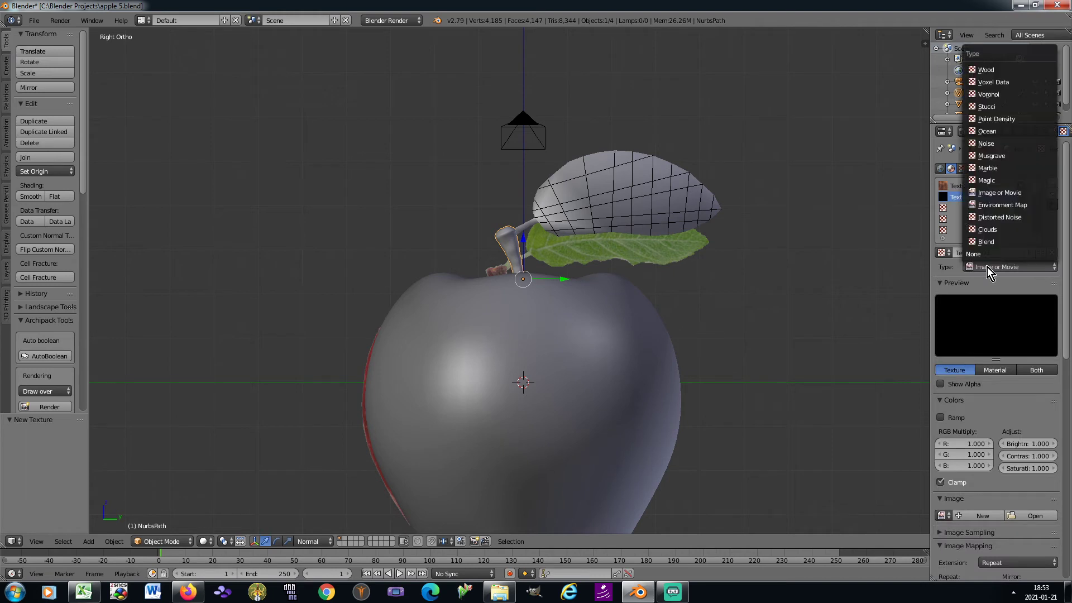
left_click(1004, 230)
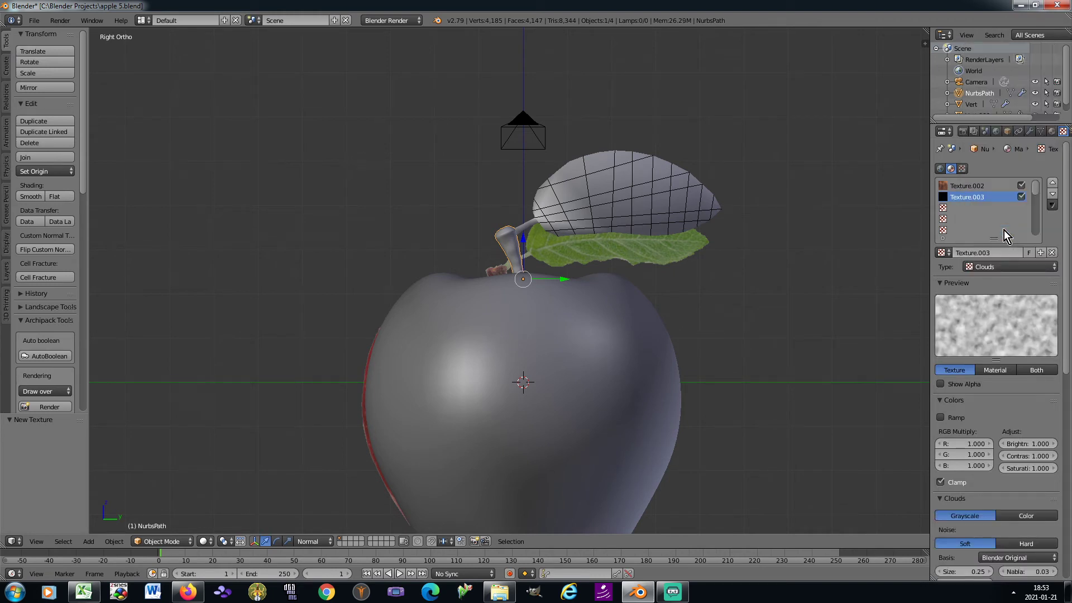
left_click(1023, 545)
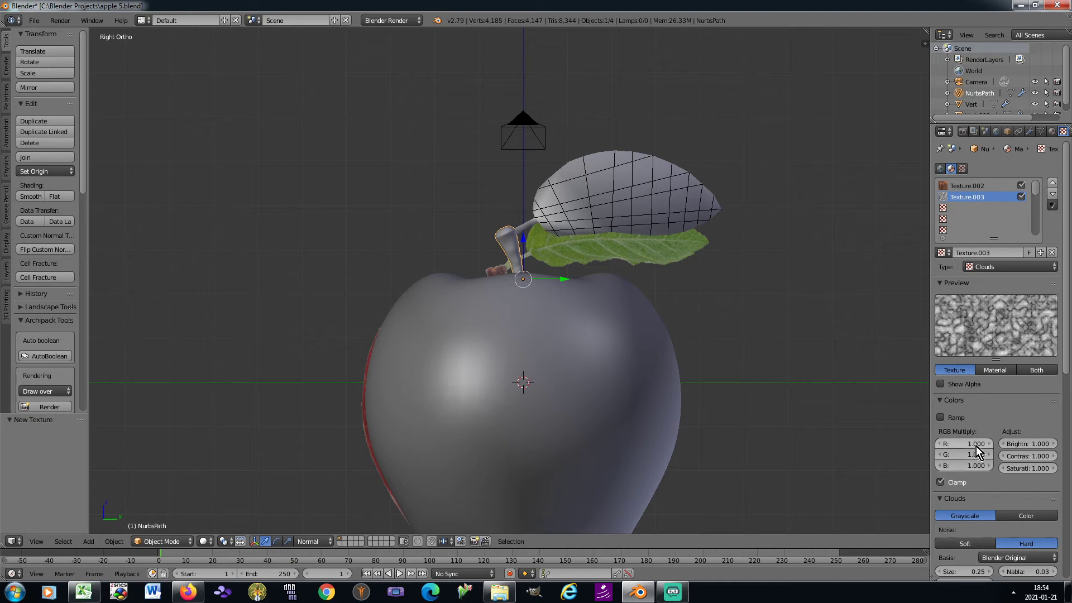
Step: Set the stem's clouds texture noise size to 0.15 and depth to 24
scroll(976, 447, "down", 5)
scroll(976, 447, "down", 2)
left_click(938, 417)
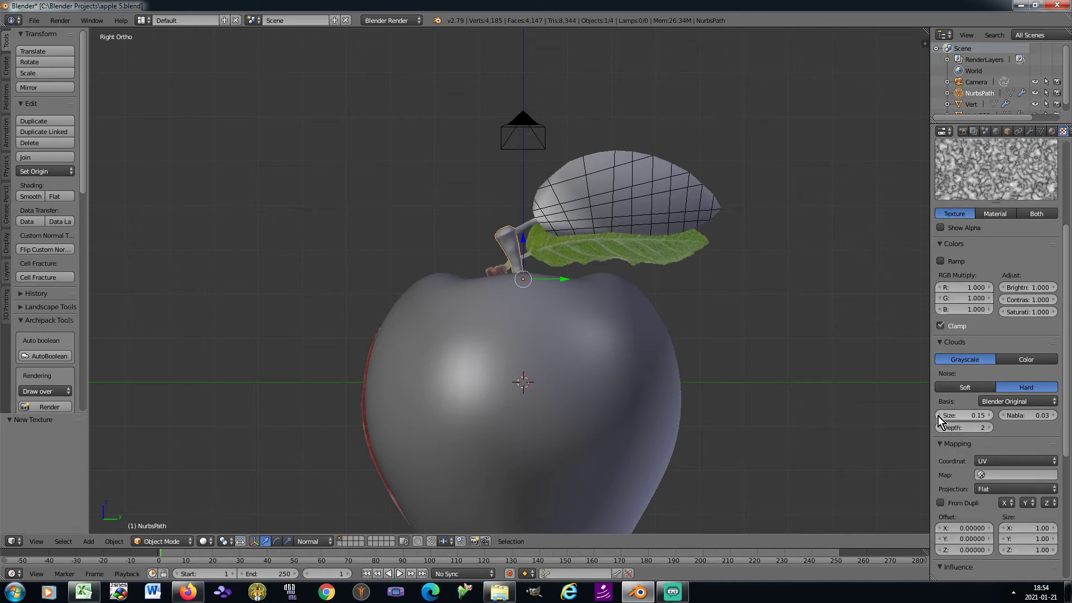
left_click_drag(937, 427, 982, 427)
Step: Set the stem's clouds texture mapping to Global coordinates with Cube projection
left_click(1012, 460)
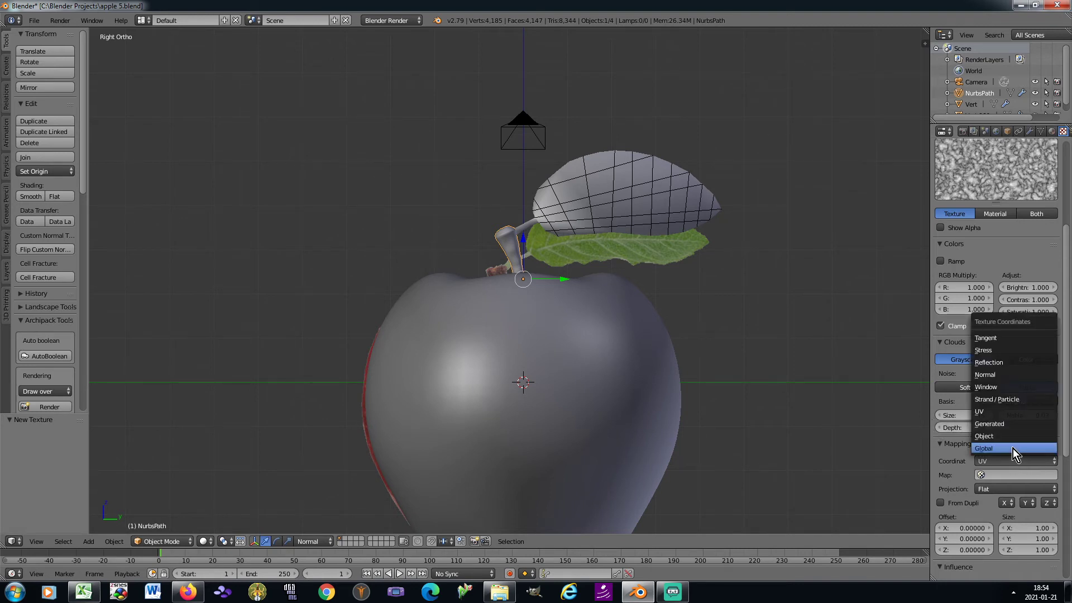
left_click(1013, 447)
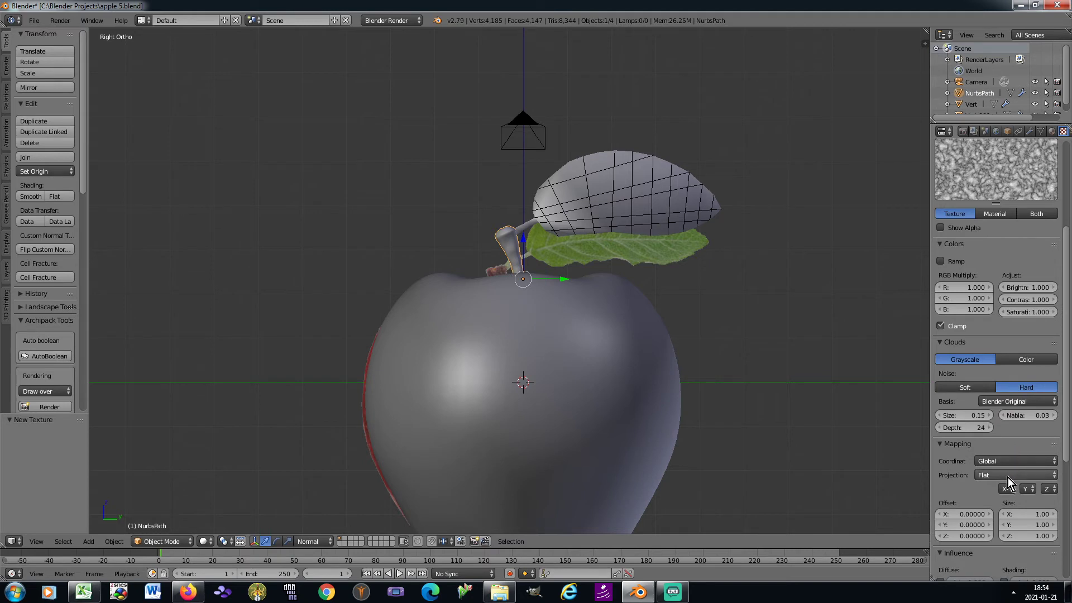
left_click(1007, 474)
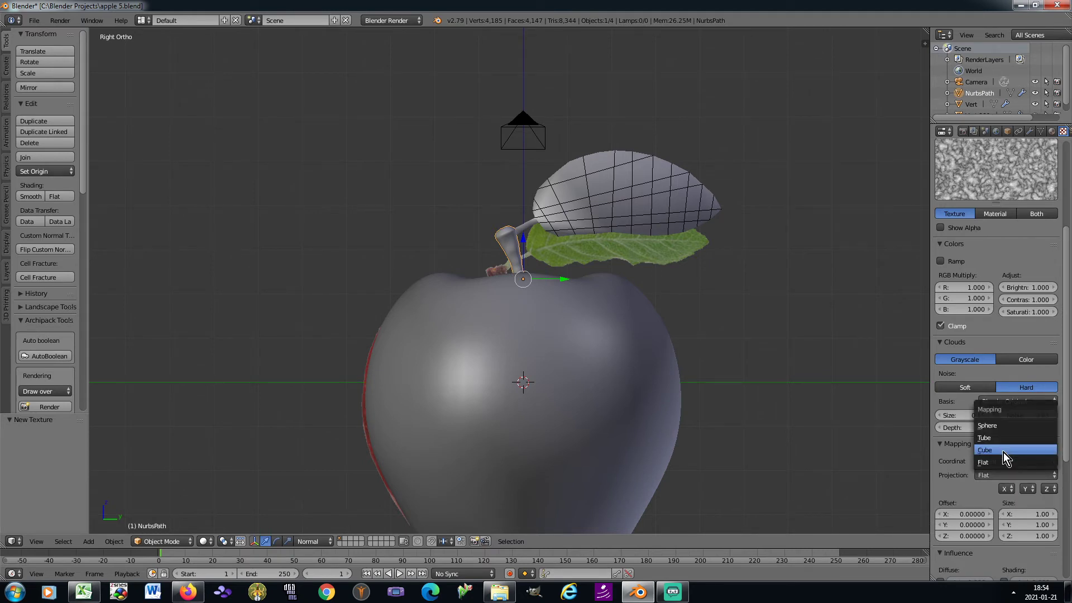
left_click(1003, 452)
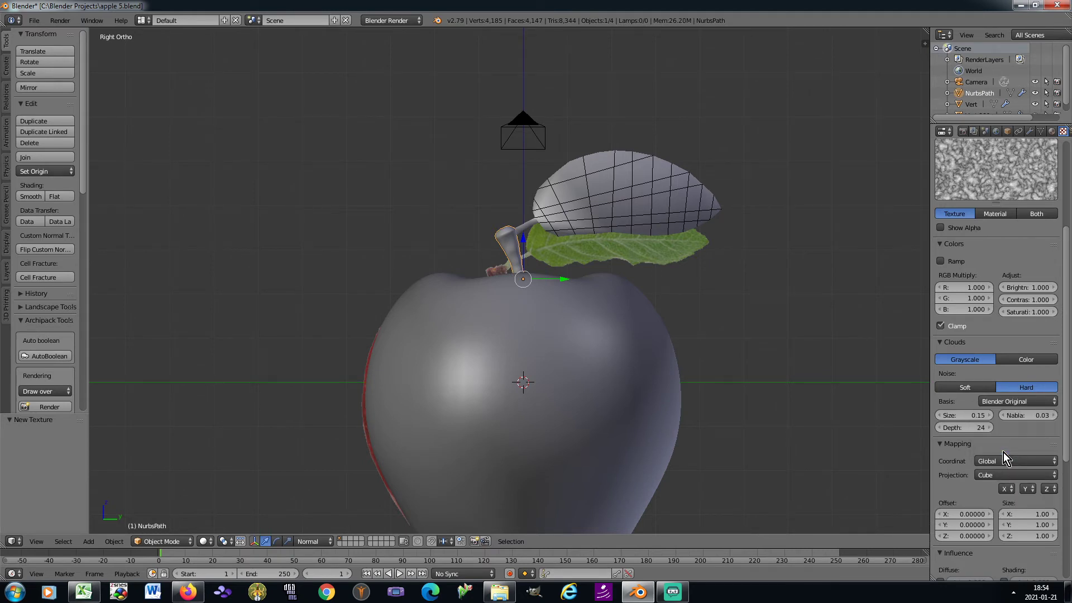
scroll(1003, 452, "down", 8)
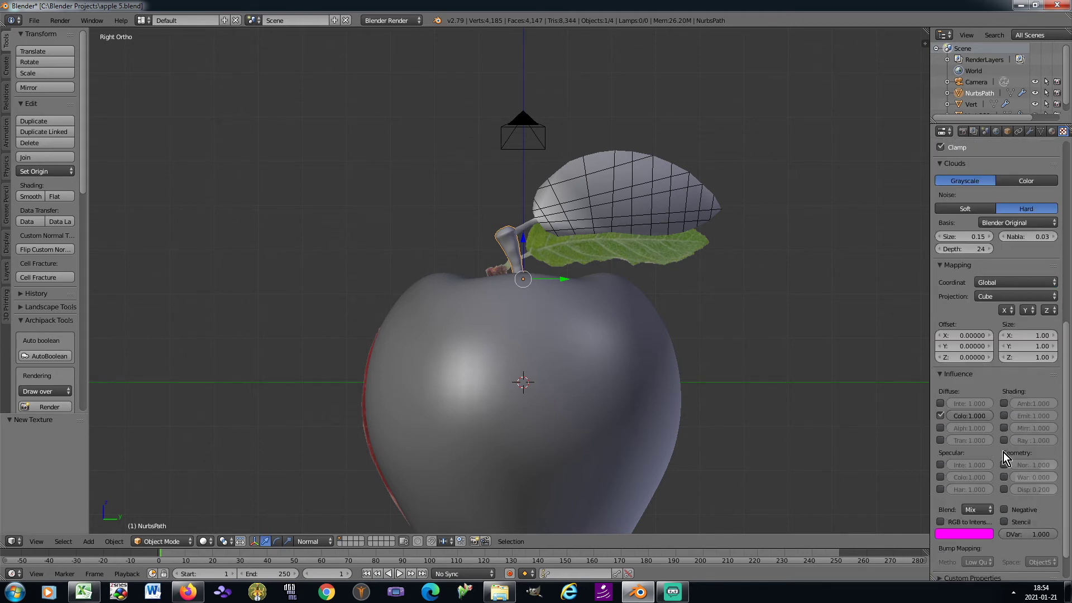
Step: Enable the Normal influence of the stem's clouds texture and set its bump mapping to Best Quality in ViewSpace
left_click(1003, 464)
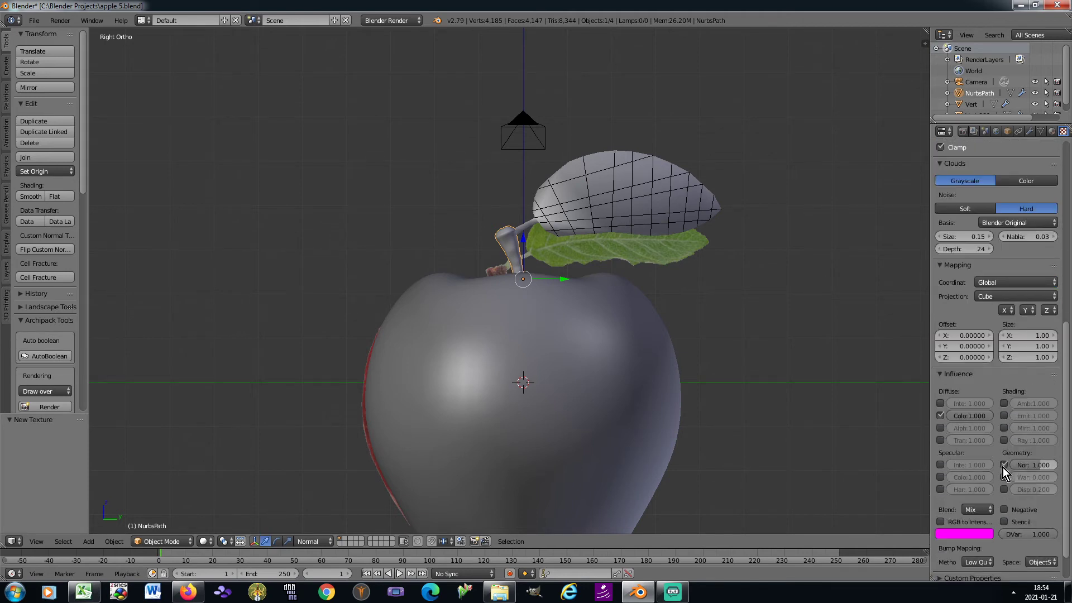
left_click(1040, 562)
left_click(1037, 551)
left_click(977, 562)
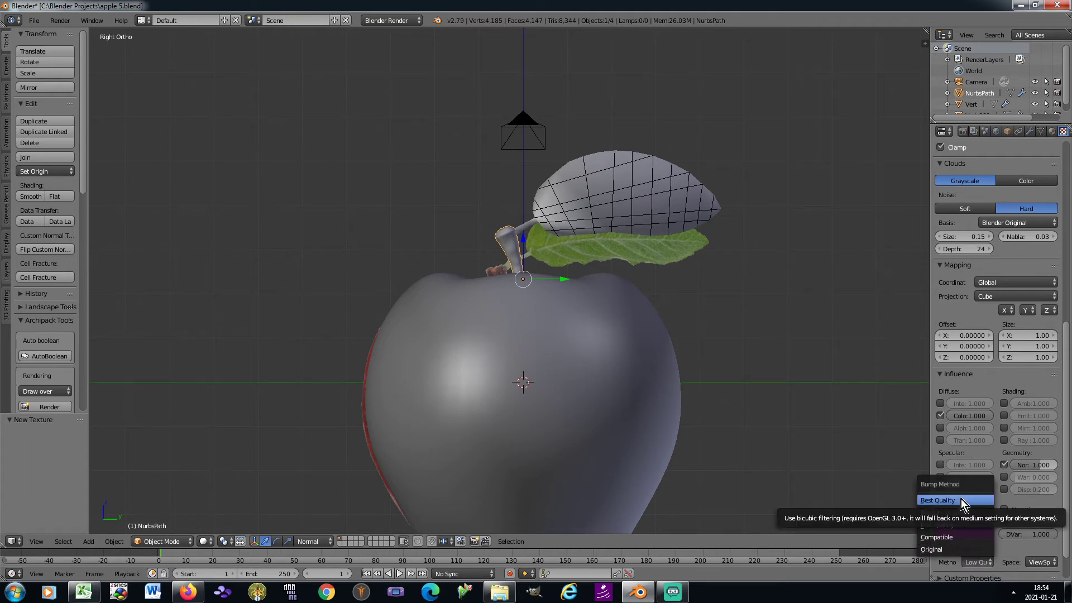
left_click(961, 499)
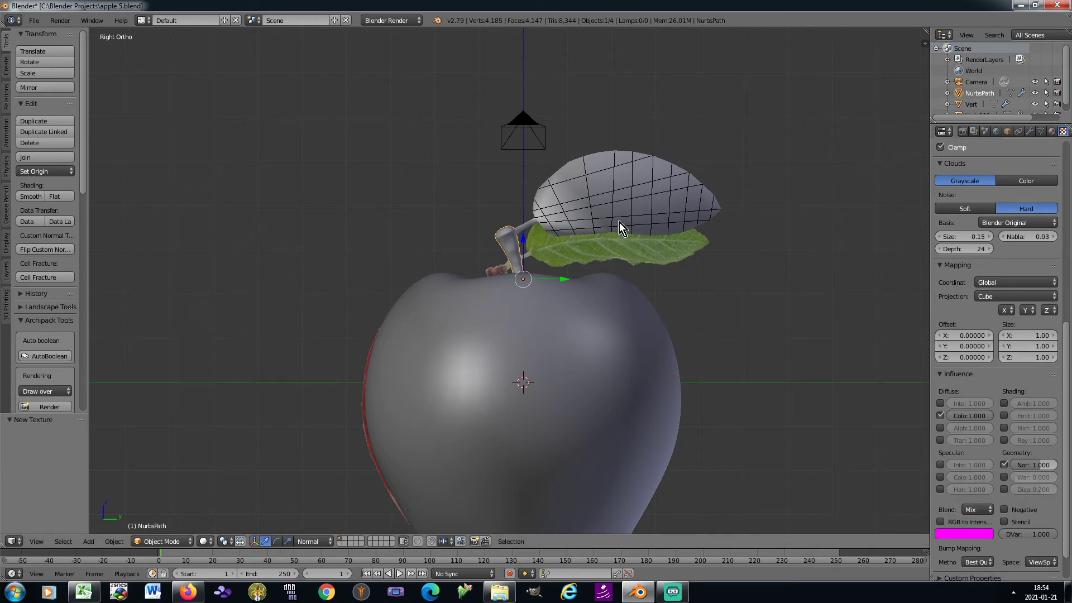
Step: Set the influence colour of the stem's clouds texture to black and save the file
left_click(1051, 132)
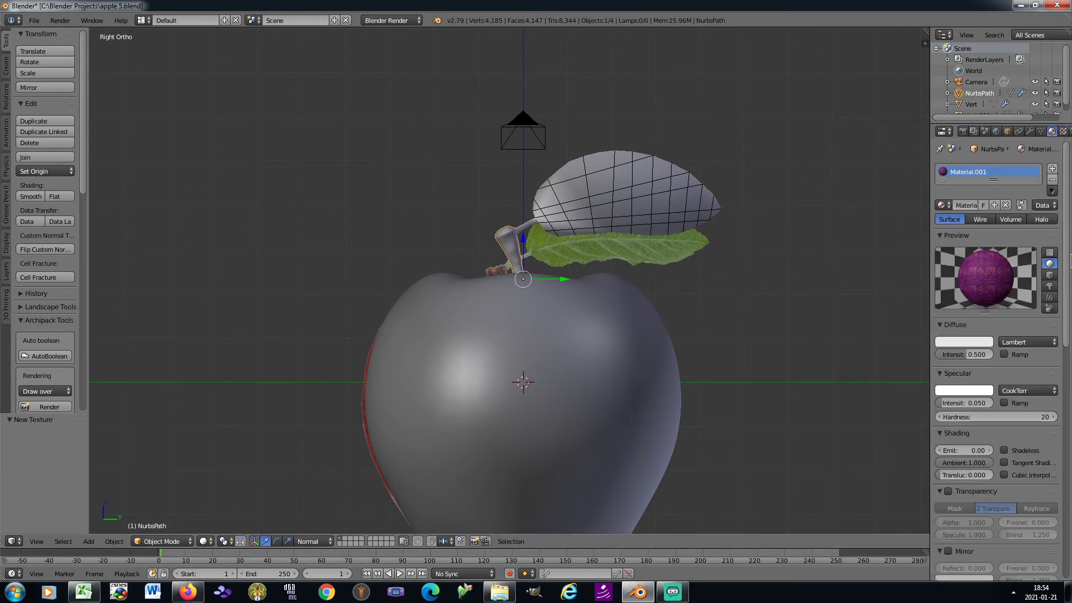
scroll(1070, 486, "down", 15)
scroll(1070, 486, "up", 15)
left_click(1063, 131)
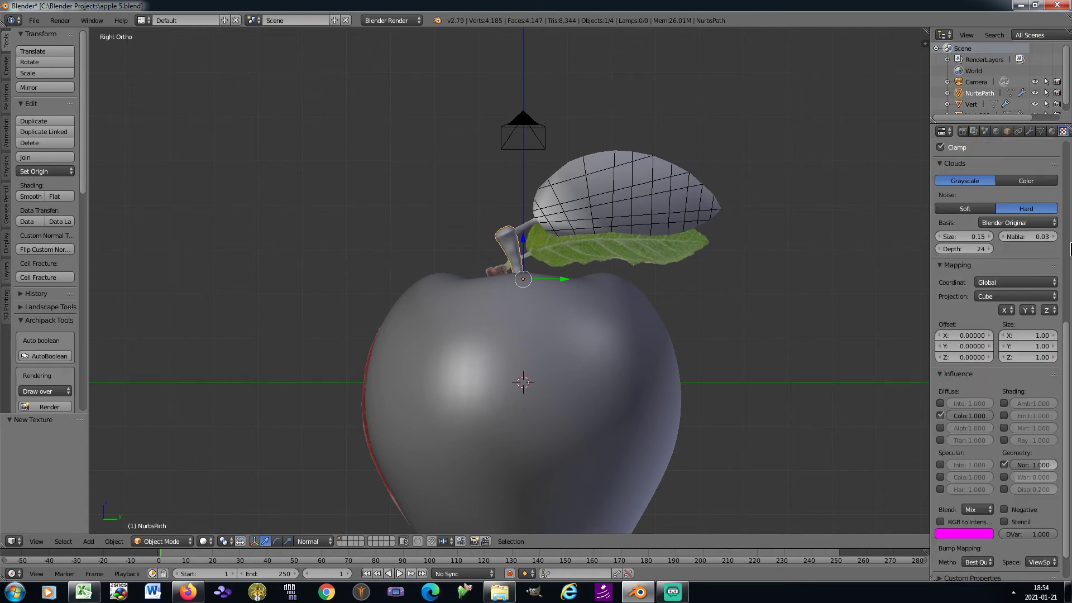
left_click(968, 533)
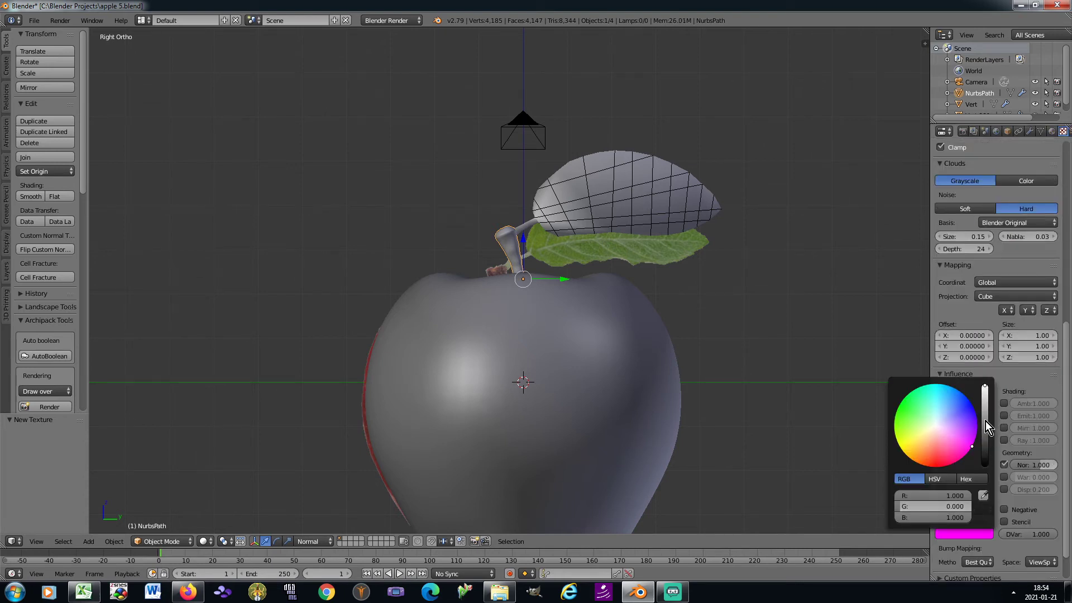
left_click_drag(985, 423, 985, 469)
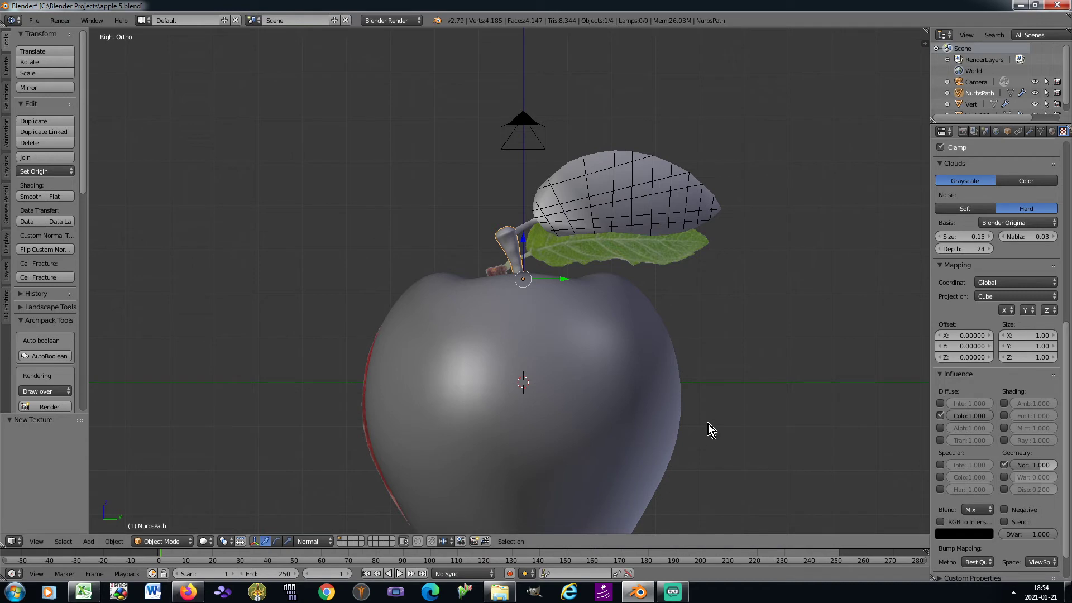
key("ctrl+s")
left_click(791, 370)
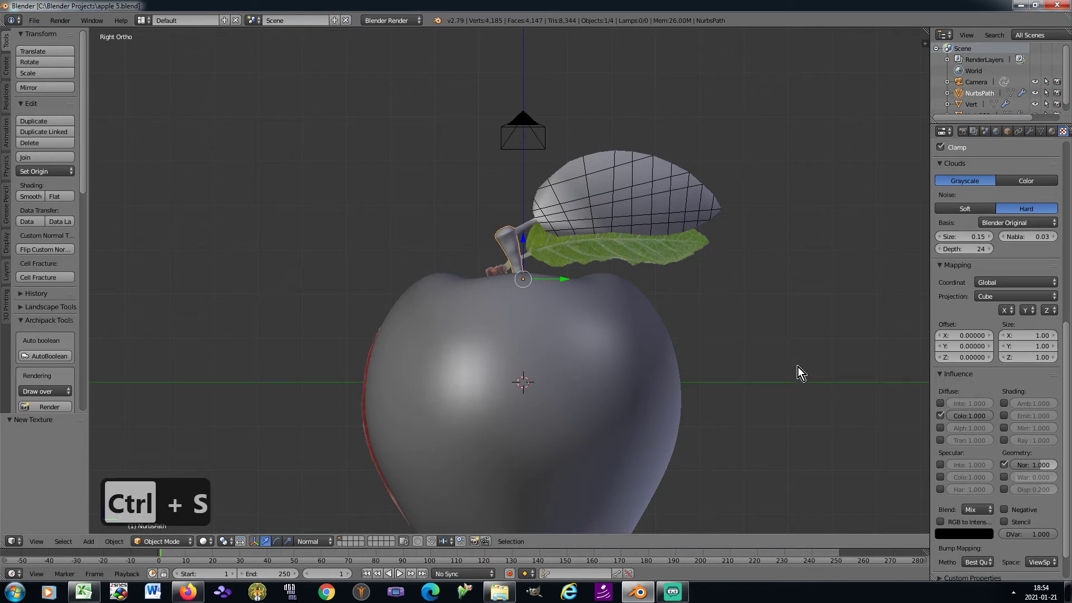
Step: Set the influence colour of the apple body's clouds texture to black and save the file
right_click(673, 351)
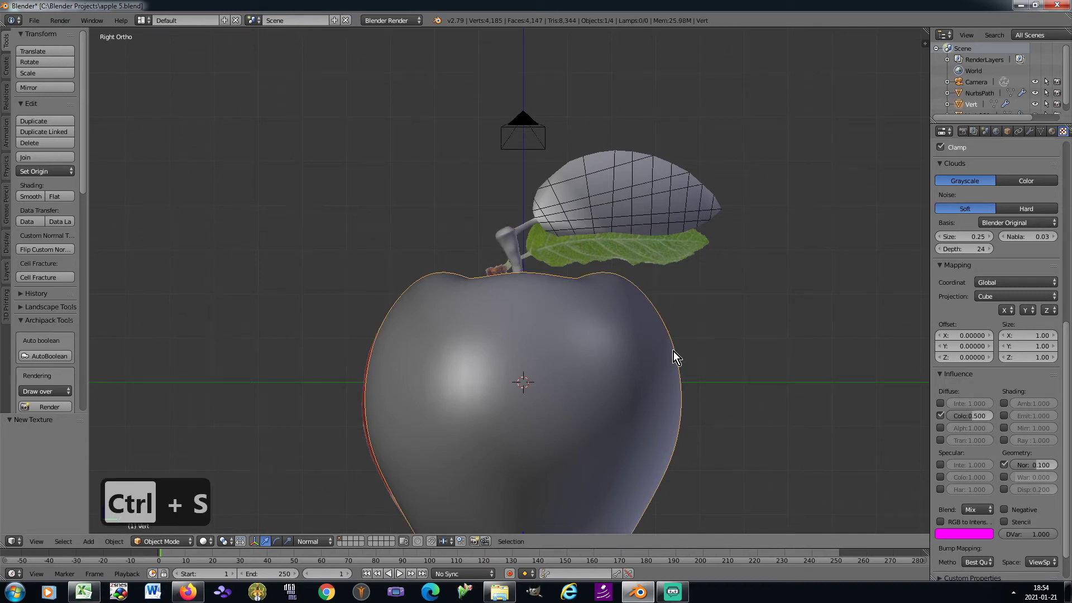
left_click(986, 535)
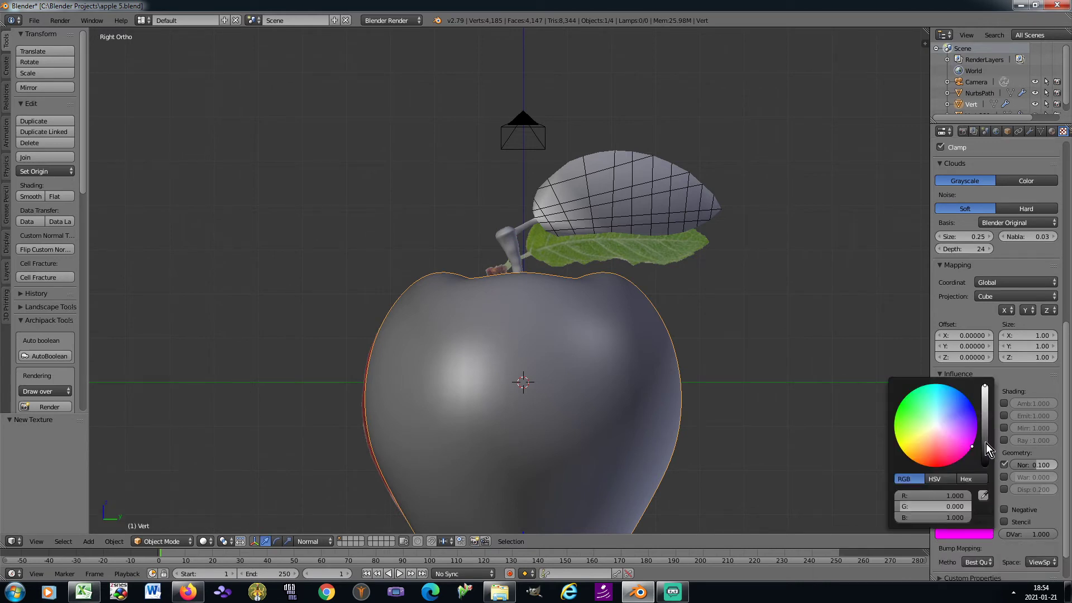
left_click_drag(986, 443, 979, 465)
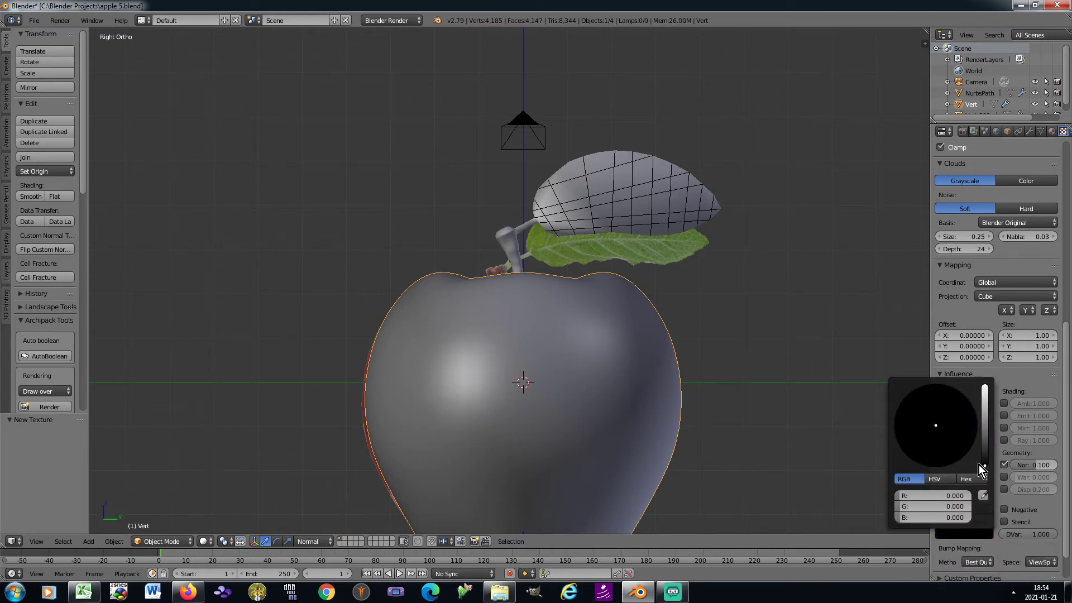
key("ctrl+s")
left_click(782, 457)
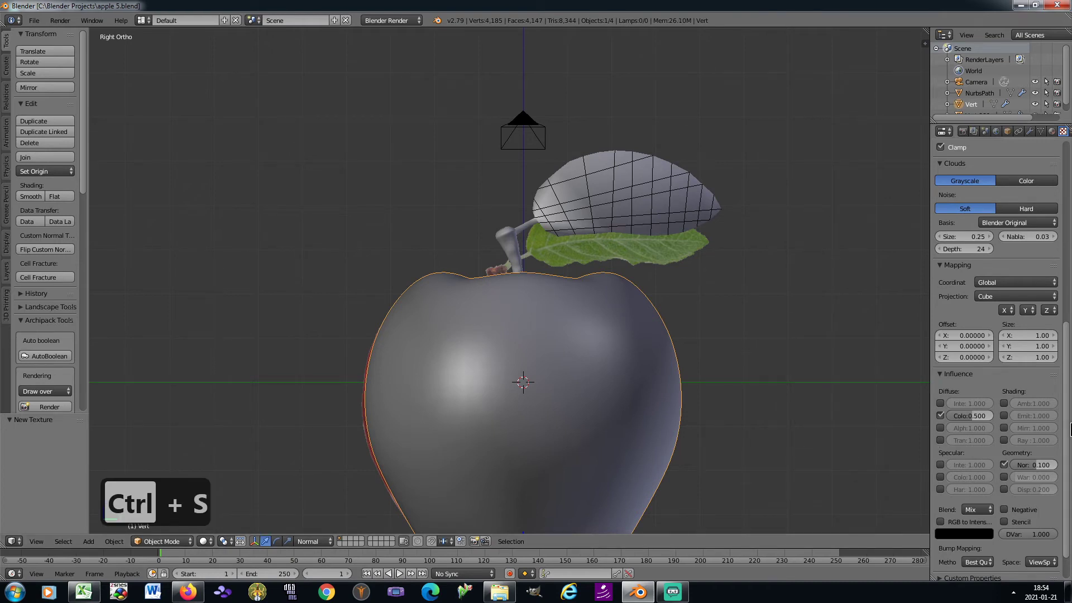
Step: Give the leaf mesh a new material with diffuse intensity 0.5 and specular intensity 0
left_click_drag(1069, 429, 1066, 221)
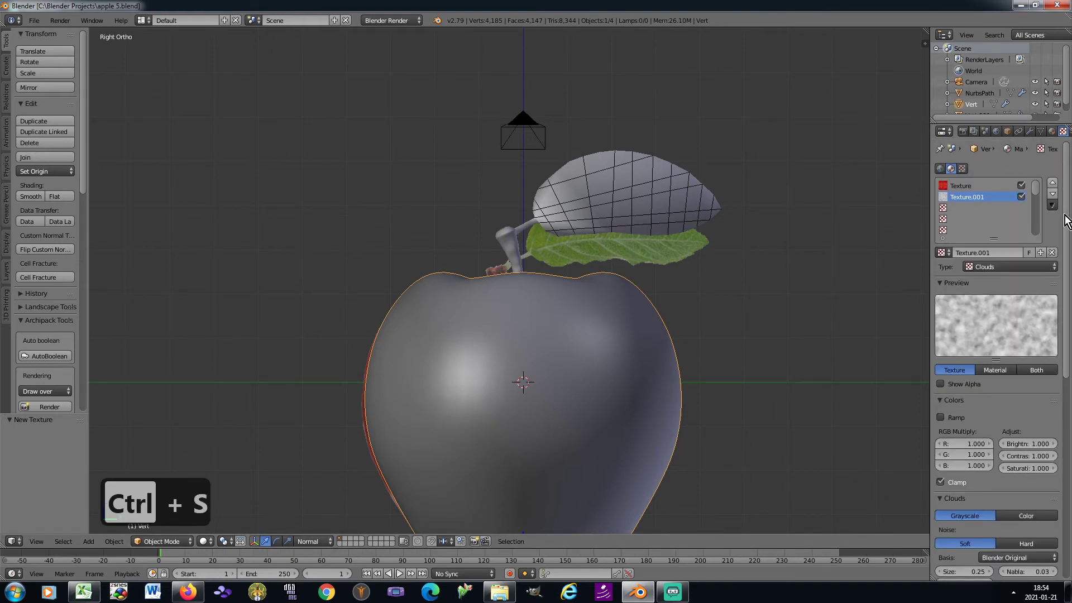
right_click(612, 209)
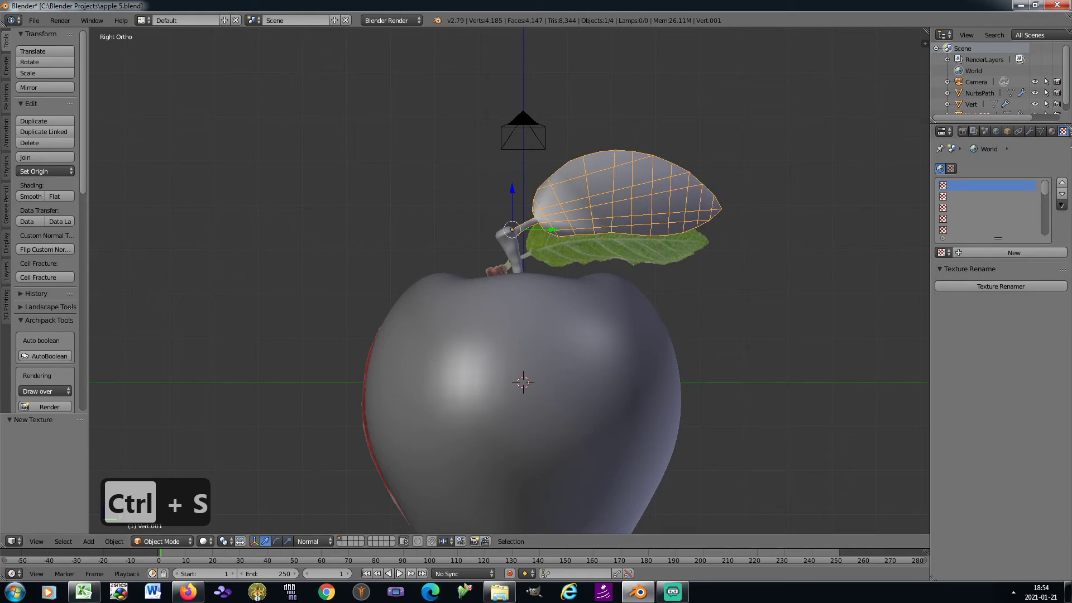
left_click(1052, 131)
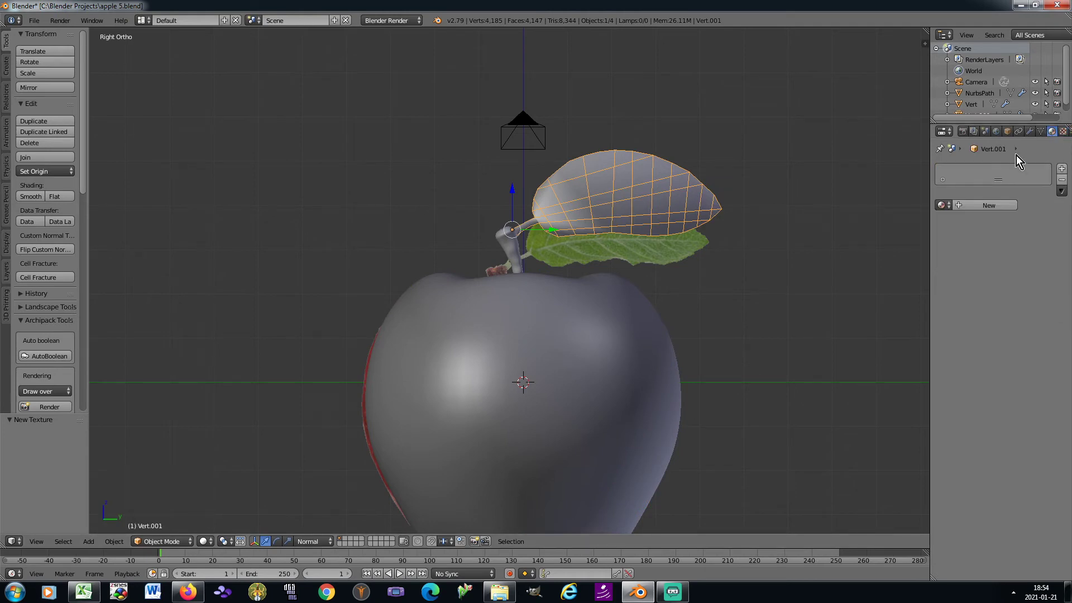
left_click(962, 204)
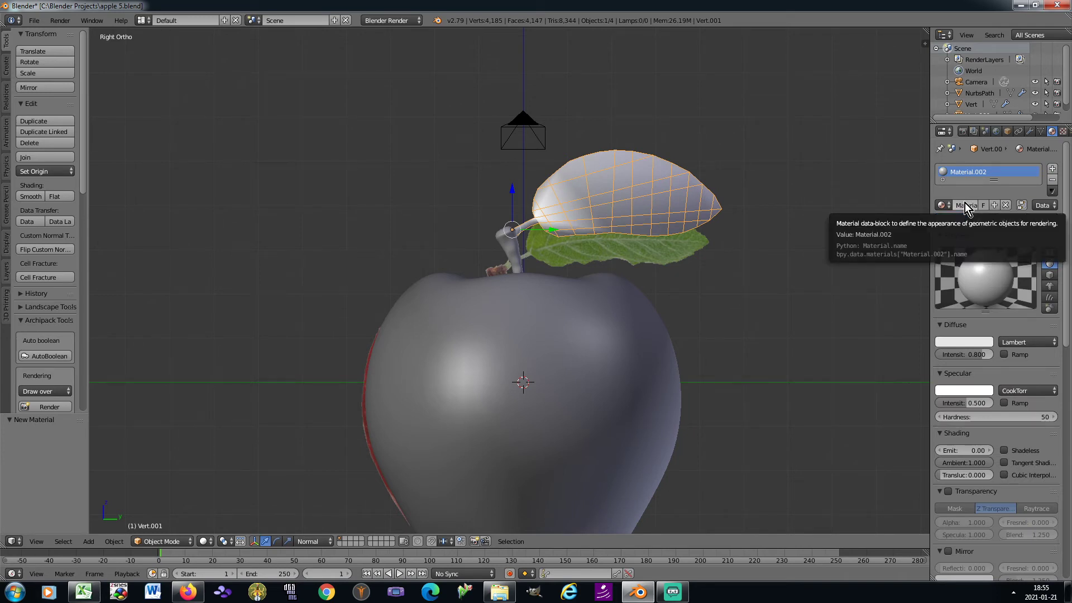
left_click(961, 354)
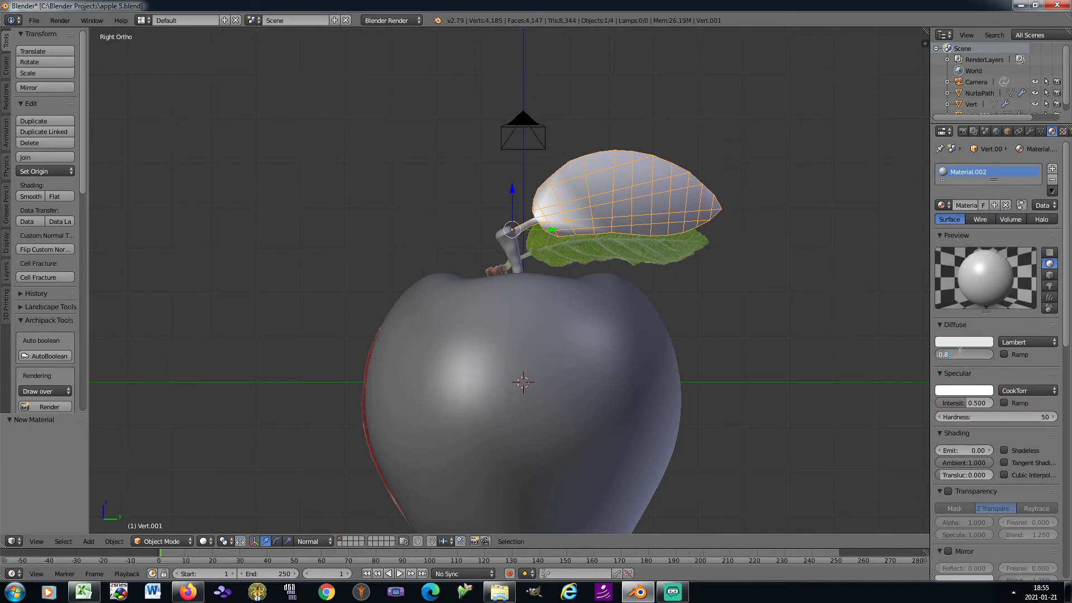
type("0.5")
key("Return")
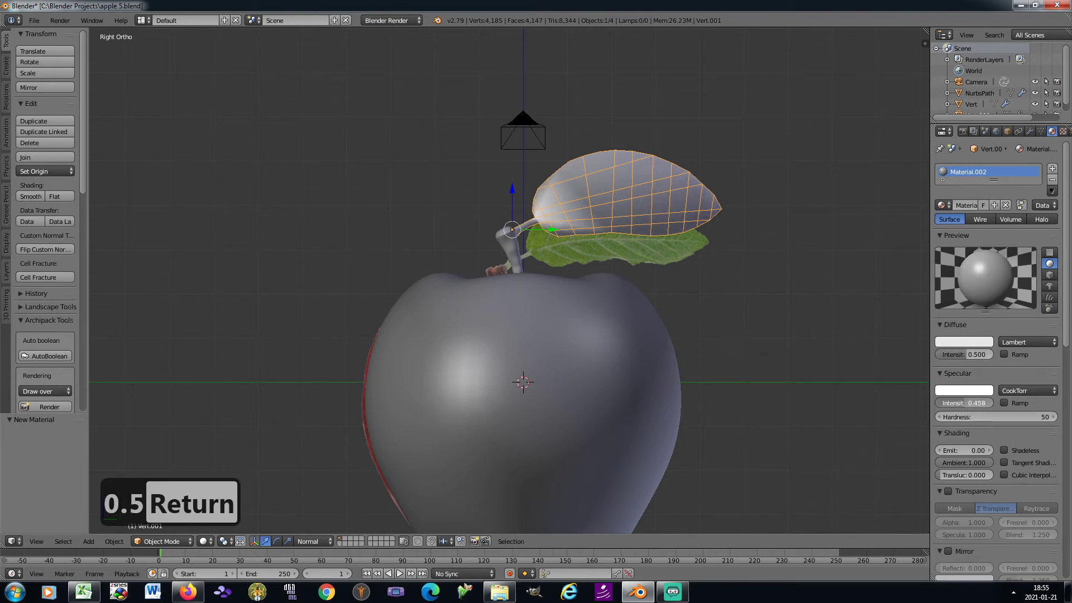
left_click_drag(967, 405, 943, 397)
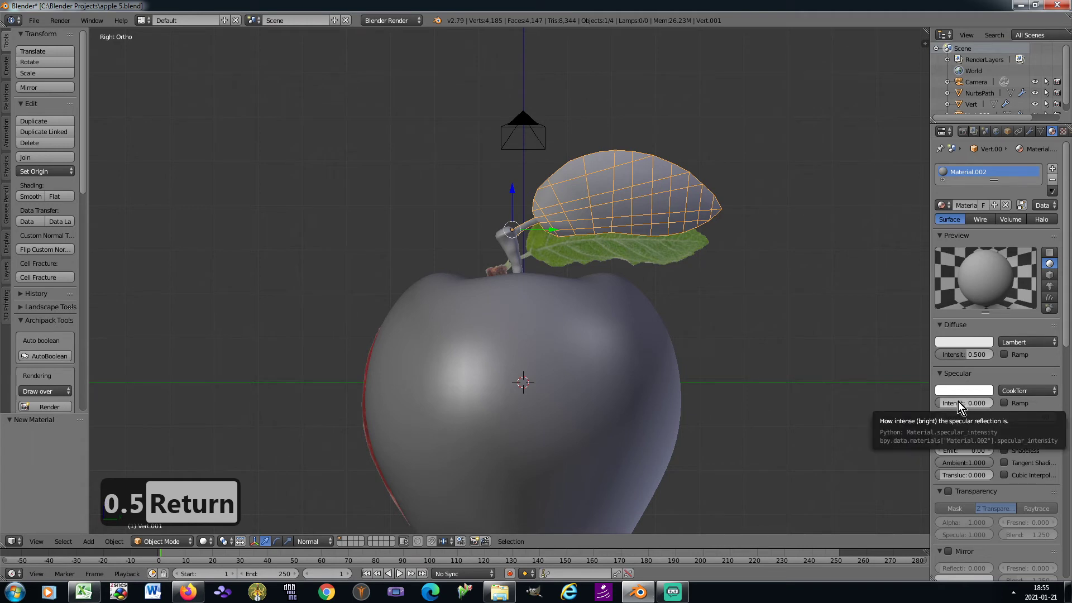
Step: Enable Z Transparency with alpha 0 on the leaf's material and let it receive transparent shadows
scroll(974, 418, "down", 3)
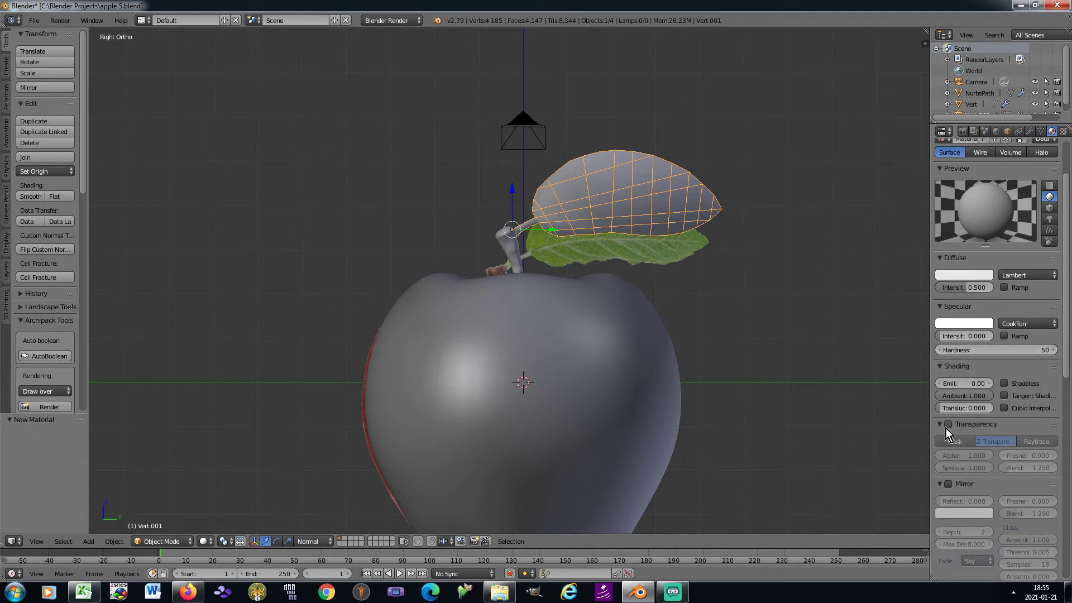
left_click(948, 426)
left_click_drag(990, 454, 944, 450)
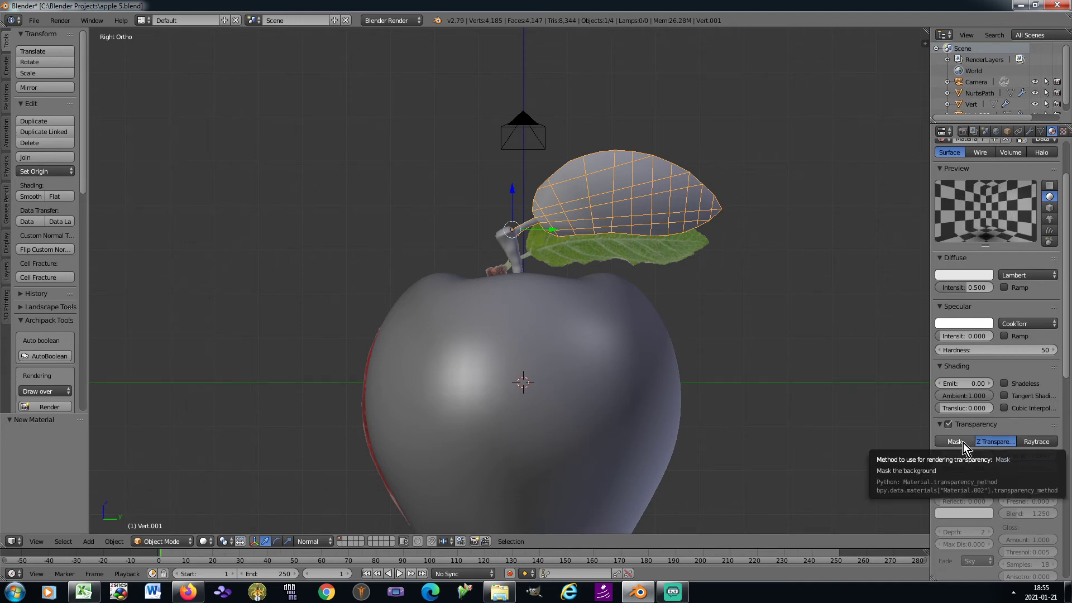
scroll(973, 437, "down", 10)
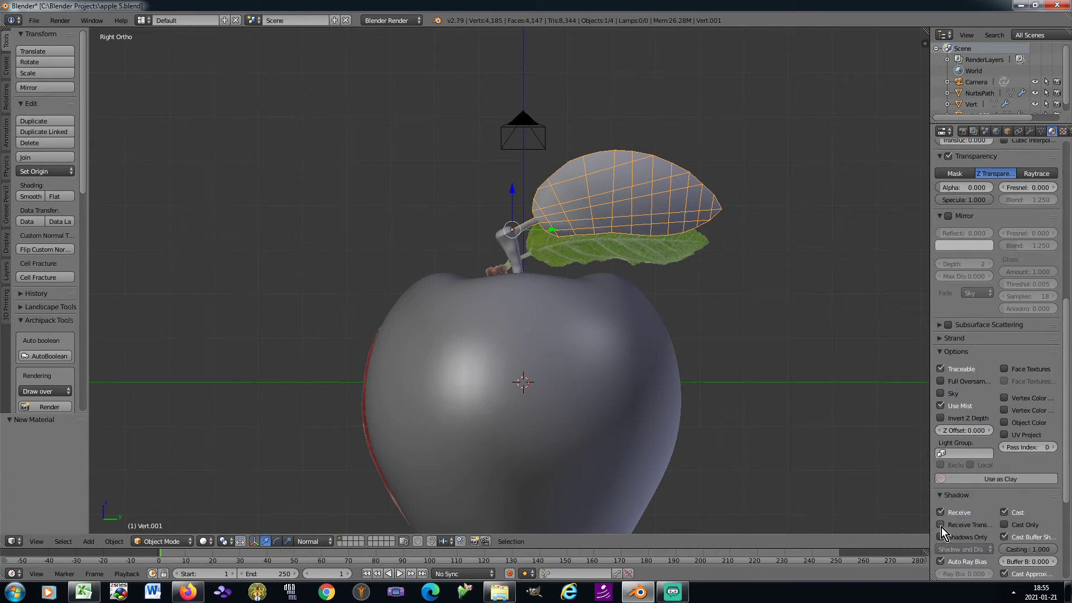
left_click(941, 527)
scroll(1016, 418, "down", 6)
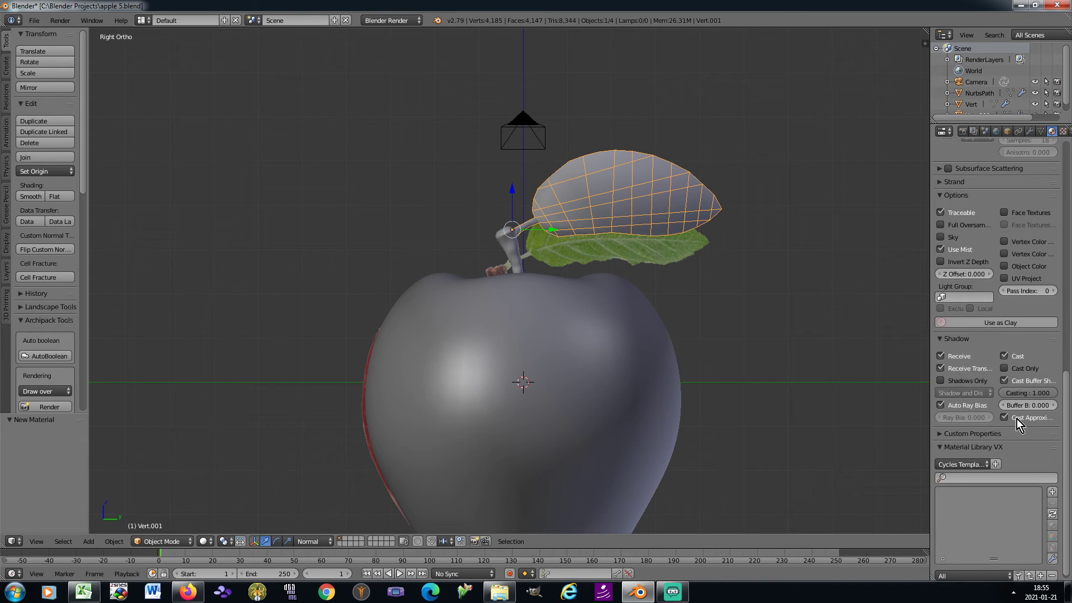
scroll(1017, 419, "up", 18)
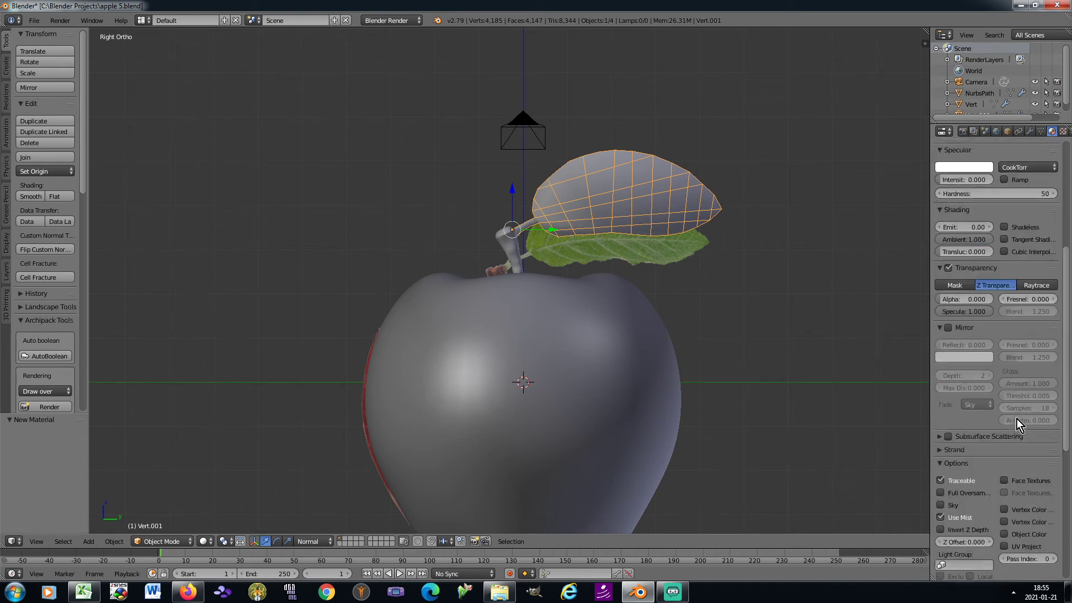
Step: Add an image texture to the leaf's material using apple.png from the Blender textures folder
left_click(1063, 131)
left_click(960, 254)
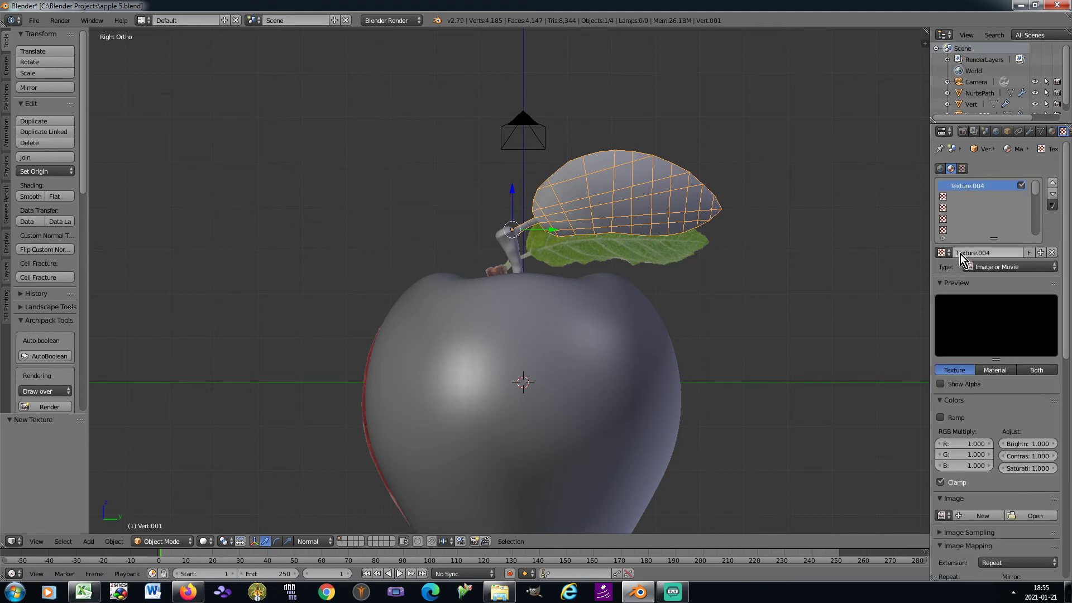
left_click(1029, 514)
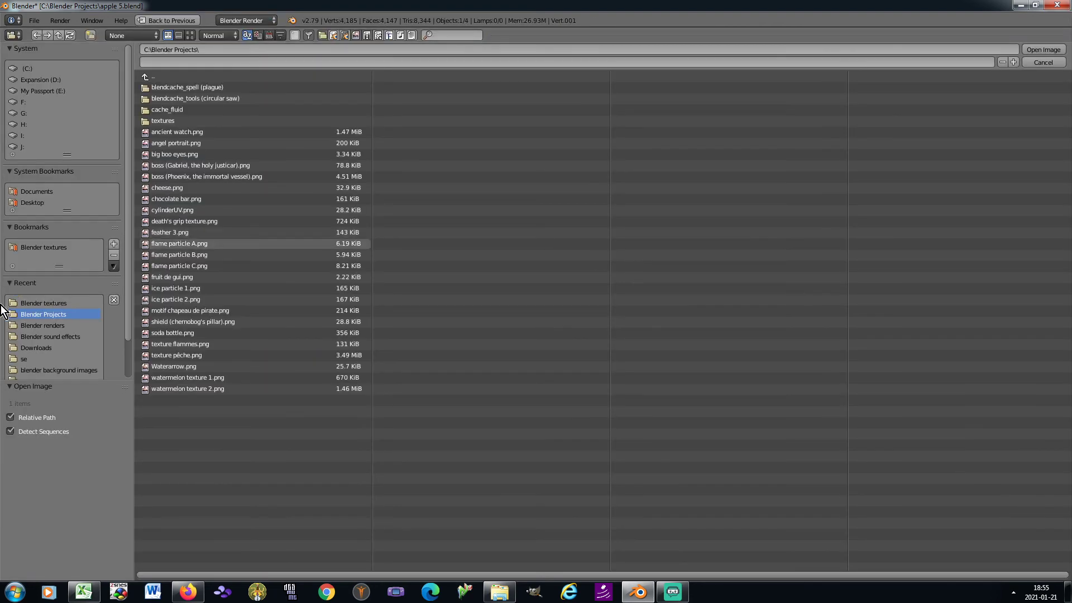
left_click(39, 303)
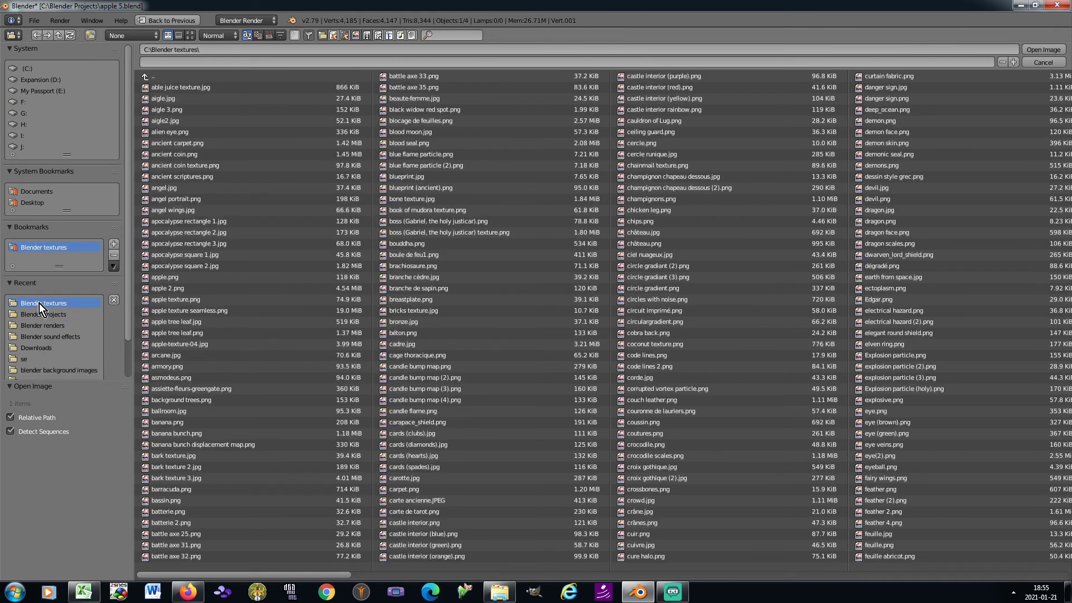
left_click(189, 36)
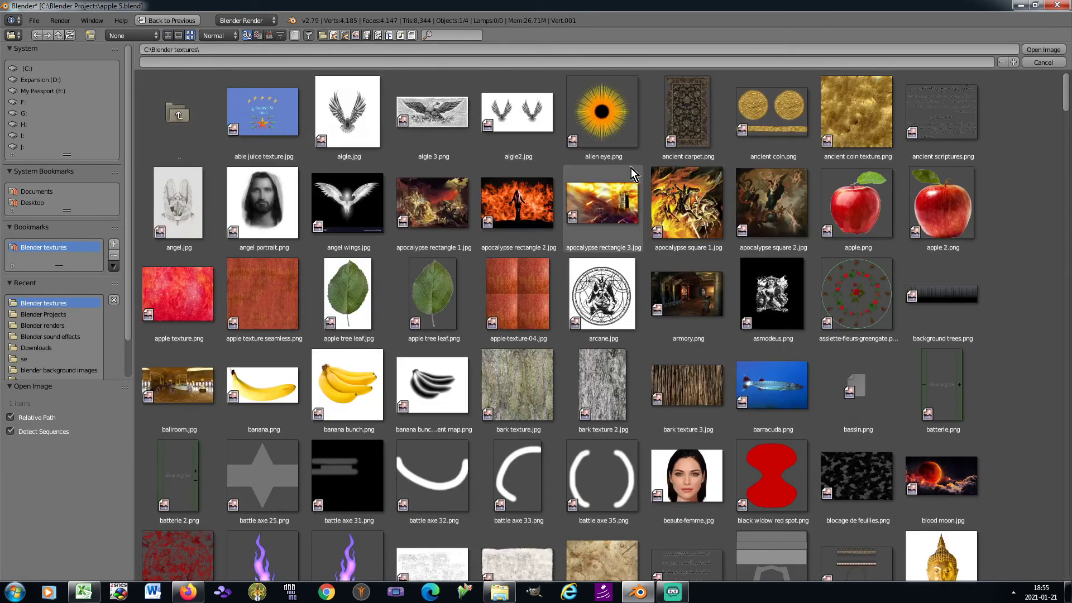
double_click(855, 207)
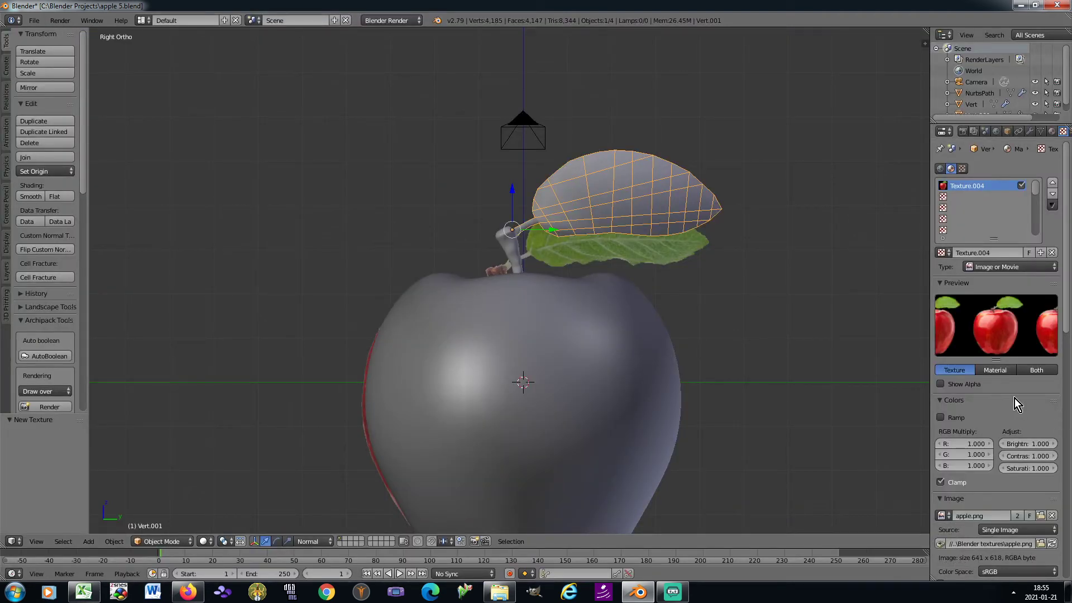
Step: Apply the leaf's rotation and scale, and select its entire mesh in Edit Mode
key("ctrl+a")
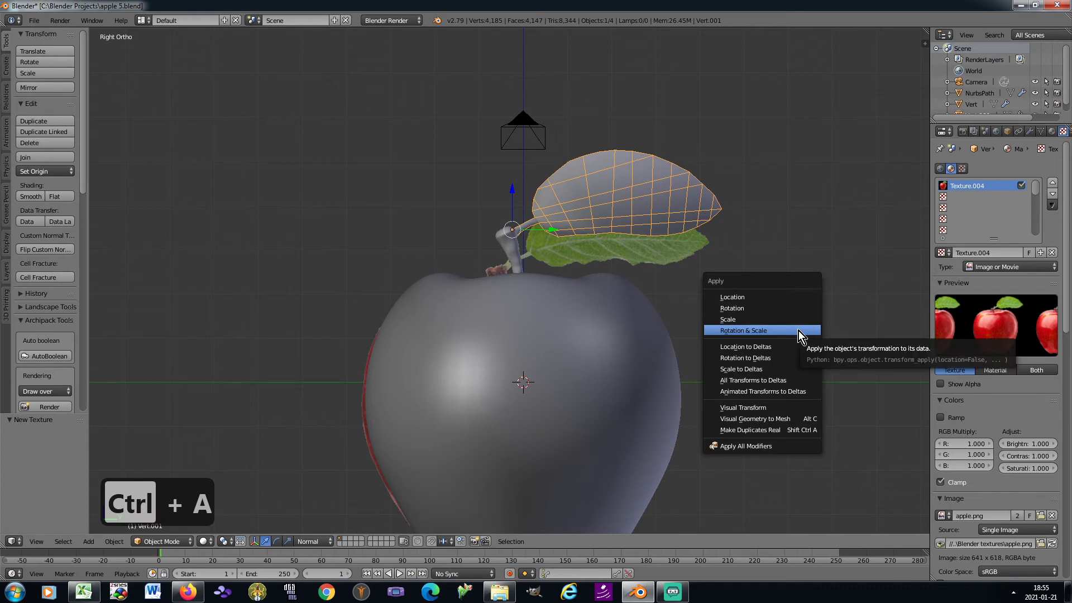
left_click(799, 331)
key("Tab")
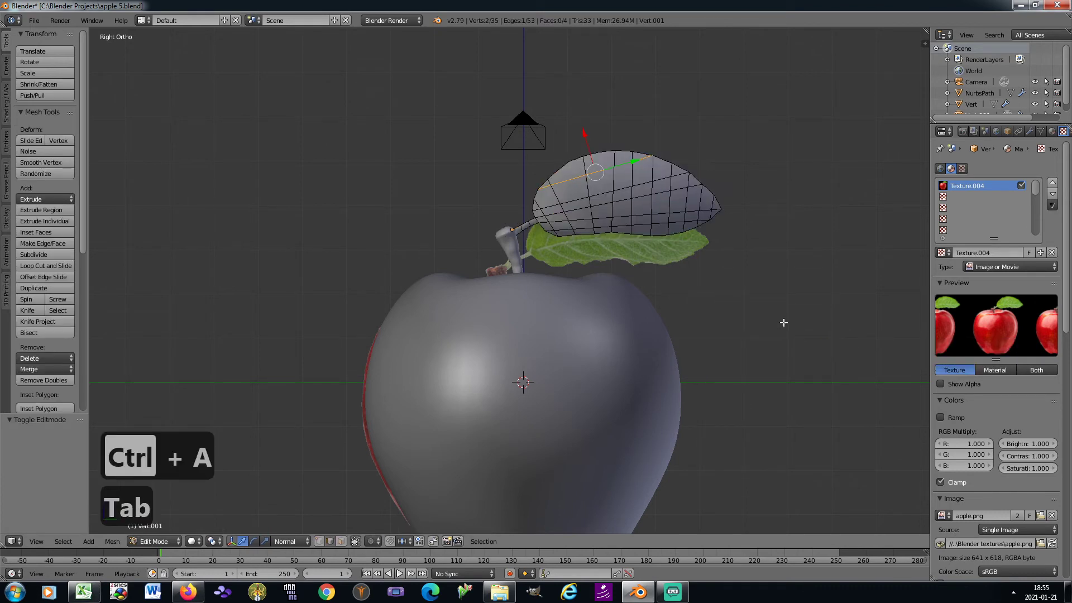
key("a")
key("a")
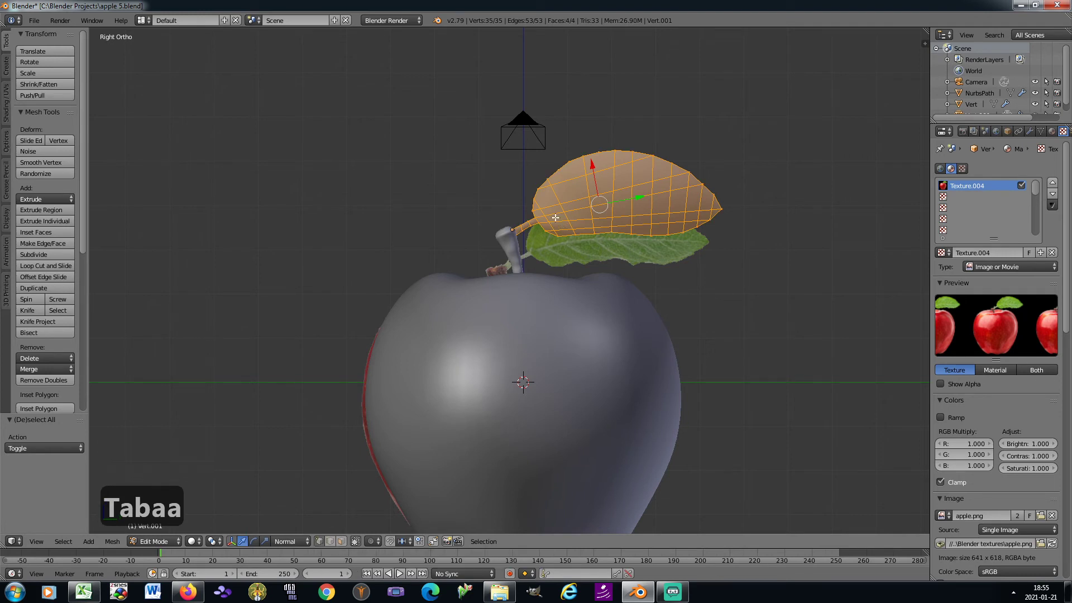
Step: Switch to the UV Editing layout and display apple.png in the image editor
left_click(144, 21)
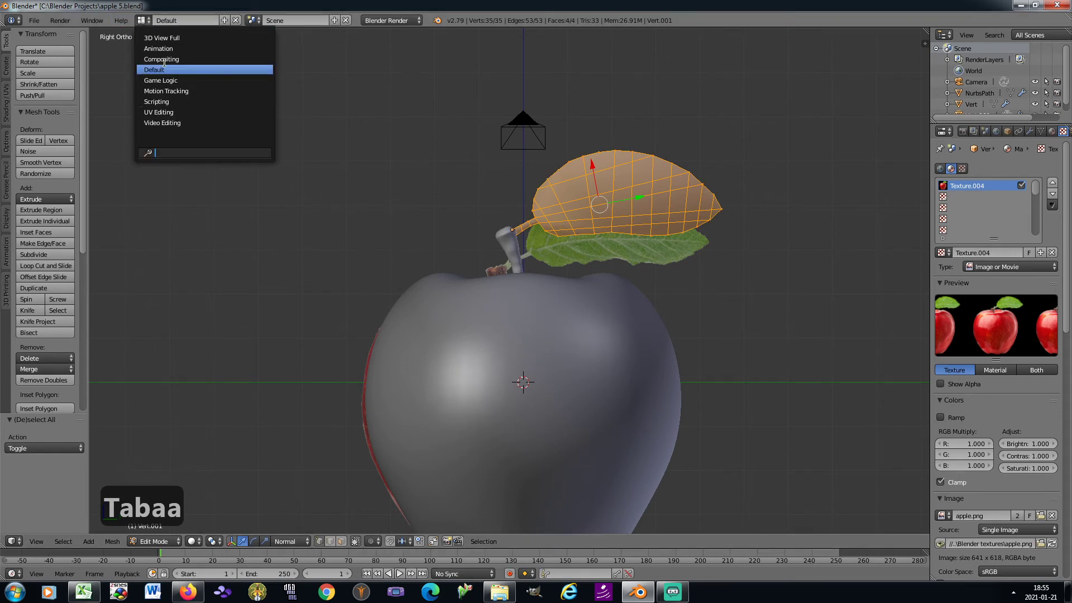
left_click(175, 114)
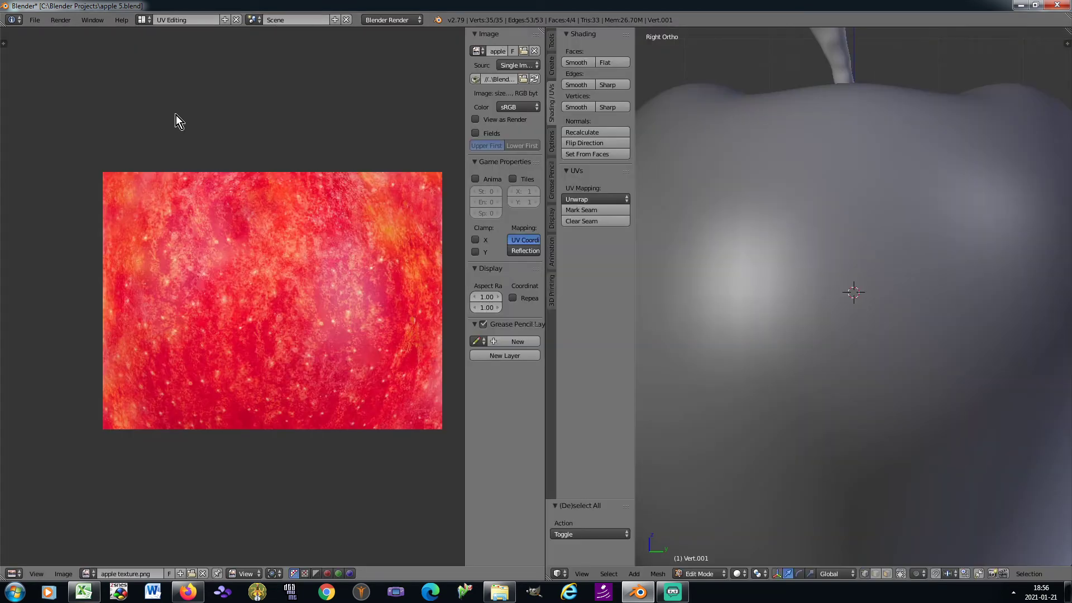
left_click(88, 574)
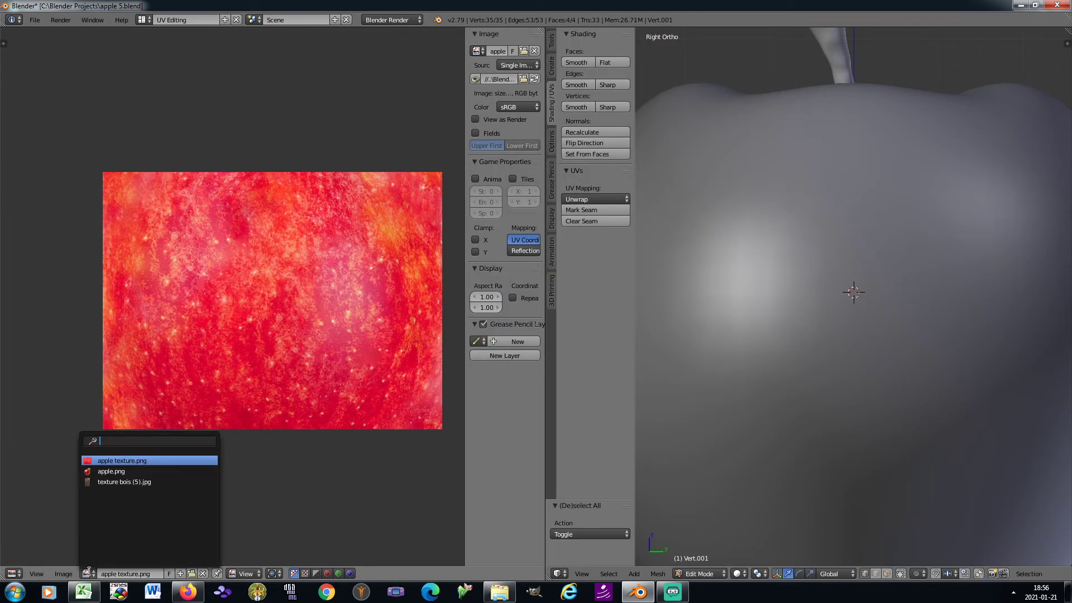
left_click(116, 472)
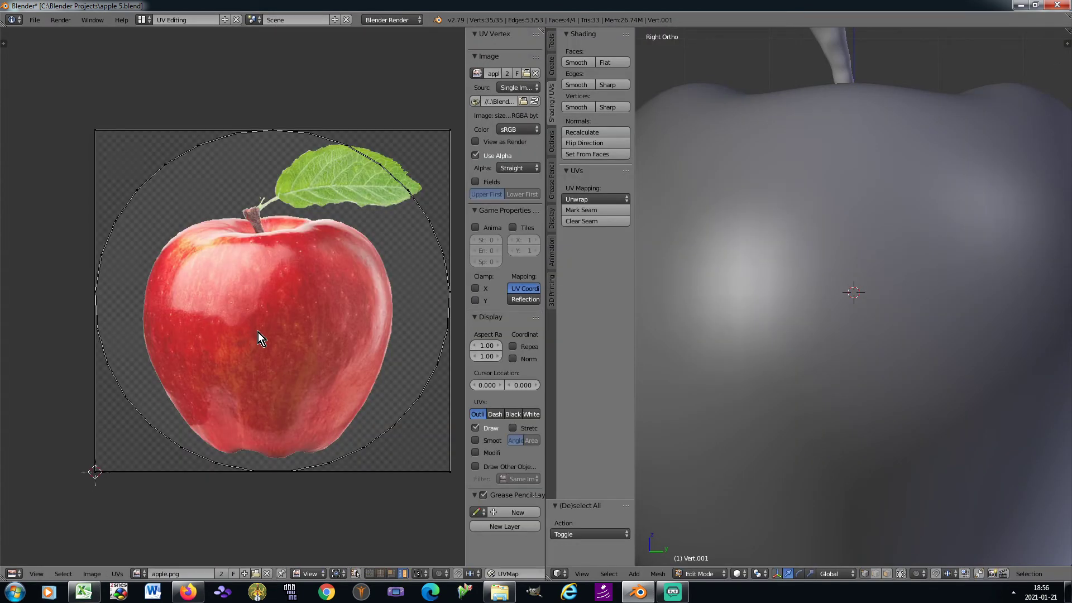
Step: Unwrap the selected leaf mesh using the standard Unwrap mapping
scroll(798, 167, "down", 6)
scroll(820, 142, "up", 4)
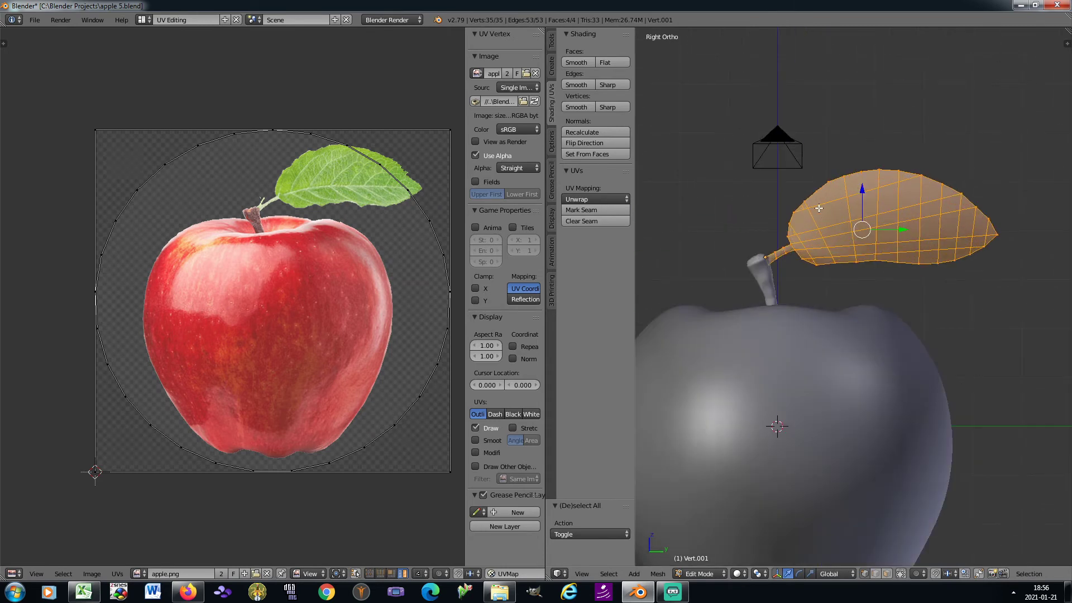
left_click(590, 199)
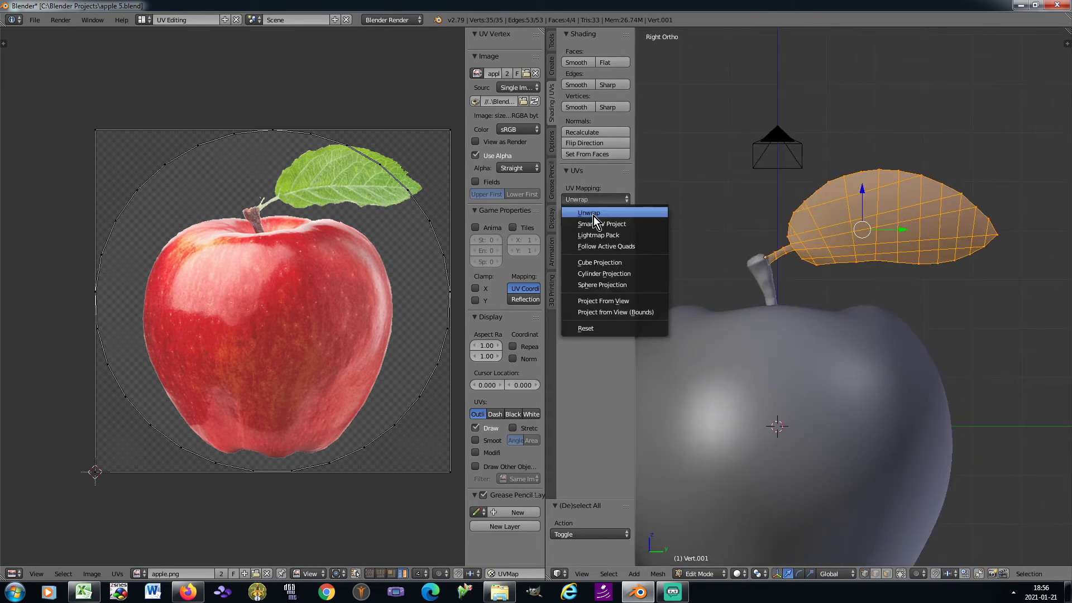
left_click(592, 215)
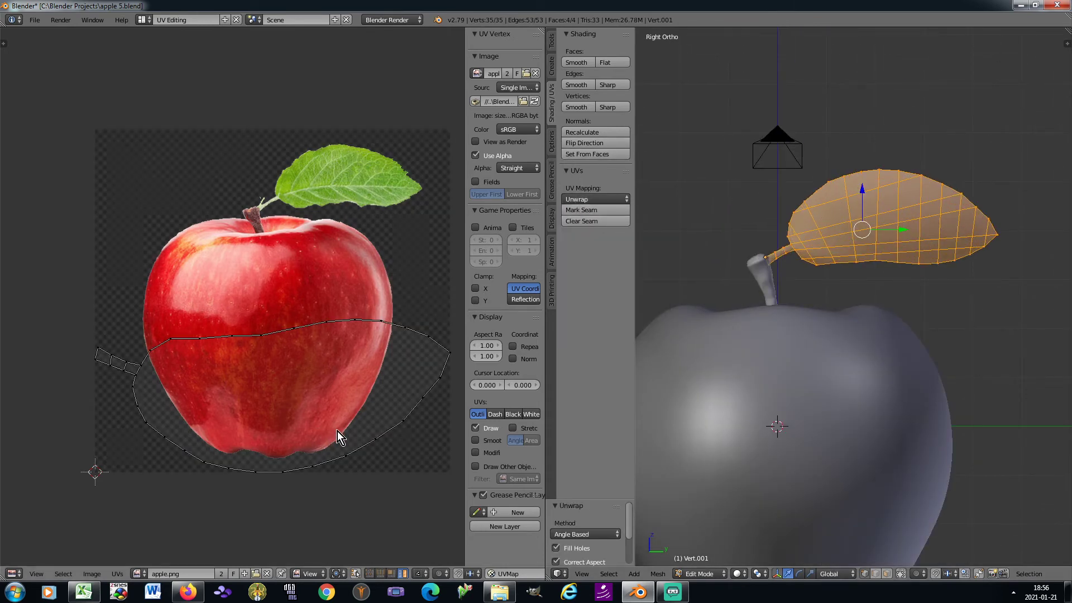
Step: Select all of the leaf's UVs and mirror them along the Y axis
key("a")
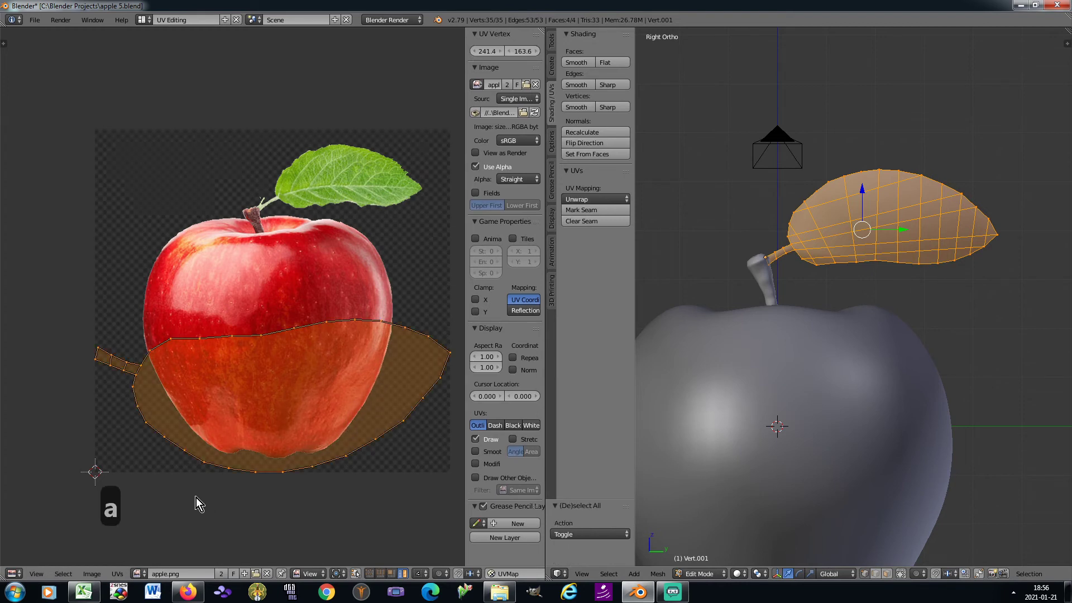
left_click(125, 574)
mouse_move(185, 361)
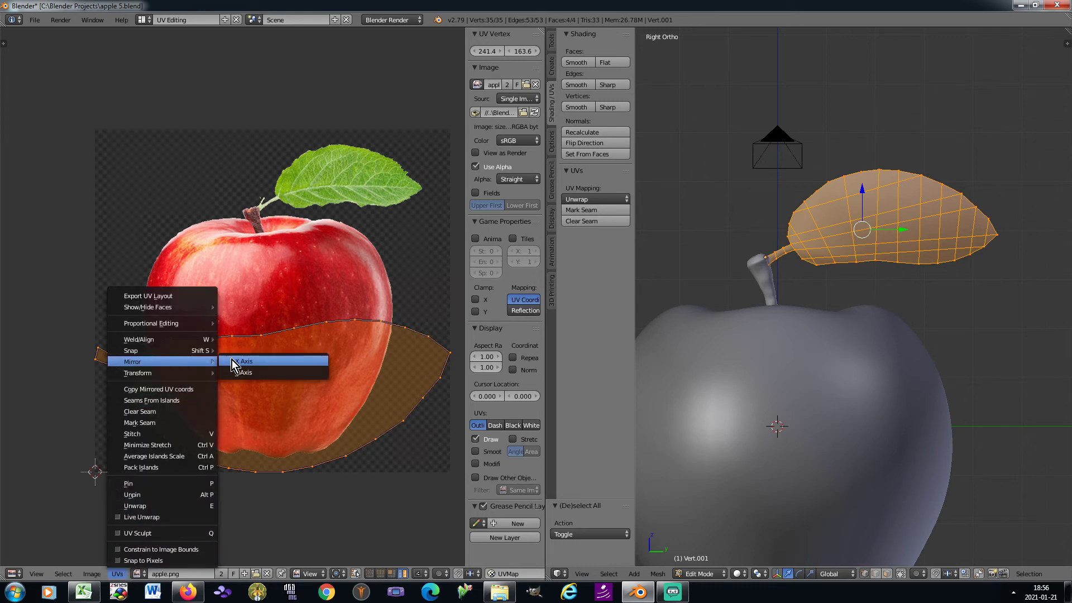
left_click(236, 372)
Step: Scale the leaf's UV island by about 0.511 and move it over the green leaf in the image
key("s")
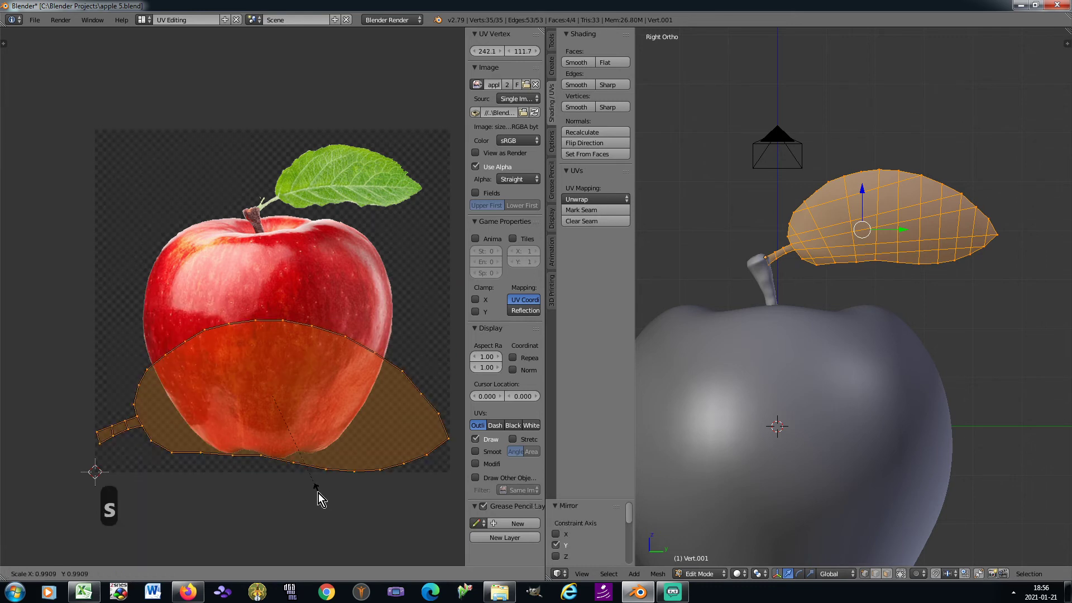
key("g")
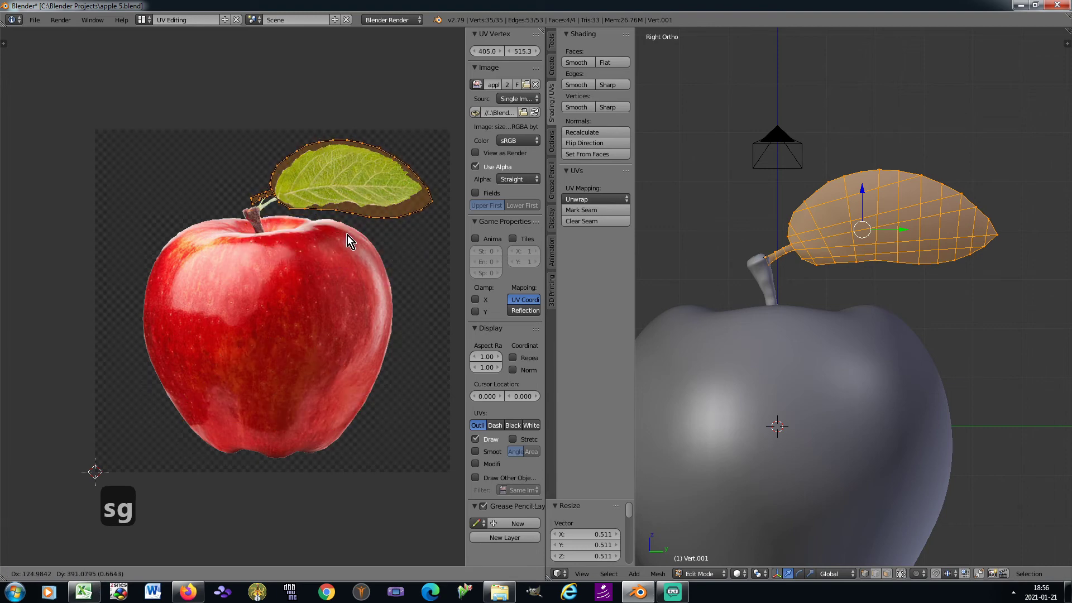
left_click(352, 211)
Step: Rotate the UV island by about -7.3° and shift it so its stalk lines up with the pictured leaf stalk
scroll(358, 201, "up", 3)
key("r")
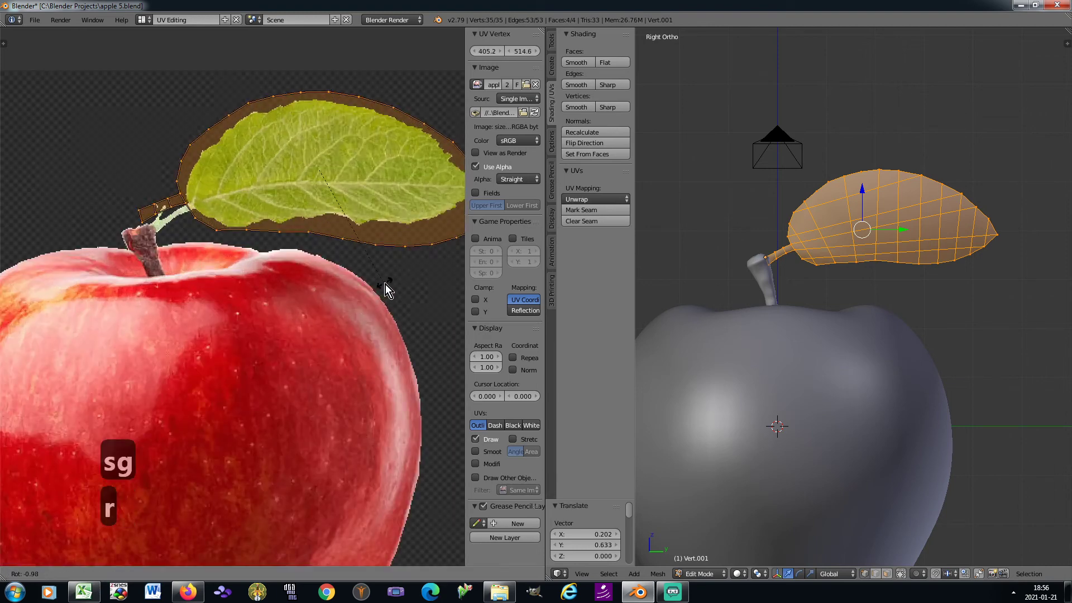
left_click(395, 272)
key("g")
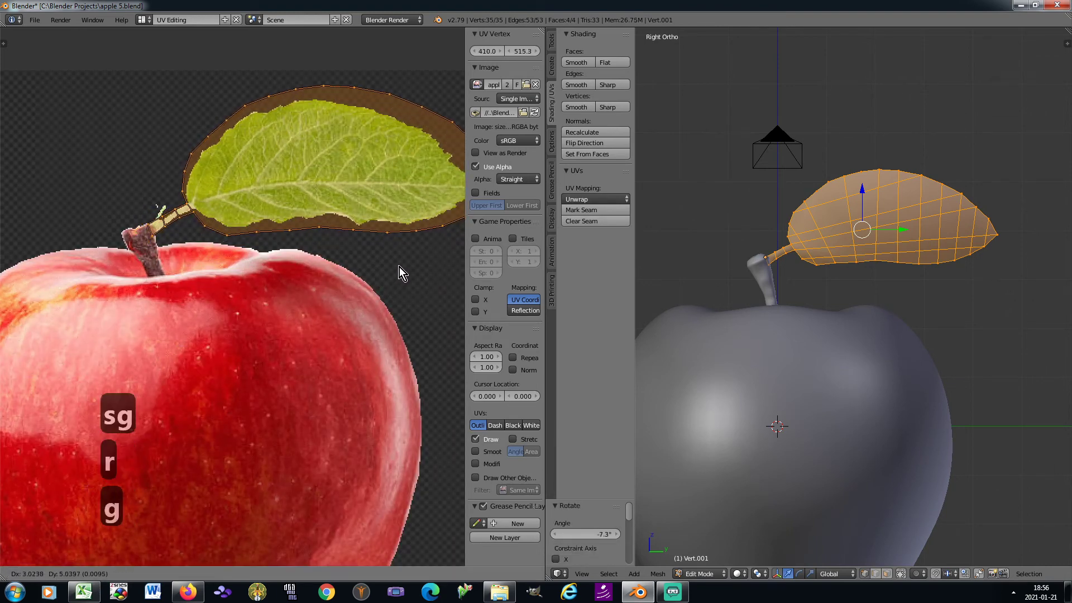
left_click(401, 266)
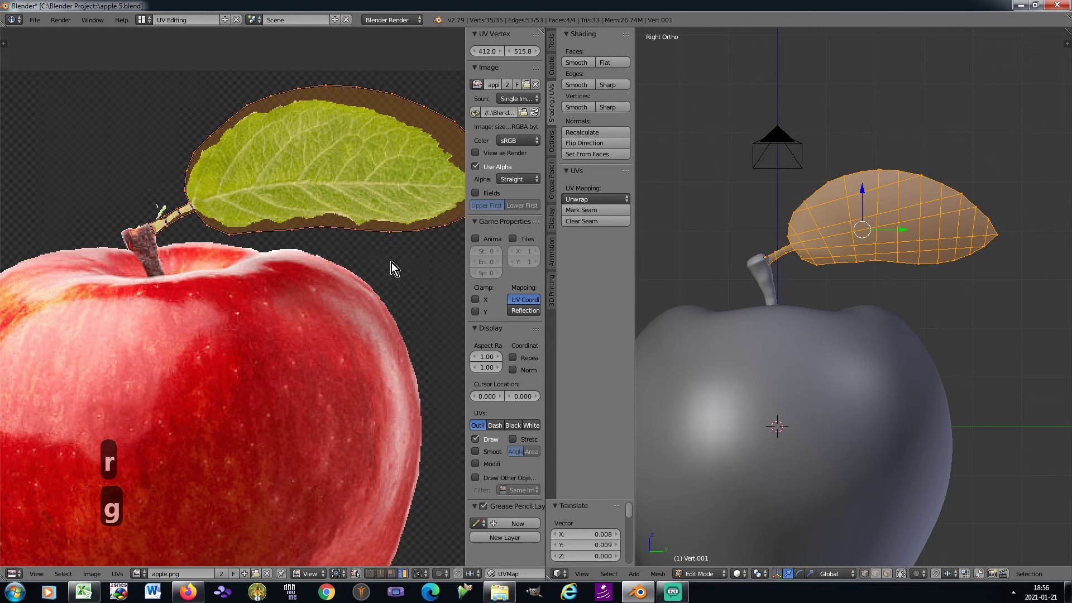
Step: Move the four UV vertices at the base end of the leaf stalk onto the edges of the pictured stalk
scroll(130, 217, "up", 5)
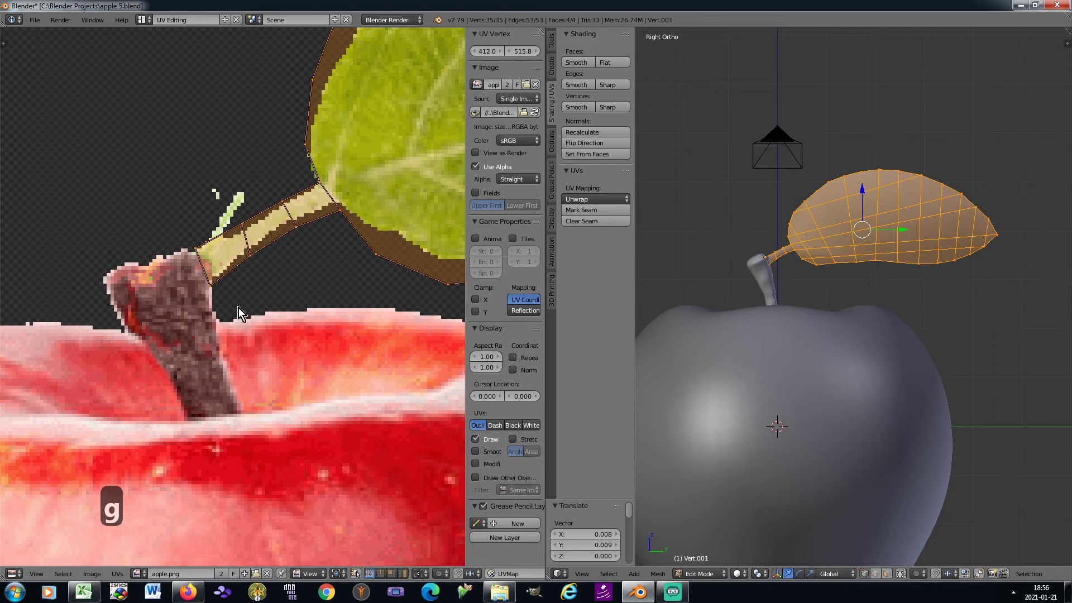
right_click(212, 286)
key("g")
left_click(211, 280)
right_click(198, 248)
key("g")
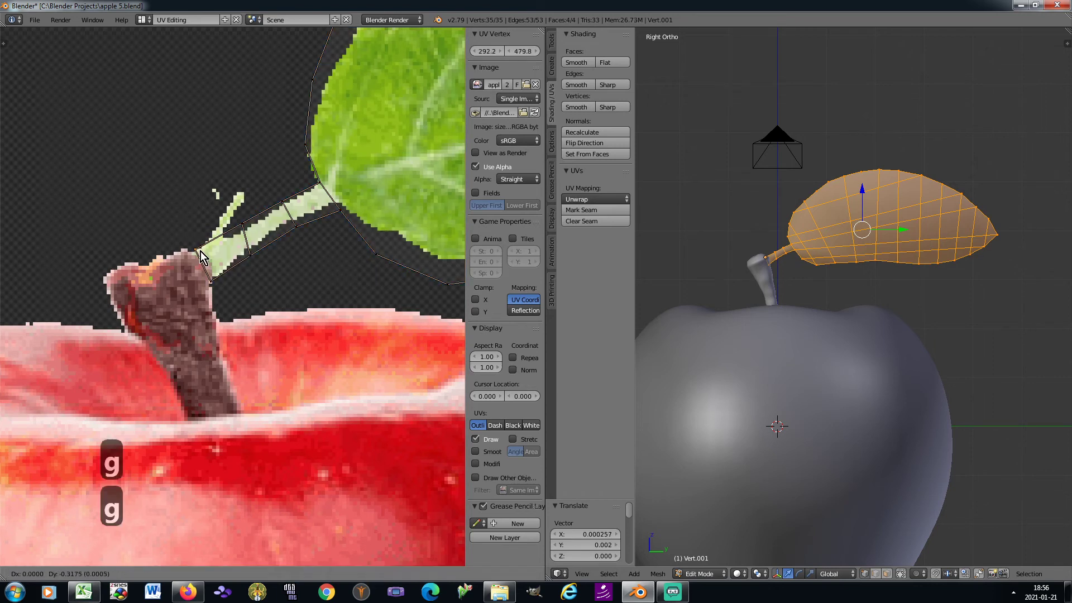
left_click(199, 251)
right_click(243, 226)
key("g")
left_click(246, 233)
right_click(250, 252)
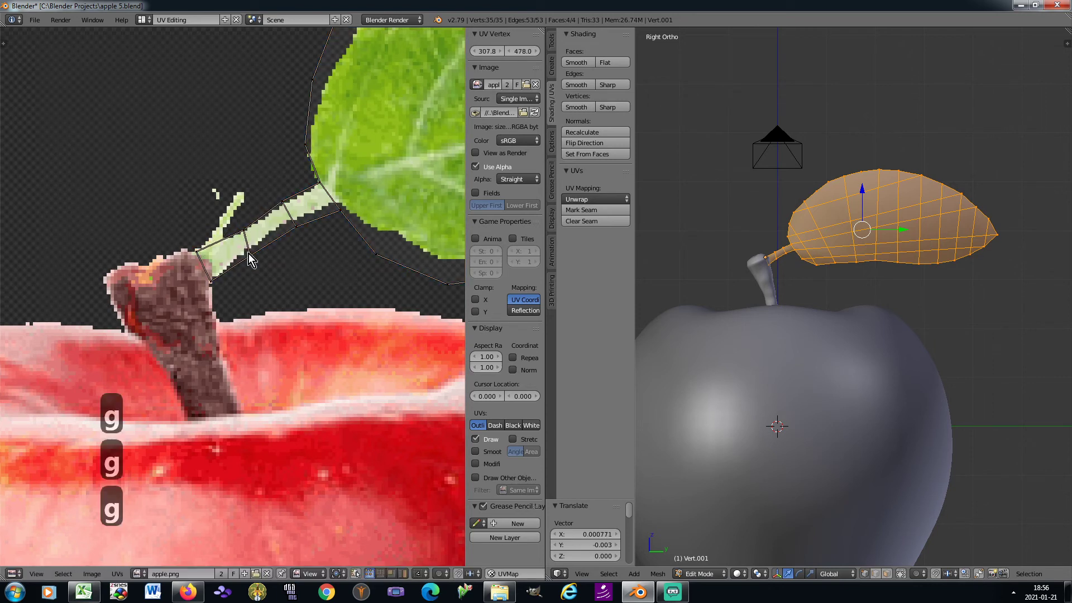
key("g")
left_click(251, 251)
Step: Fit the remaining stalk UV vertices and those where the stalk joins the blade to the pictured leaf's edges
key("g")
left_click(293, 234)
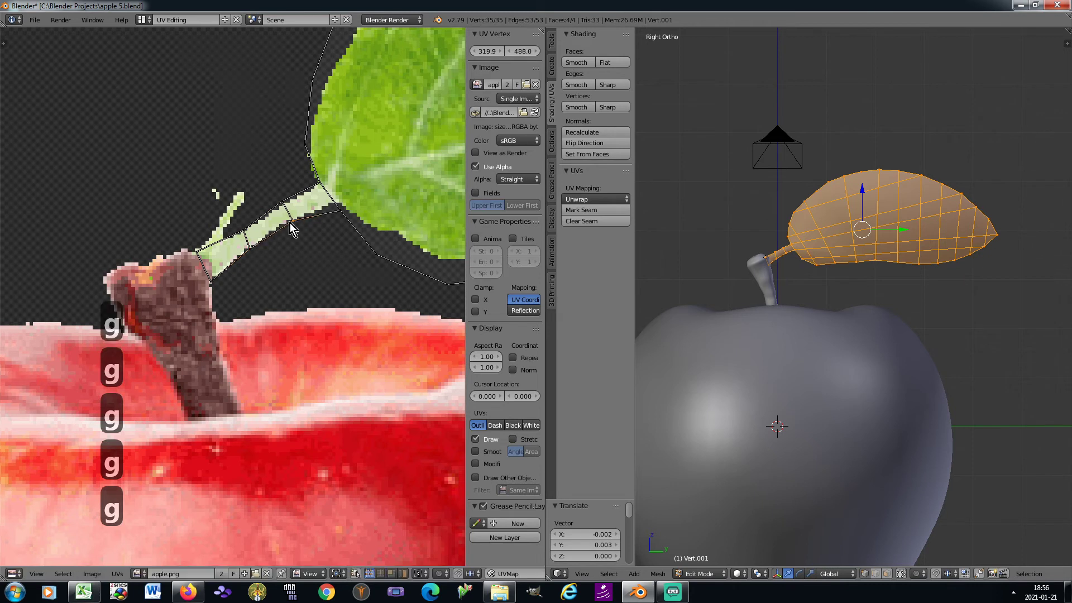
right_click(283, 212)
key("g")
left_click(282, 206)
right_click(290, 223)
key("g")
left_click(291, 222)
right_click(340, 212)
key("g")
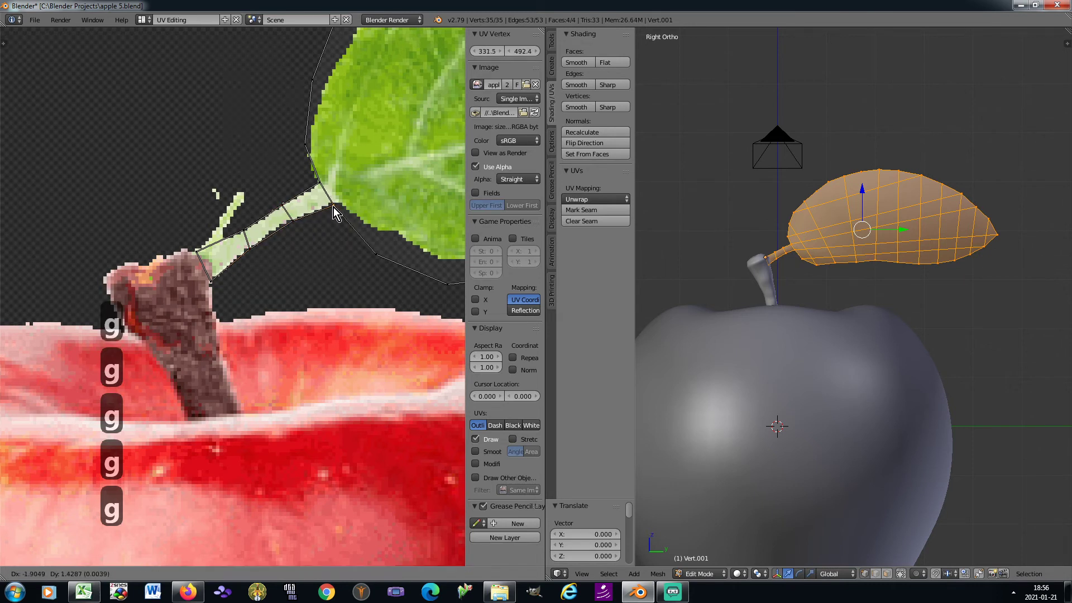
left_click(334, 207)
key("g")
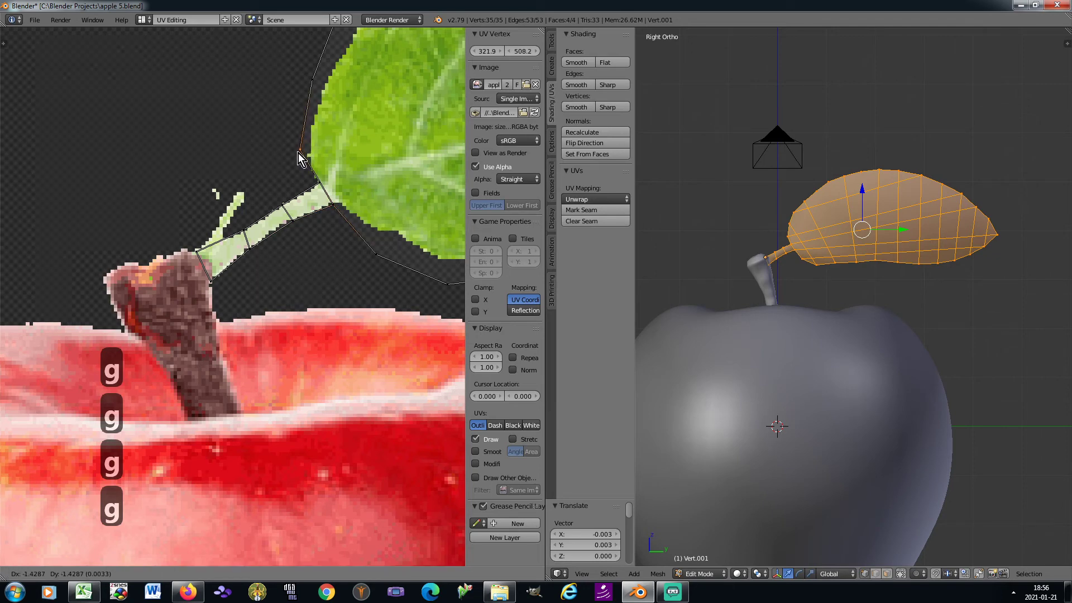
left_click(305, 157)
Step: Select the leaf blade's UVs without the stalk, scale them by about 0.949 and move them to fit the pictured leaf's outline
scroll(294, 202, "down", 3)
scroll(292, 195, "down", 1)
middle_click_drag(460, 157, 229, 285)
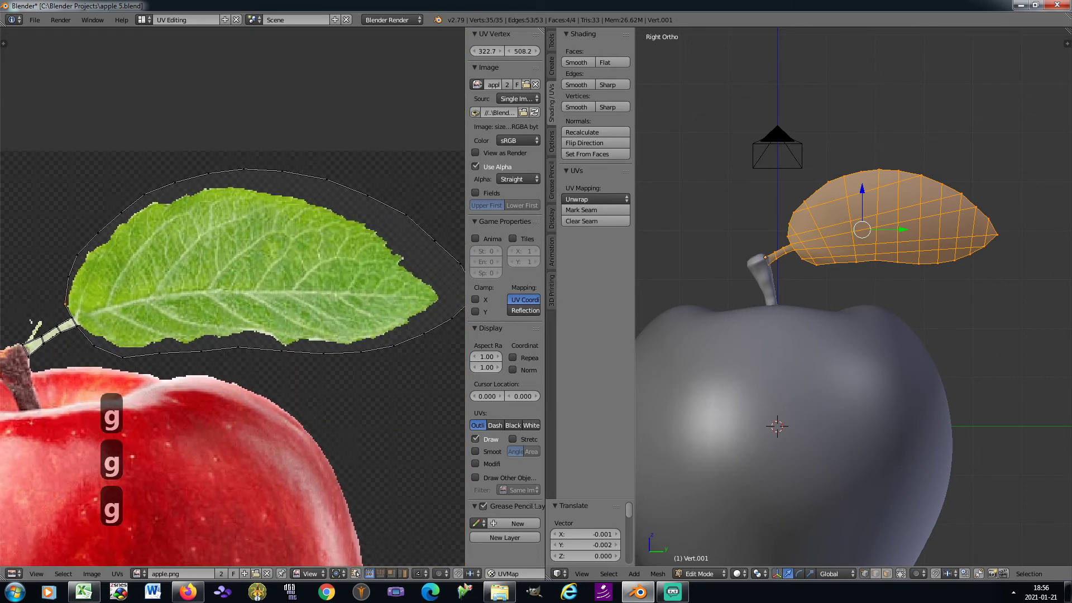
middle_click_drag(410, 285, 383, 287)
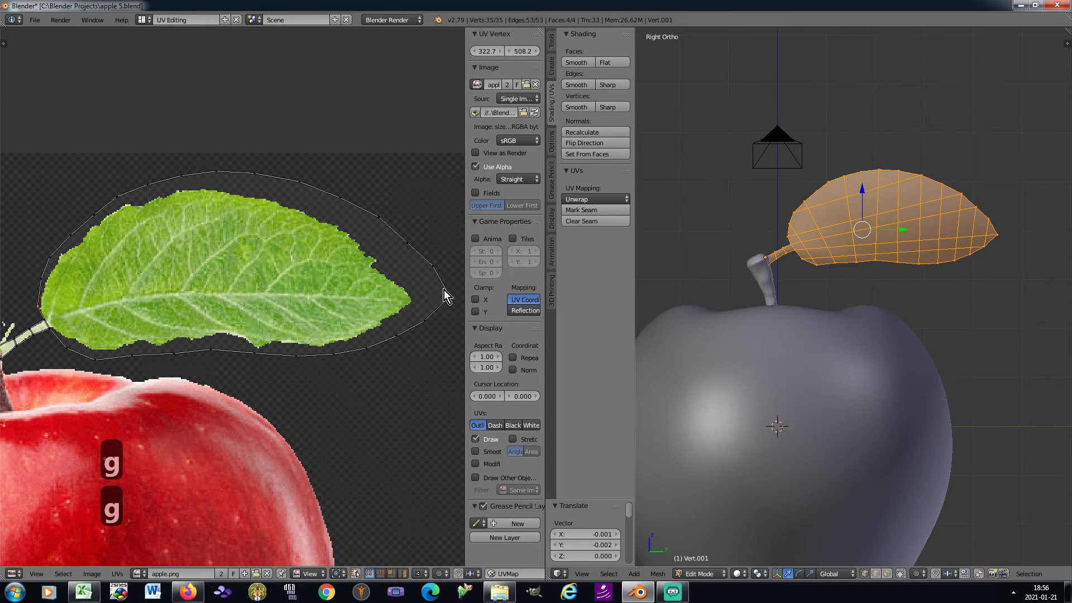
key("a")
key("c")
mouse_move(62, 266)
left_mouse_down()
mouse_move(95, 224)
mouse_move(283, 179)
mouse_move(426, 270)
mouse_move(371, 347)
mouse_move(112, 358)
mouse_move(69, 343)
mouse_move(60, 306)
left_mouse_up()
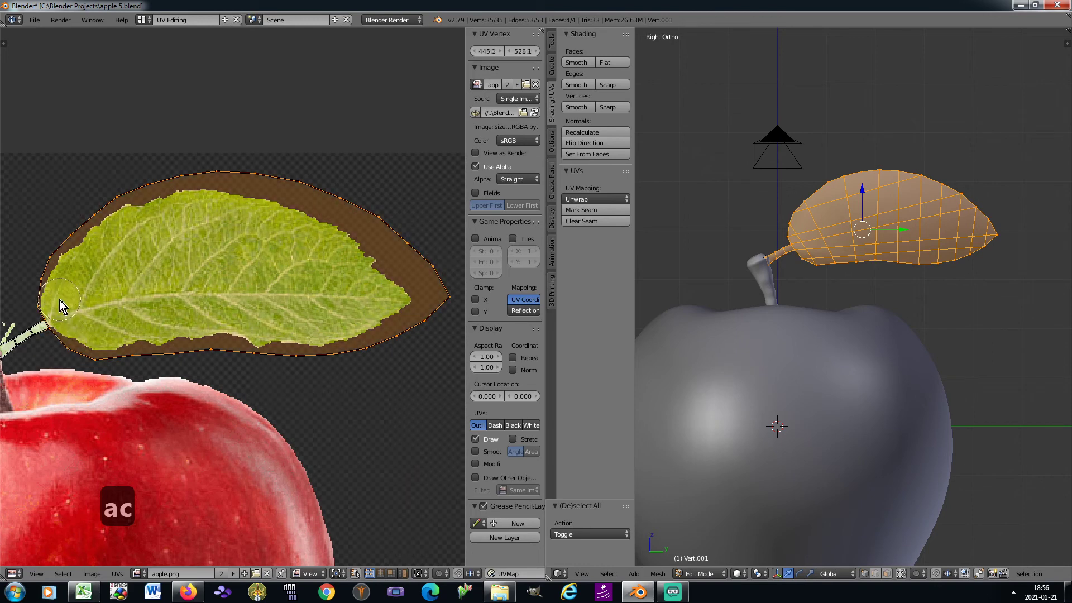
key("Escape")
key("s")
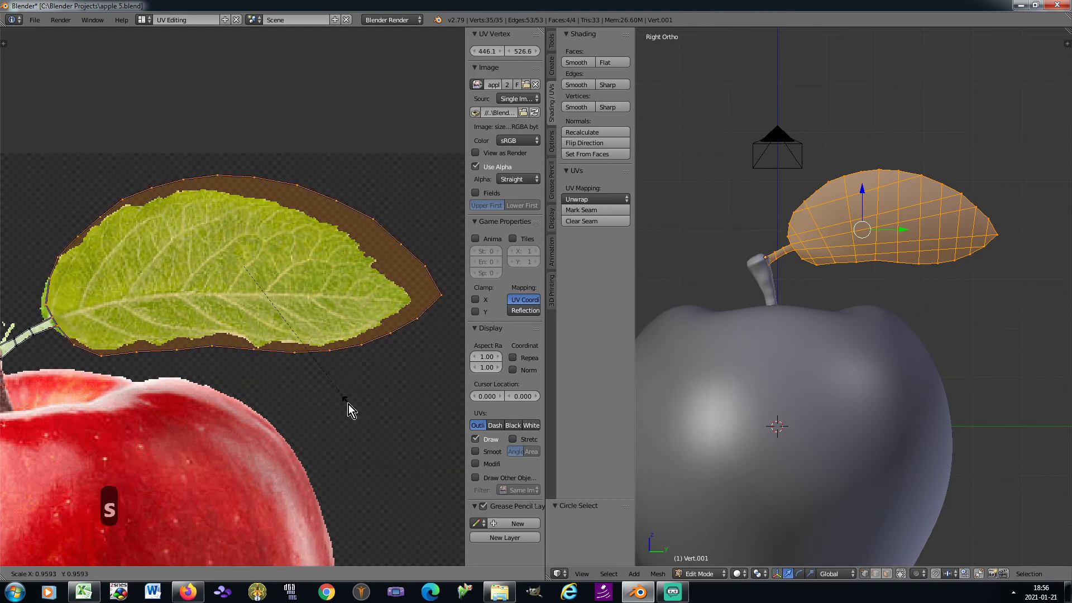
left_click(346, 403)
key("g")
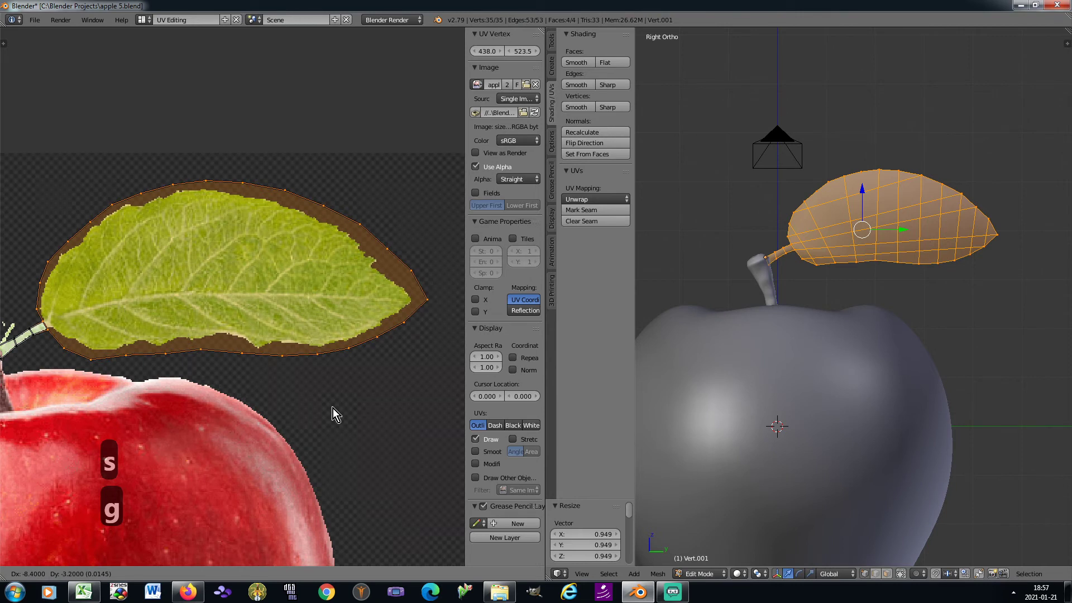
left_click(333, 415)
Step: Return to the Default layout and switch the leaf to Object Mode
left_click(144, 21)
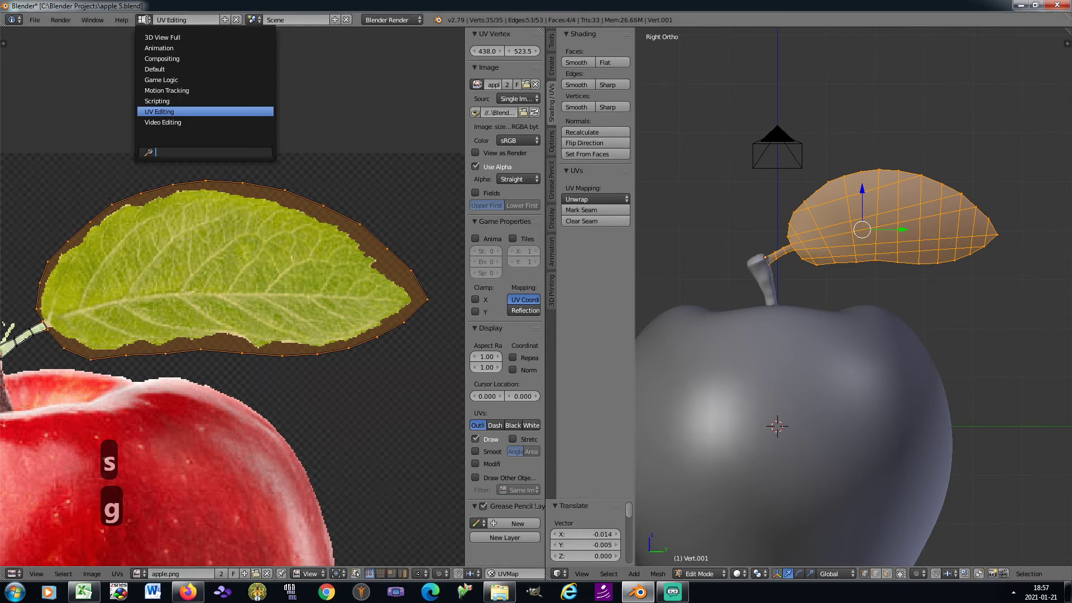
left_click(170, 71)
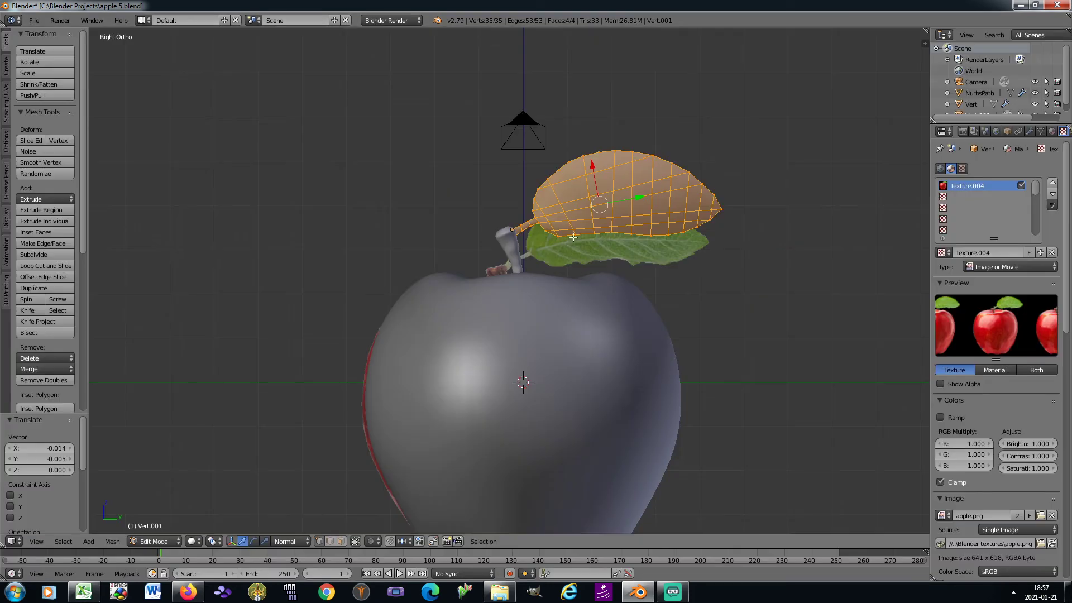
key("Tab")
Step: Assign UVMap as the leaf texture's map and enable its Alpha influence, then save the file
scroll(1025, 390, "down", 5)
scroll(1025, 390, "down", 8)
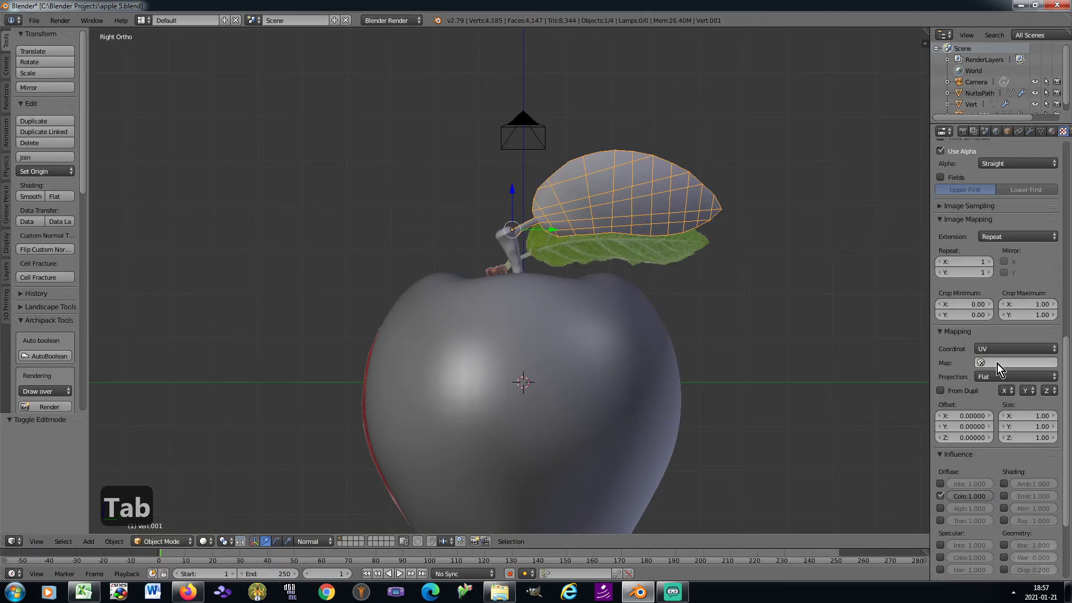
left_click(997, 363)
left_click(993, 378)
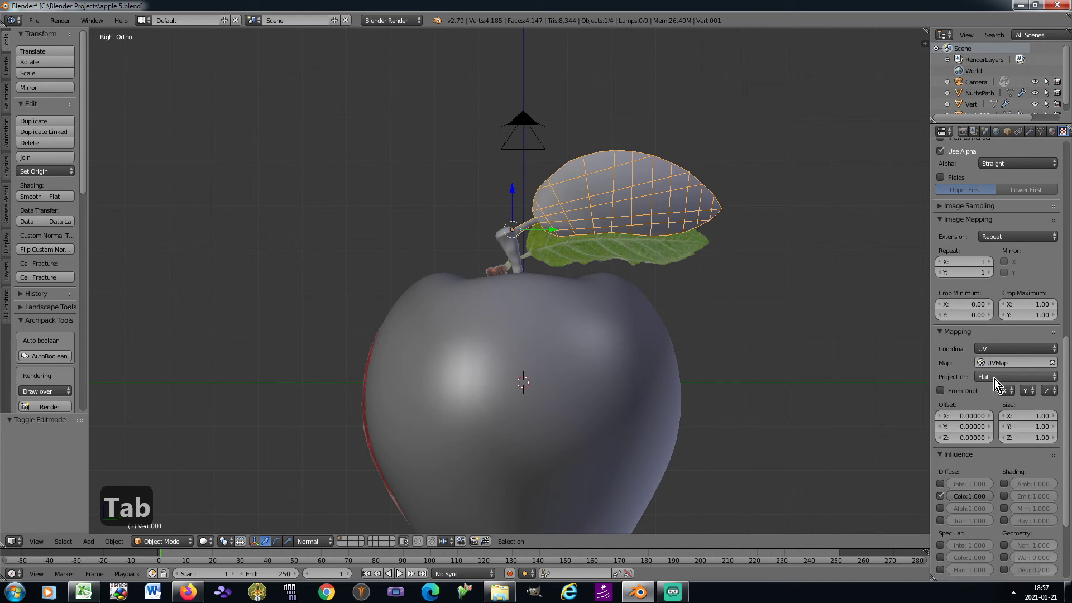
left_click(940, 509)
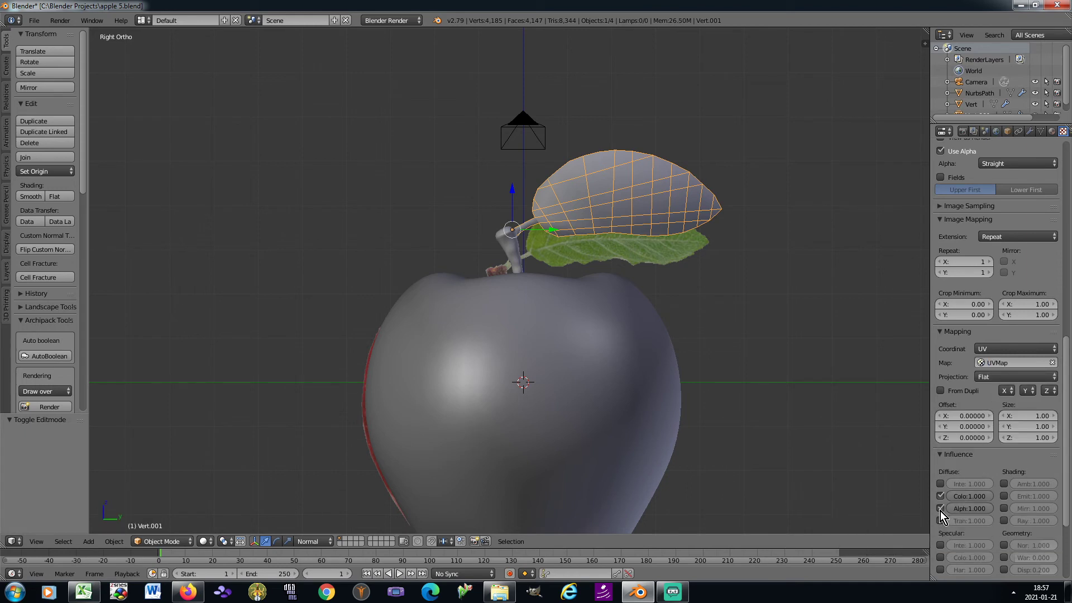
key("ctrl+s")
left_click(757, 278)
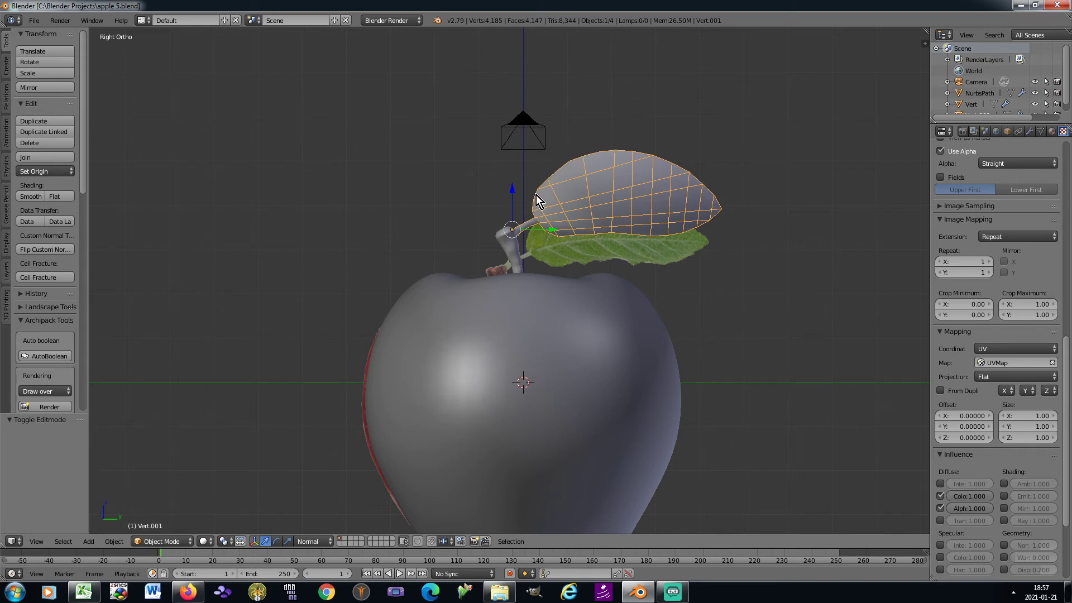
Step: Set the leaf texture's contrast to 1.5 and save the file
scroll(956, 284, "up", 10)
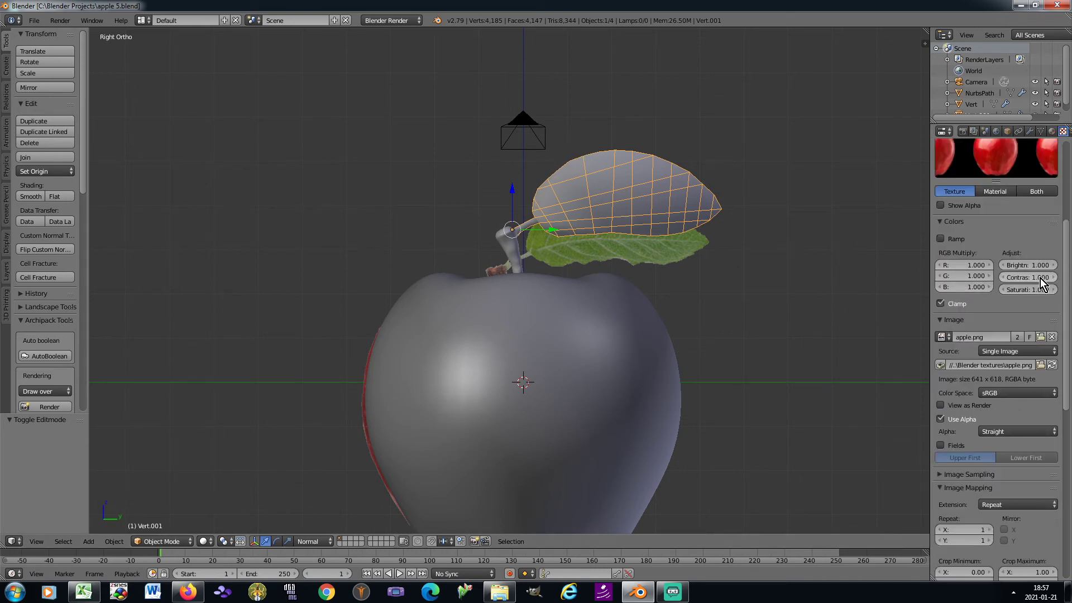
left_click(1038, 278)
type("1.5")
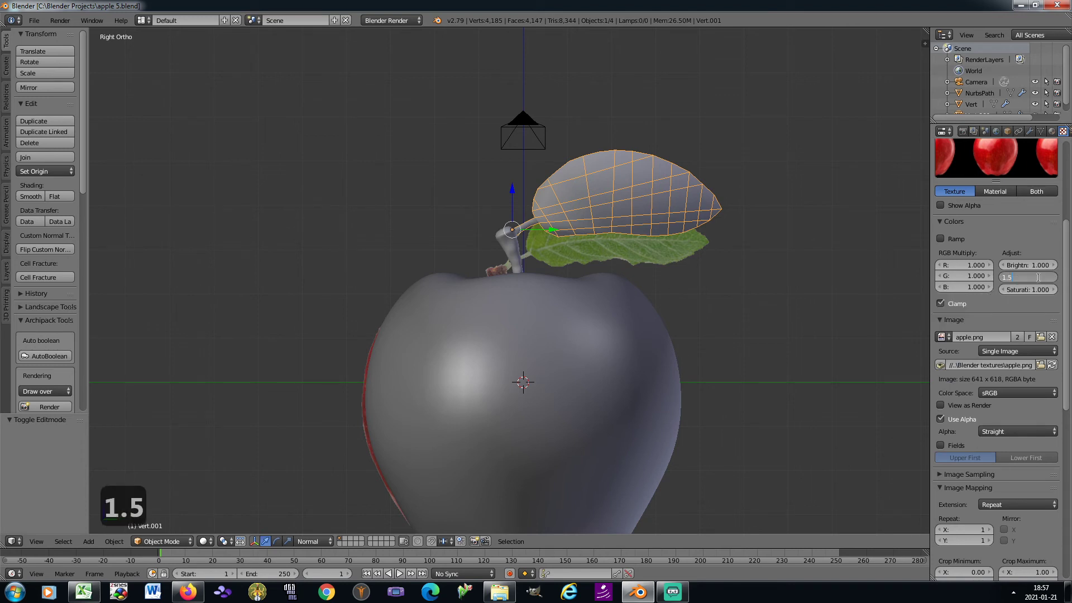
key("Return")
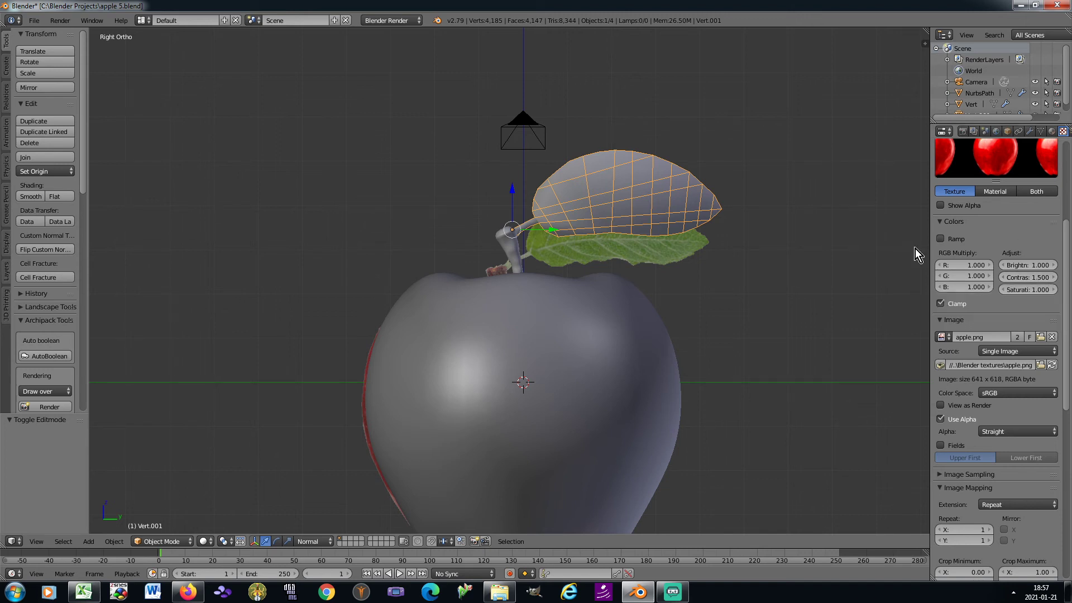
key("ctrl+s")
left_click(814, 259)
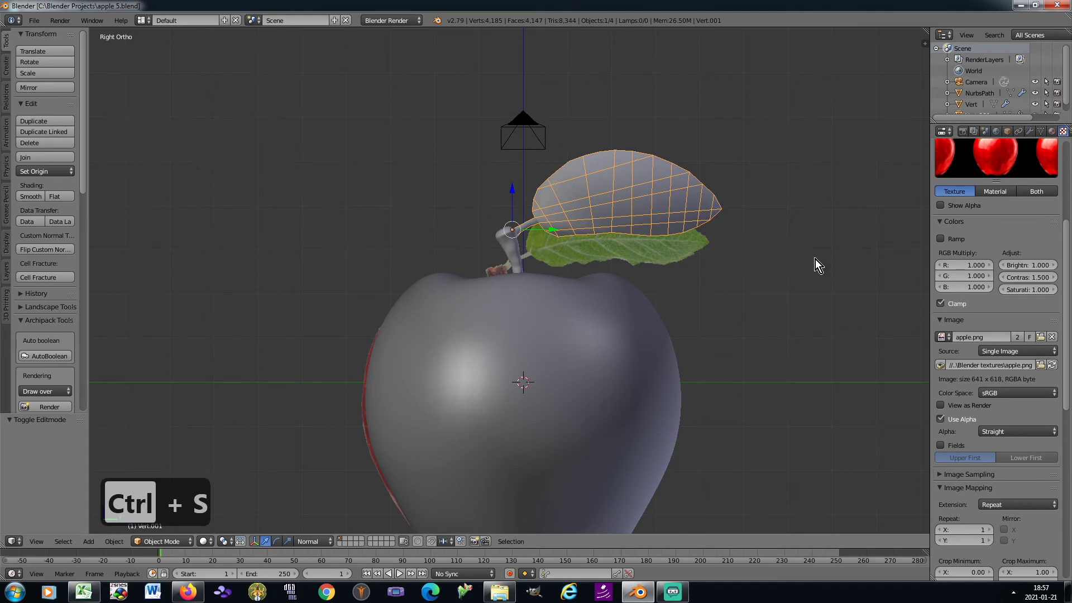
Step: In camera view, select all objects, exclude the camera by making it unselectable, and scale the apple parts by about 0.568
key("KP_0")
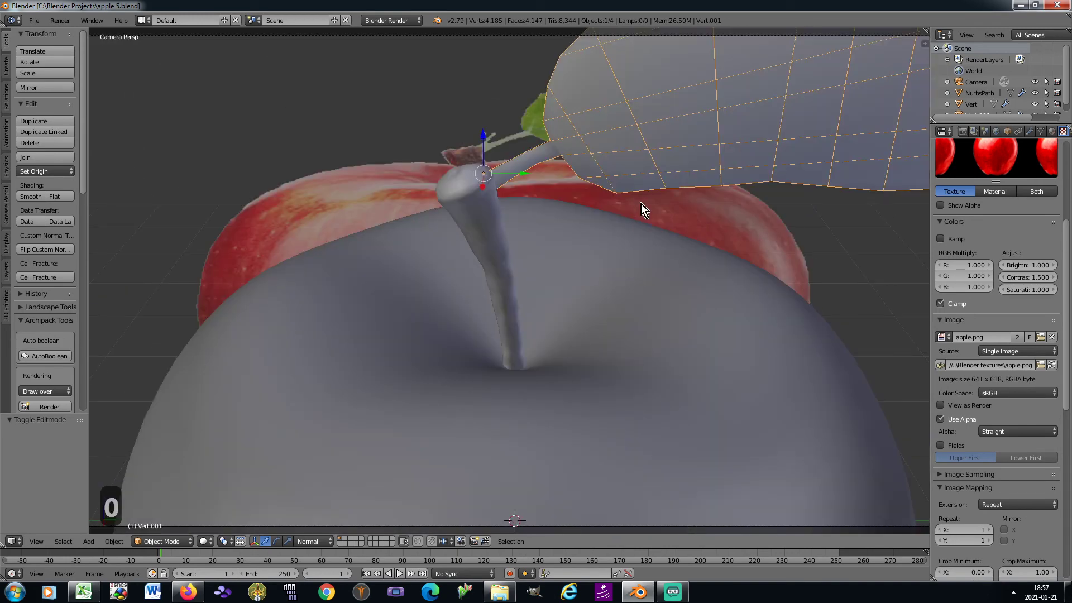
key("a")
key("a")
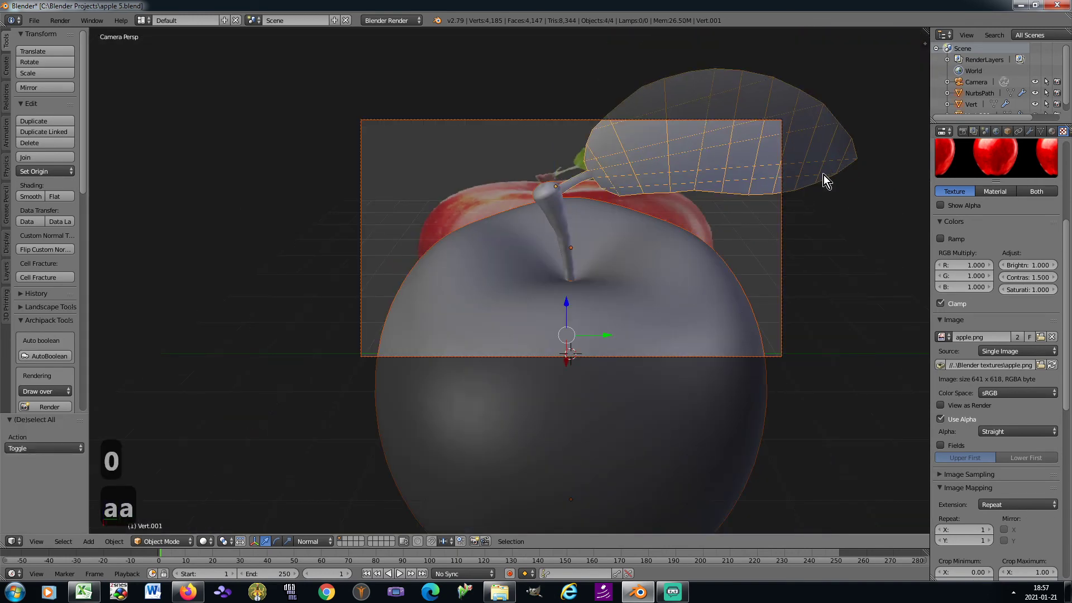
left_click(1048, 82)
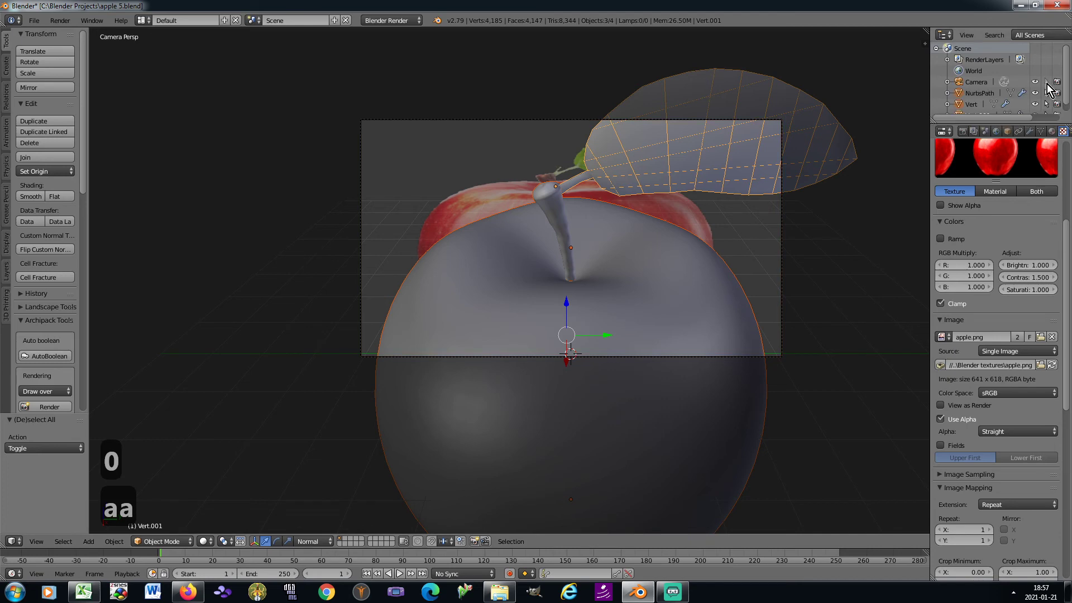
key("s")
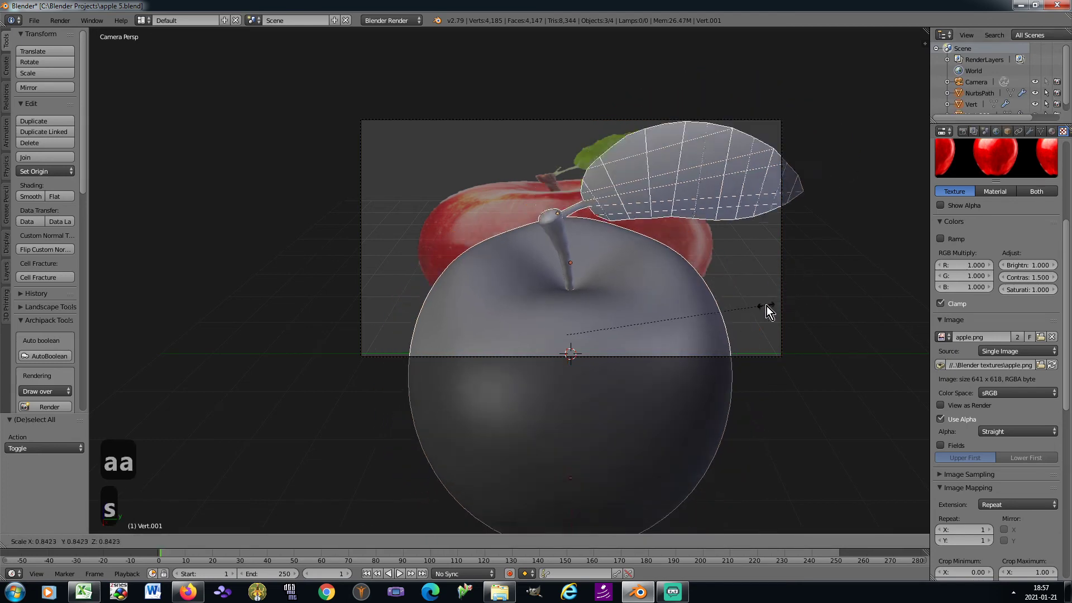
left_click(703, 322)
Step: Move the selected apple, stem and leaf about -4.18 units along the global X axis, away from the camera
key("g")
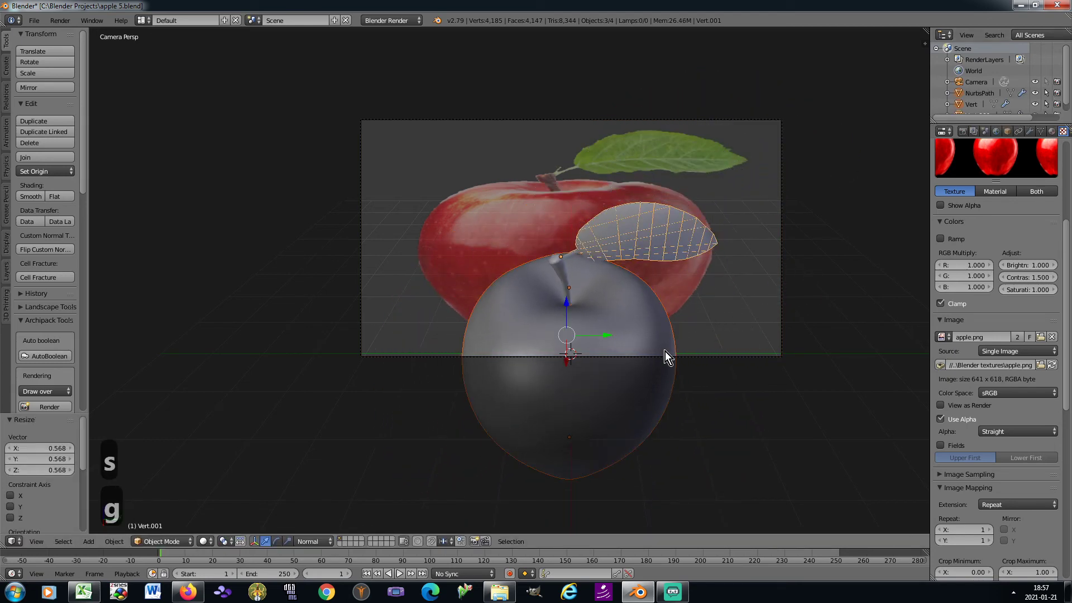
key("x")
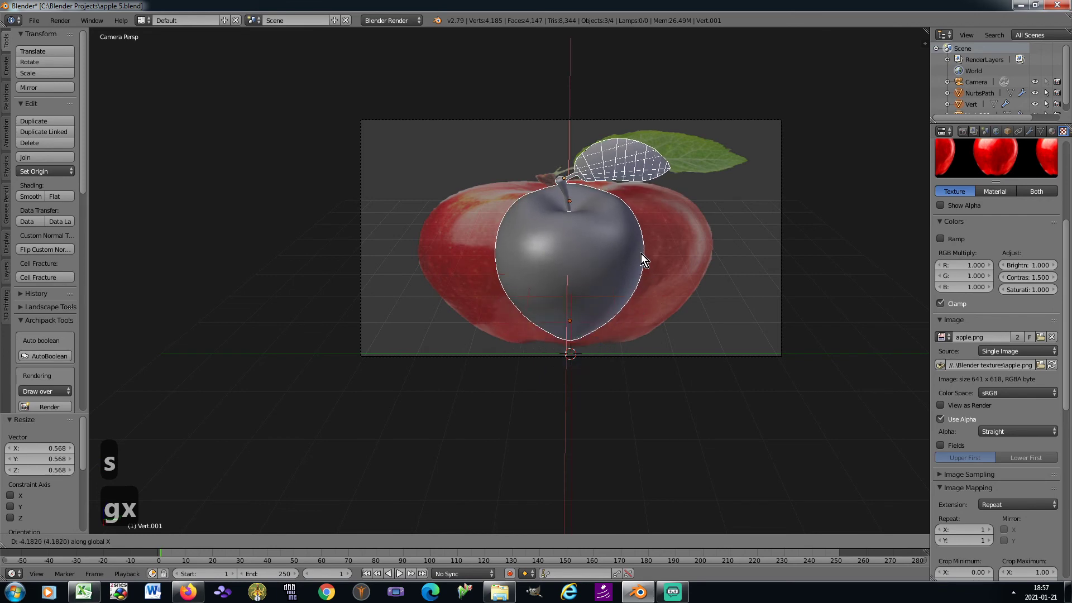
left_click(640, 253)
scroll(620, 225, "up", 3)
scroll(621, 225, "up", 3)
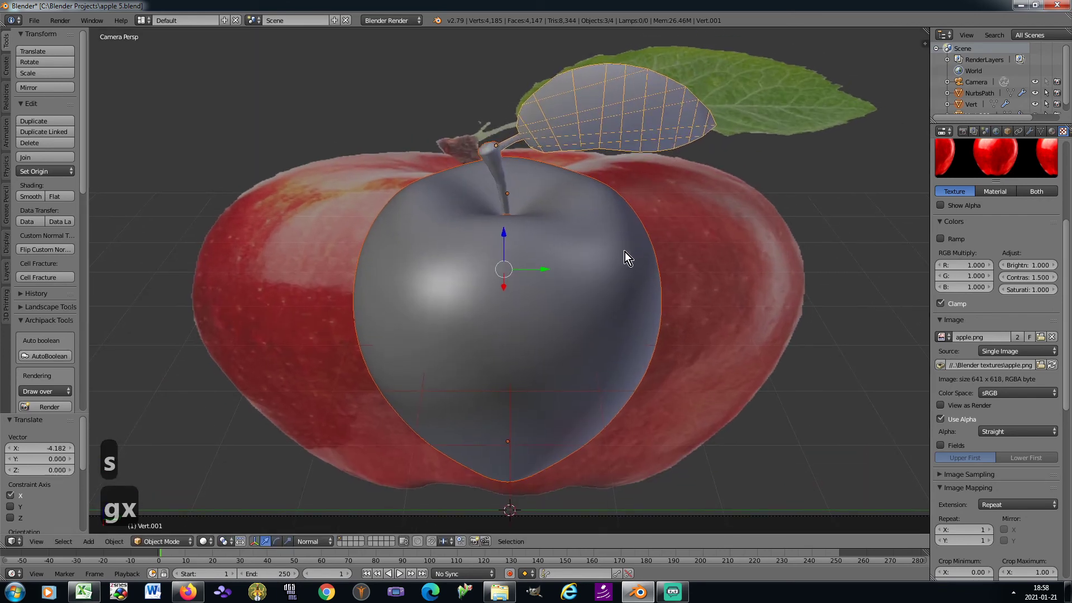
Step: Scale the selected apple parts up by about 1.093 and save the file
key("s")
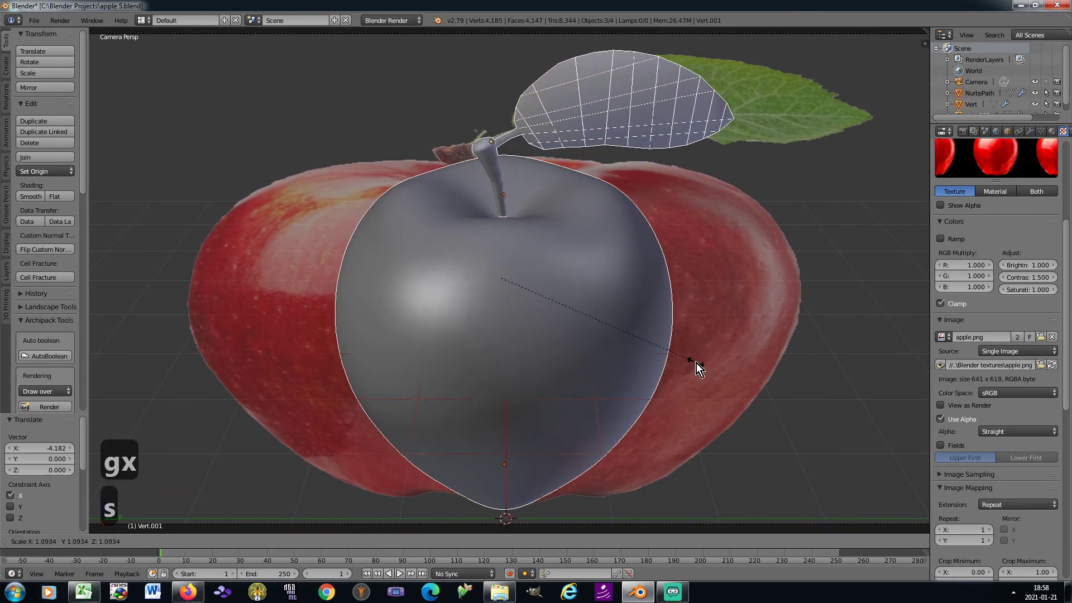
left_click(696, 363)
key("ctrl+s")
left_click(766, 358)
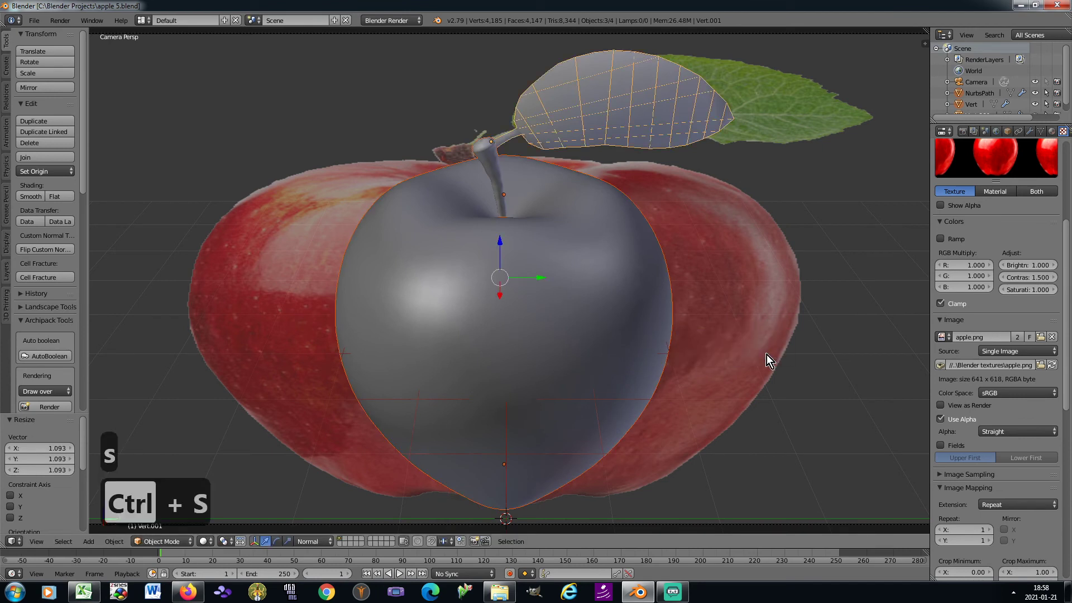
Step: Try rotating the apple body alone by about 35.1 degrees around the Z axis, then undo the rotation
right_click(632, 356)
key("r")
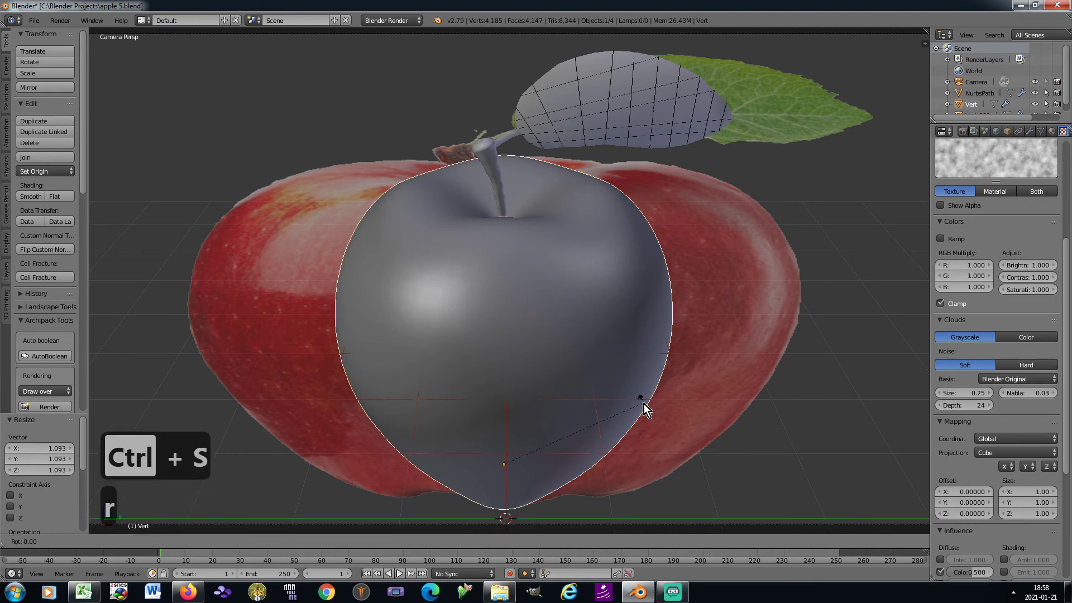
key("z")
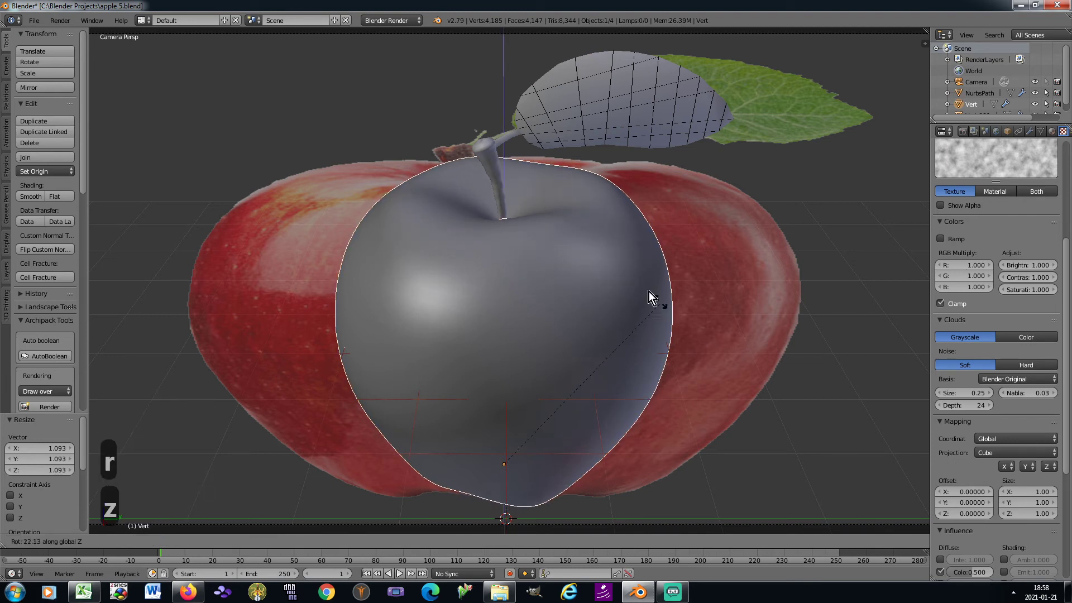
left_click(607, 297)
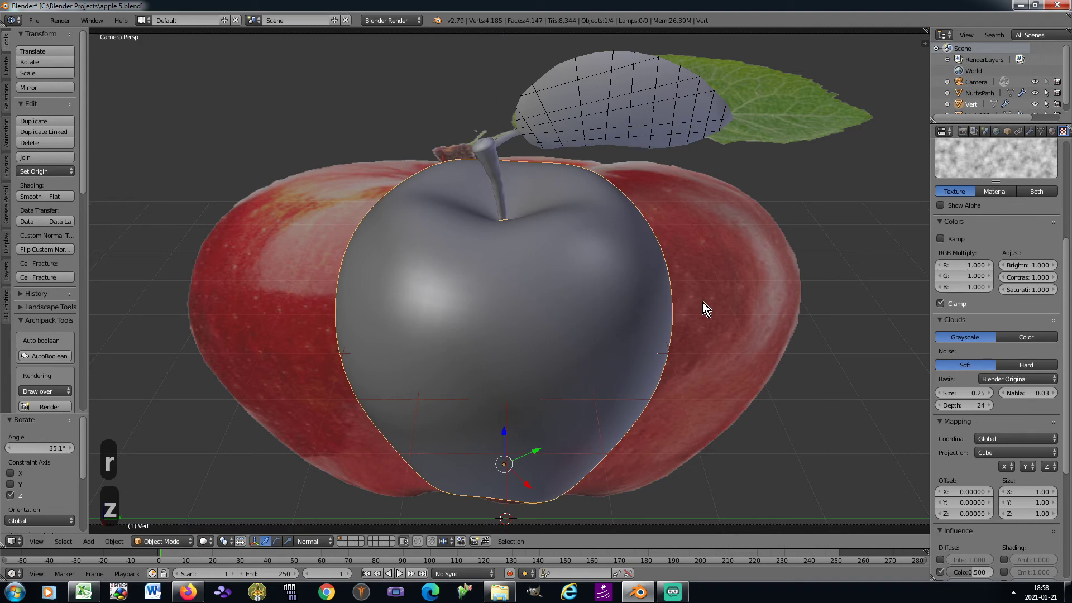
key("ctrl+z")
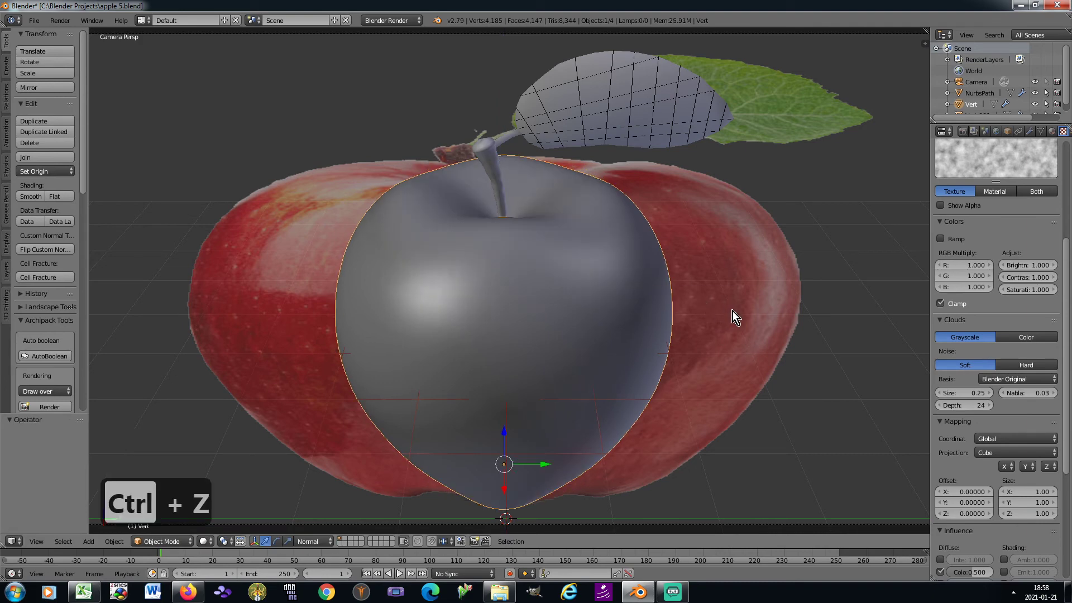
Step: Save the file with the apple body in Object Mode
key("ctrl+s")
key("Tab")
key("Tab")
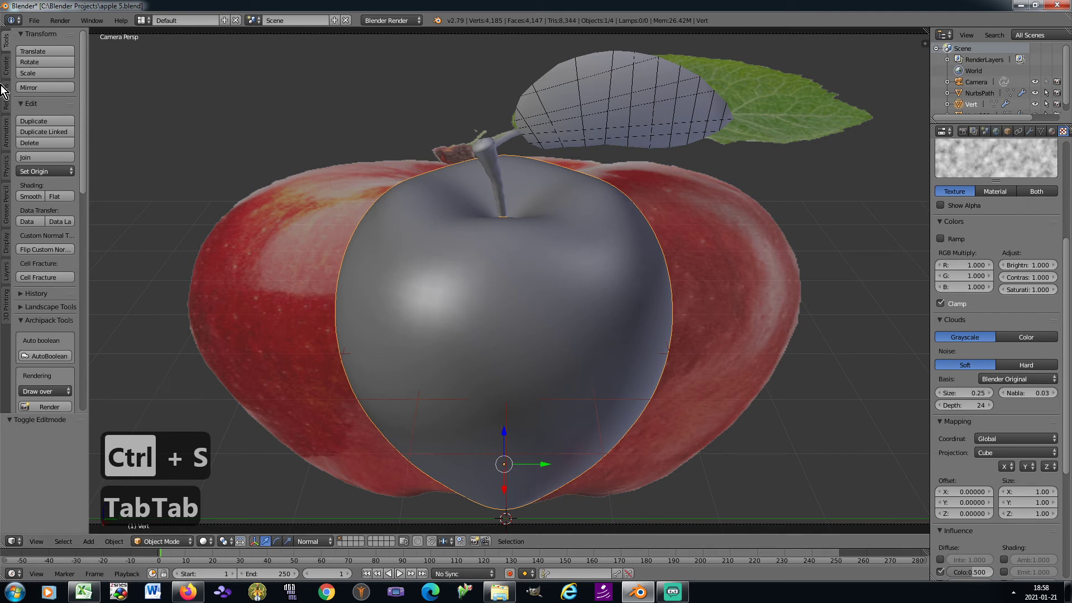
Step: Add a cube at the scene's origin and scale it up by about 7.29 in the right view to enclose the scene
left_click(6, 65)
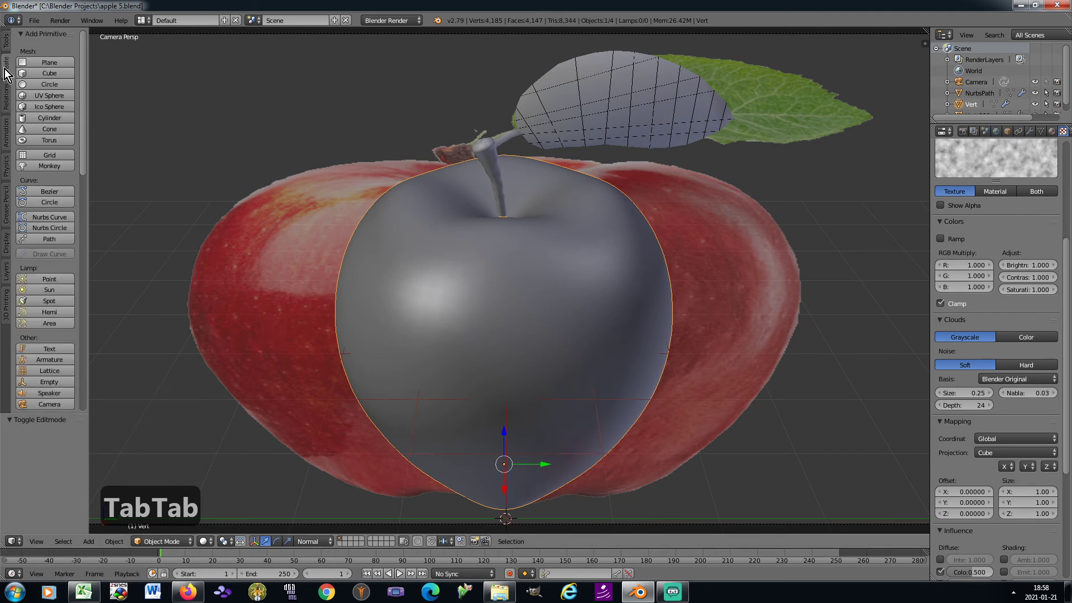
left_click(61, 76)
key("KP_0")
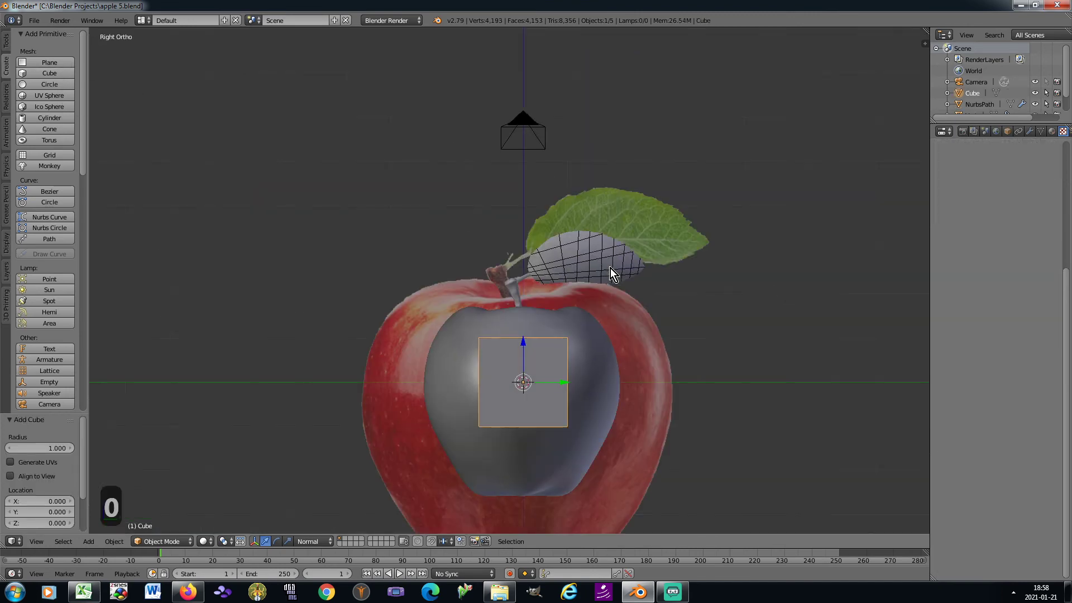
key("KP_3")
scroll(608, 268, "down", 3)
key("s")
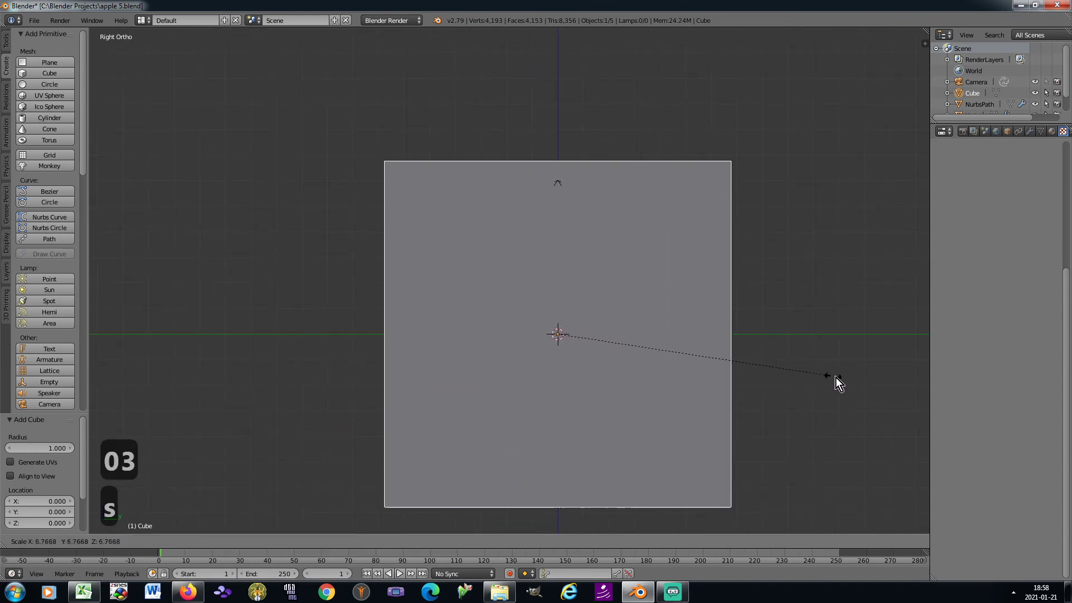
left_click(852, 380)
Step: Orbit to a side-on view along the Y axis and display the scene in wireframe
key("KP_6")
key("KP_6")
key("KP_6")
key("KP_6")
key("z")
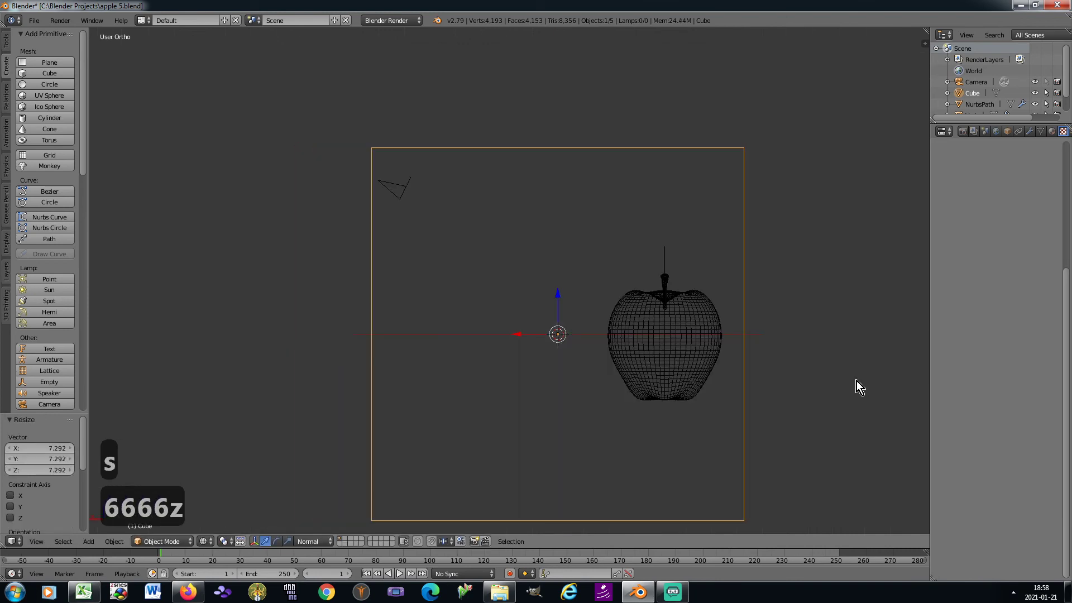
middle_click_drag(608, 285, 540, 239, "shift")
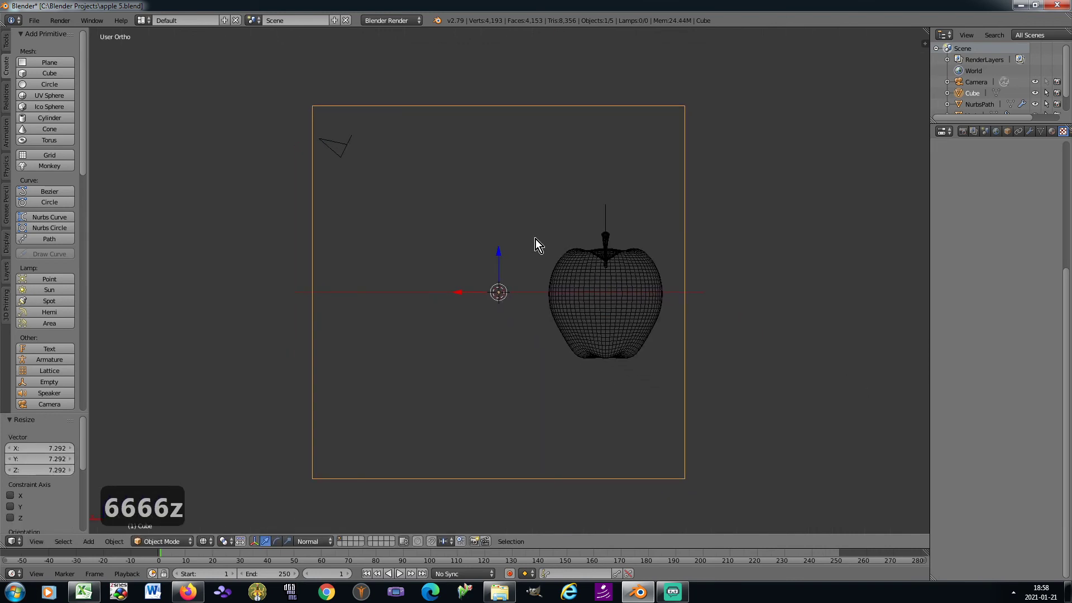
Step: Extend the cube by moving its camera-side face about 6.77 units along X, using Global orientation, and return to Object Mode
key("Tab")
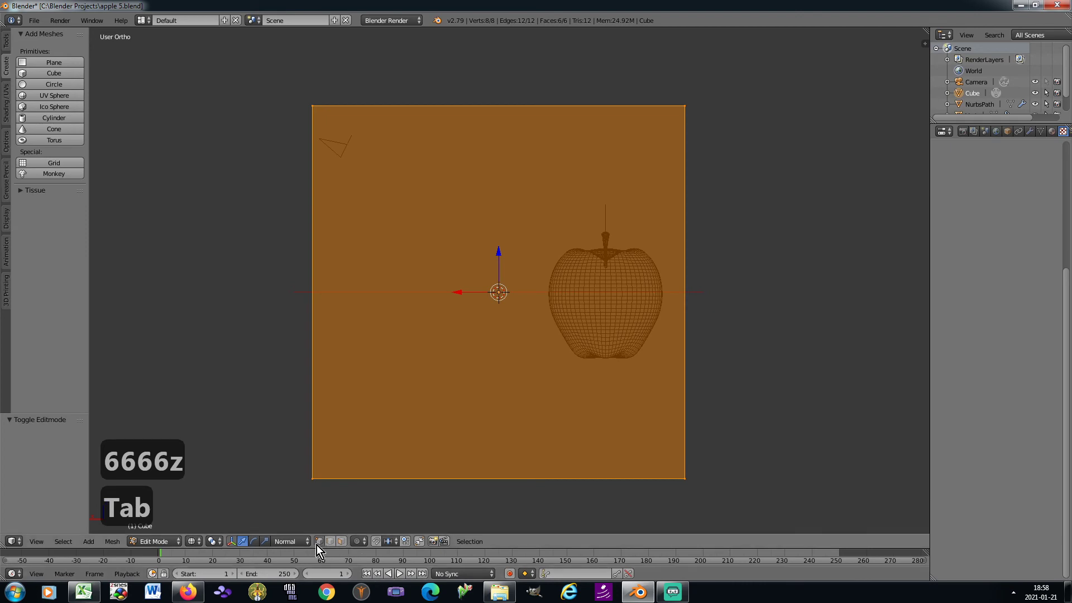
key("a")
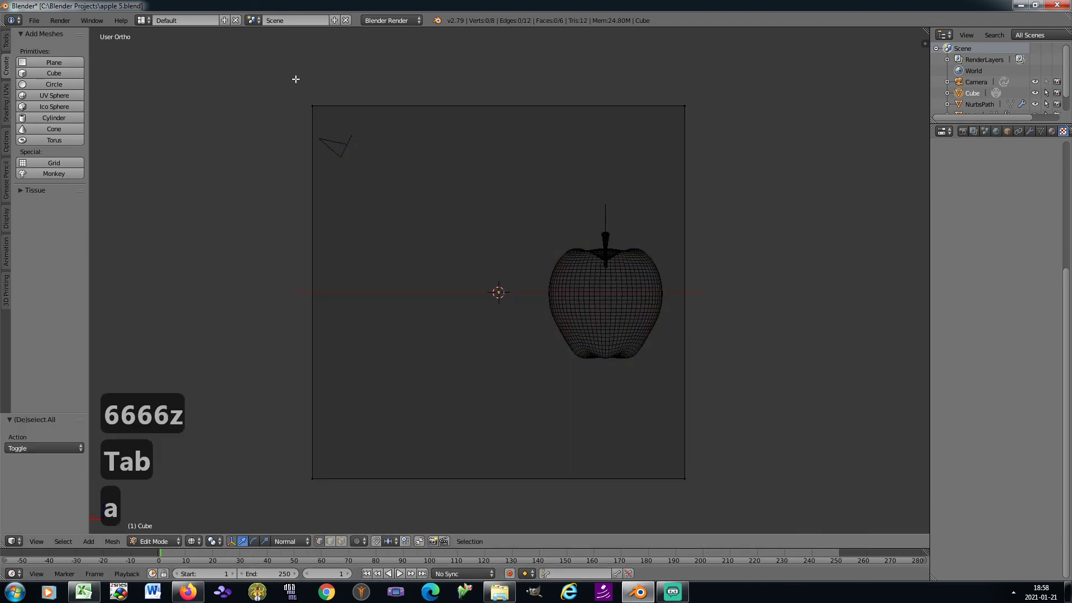
key("b")
left_click_drag(293, 74, 346, 486)
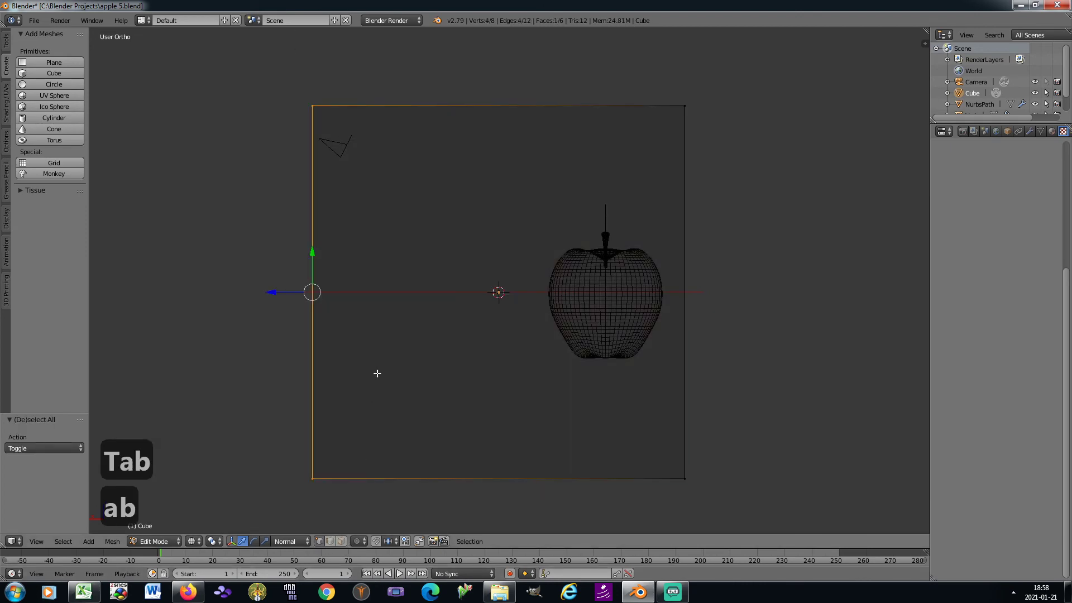
left_click(291, 541)
left_click(296, 524)
key("g")
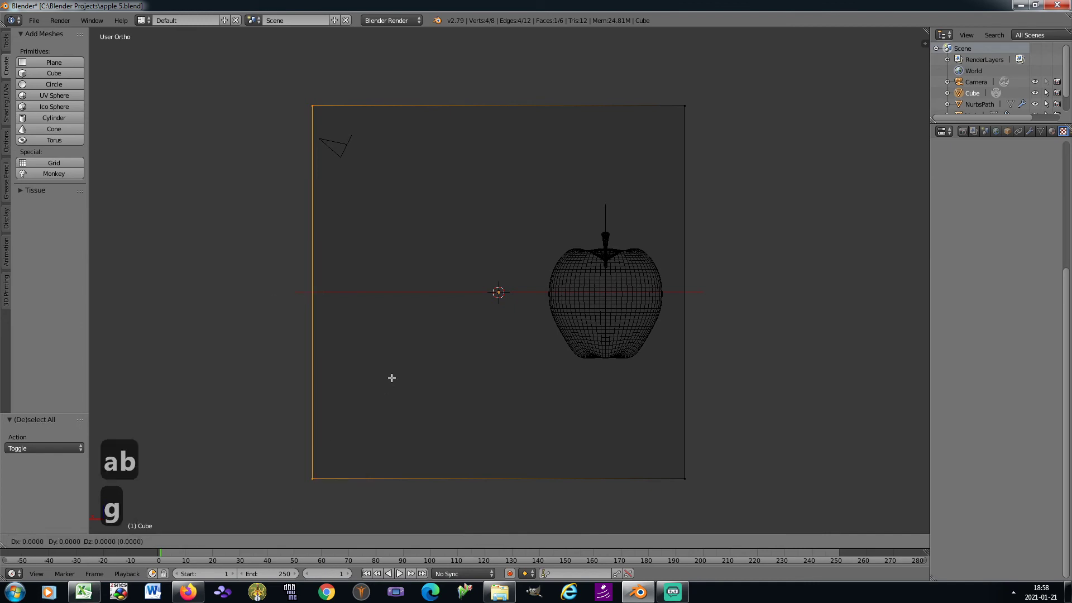
key("x")
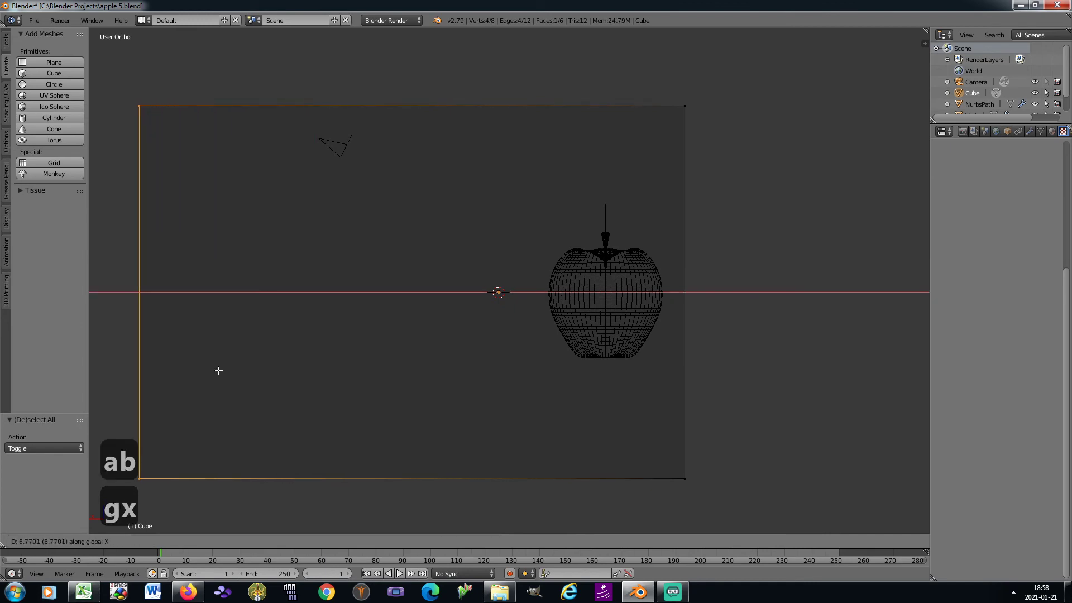
left_click(218, 370)
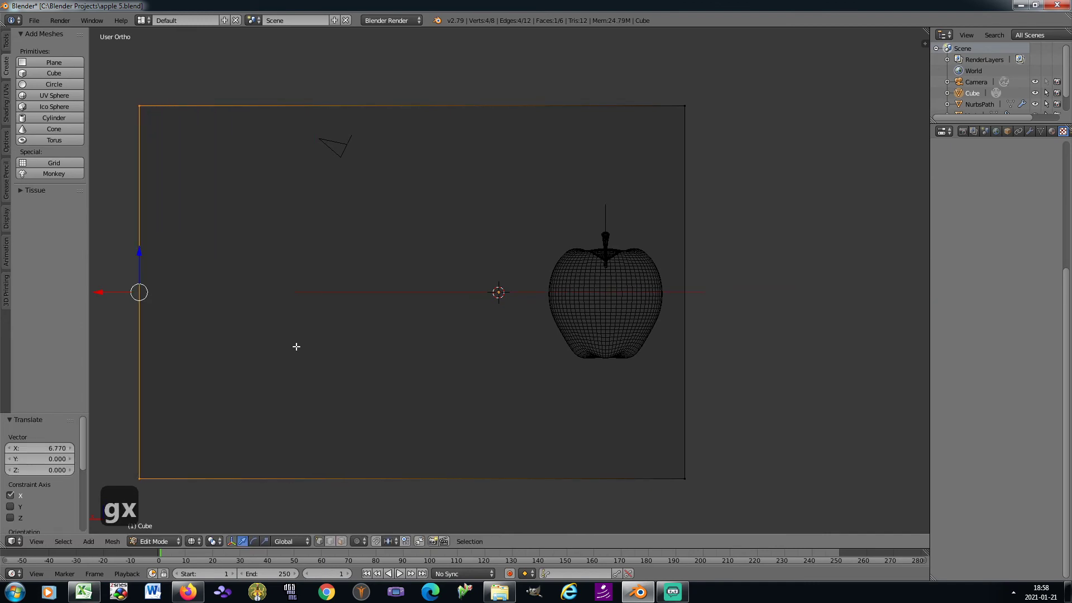
key("Tab")
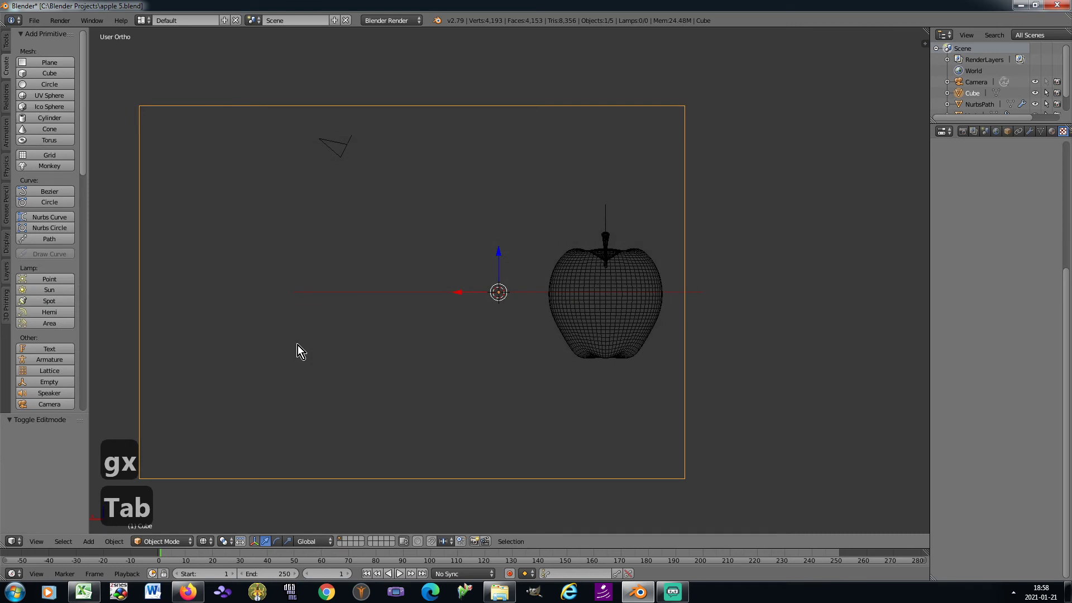
Step: Give the cube a new material with specular intensity 0 and save the file
left_click(1052, 131)
left_click(958, 207)
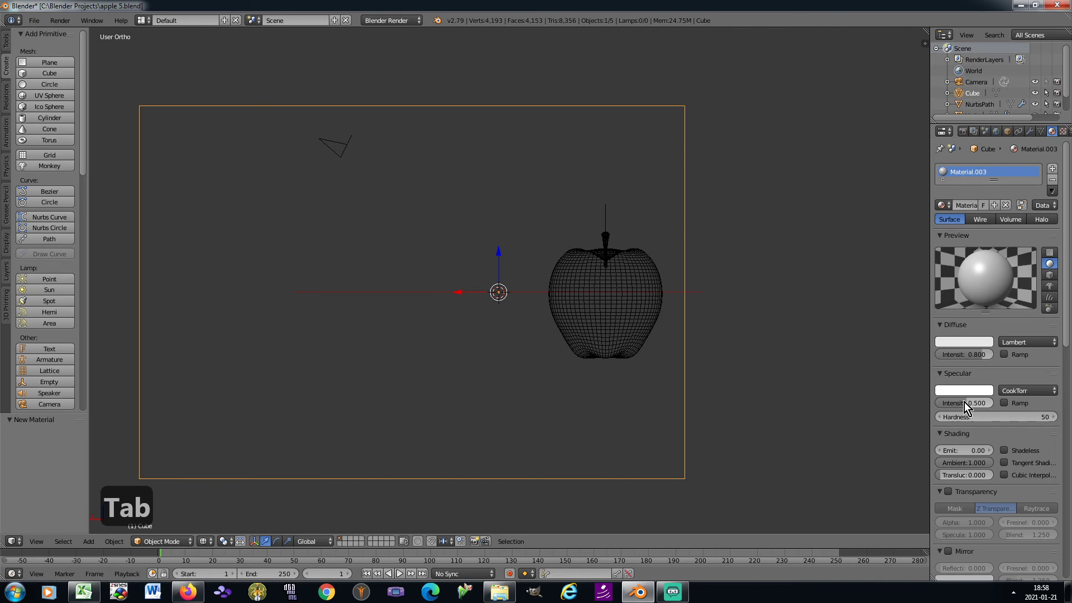
left_click_drag(963, 402, 935, 402)
key("ctrl+s")
left_click(830, 364)
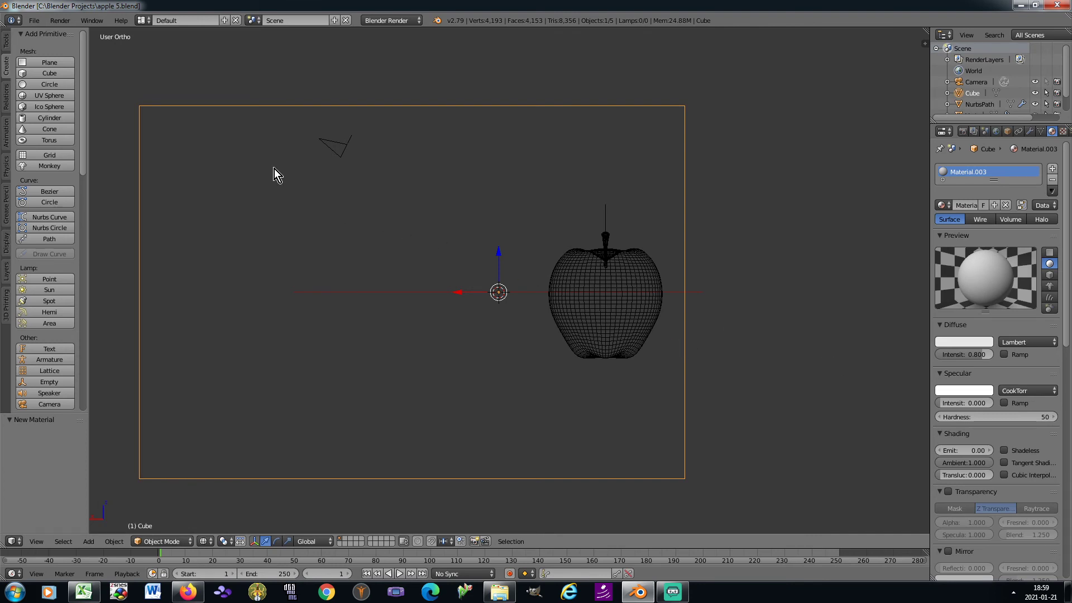
Step: Add a point lamp at the scene's origin inside the cube
left_click(6, 45)
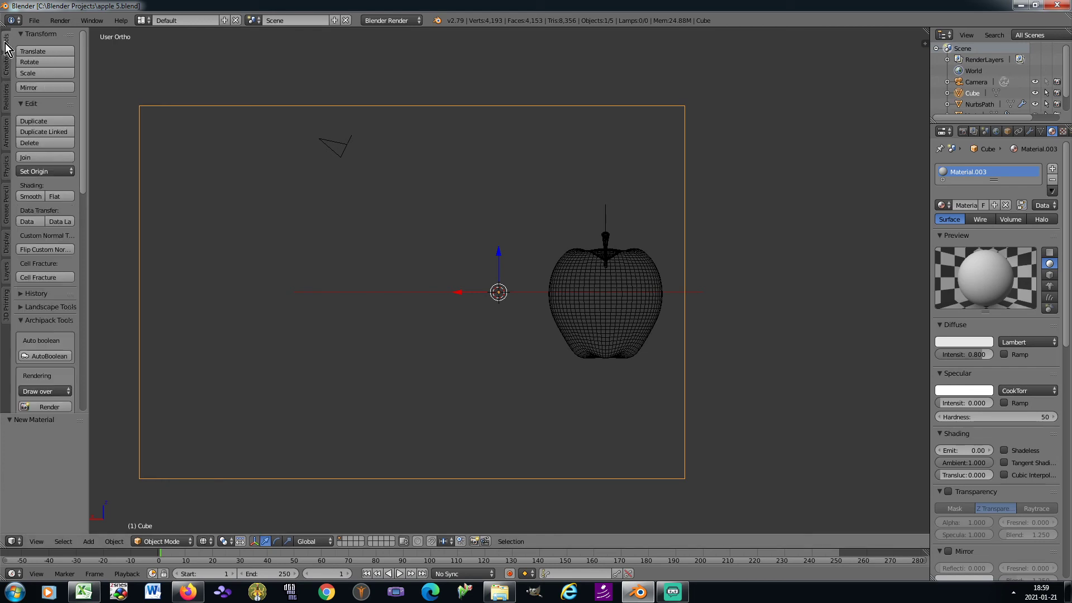
scroll(36, 246, "down", 10)
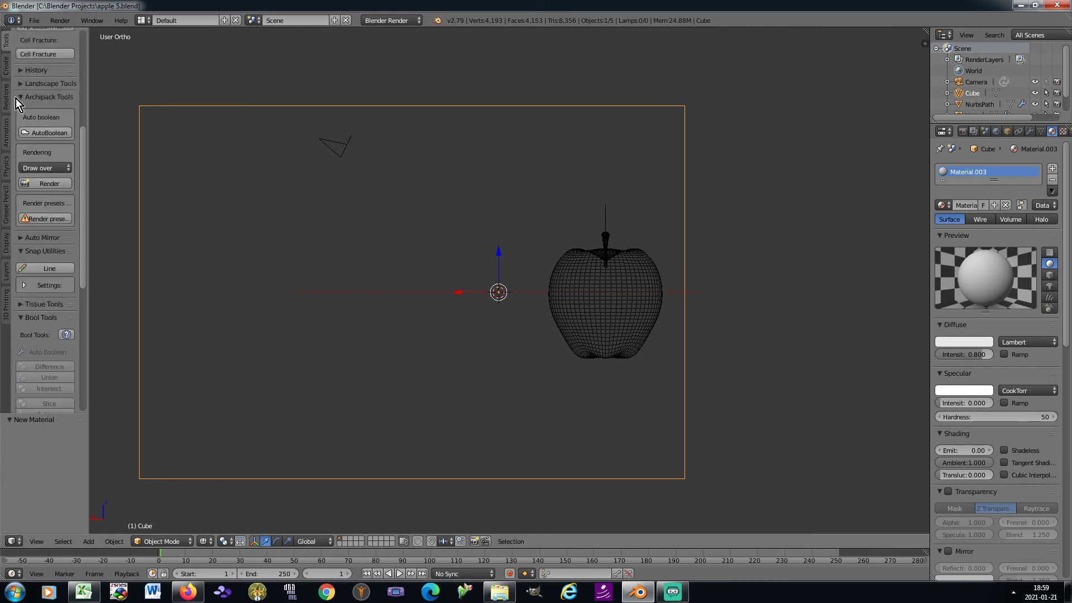
left_click(7, 66)
scroll(52, 255, "down", 3)
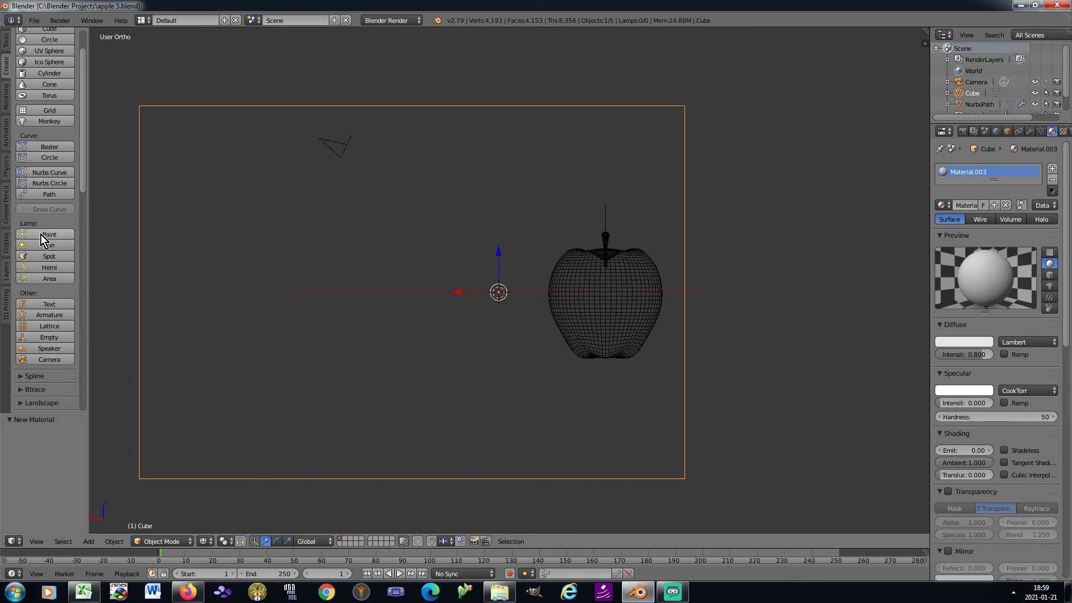
left_click(41, 235)
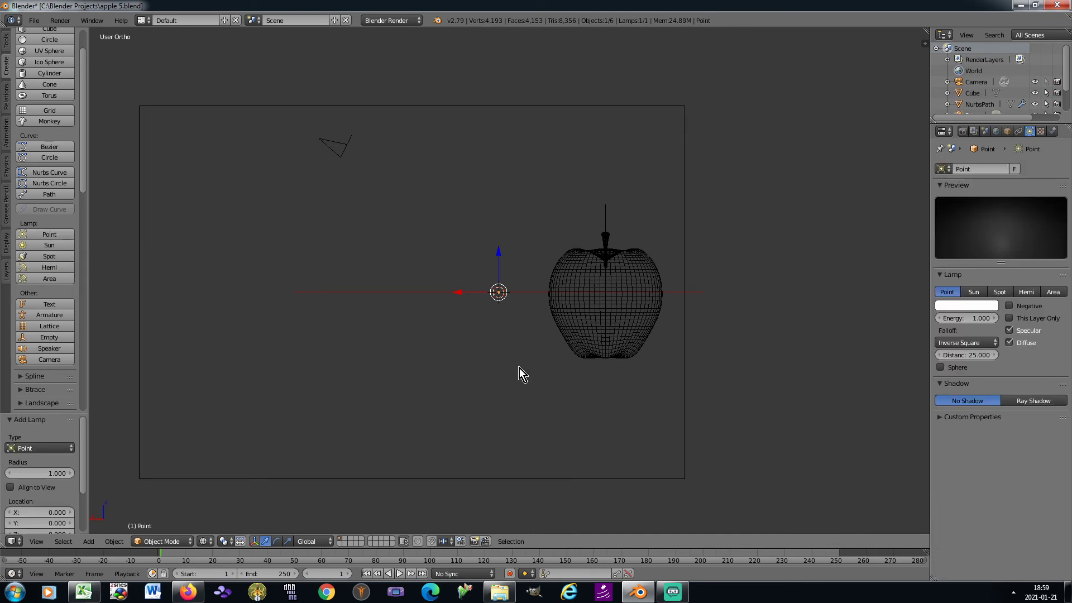
Step: Move the point lamp about 1.88 units along X and 3.89 along Z, and set its energy to 3
key("g")
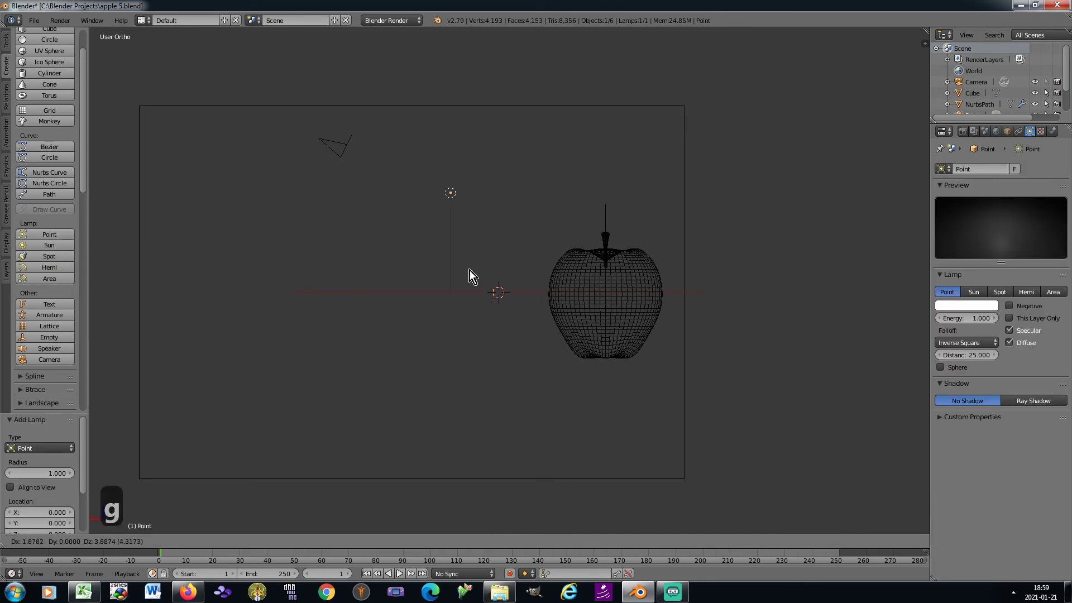
left_click(470, 270)
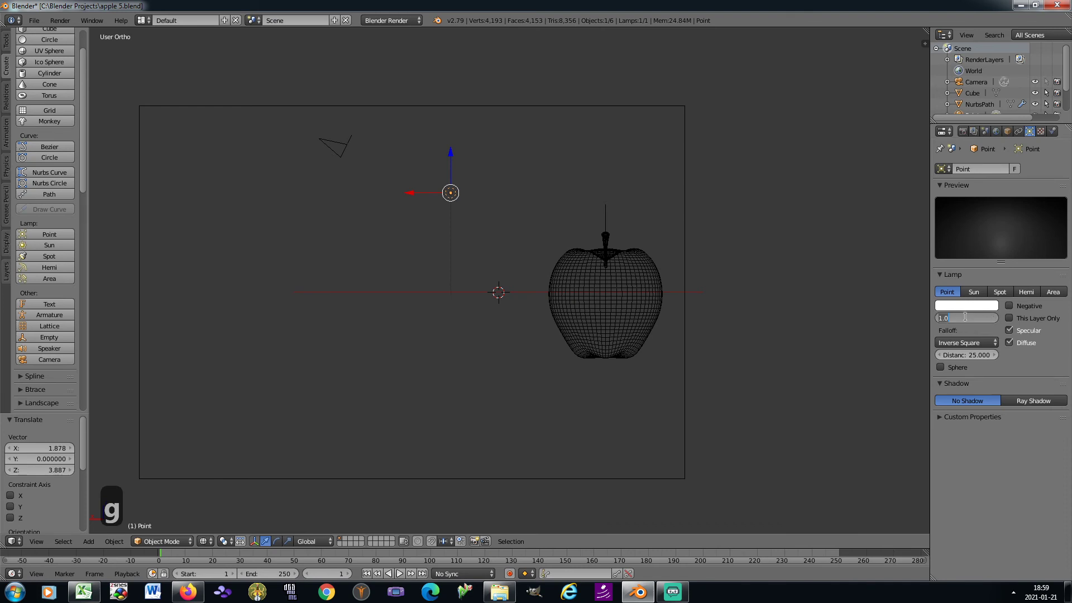
type("3")
key("Return")
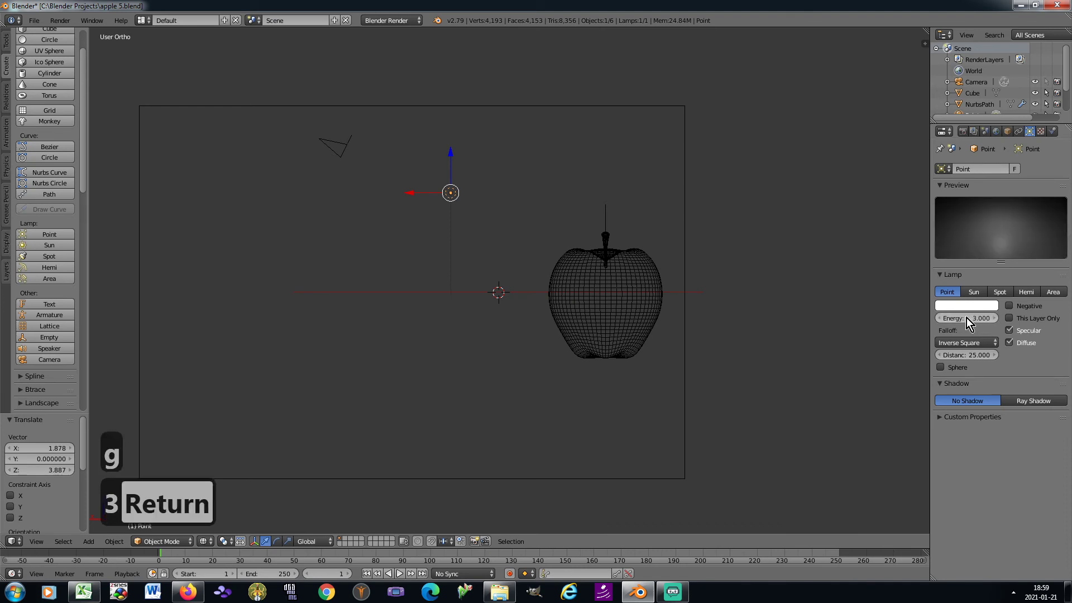
Step: Enable Ray Shadow on the point lamp and move it about 2.73 units along Y and 0.35 along Z
left_click(1019, 400)
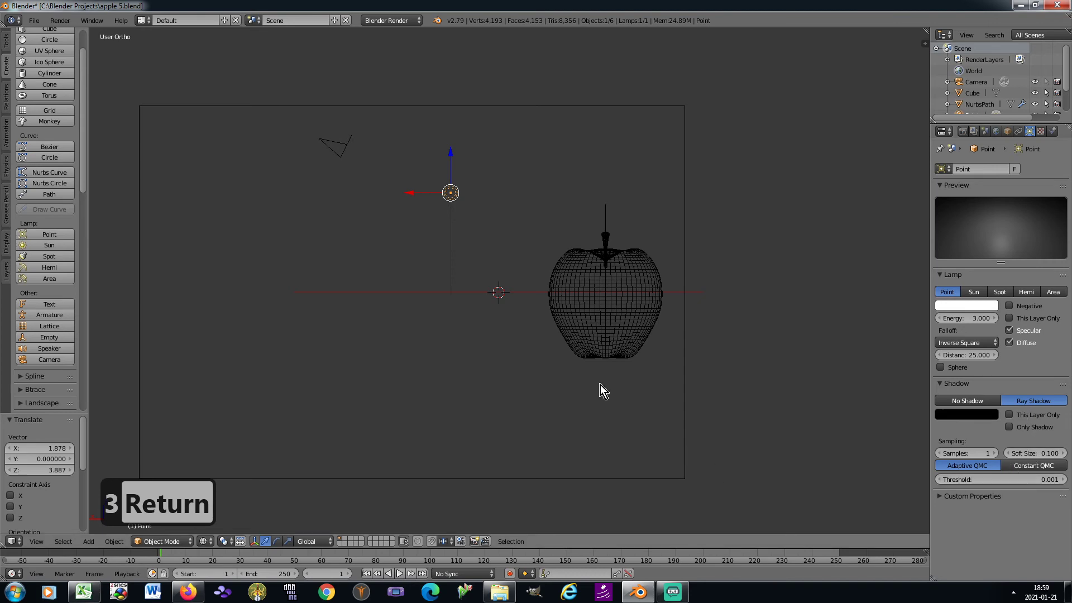
key("KP_4")
key("KP_4")
key("KP_4")
key("KP_4")
key("KP_4")
key("KP_6")
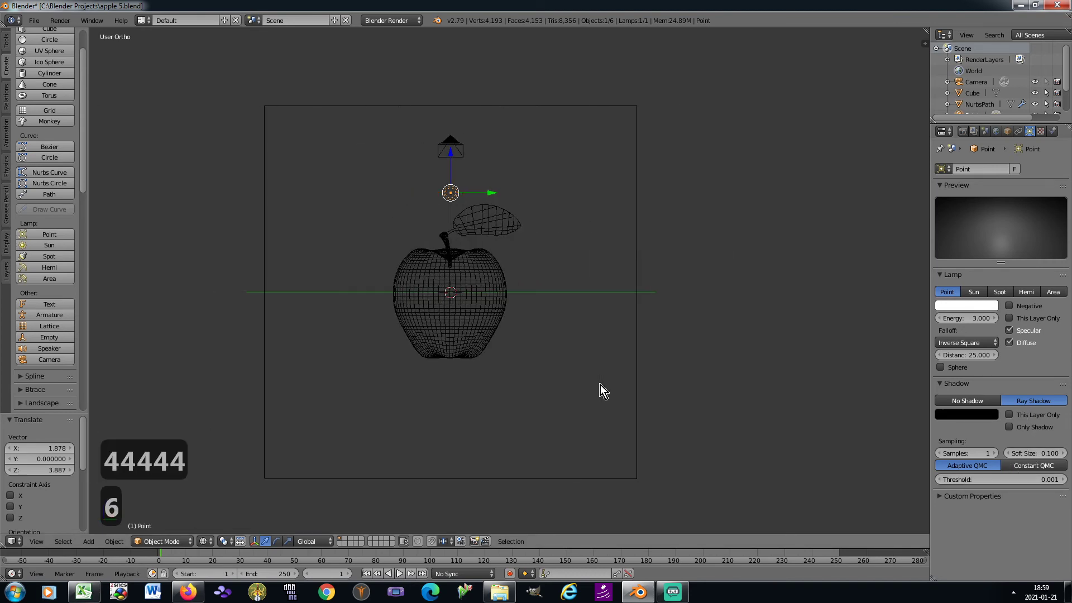
key("g")
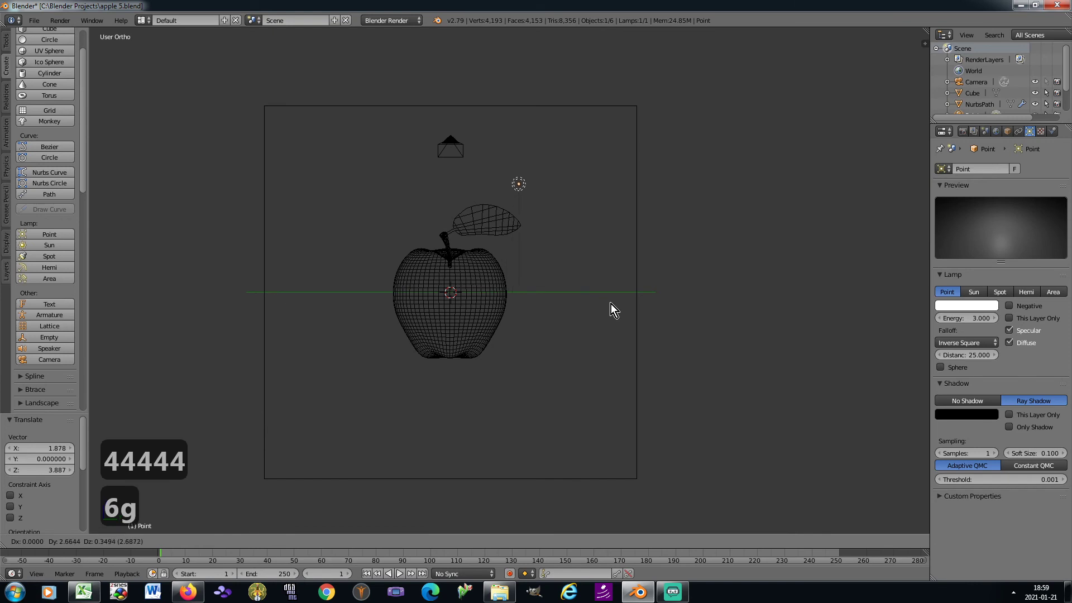
left_click(611, 303)
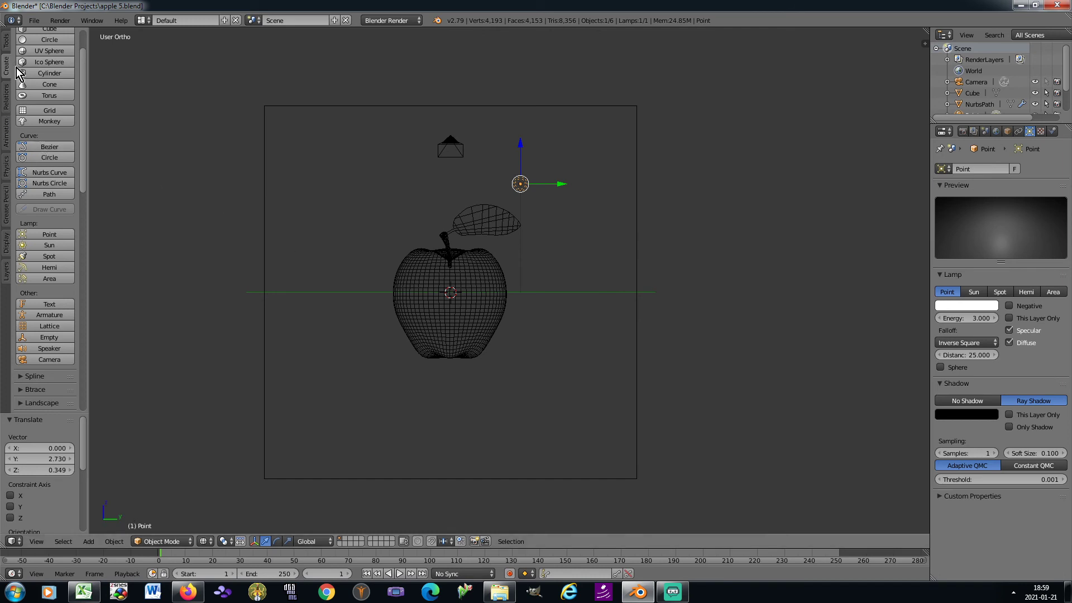
Step: Add a hemi lamp, move it about 3.47 units along Y and 5.22 along Z, and set its energy to 0.1
left_click(56, 268)
key("g")
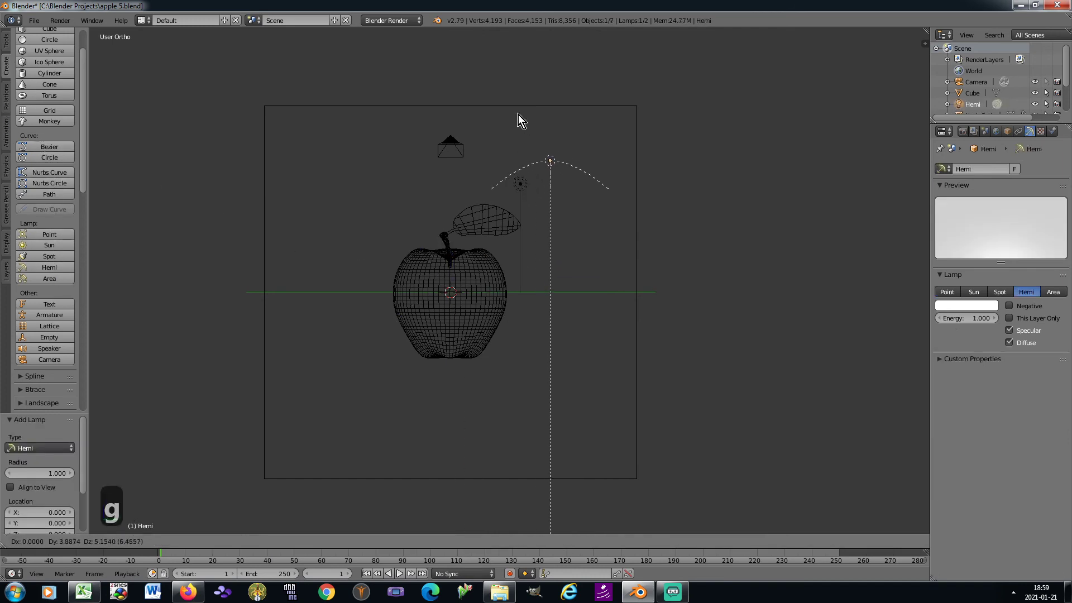
left_click(518, 115)
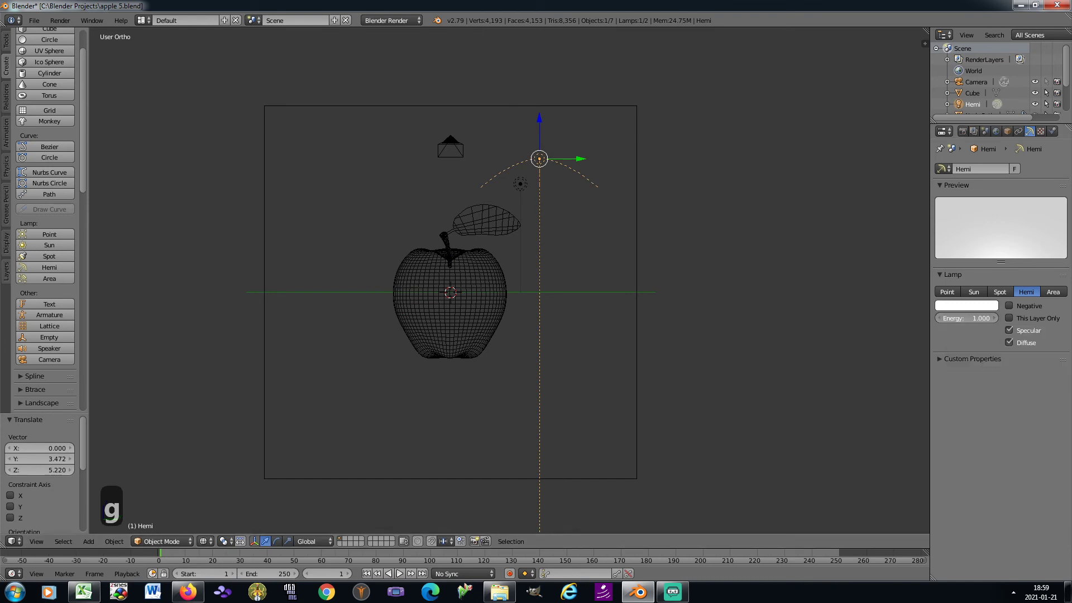
left_click(954, 315)
type("0.1")
key("Return")
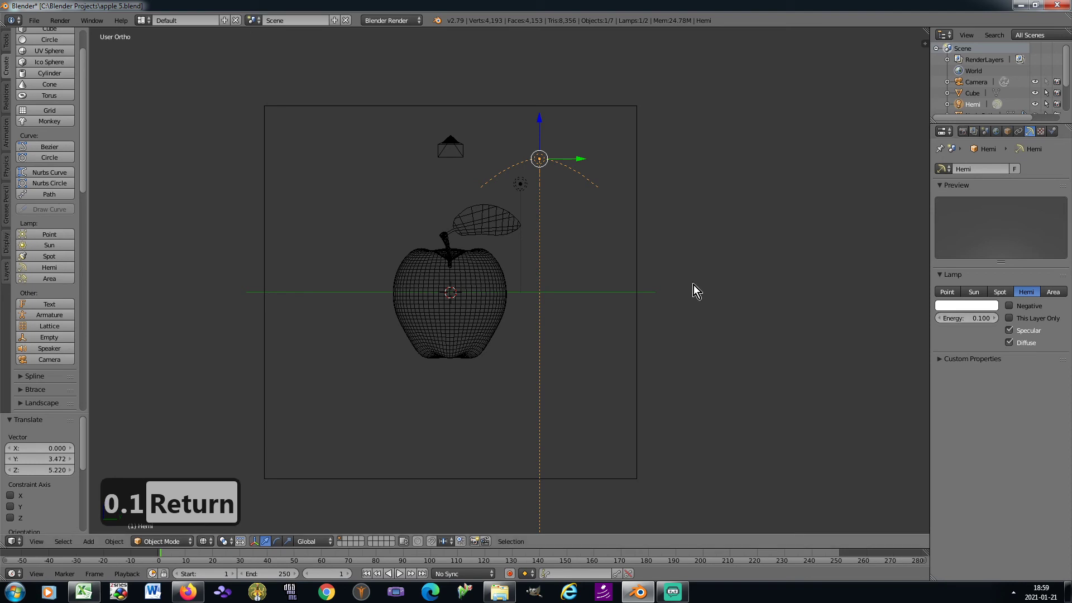
Step: Aim the hemi lamp toward the apple by rotating it about 29.6° in the side view and 55.4° in the top view
key("r")
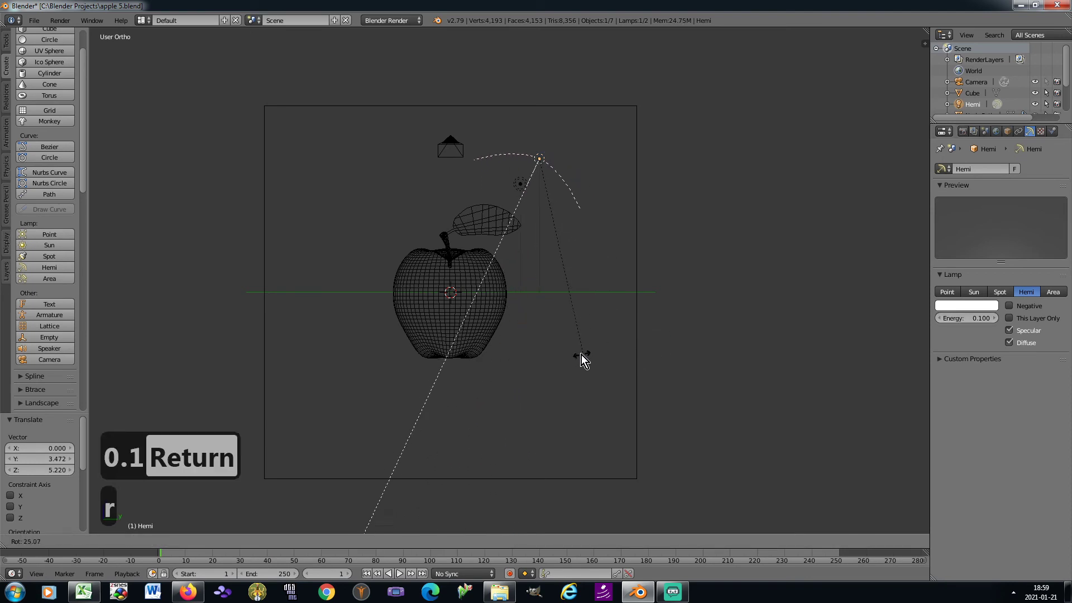
left_click(568, 349)
key("KP_8")
key("KP_8")
key("KP_8")
key("KP_8")
key("KP_8")
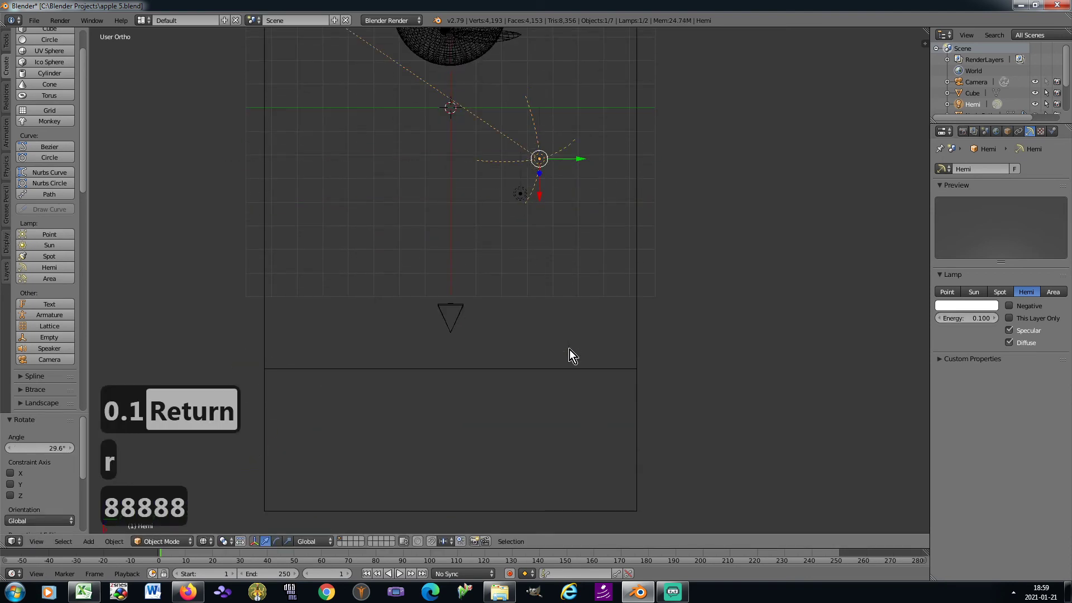
key("KP_2")
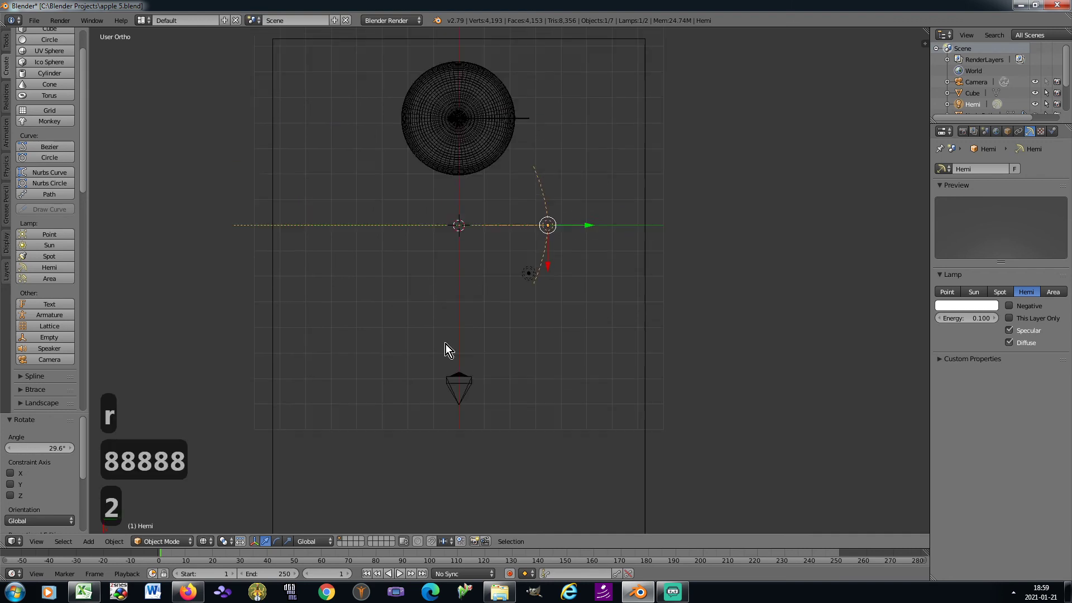
key("r")
left_click(444, 234)
Step: Move the hemi lamp about 3.93 units along X and 0.39 along Y, and rotate it about 8.8° toward the apple
key("g")
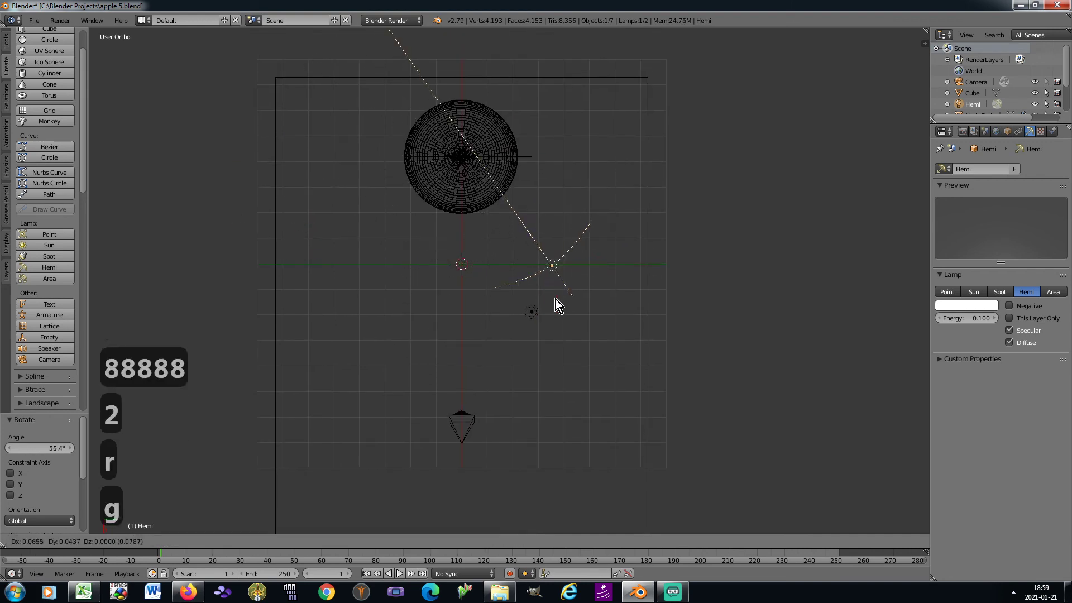
left_click(547, 368)
key("r")
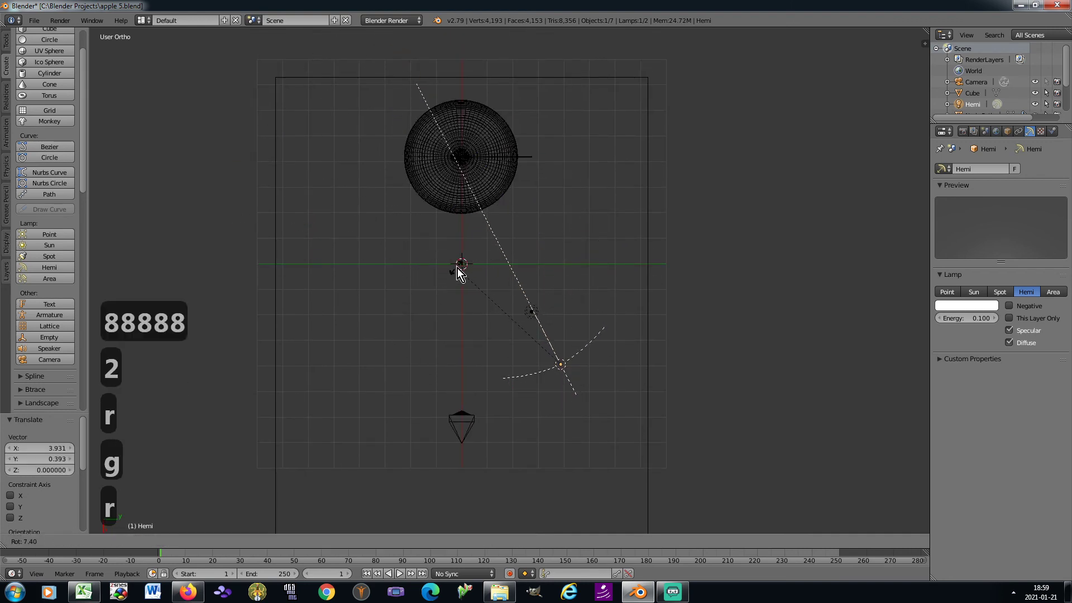
left_click(461, 266)
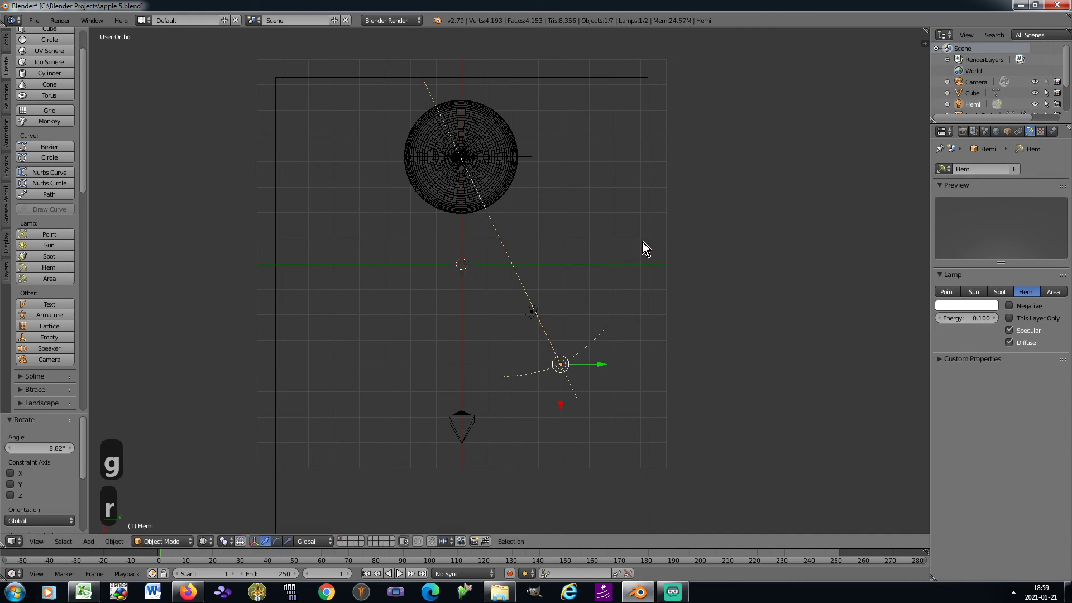
Step: Render the scene from the camera view, save the file, and close the render result
key("KP_0")
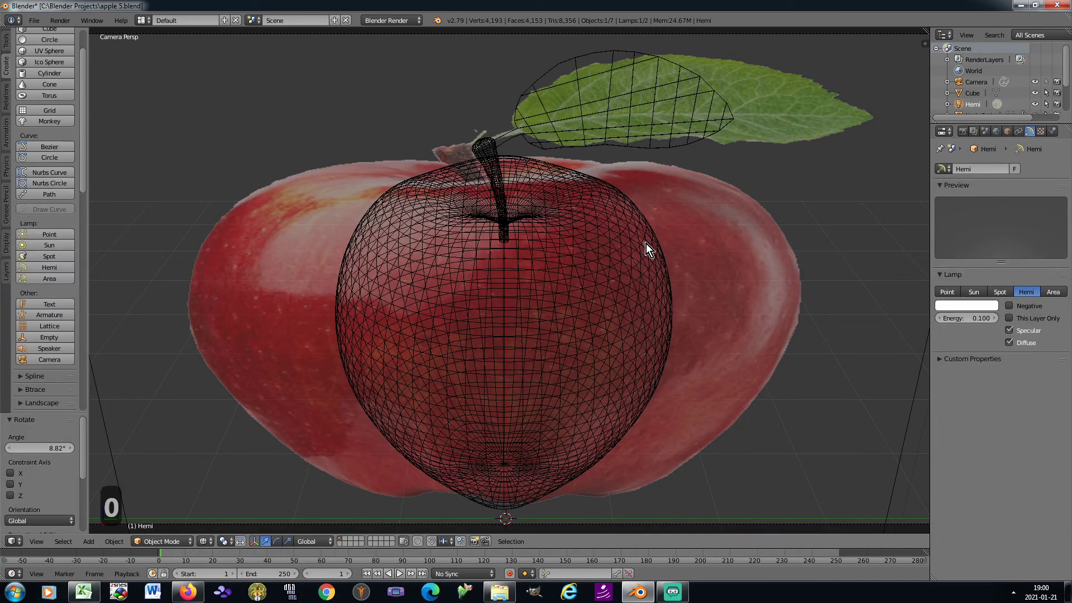
key("F12")
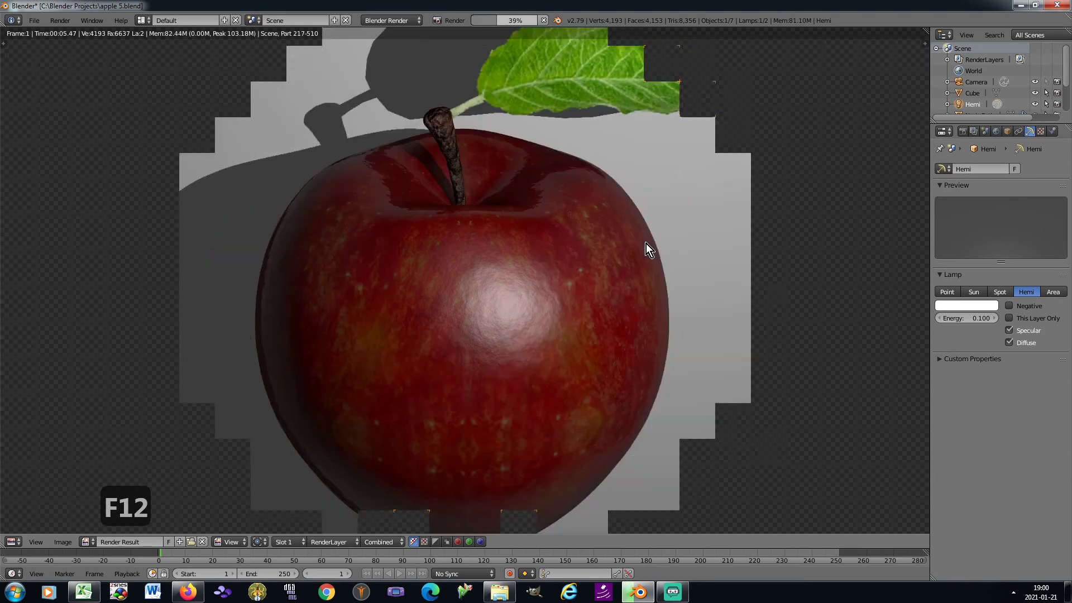
scroll(642, 242, "down", 1)
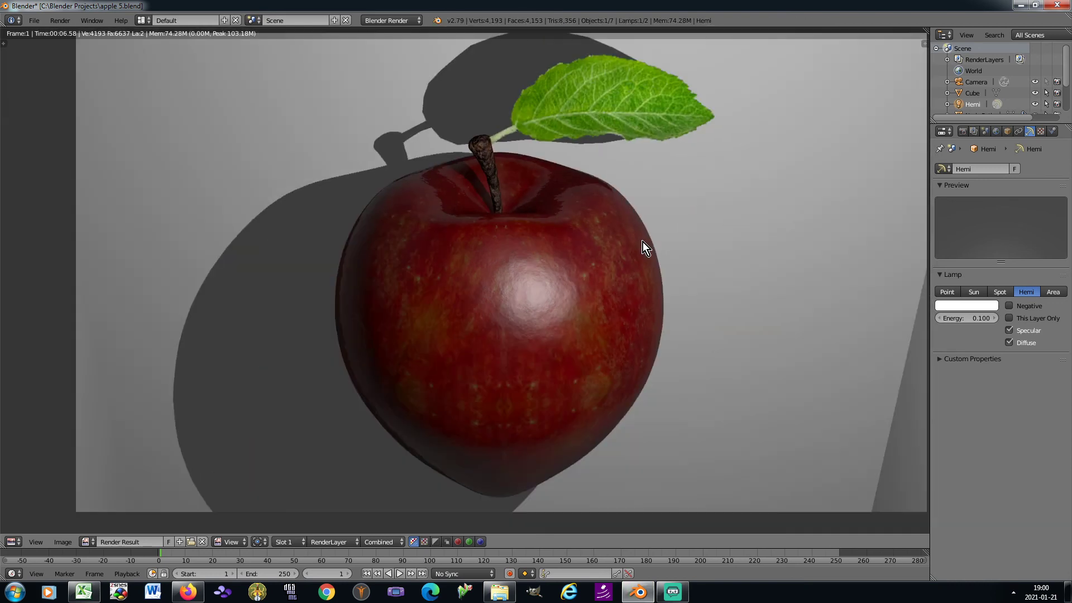
middle_click_drag(642, 240, 596, 250)
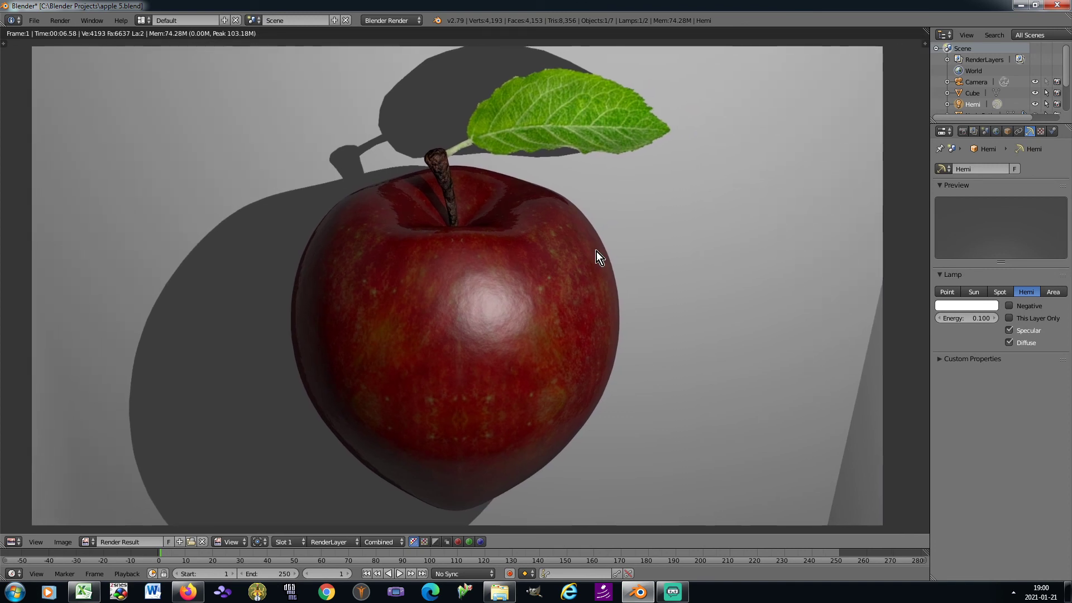
key("ctrl+s")
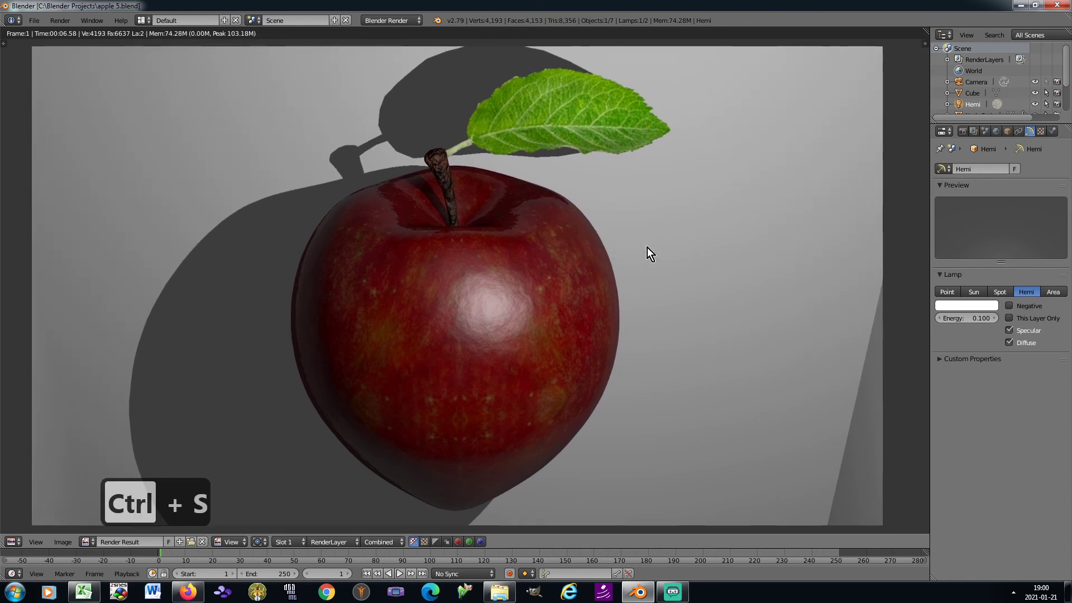
middle_click_drag(622, 280, 637, 272)
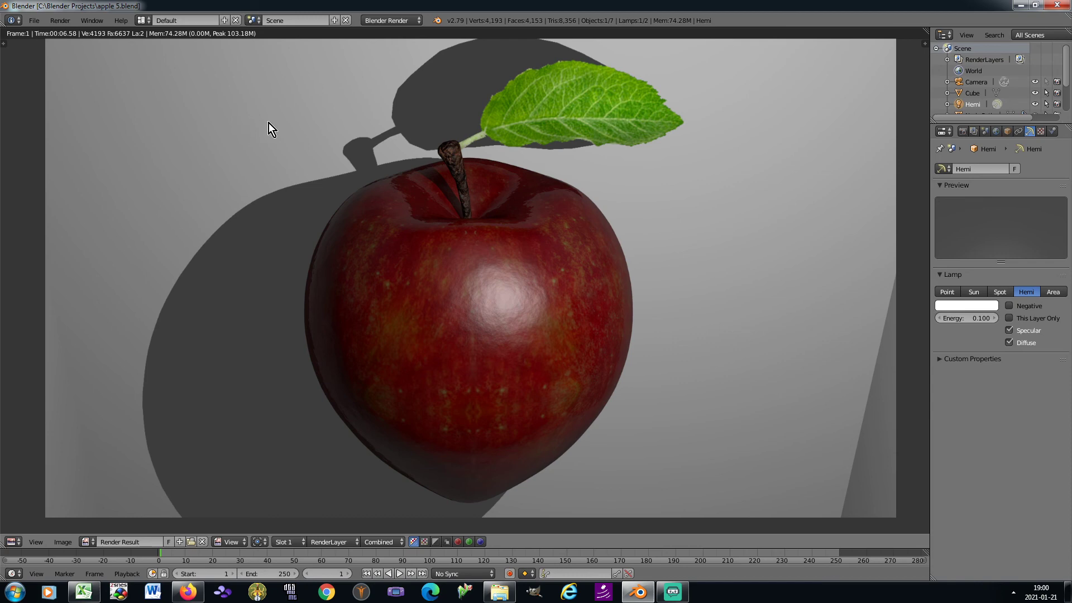
key("Escape")
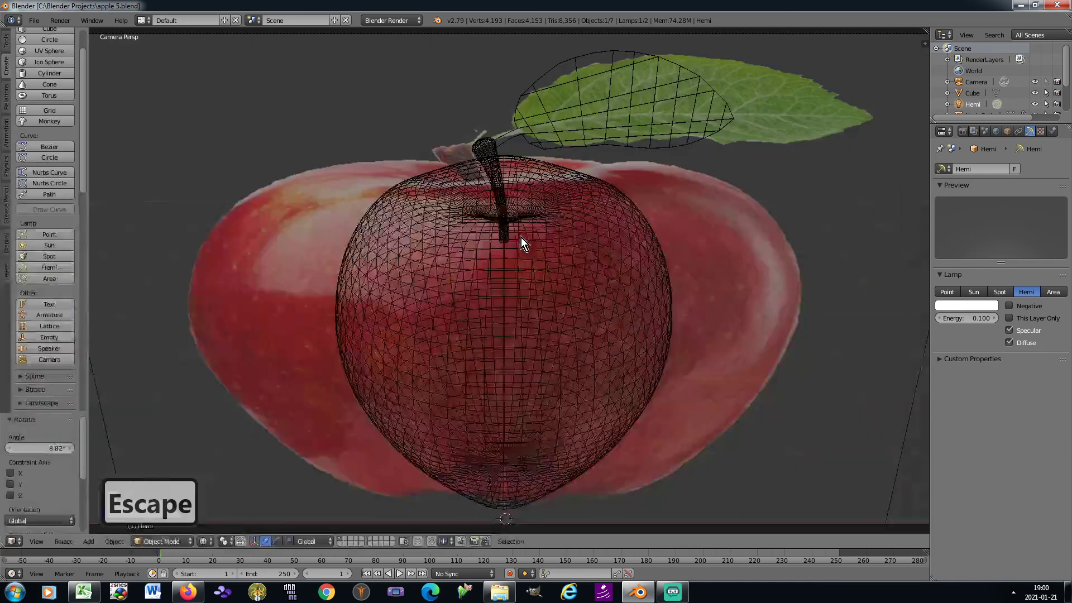
Step: Set the render's alpha mode to Transparent in the shading settings
left_click(961, 133)
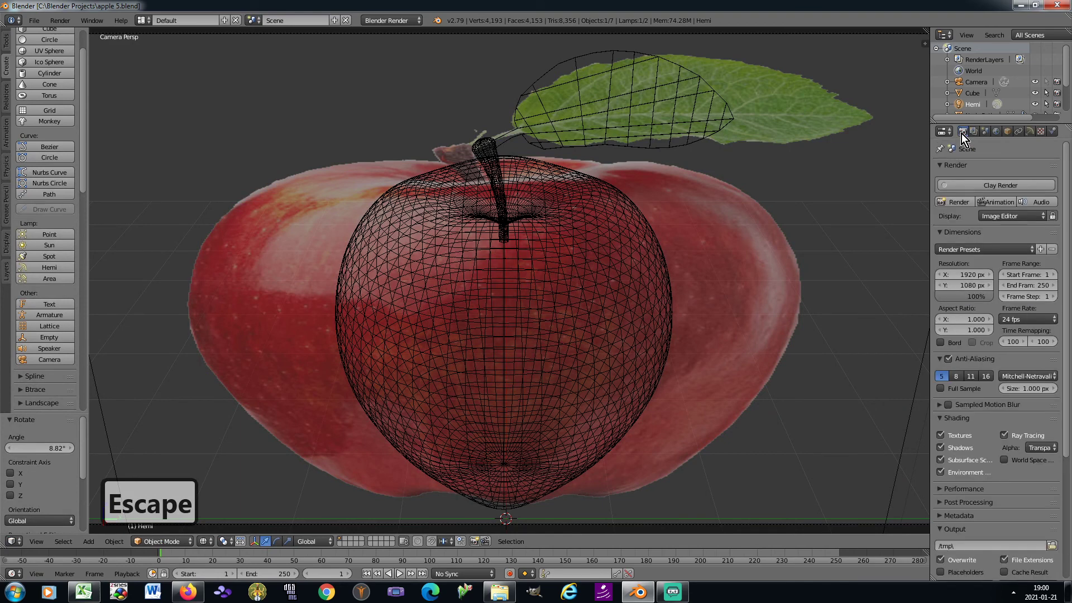
left_click(1047, 448)
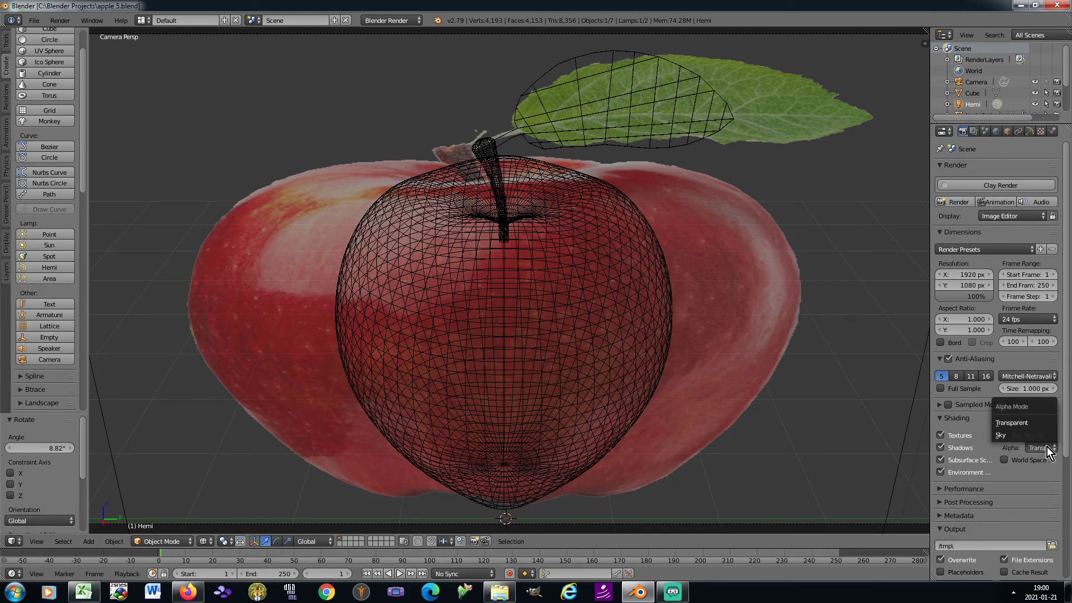
left_click(1029, 424)
Step: Scale the room cube along the global Y axis by about 1.215
scroll(781, 341, "down", 3)
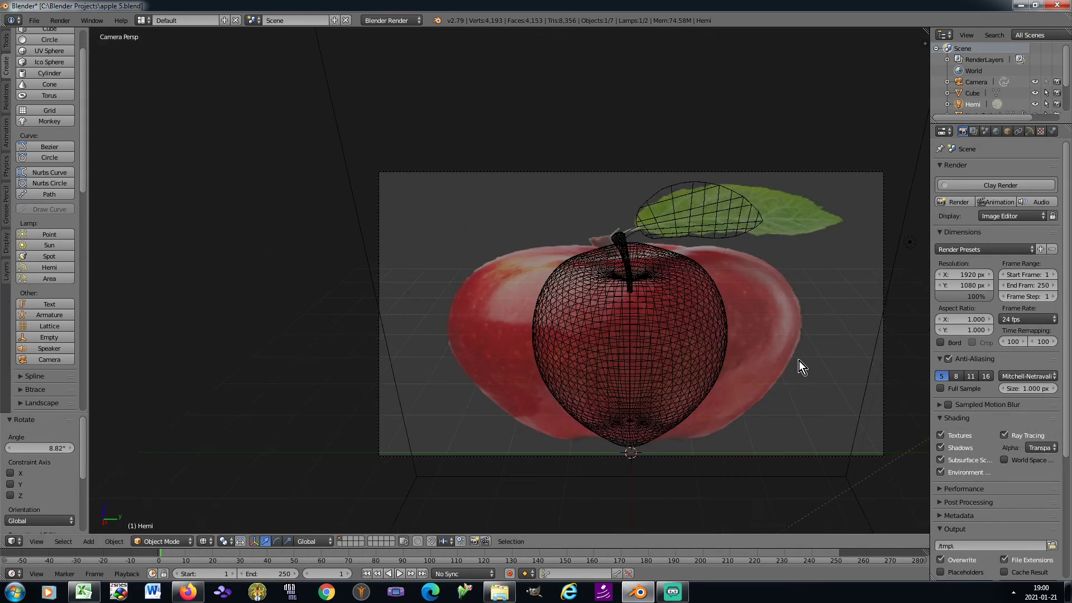
right_click(884, 297)
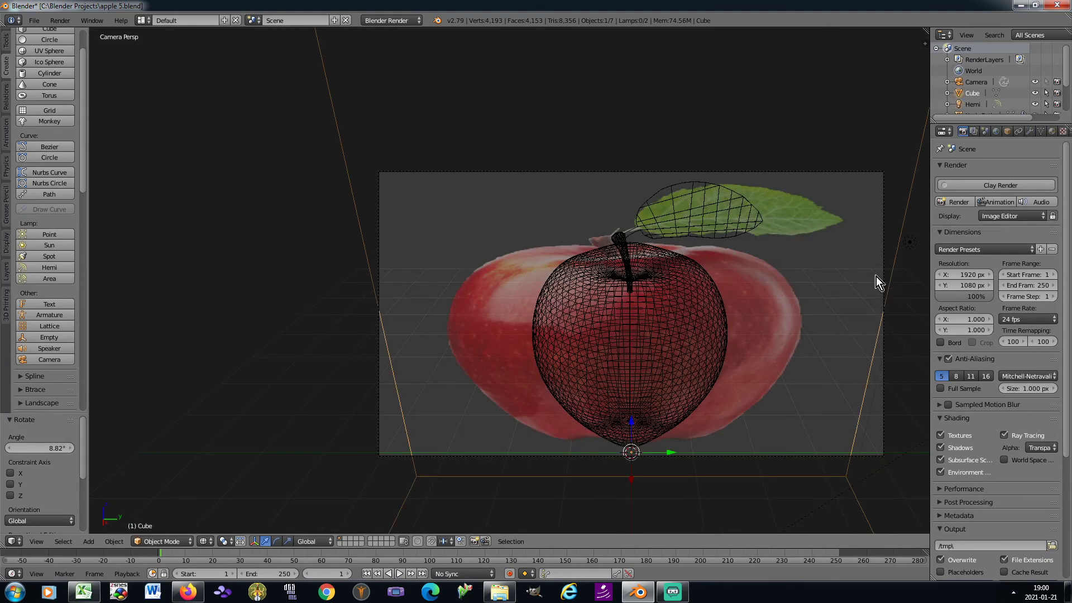
key("s")
key("y")
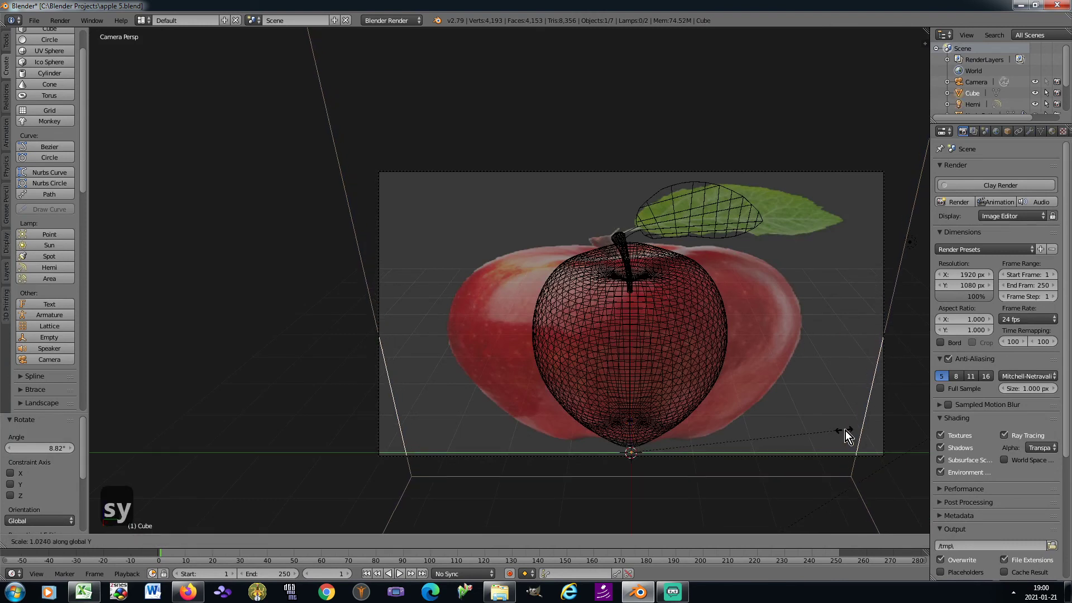
left_click(884, 433)
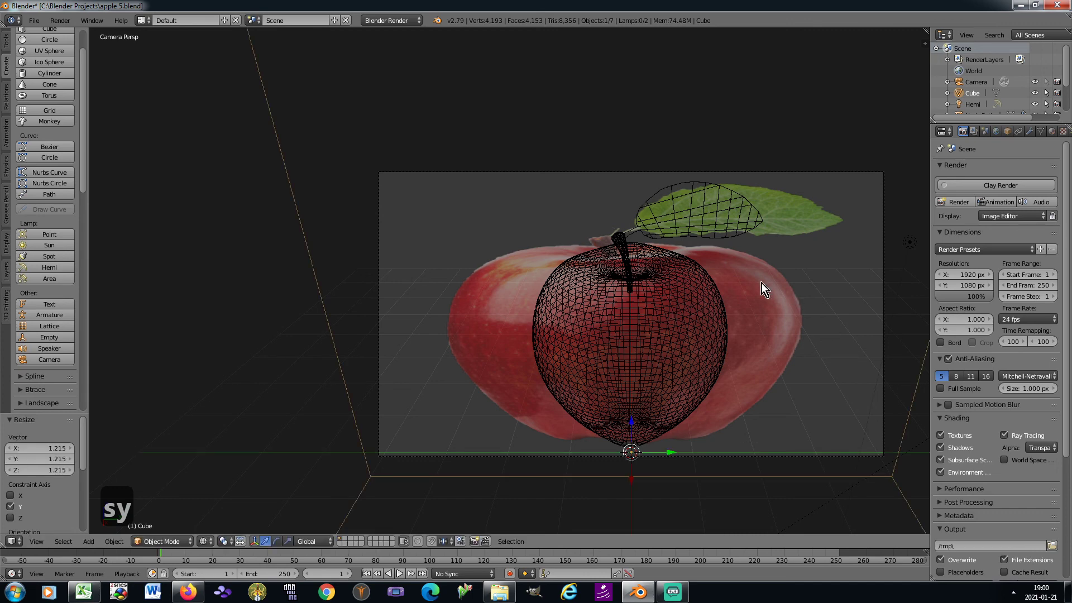
Step: Enable the Sky option in the room cube's material, keeping Use Mist on
left_click(1052, 131)
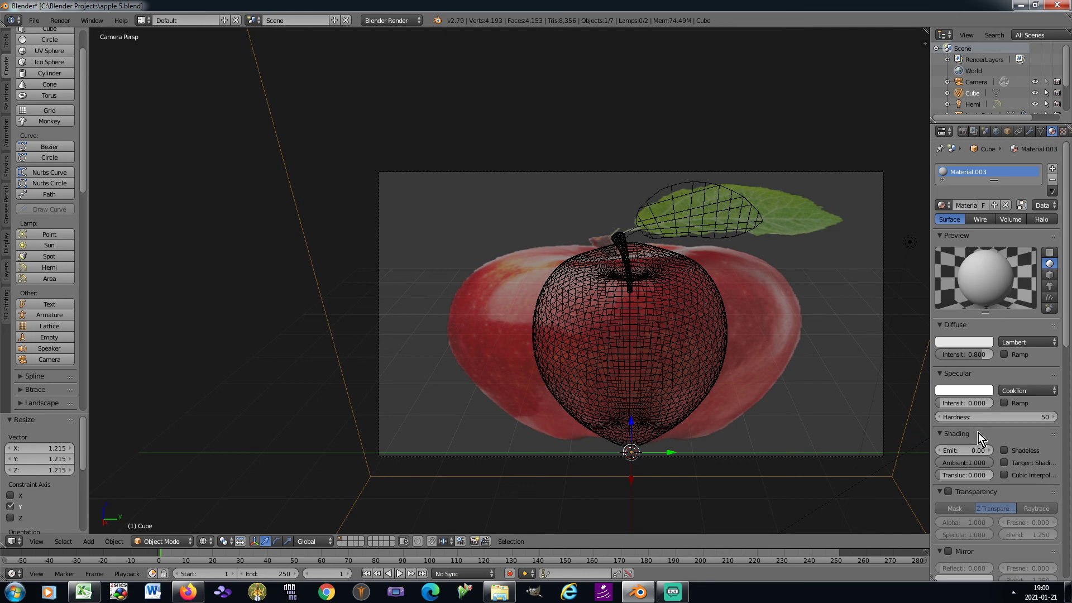
scroll(978, 433, "down", 10)
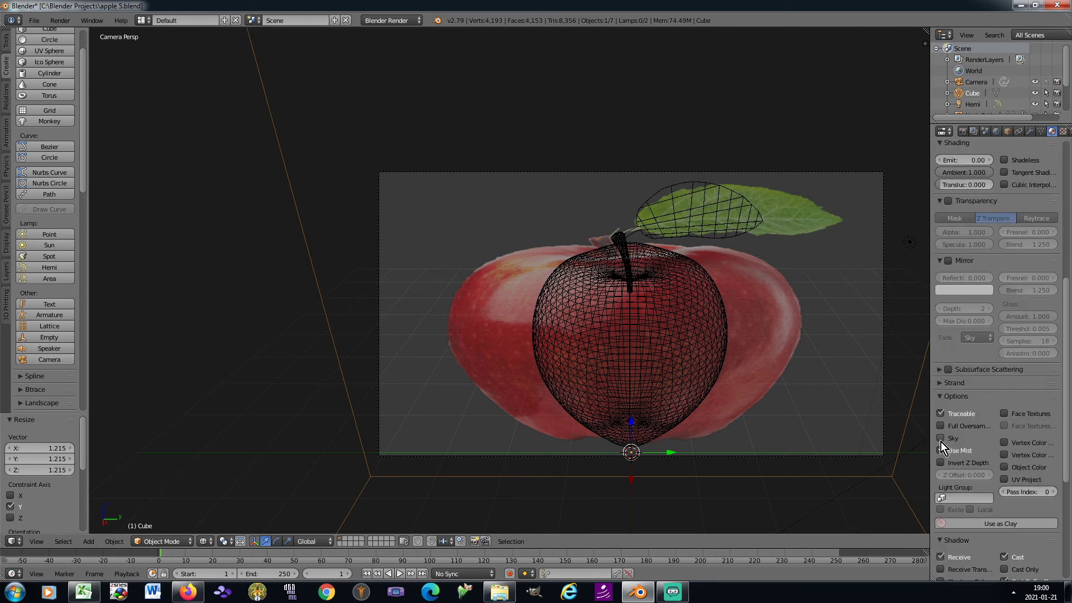
left_click(940, 439)
left_click(940, 450)
middle_click_drag(842, 276, 743, 245, "shift")
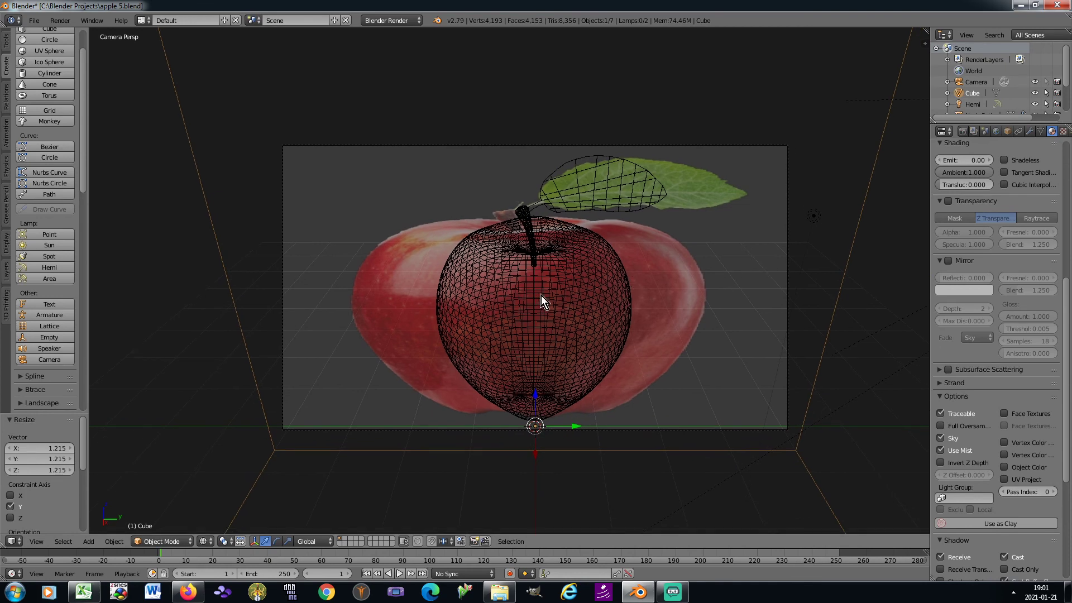
Step: Render the scene from the camera to examine the background behind the apple, and close the render result
scroll(541, 296, "up", 5)
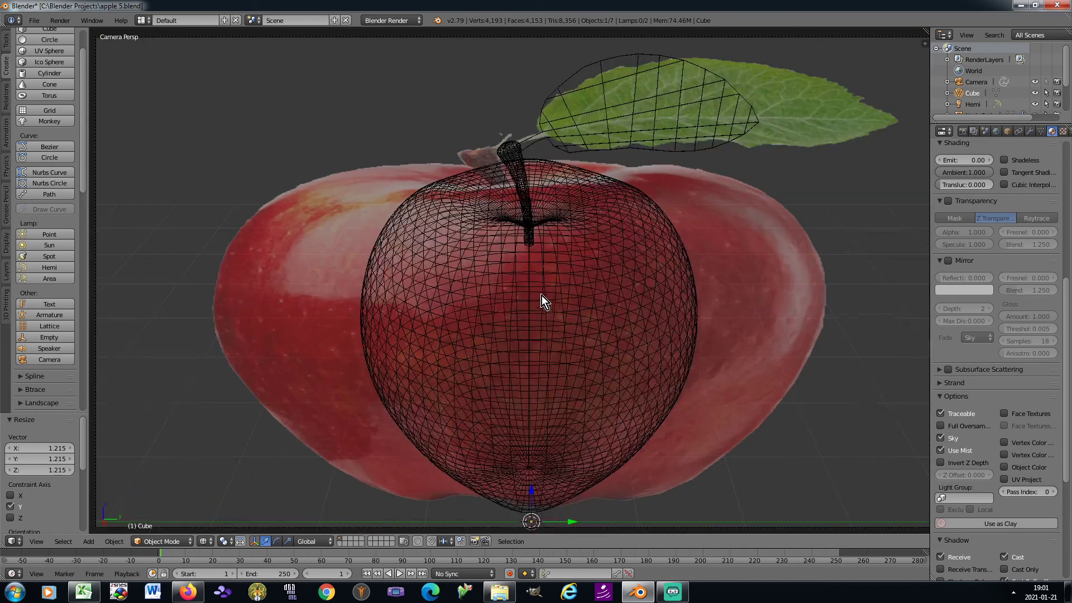
key("F12")
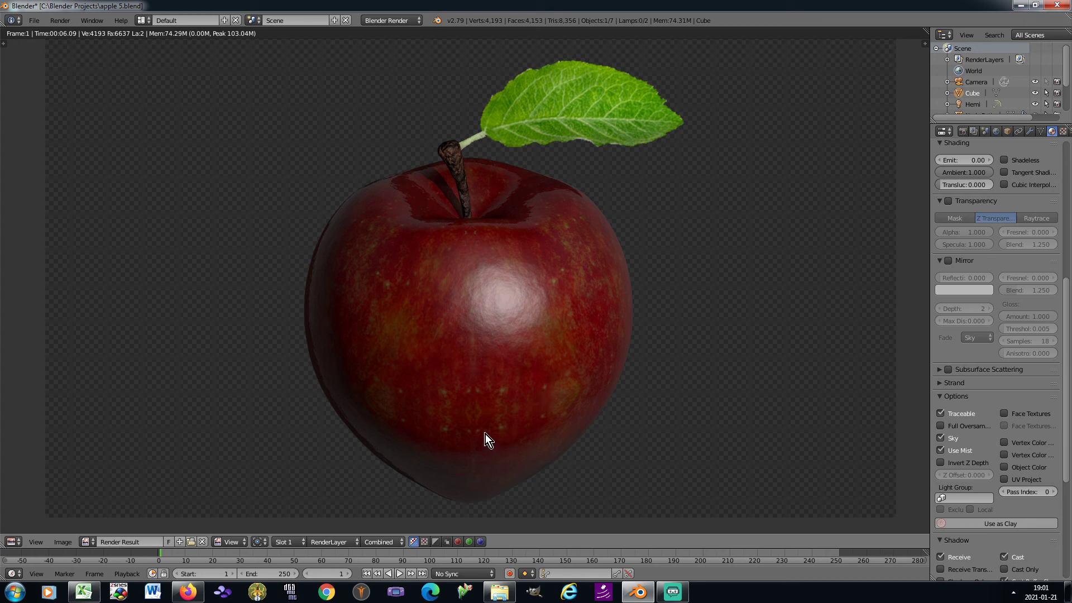
key("Escape")
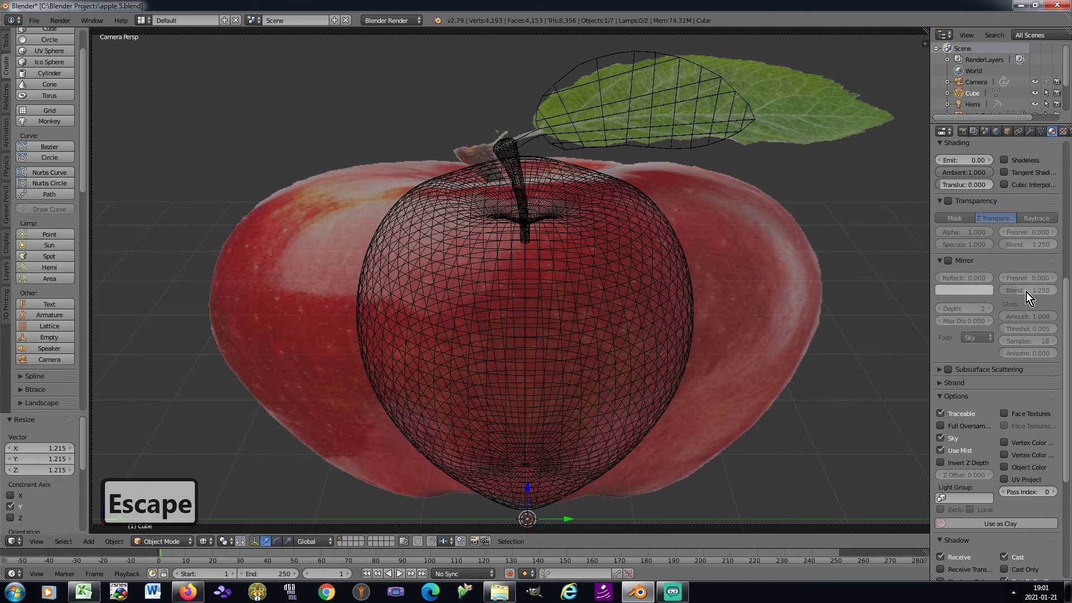
Step: Disable the Sky option in the room cube's material, keeping Use Mist on
scroll(1026, 292, "down", 3)
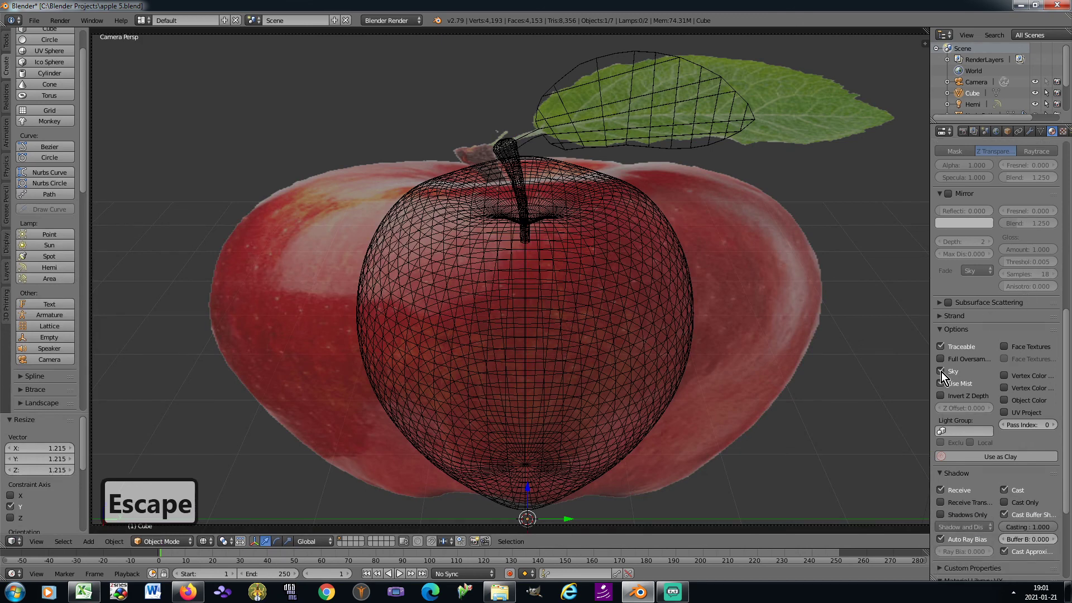
scroll(986, 75, "down", 2)
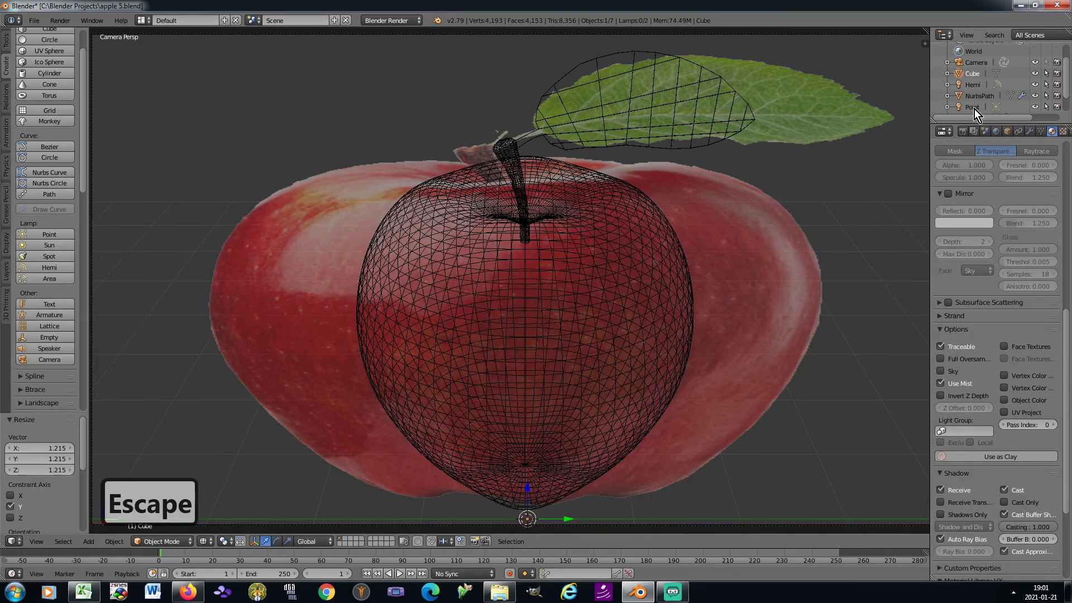
Step: Set the point lamp's ray shadow sampling to Constant QMC with a soft size of 0.5 and 10 samples
left_click(973, 107)
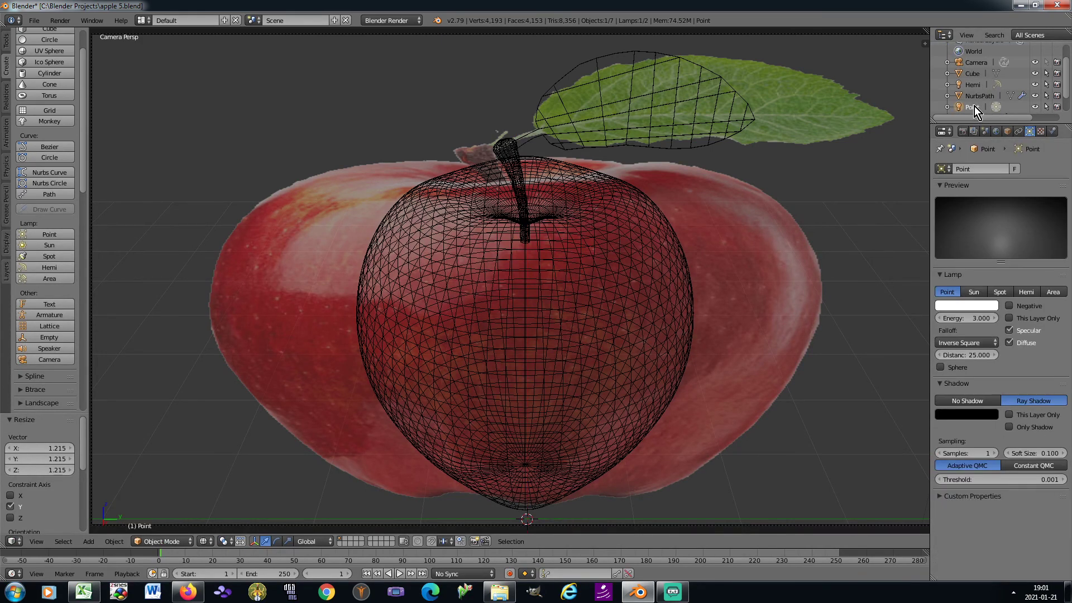
left_click(1026, 466)
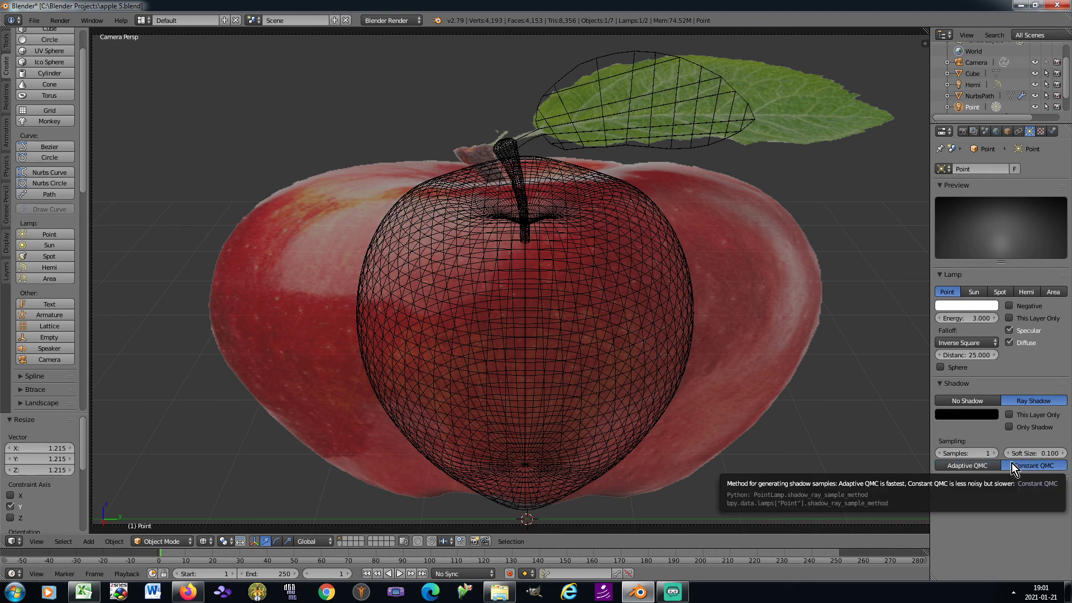
type("0.5")
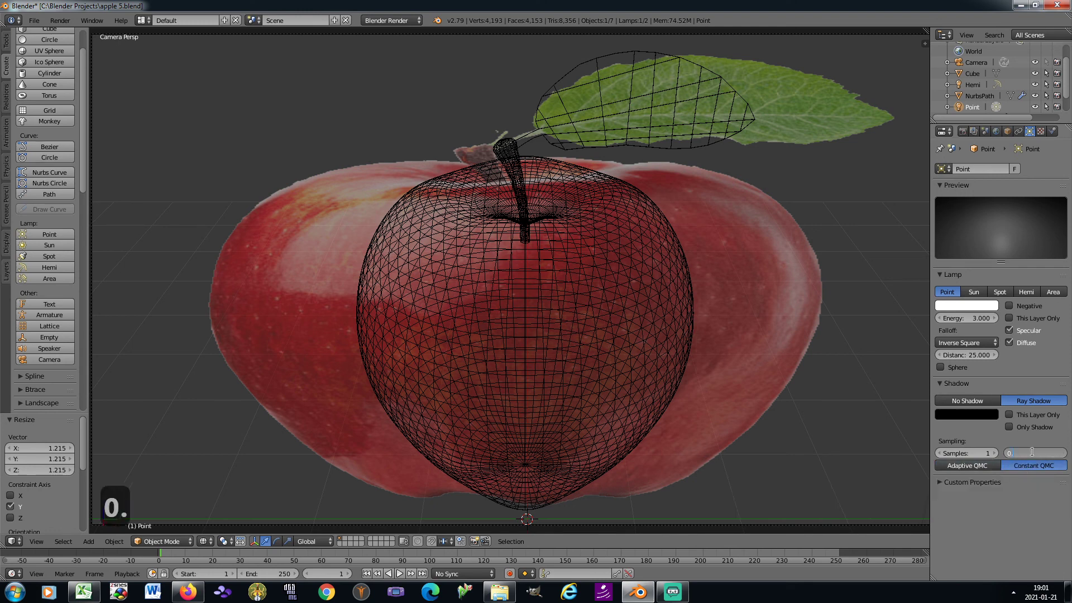
key("Return")
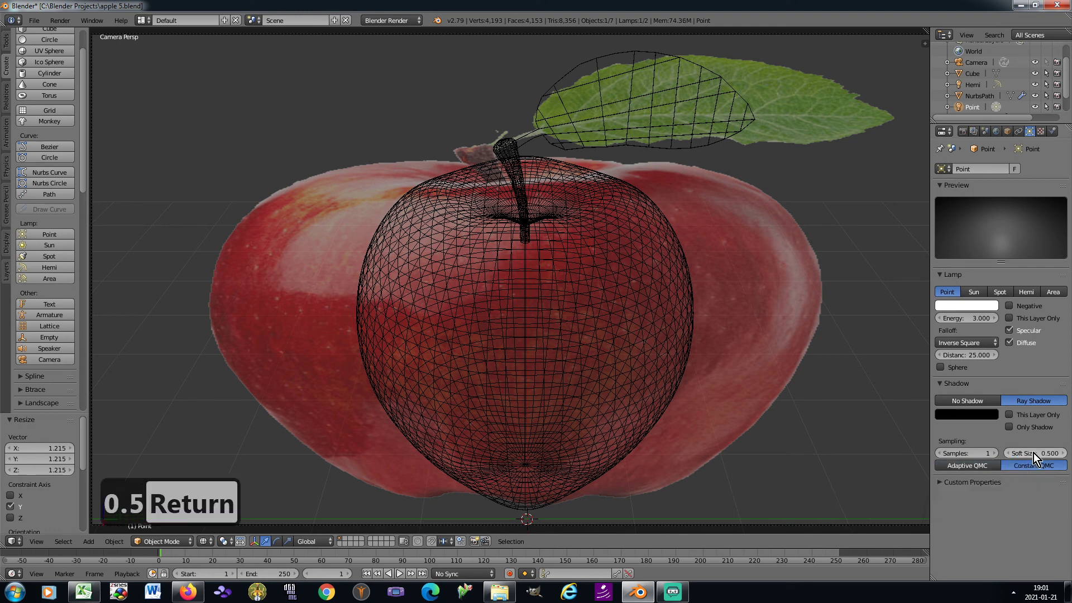
left_click(969, 453)
type("10")
key("Return")
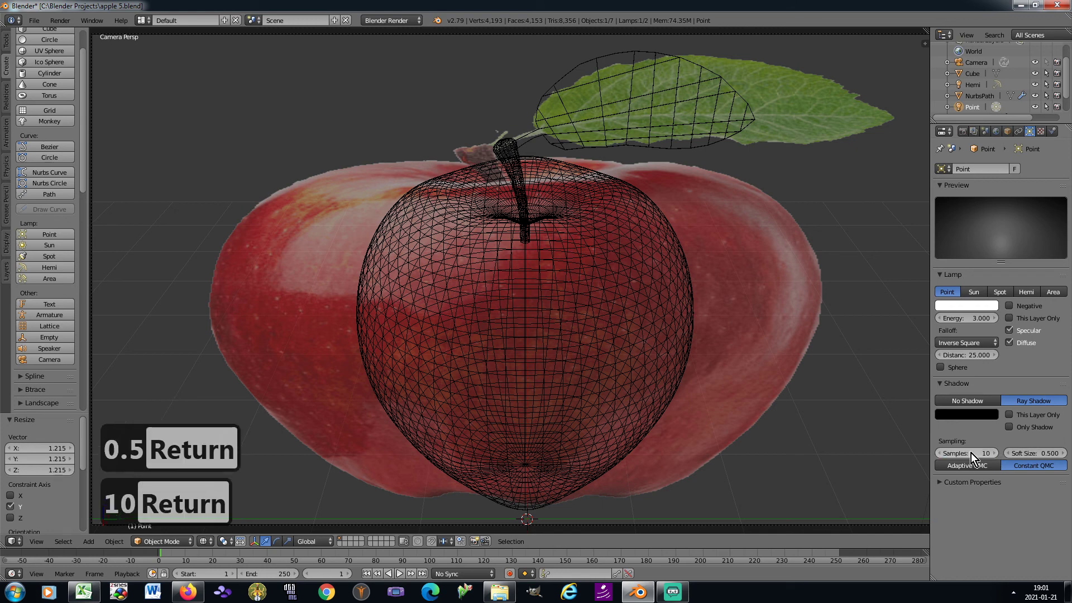
Step: Save the project over apple 5.blend and render the scene with the softened point lamp shadow
key("ctrl+s")
left_click(795, 400)
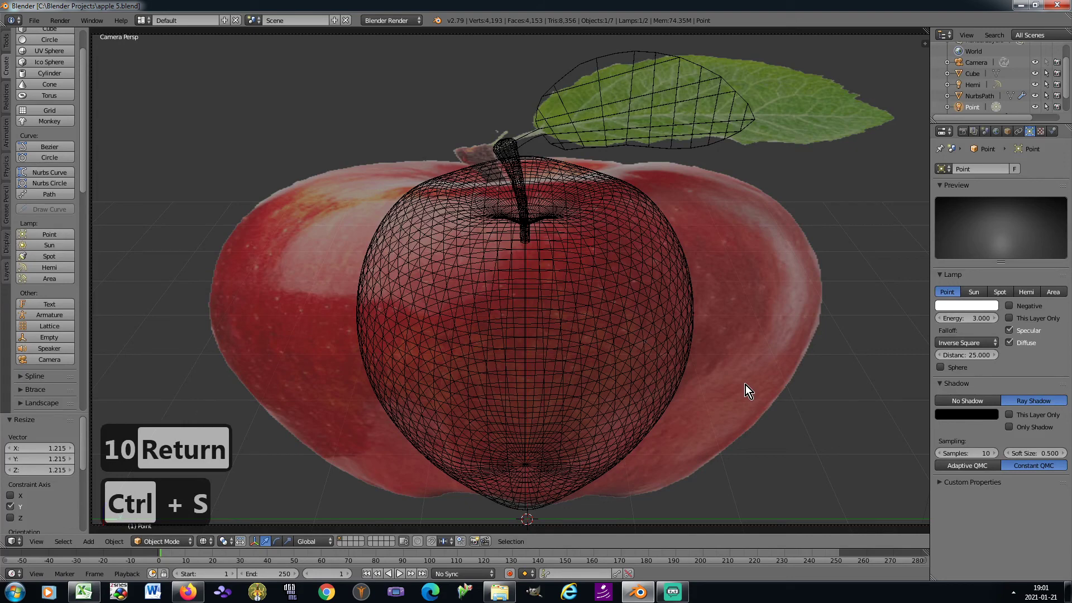
key("F12")
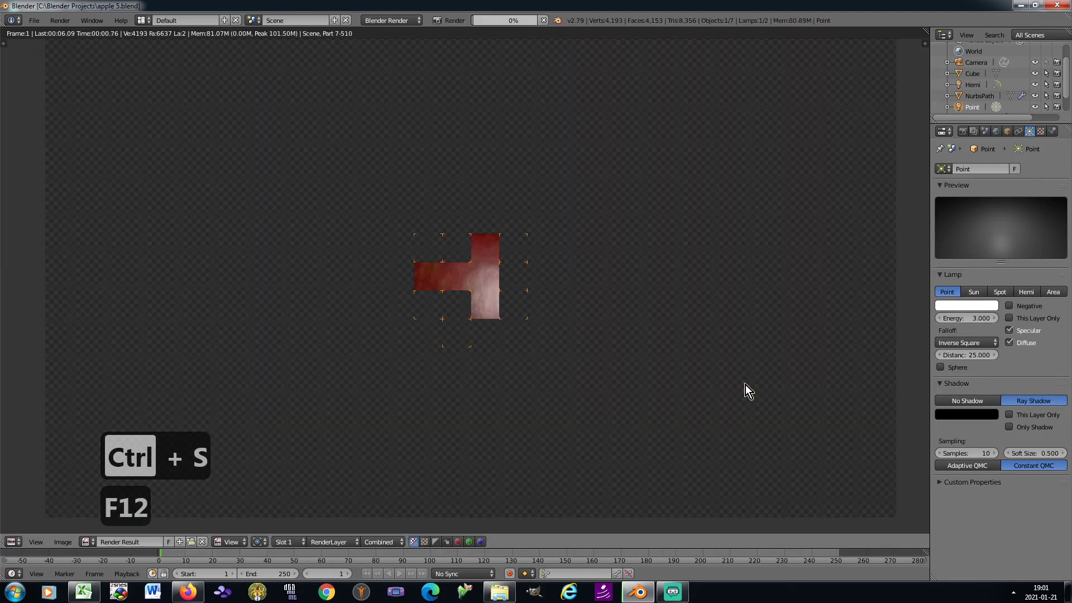